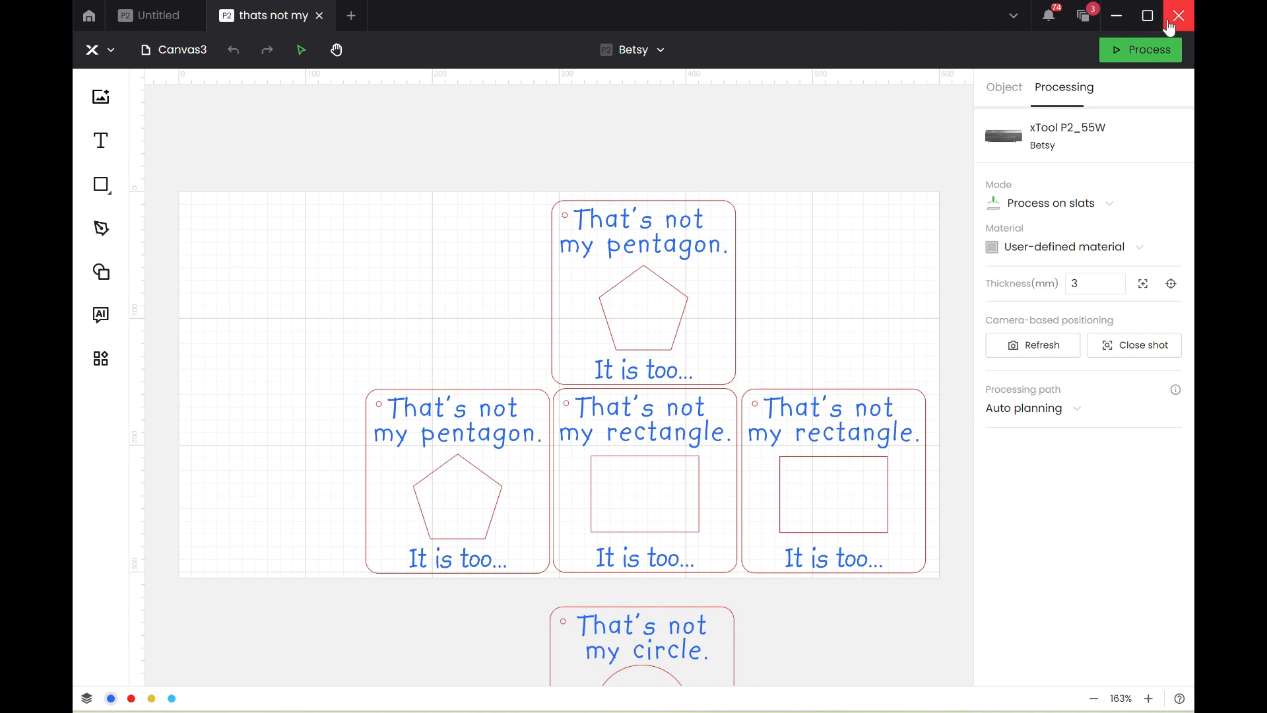
Save the project as a new XCS Project copy named "thats not my nature".
click(91, 50)
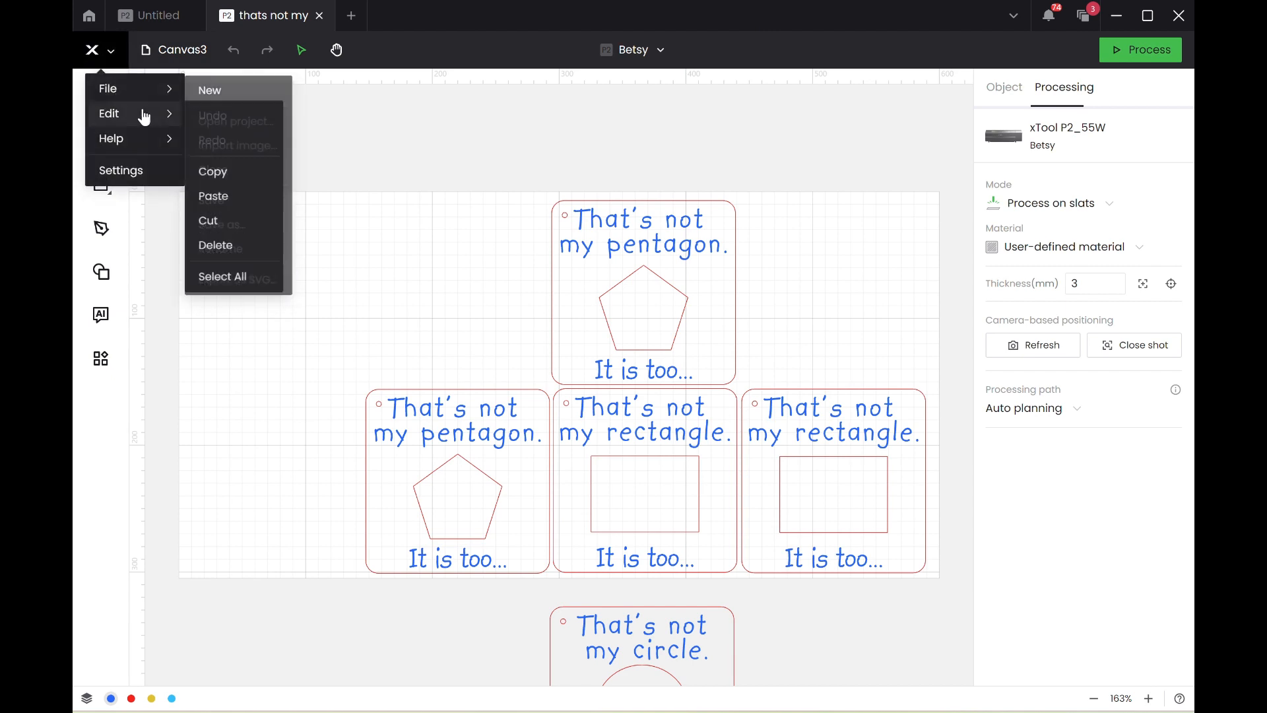
mouse_move(99, 88)
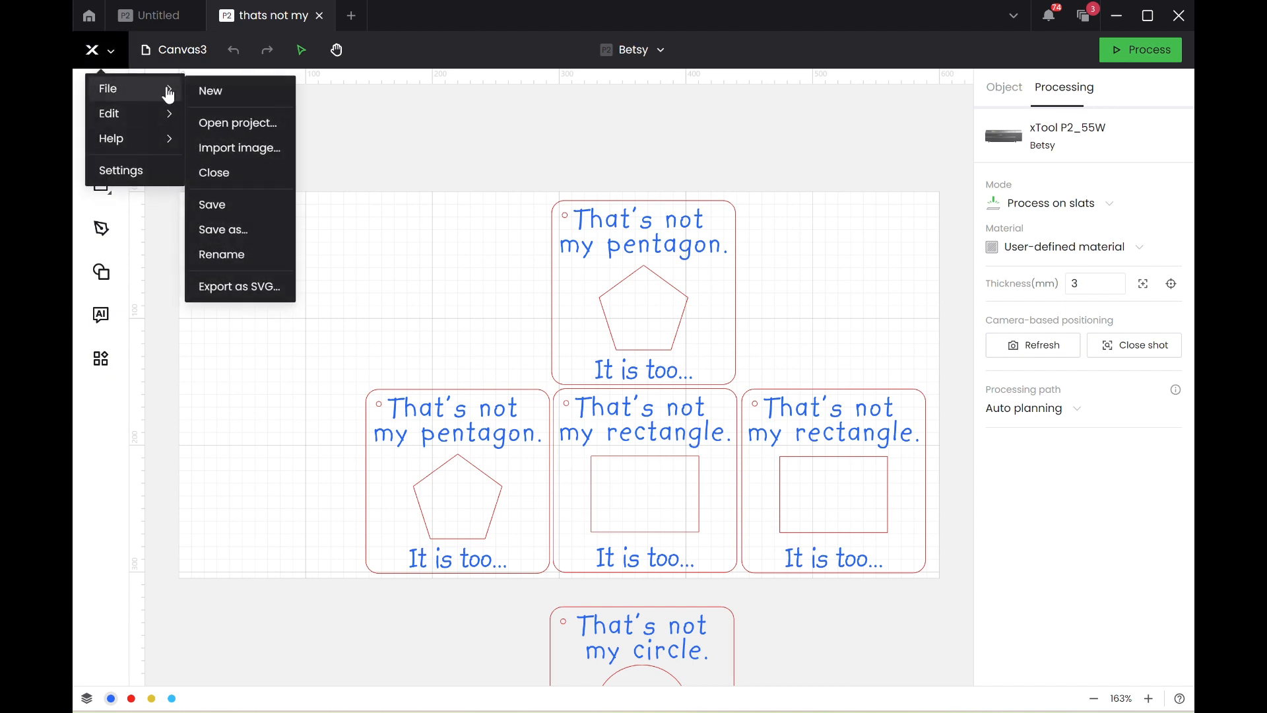
click(241, 232)
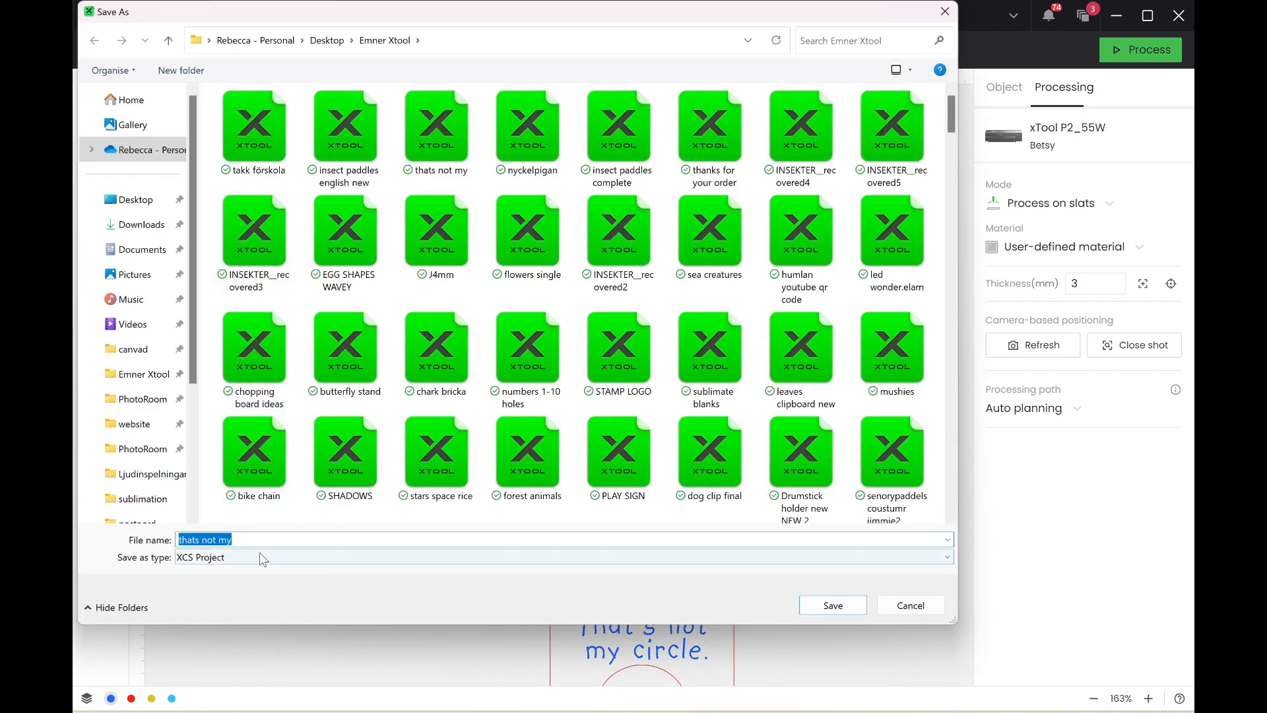
click(263, 539)
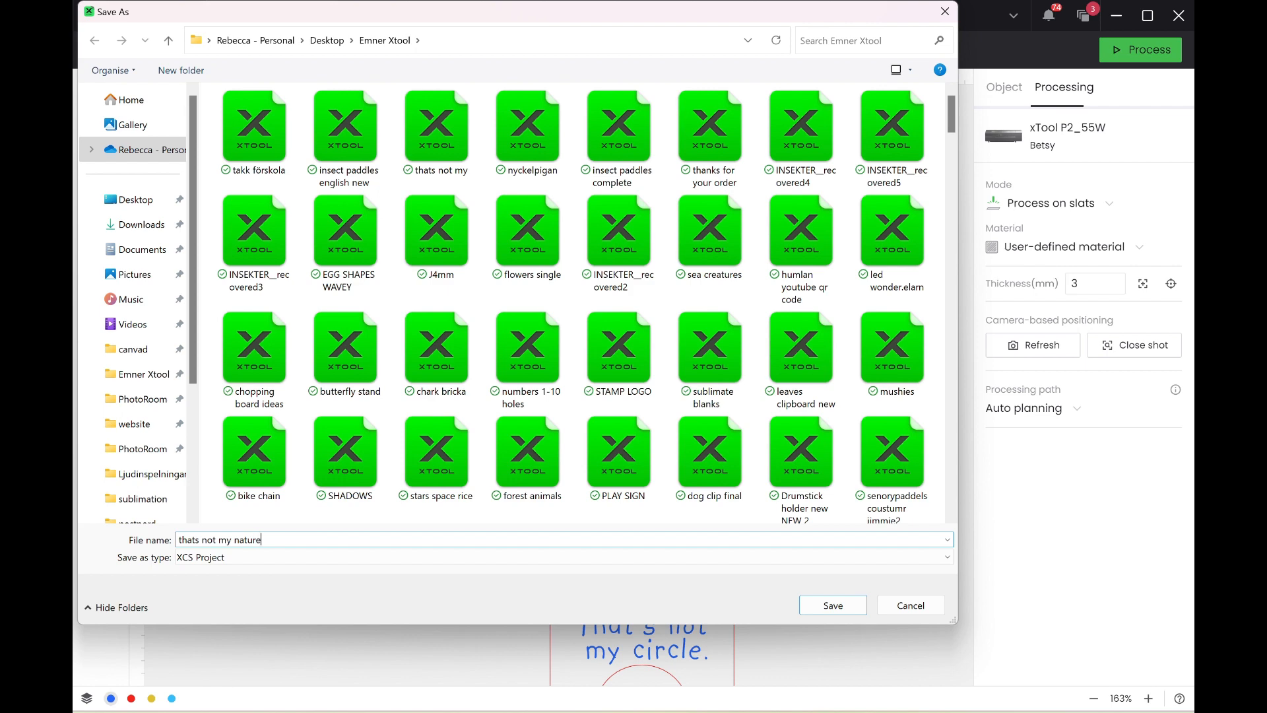
key(Return)
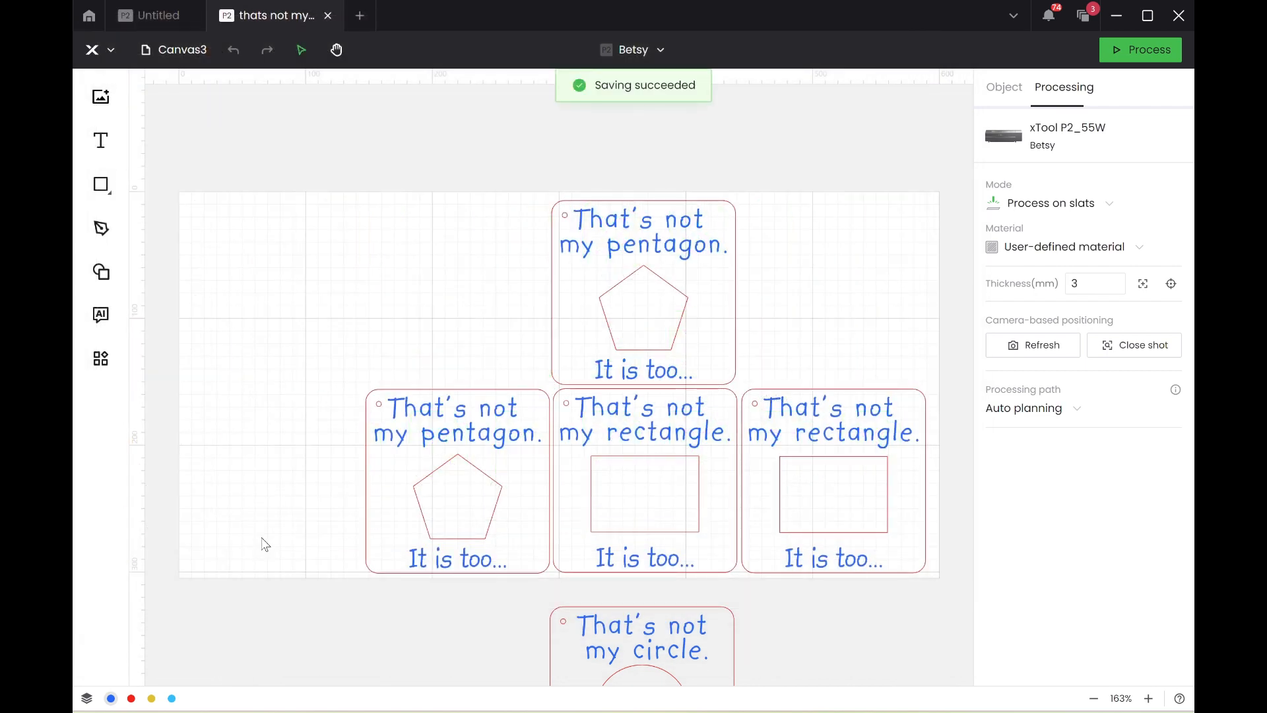
Ungroup the upper "That's not my pentagon." card on the work area.
click(626, 318)
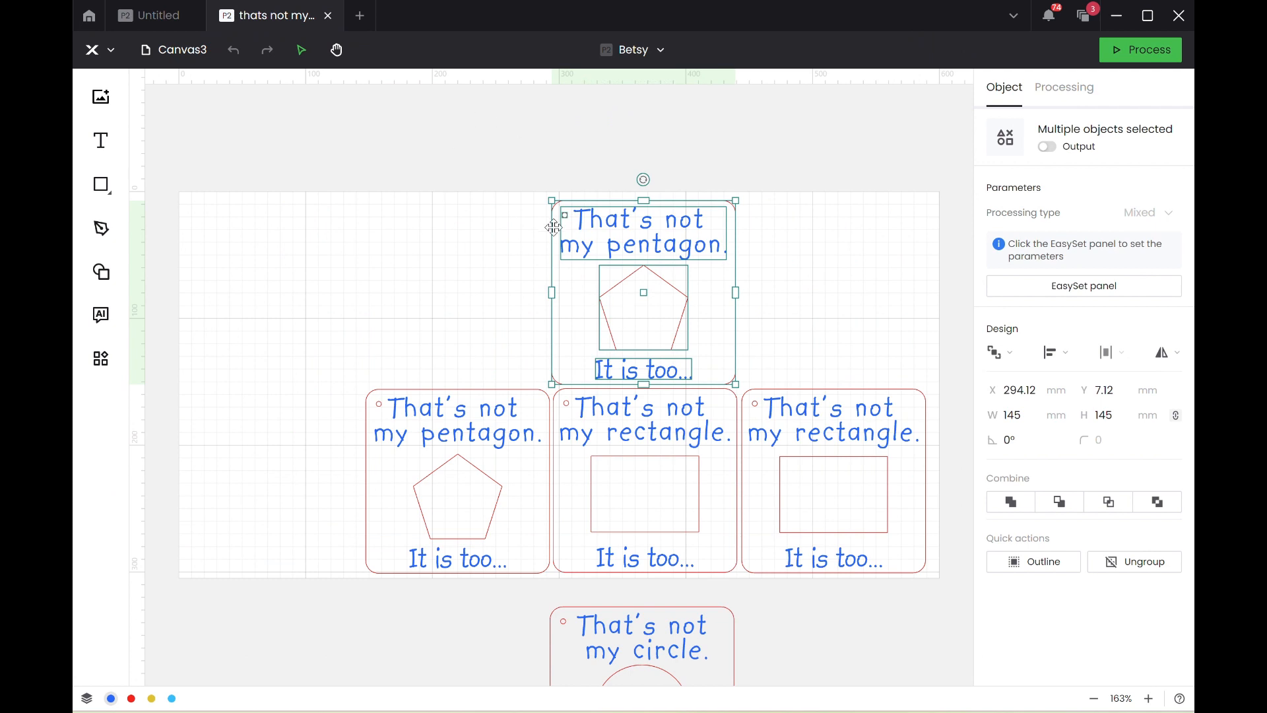
right_click(578, 226)
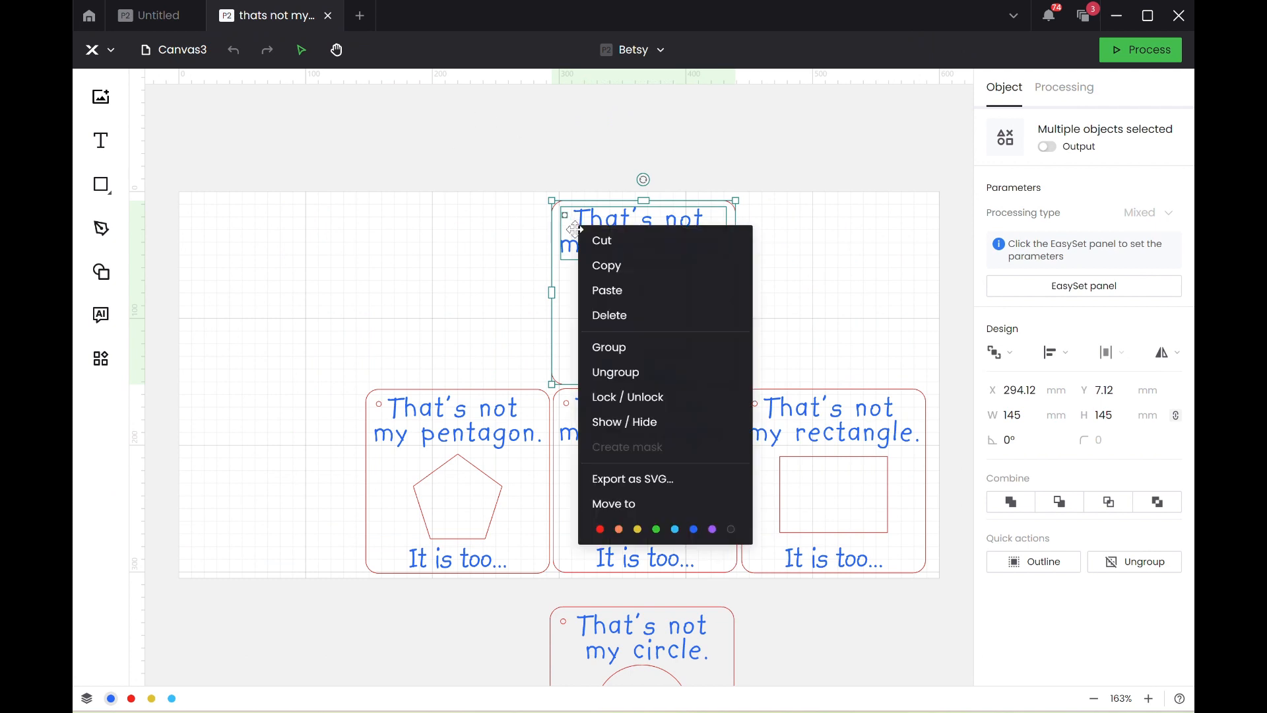
click(644, 374)
click(772, 319)
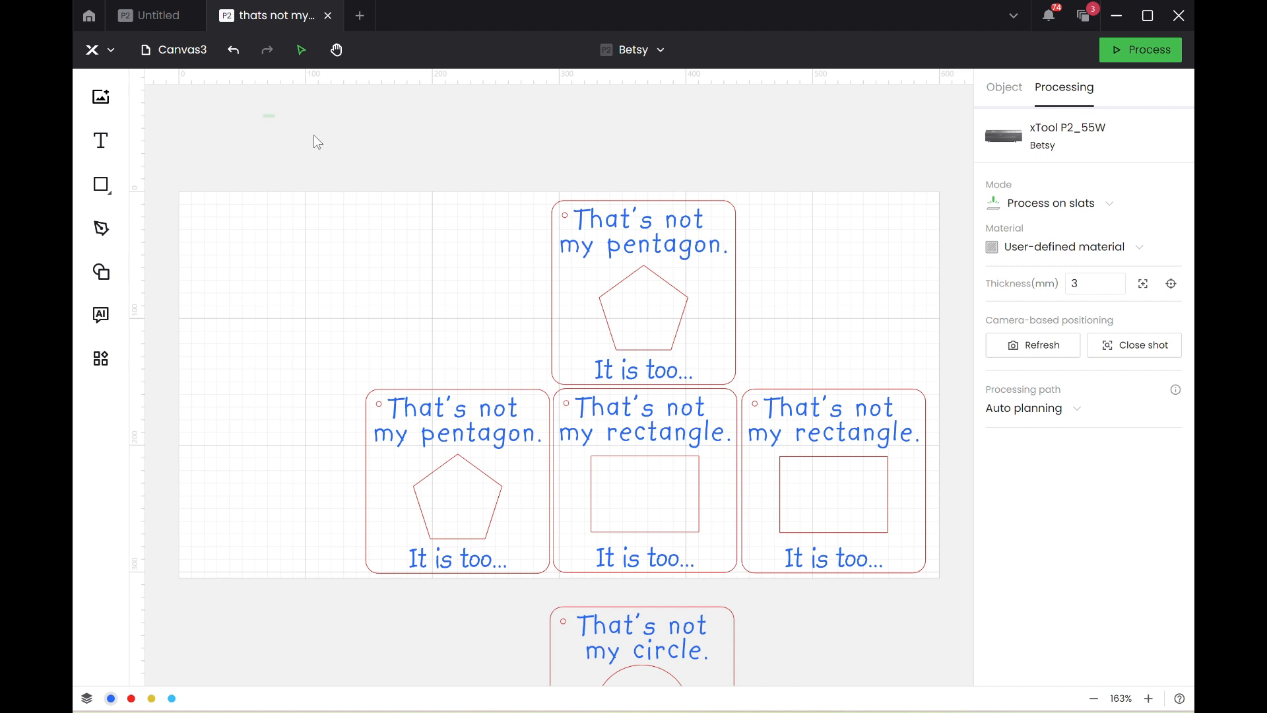
Select every object on the canvas and ungroup all the cards at once.
drag(314, 135, 927, 682)
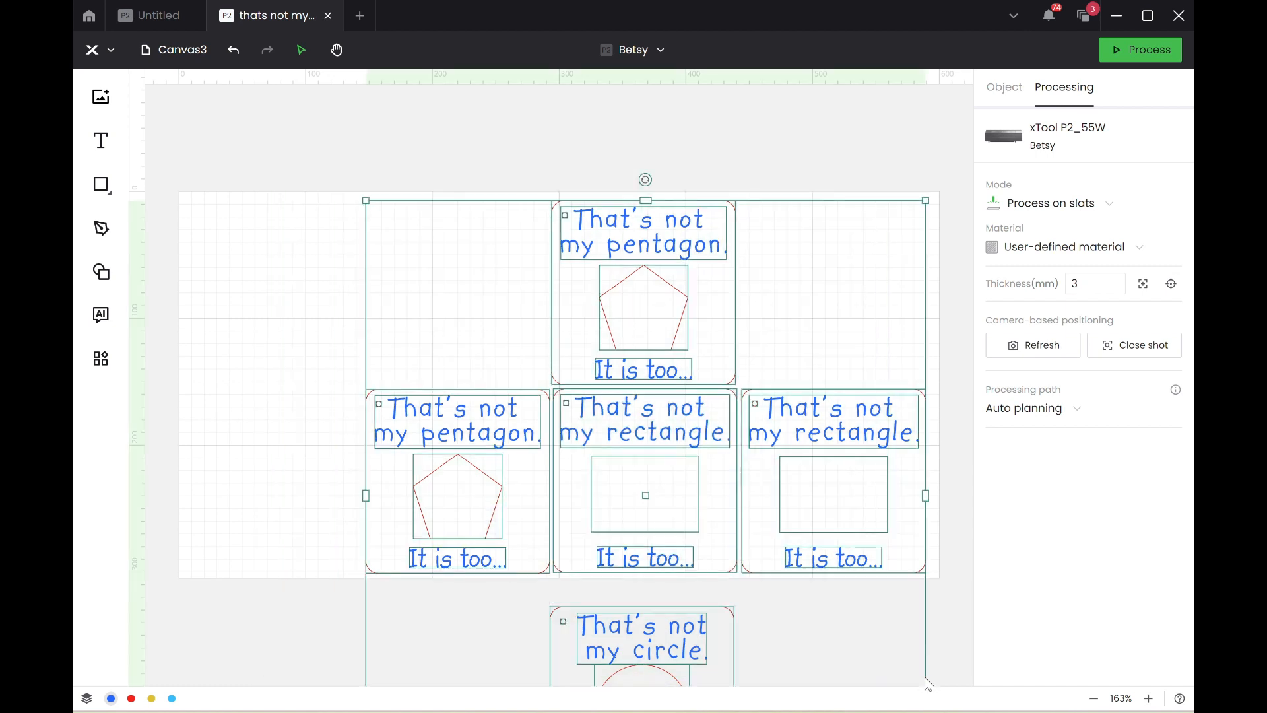
key(ctrl+a)
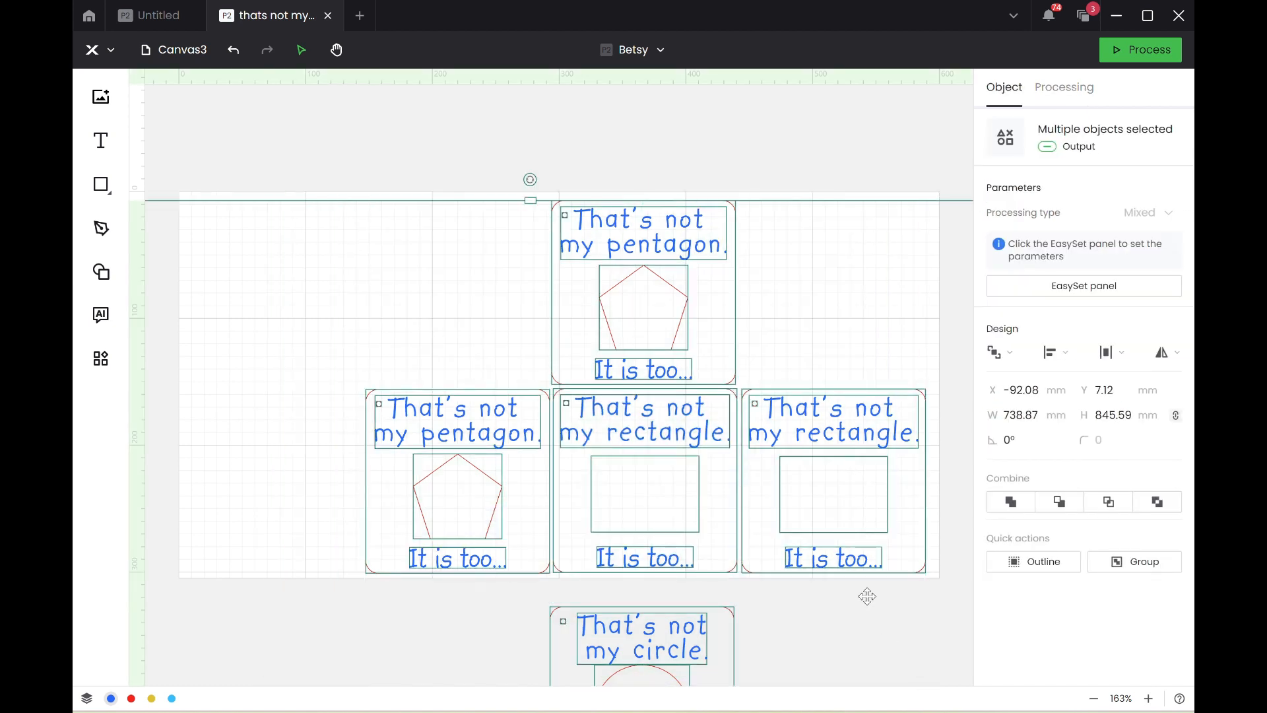
scroll(795, 513, down, 2)
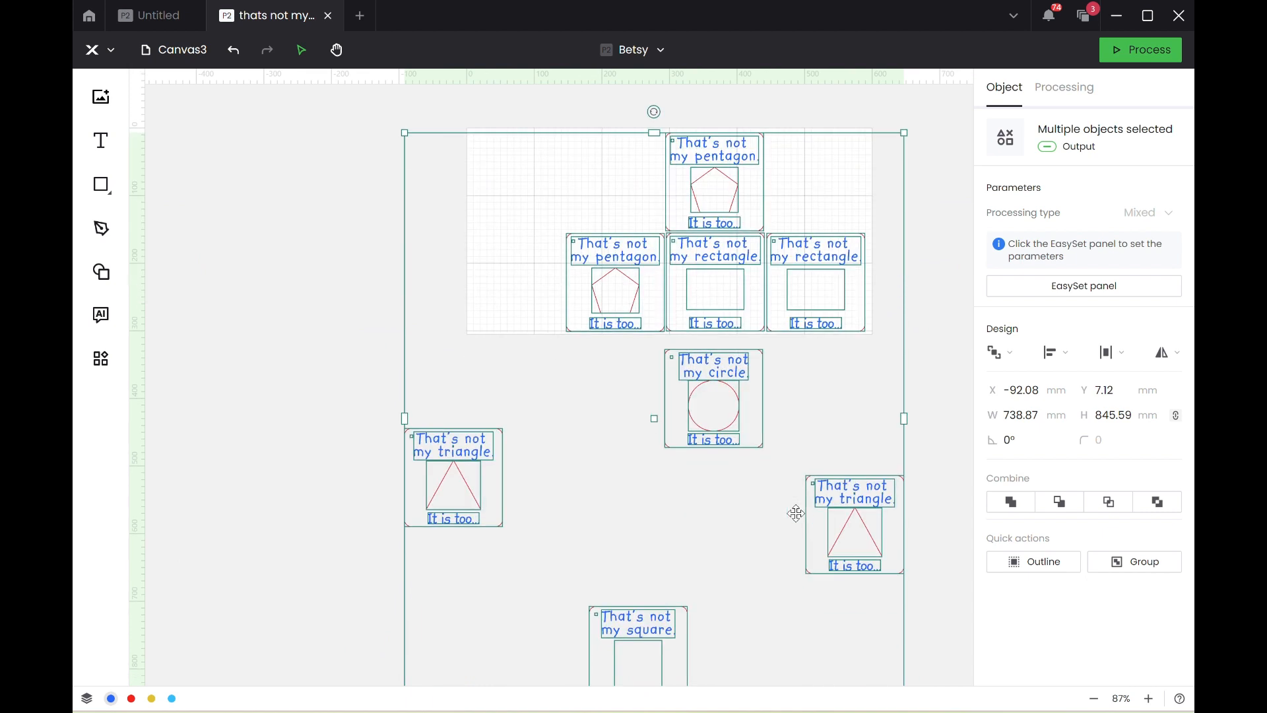
scroll(796, 513, down, 1)
scroll(796, 513, up, 4)
scroll(796, 513, down, 2)
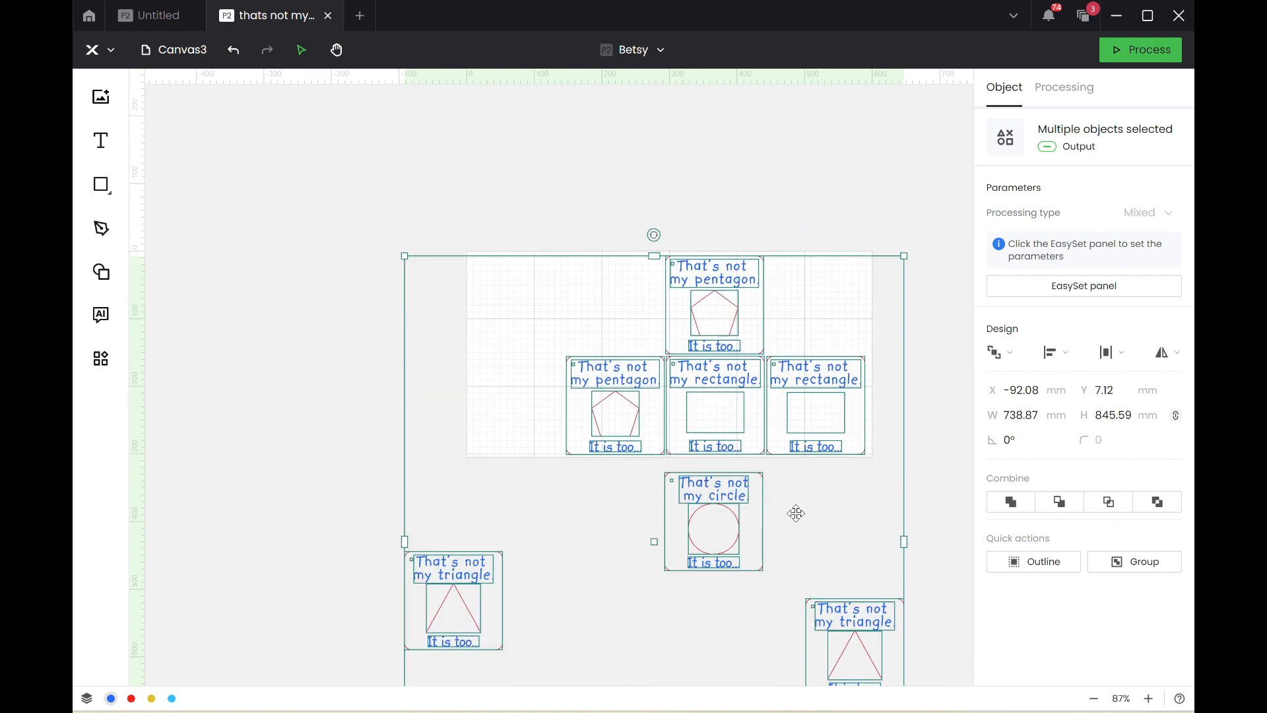
right_click(641, 409)
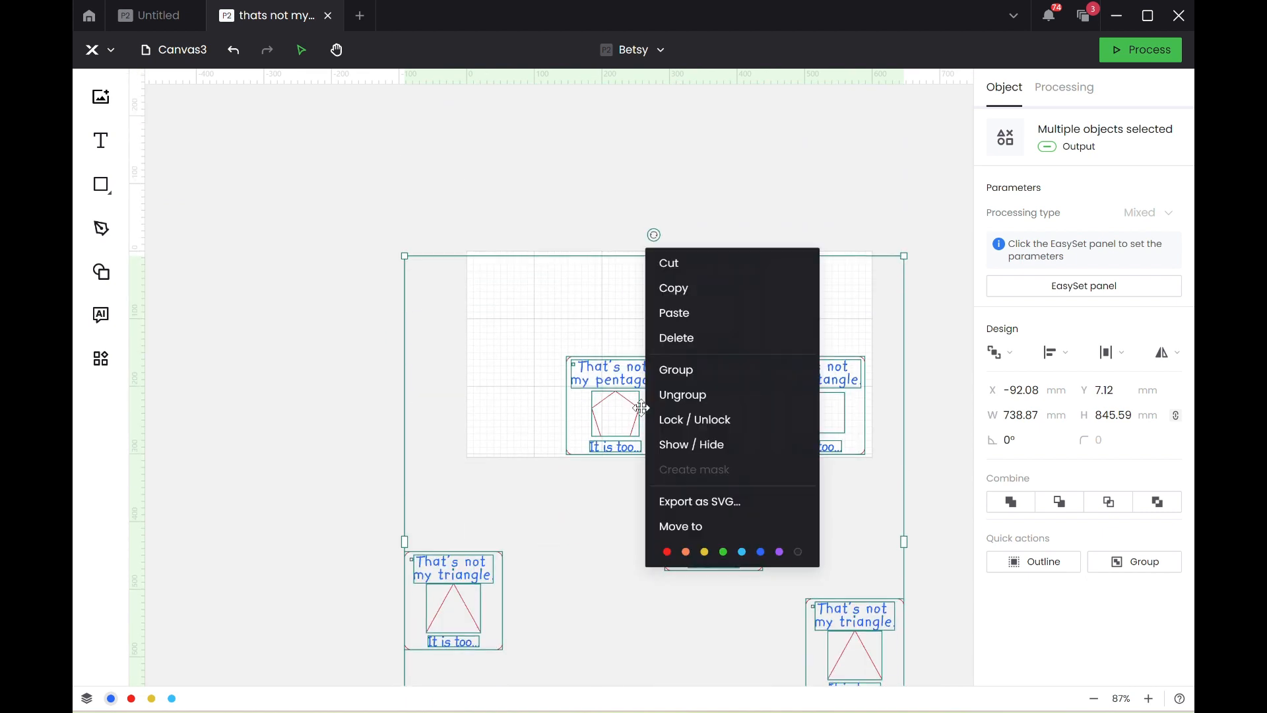
click(688, 400)
click(564, 198)
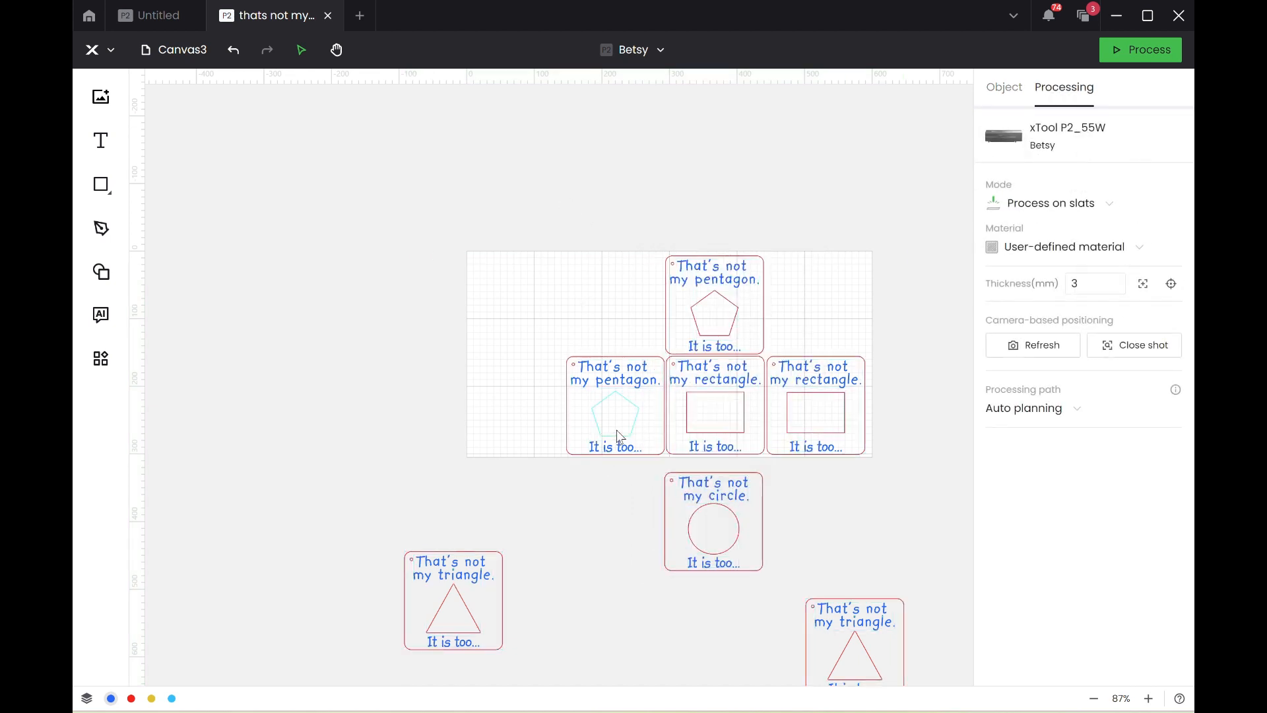
Delete the centre shapes from the two pentagon cards, the two rectangle cards and the circle card.
click(619, 436)
key(Delete)
click(719, 414)
key(Delete)
click(815, 411)
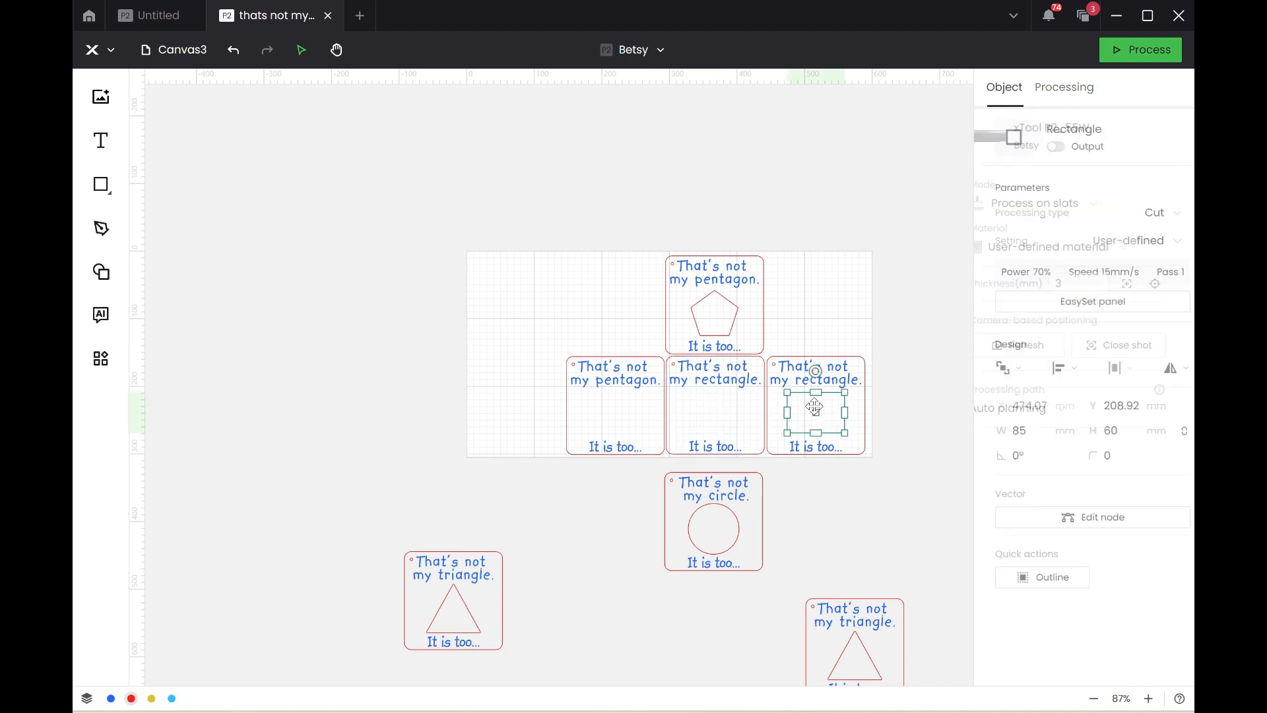
key(Delete)
click(714, 540)
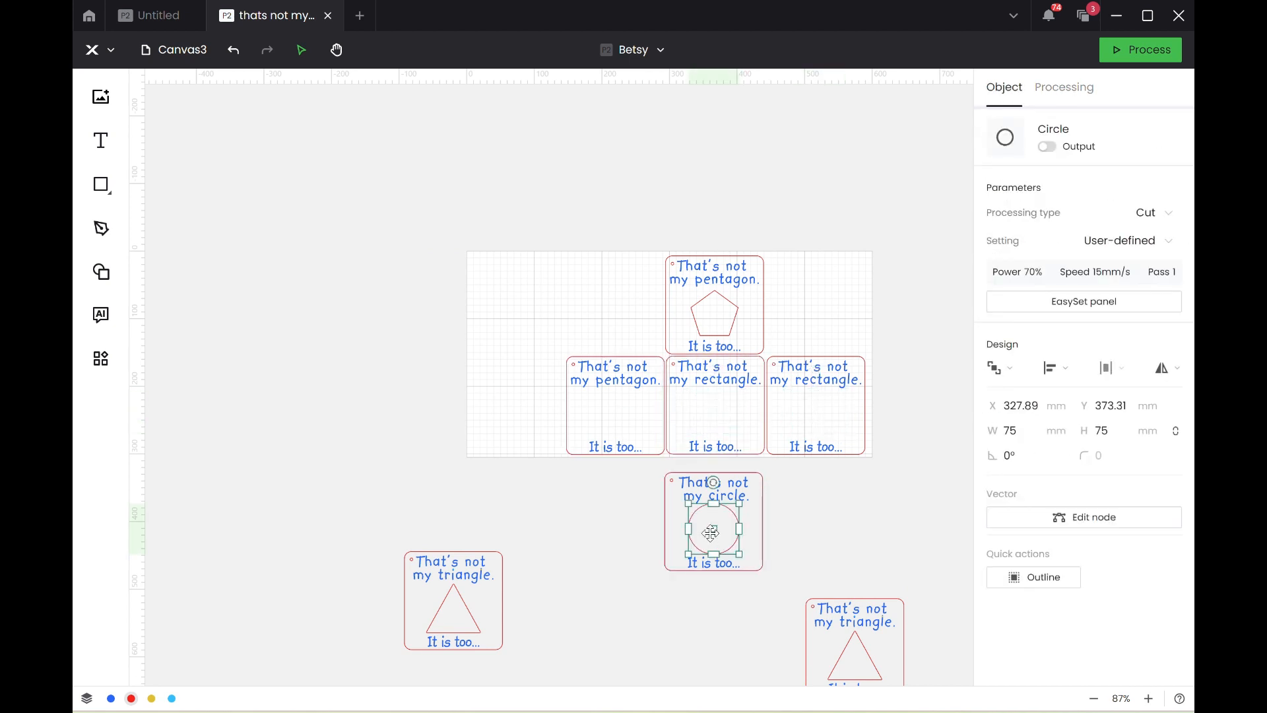
key(Delete)
click(716, 321)
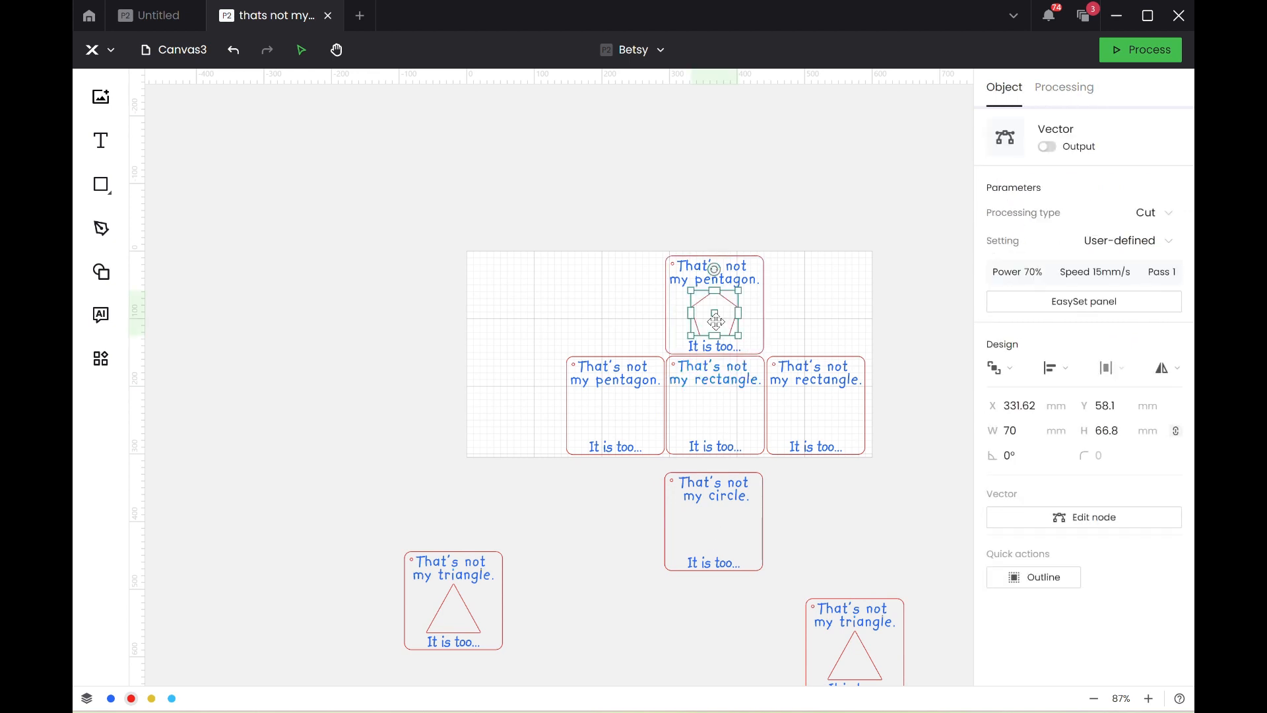
key(Delete)
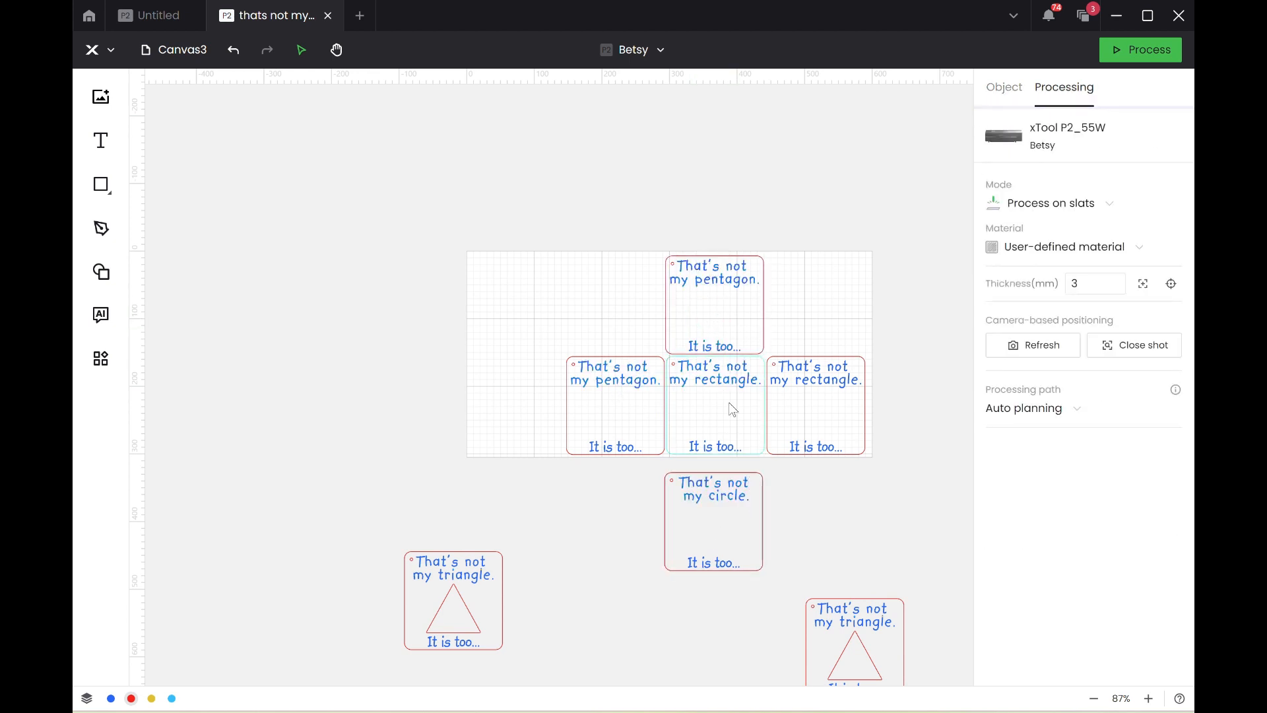
Move the whole circle card onto the work area, beside the upper pentagon card and above the lower one.
drag(752, 610, 629, 469)
drag(606, 338, 519, 136)
click(470, 278)
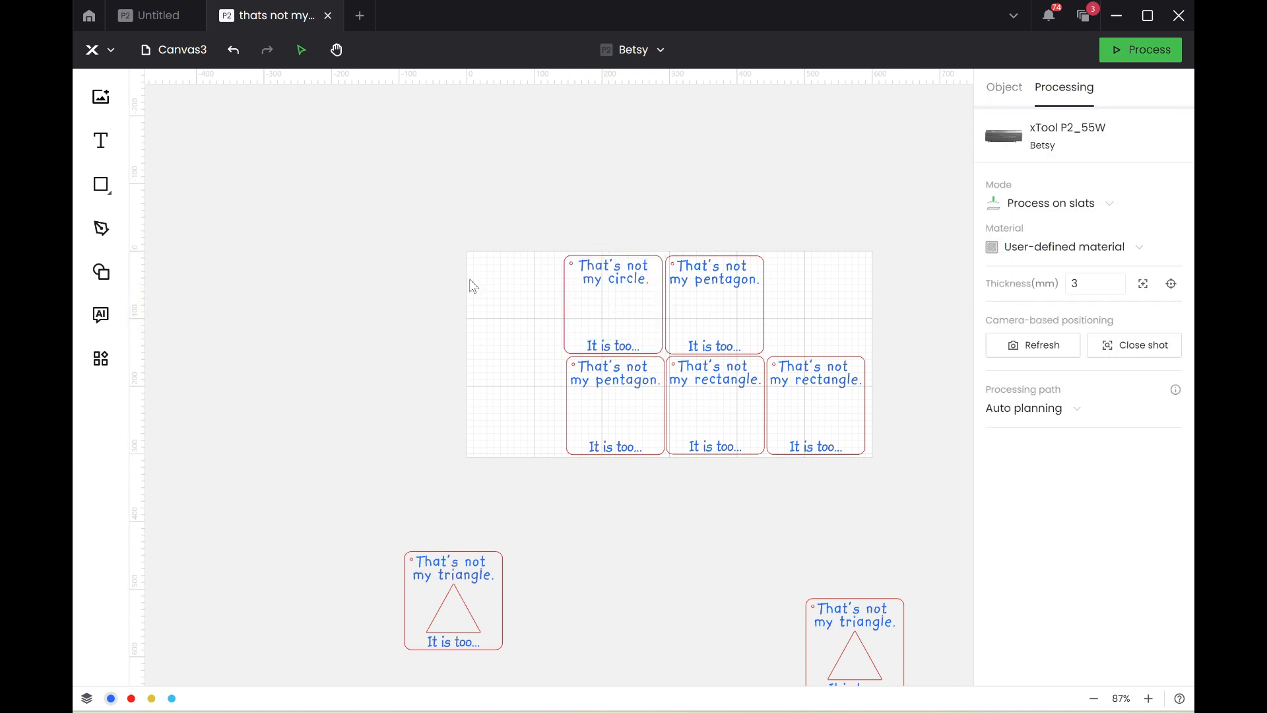
Change the circle card's heading to "That's not my car.".
scroll(469, 278, up, 5)
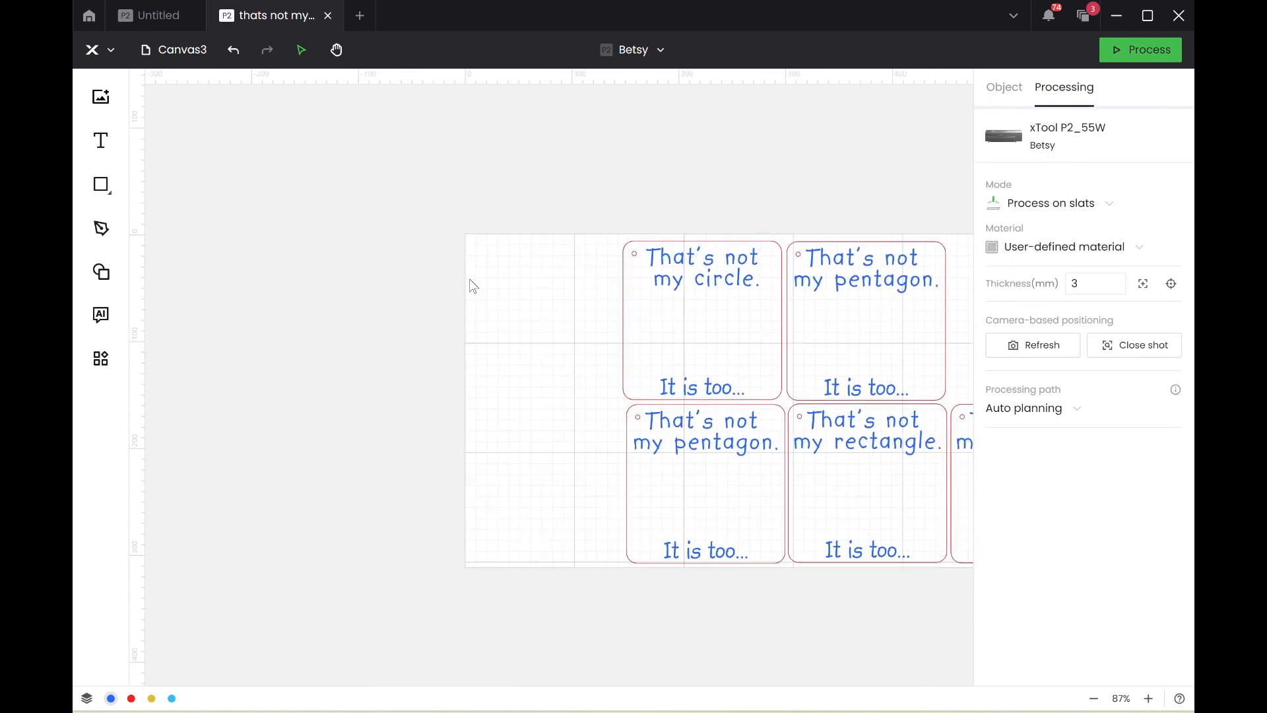
click(768, 281)
double_click(756, 281)
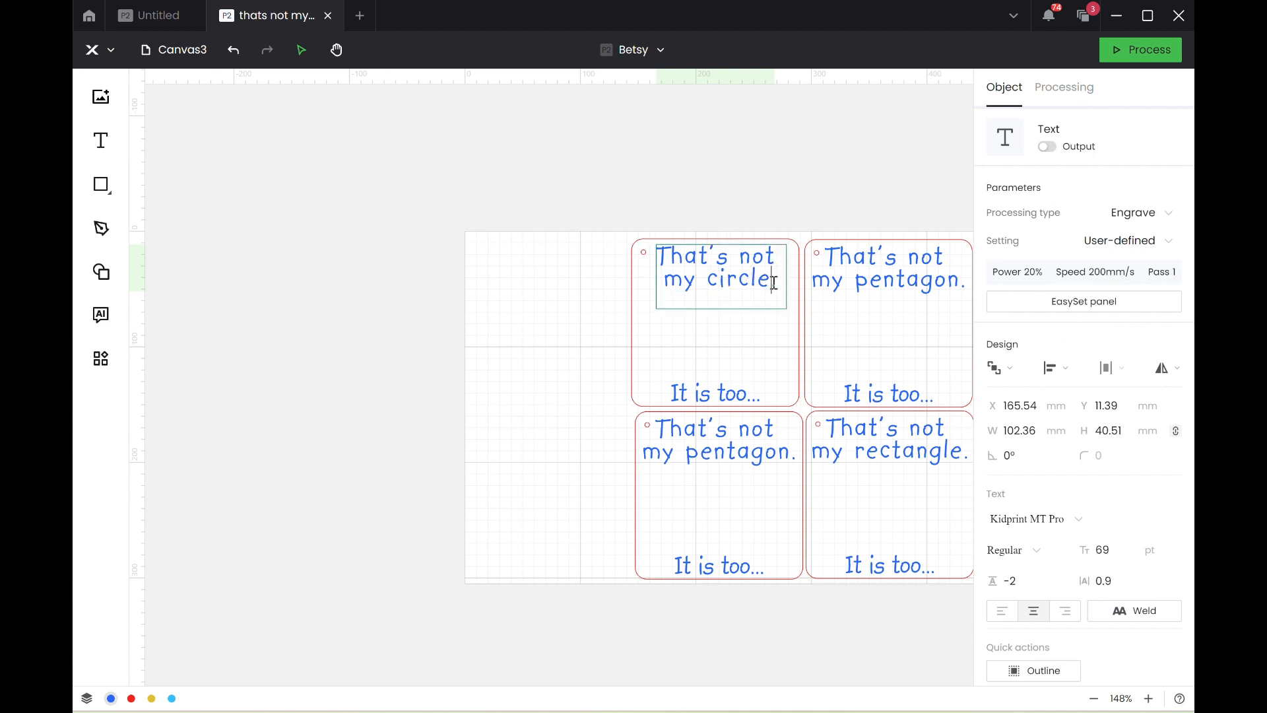
key(BackSpace)
key(BackSpace)
key(BackSpace)
key(BackSpace)
key(BackSpace)
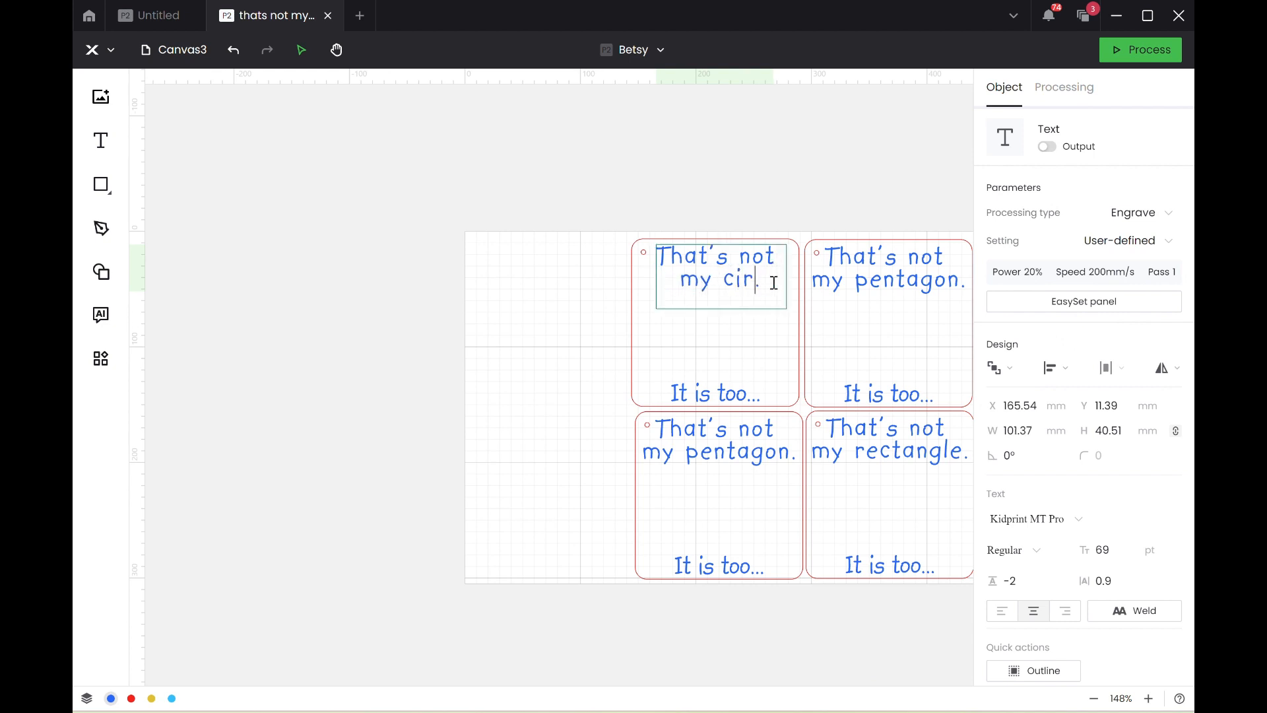
text(ar)
Change the upper pentagon card's heading to "That's not my motorbike.".
scroll(772, 276, right, 3)
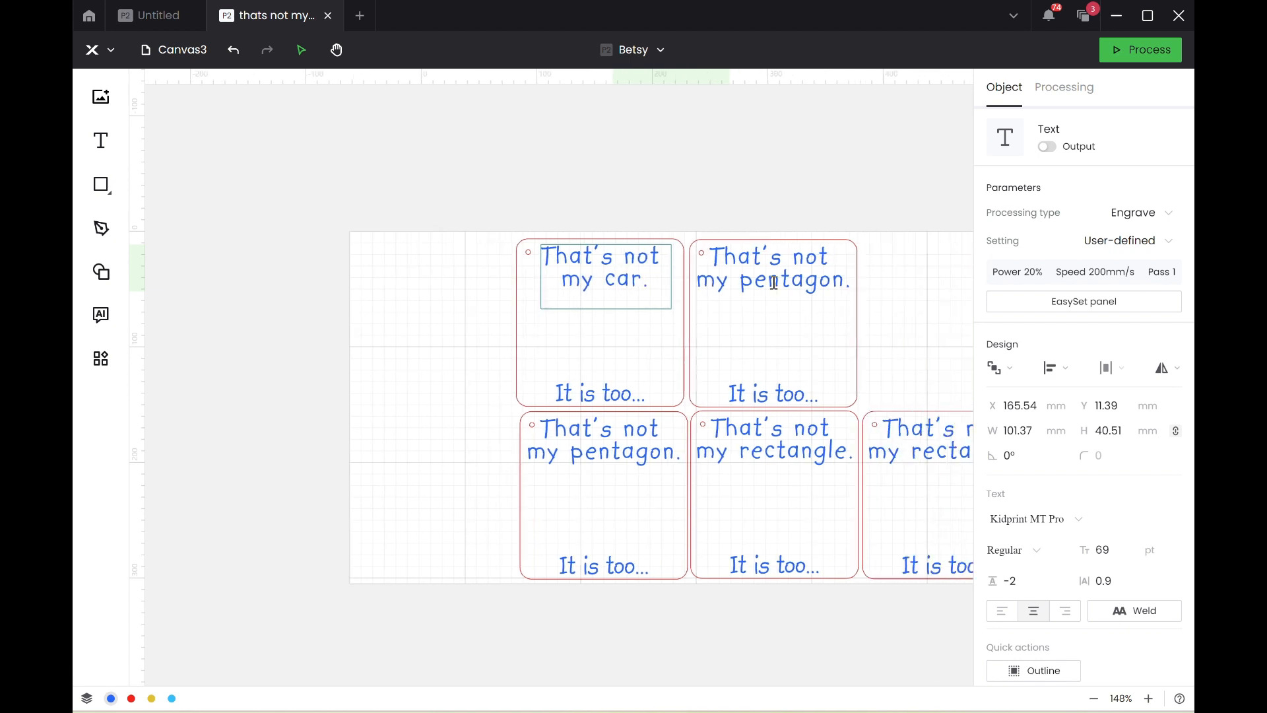
click(729, 290)
double_click(726, 287)
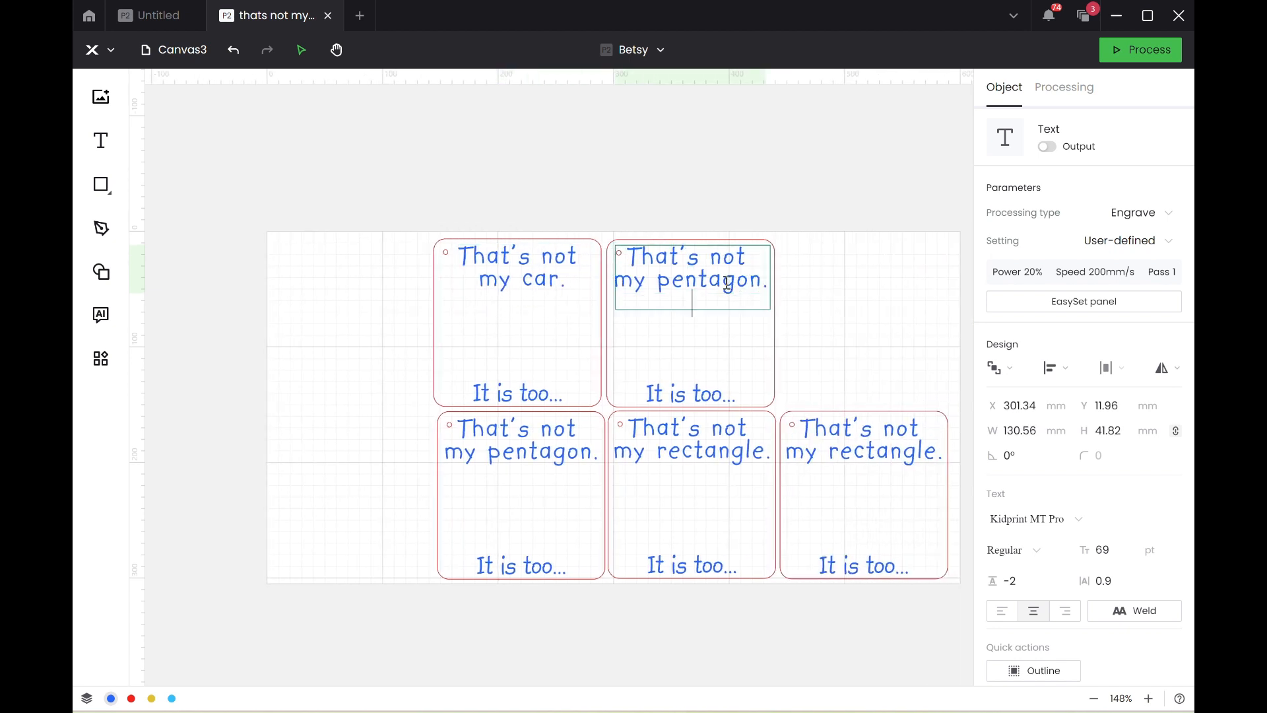
key(Delete)
key(Delete)
key(Delete)
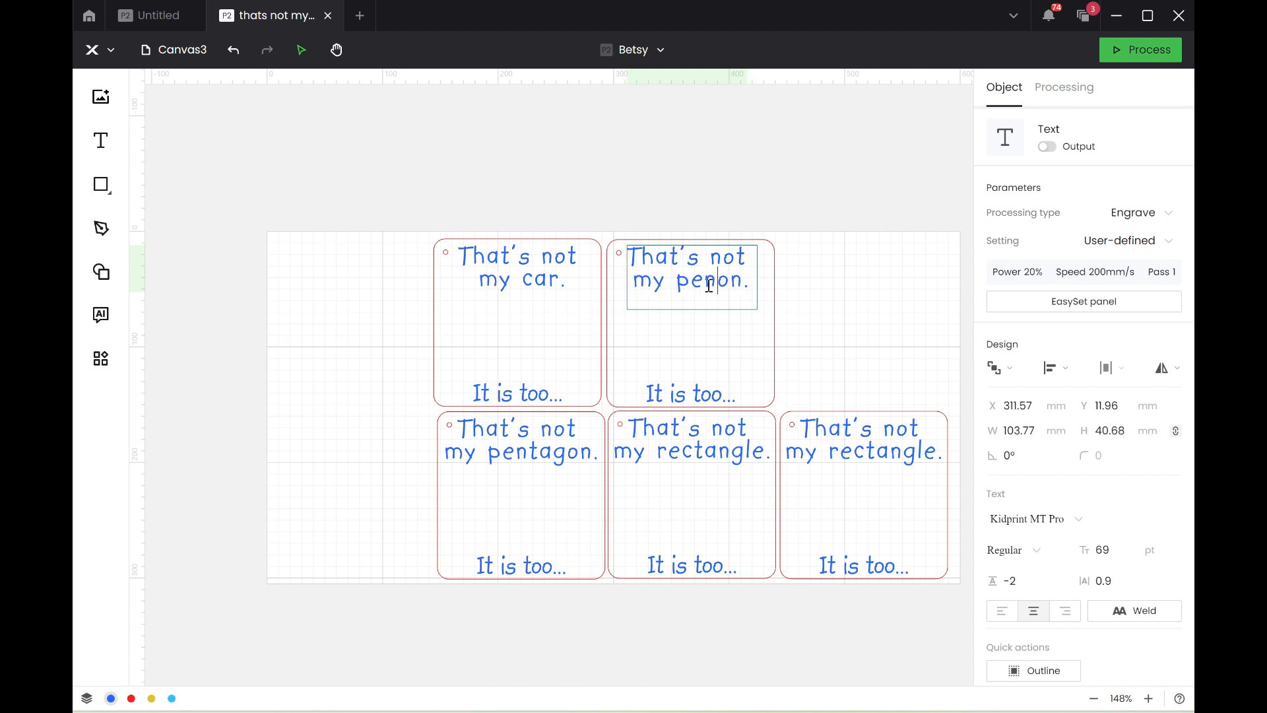
key(BackSpace)
key(BackSpace)
key(Delete)
key(BackSpace)
key(BackSpace)
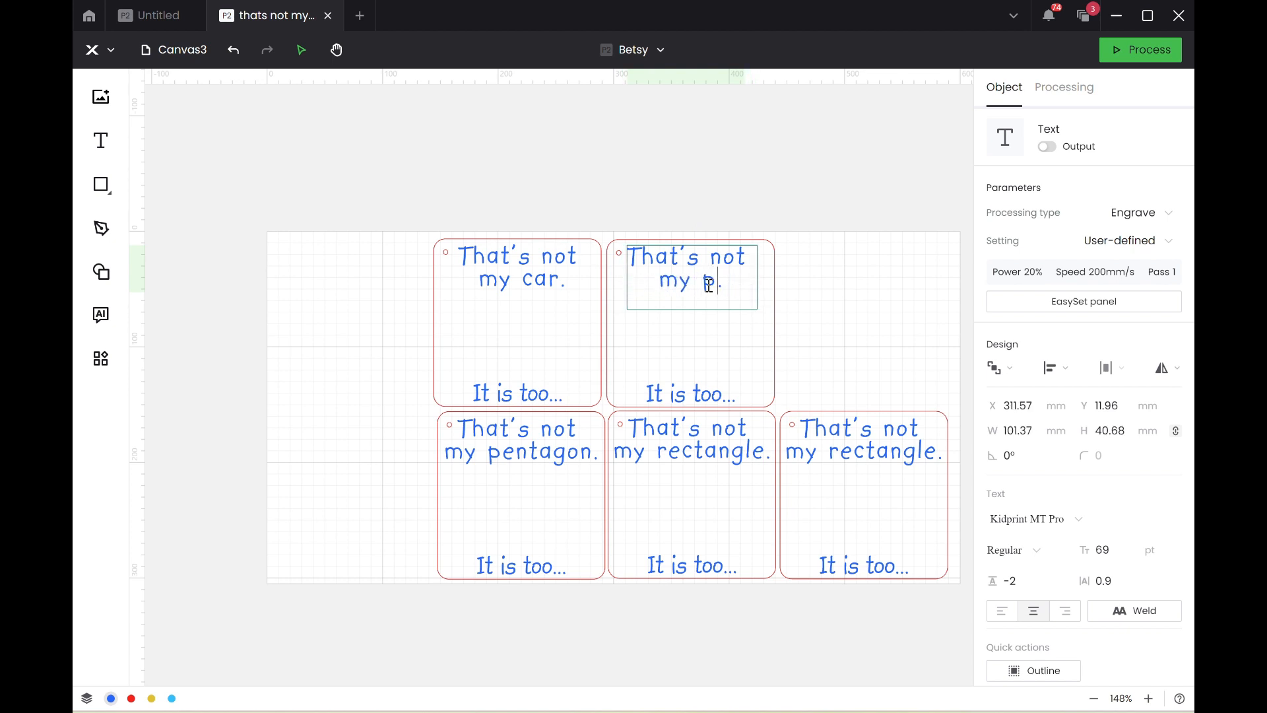
text(motorb)
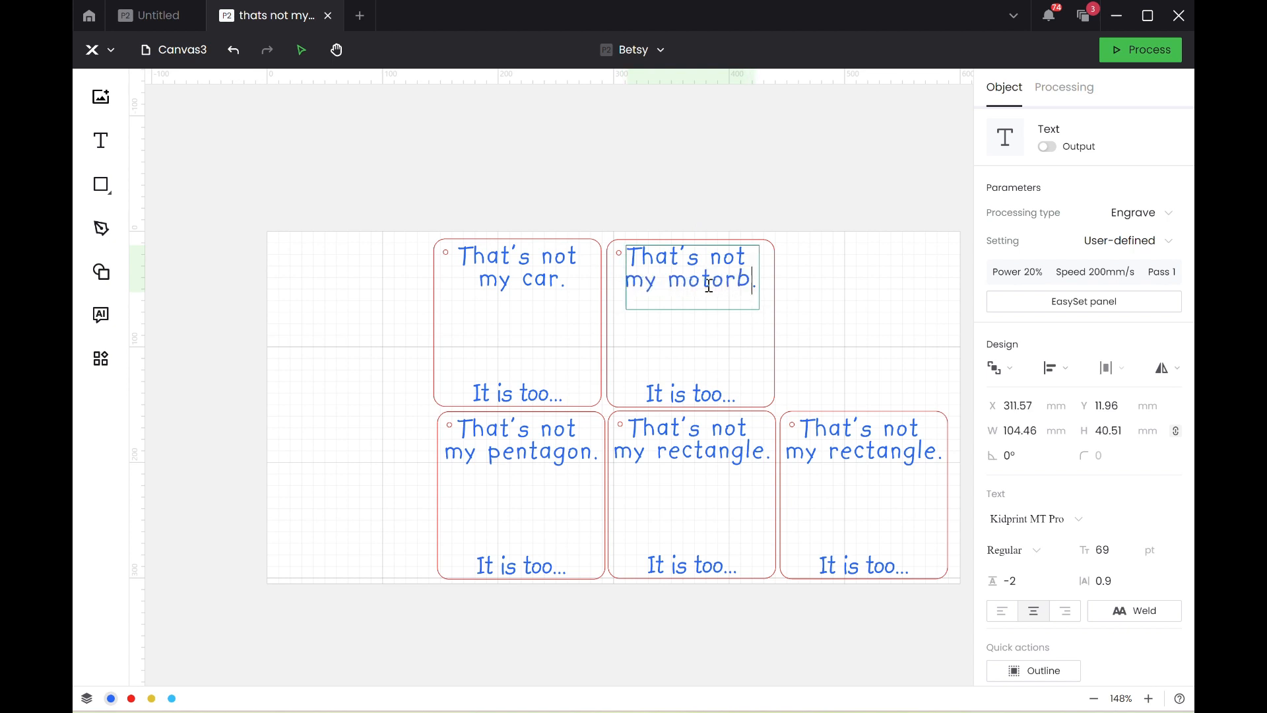
text(ike)
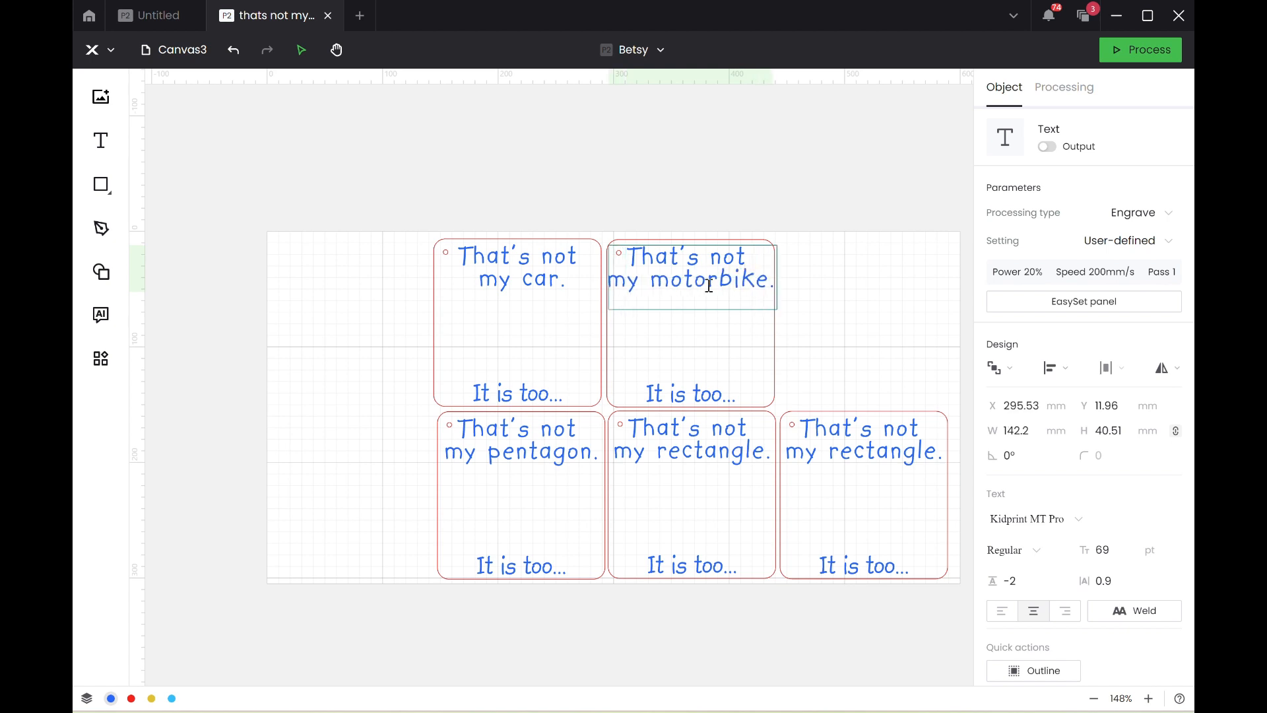
Change the remaining pentagon card's heading to "That's not my lorry.".
double_click(534, 454)
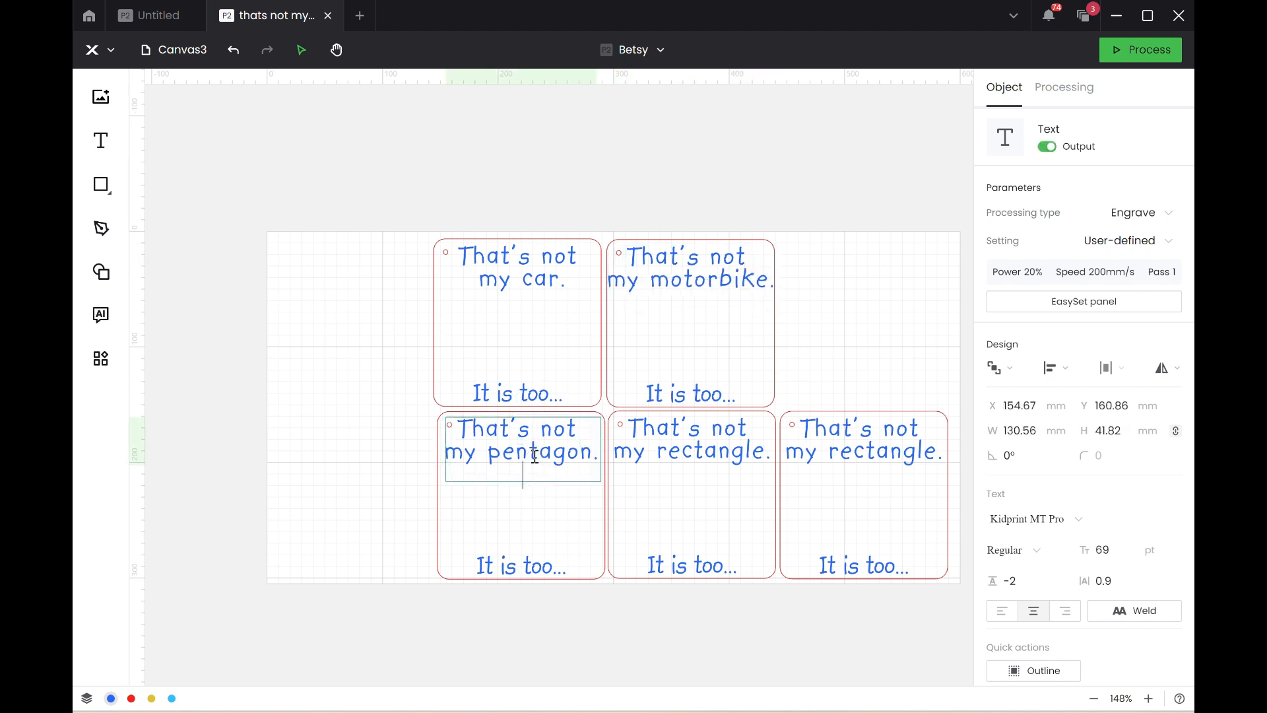
key(BackSpace)
key(BackSpace)
key(Delete)
key(Delete)
key(Delete)
key(Delete)
key(Delete)
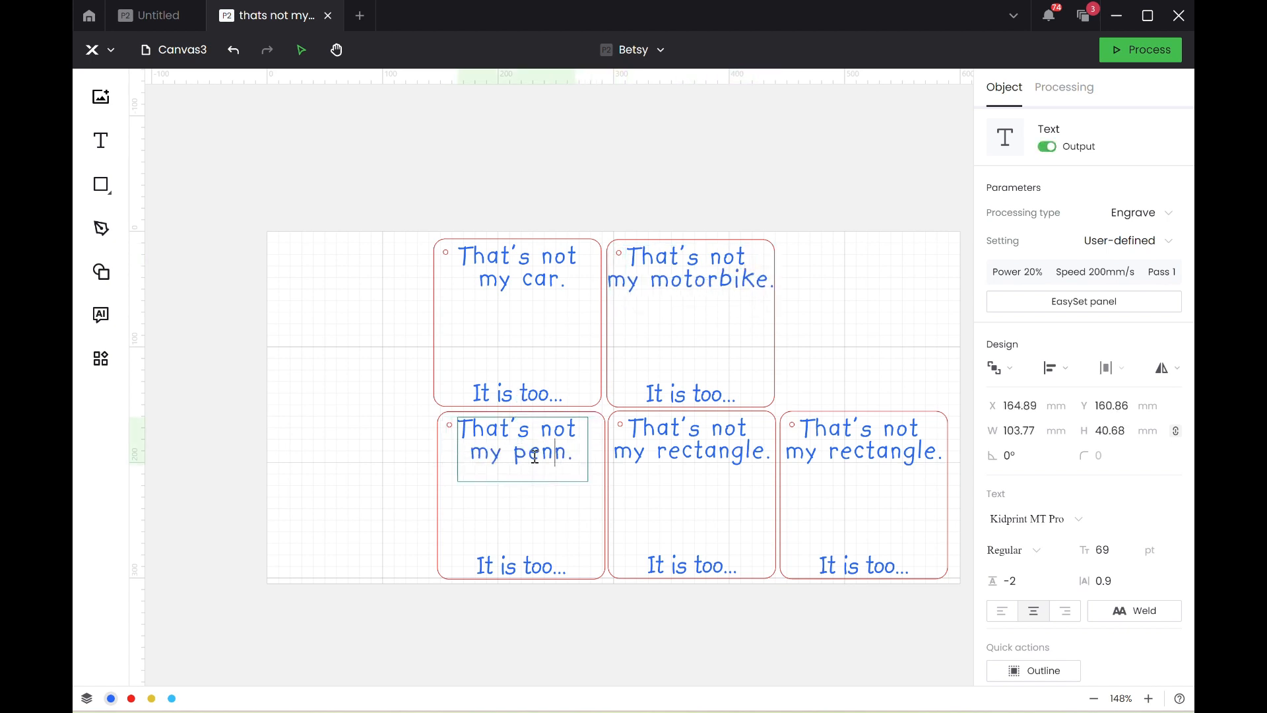
key(BackSpace)
key(BackSpace)
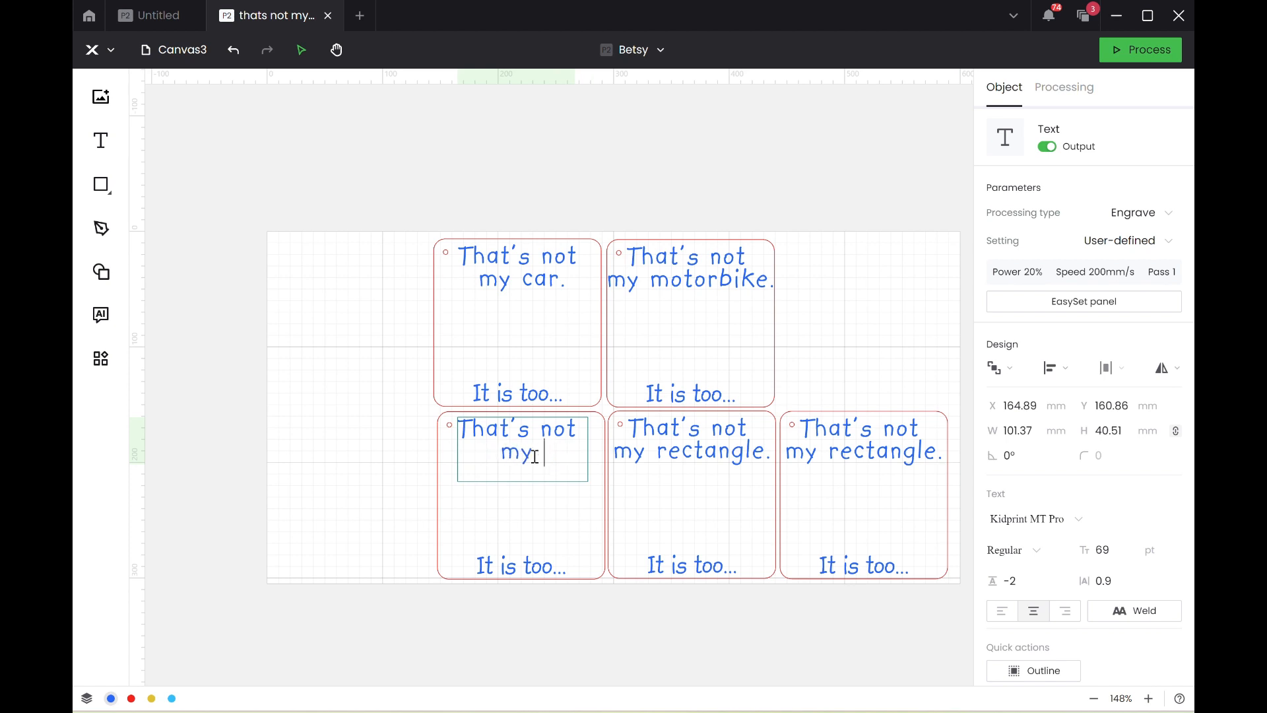
text(lorry.)
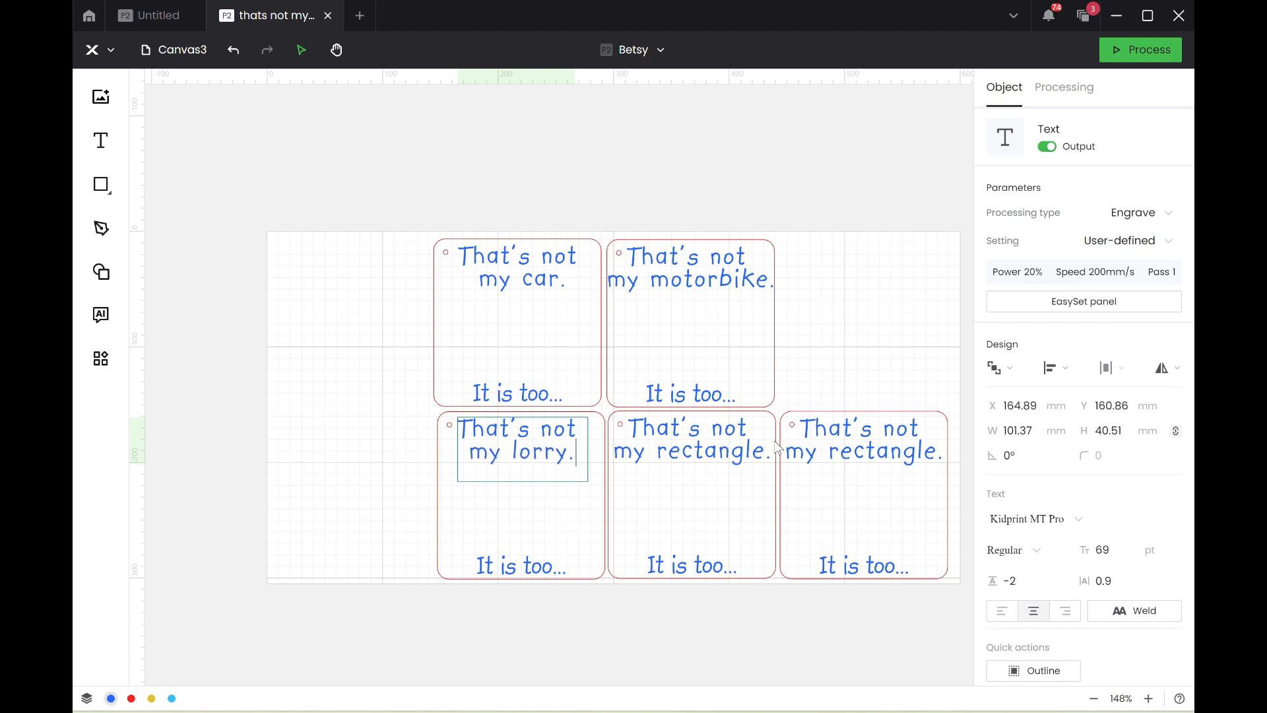
Change the heading of the rectangle card next to the lorry card to "That's not my aeroplane.".
click(749, 448)
double_click(749, 448)
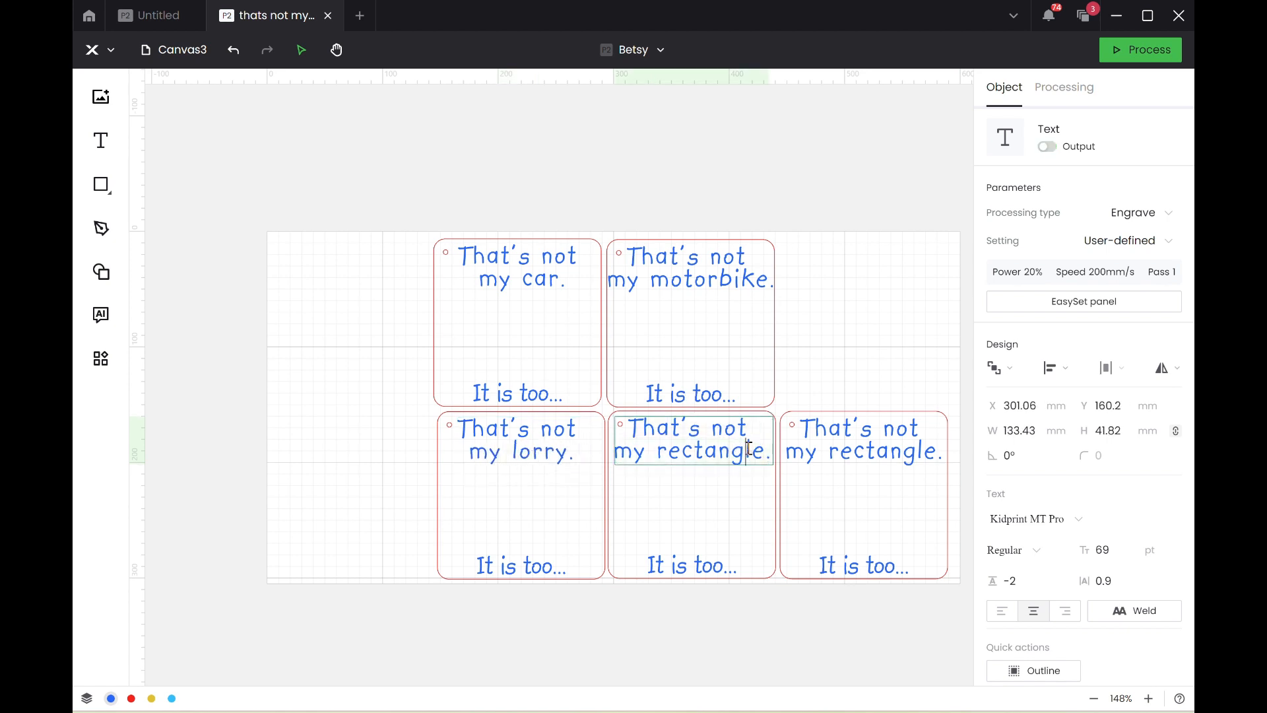
key(BackSpace)
key(BackSpace)
key(BackSpace)
key(BackSpace)
key(BackSpace)
key(BackSpace)
key(BackSpace)
key(BackSpace)
key(BackSpace)
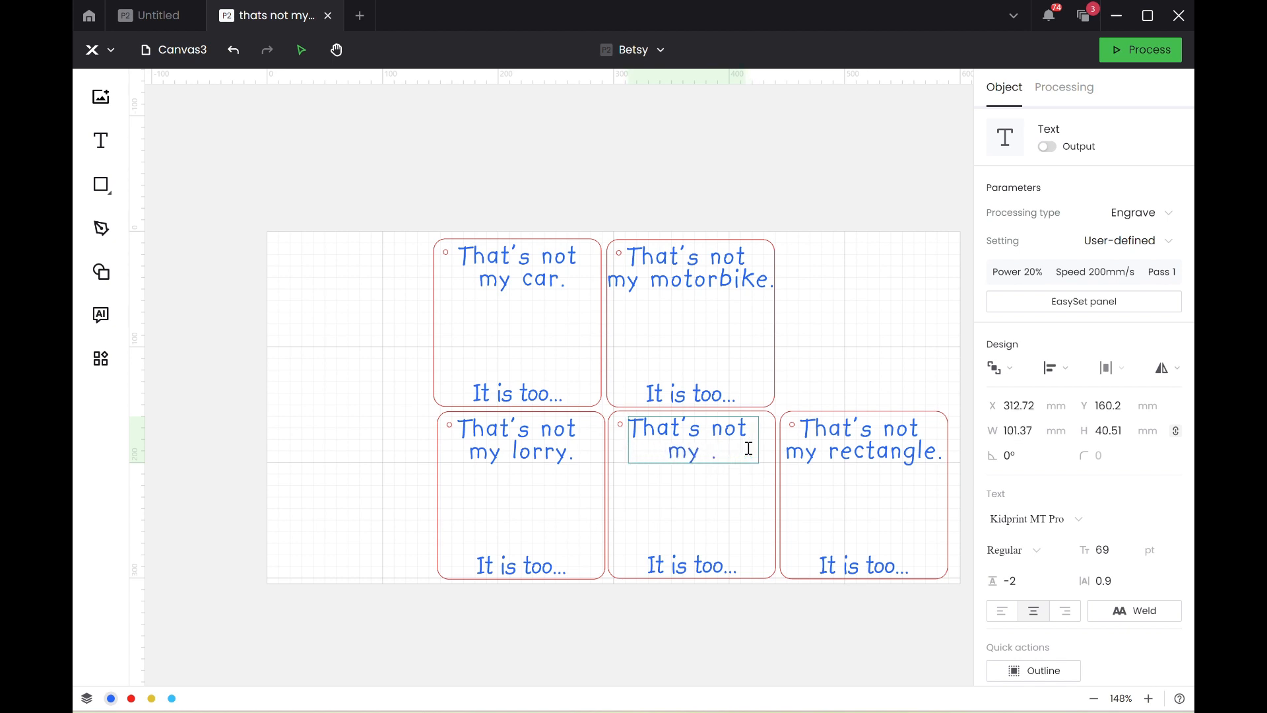
text(aeroplane)
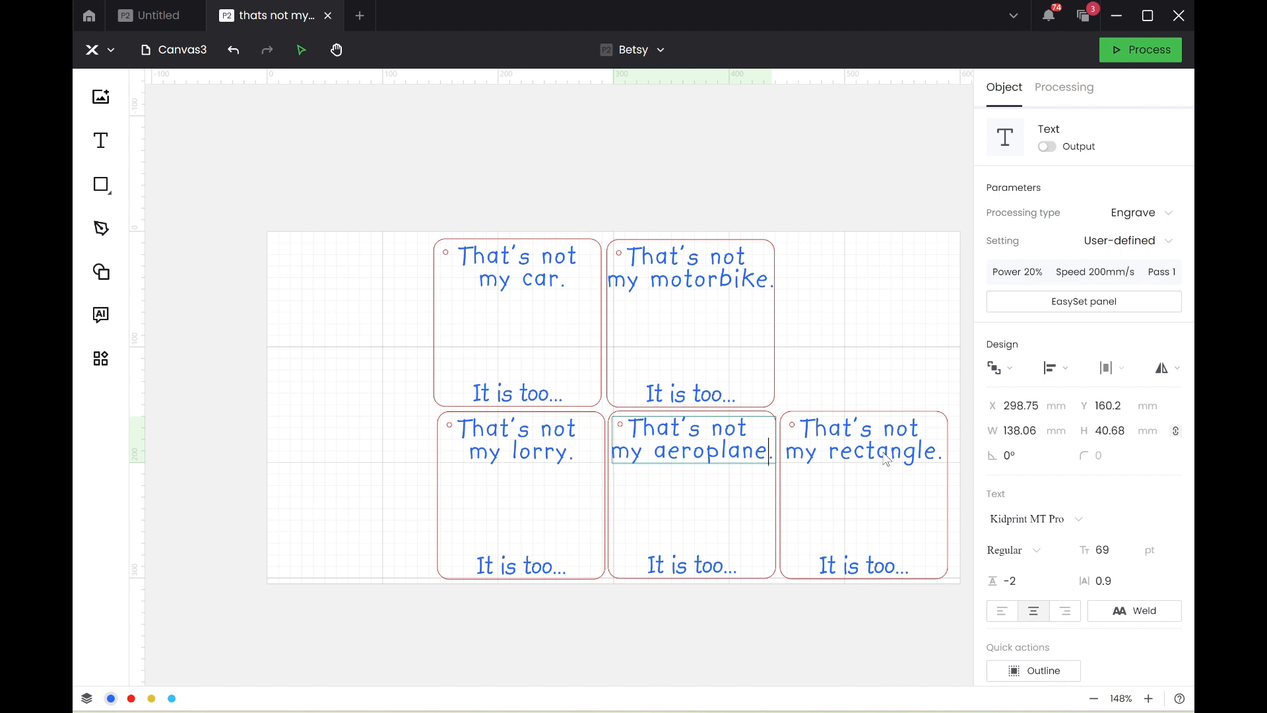
Change the remaining rectangle card's heading to "That's not my bicycle.".
click(886, 460)
double_click(885, 455)
click(883, 452)
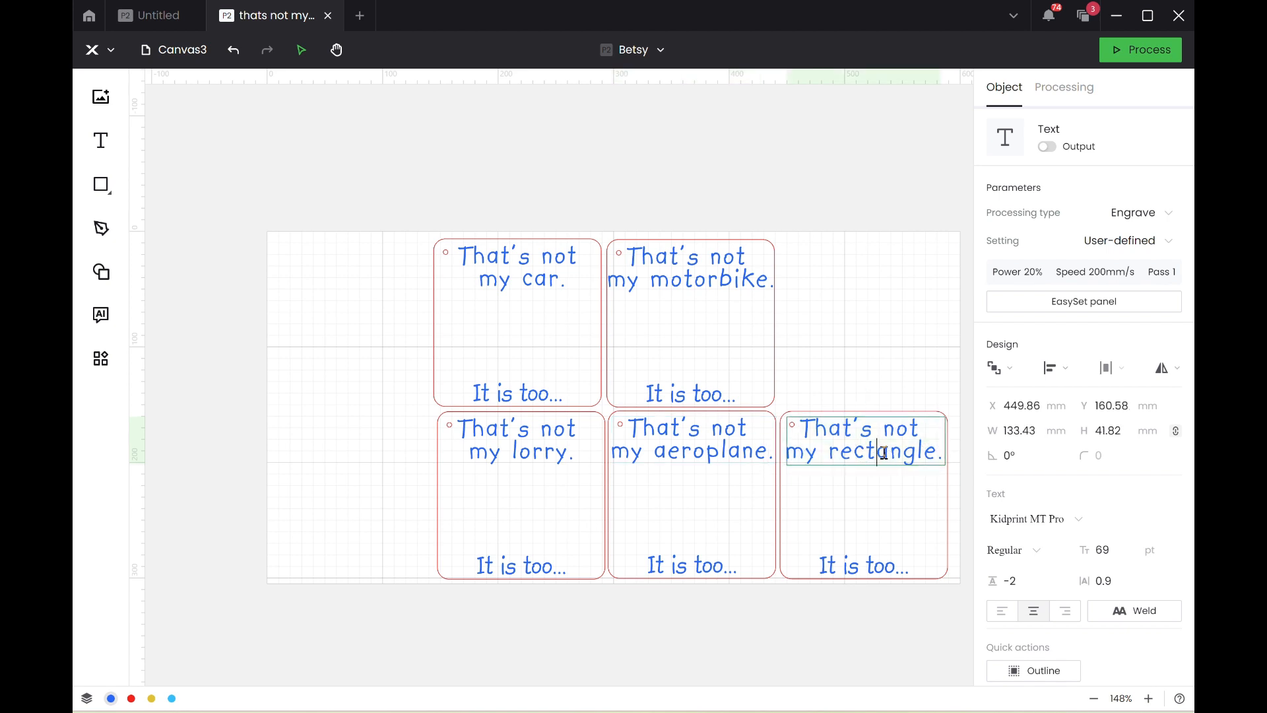
key(BackSpace)
key(BackSpace)
key(Delete)
key(Delete)
key(Delete)
key(Delete)
key(Delete)
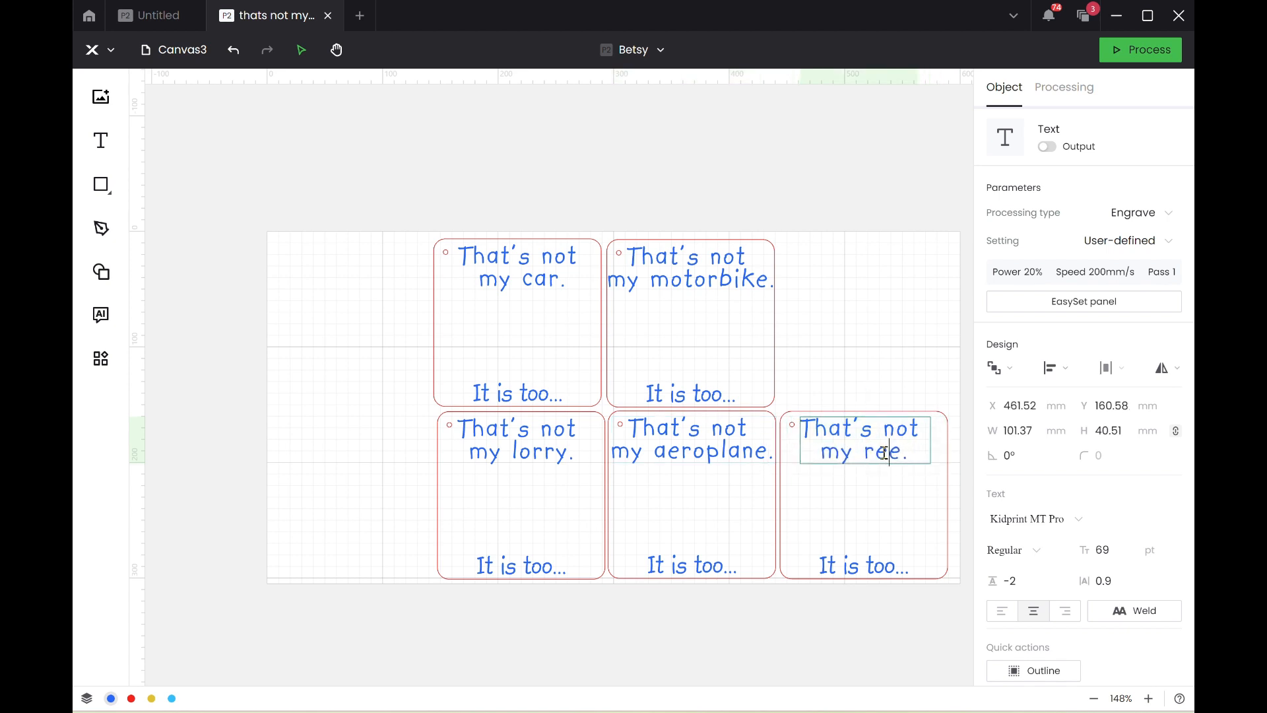
key(BackSpace)
key(BackSpace)
key(Delete)
text(bicycle.)
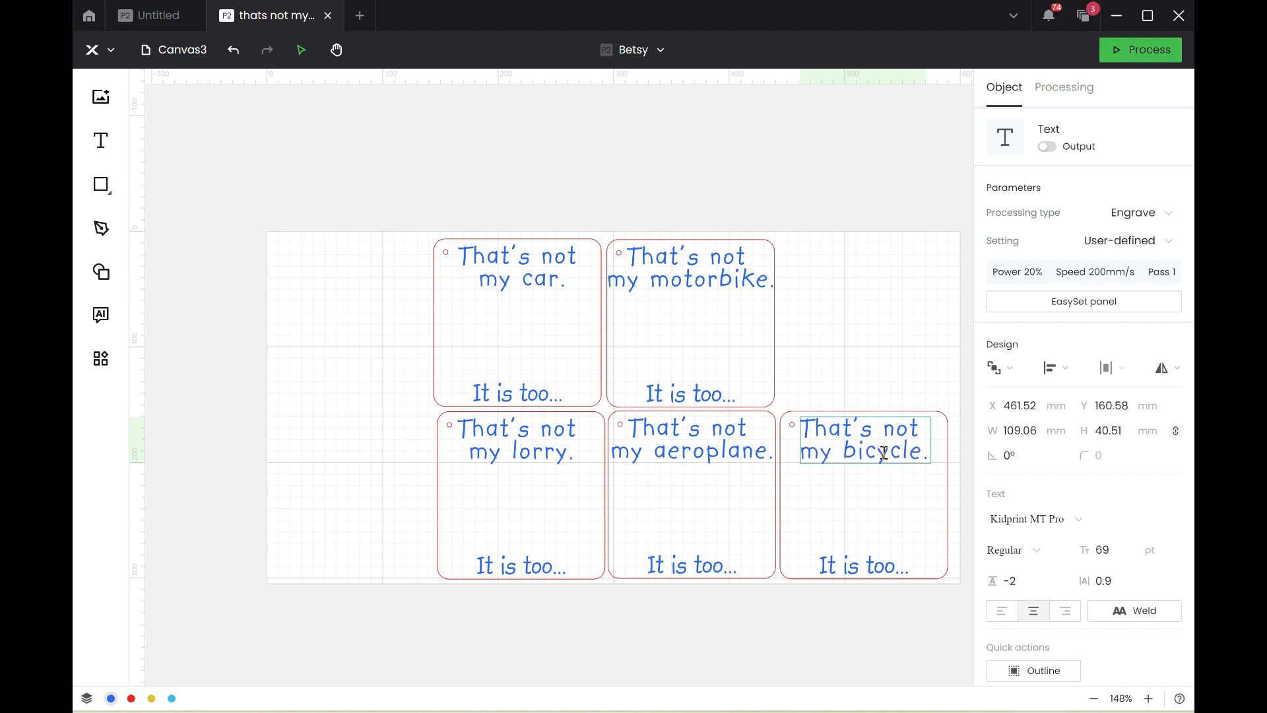
click(880, 325)
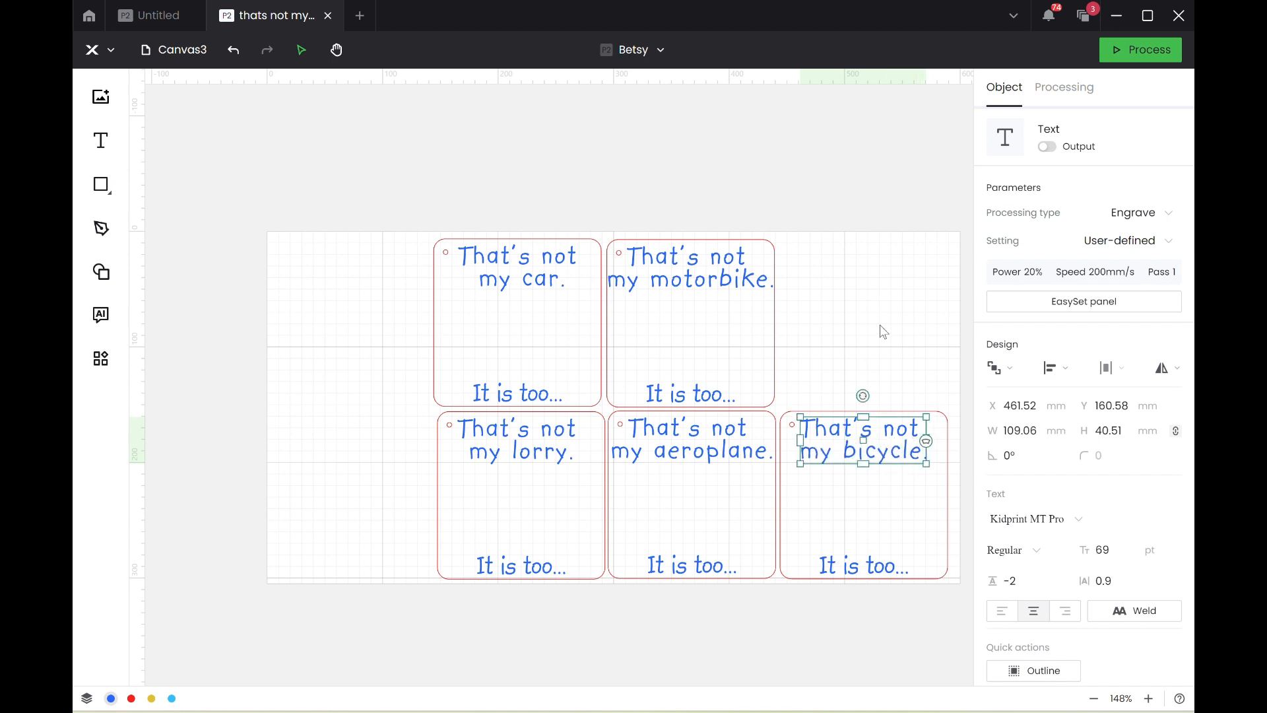
Save the card project.
click(96, 50)
mouse_move(142, 88)
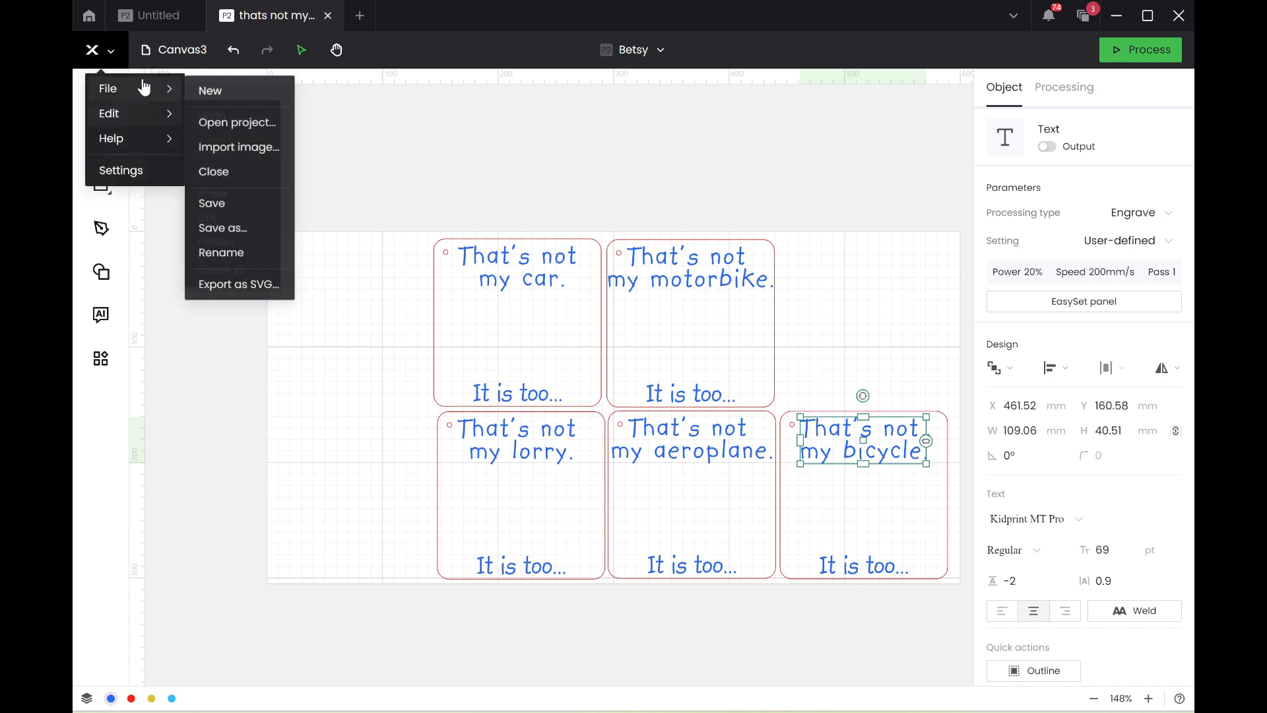
click(230, 208)
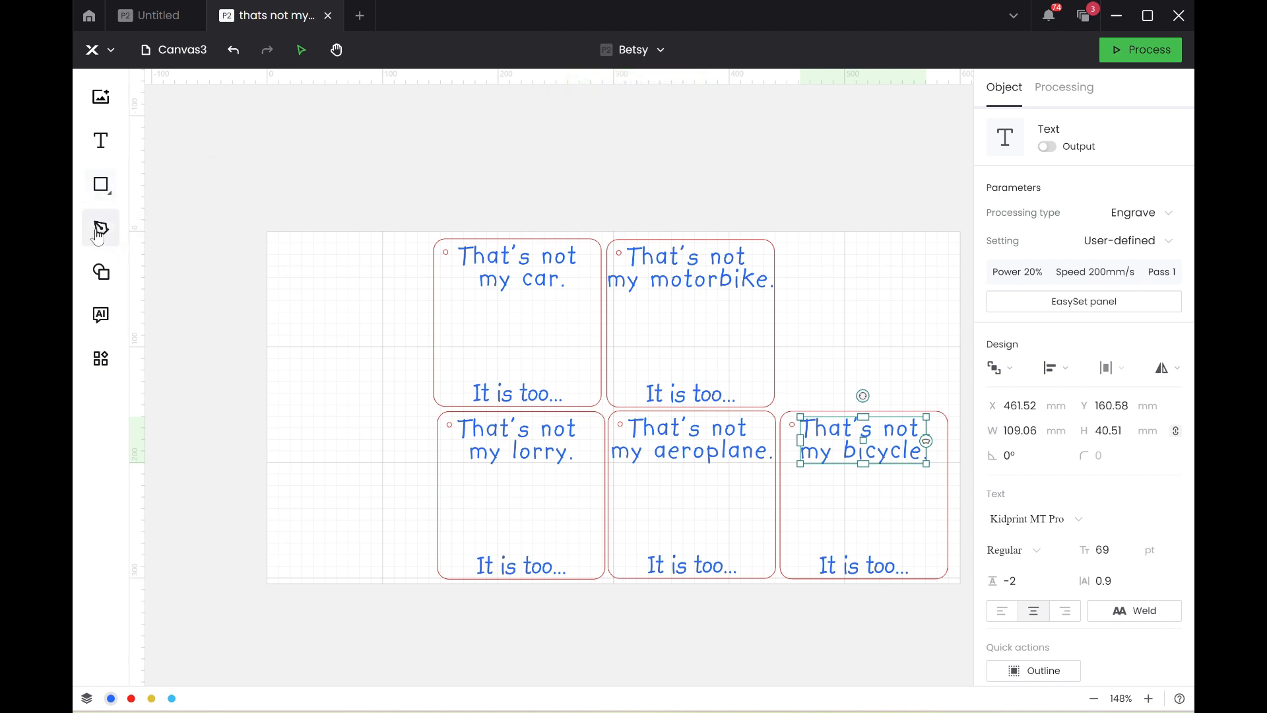
Insert the top-view airplane from the shape library's Other category above the bicycle card and add an outline with 2 mm offset.
click(101, 271)
scroll(209, 399, down, 7)
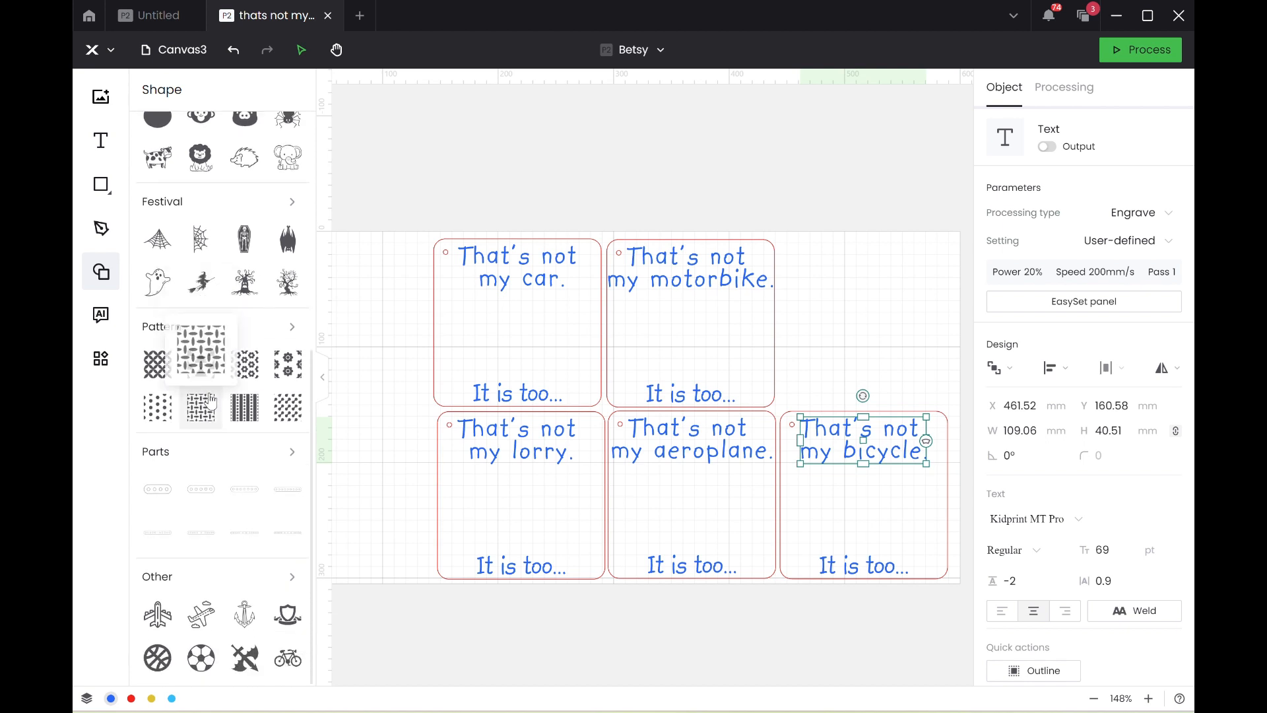
mouse_move(165, 628)
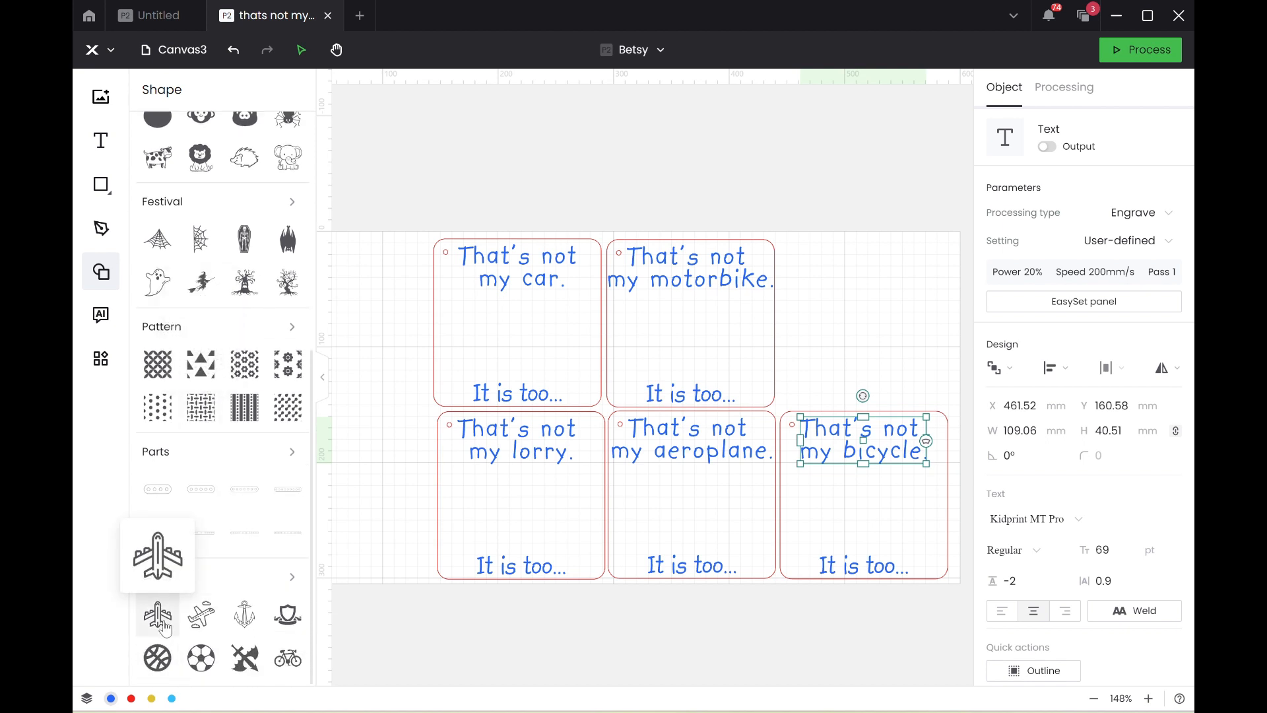
drag(165, 627, 714, 70)
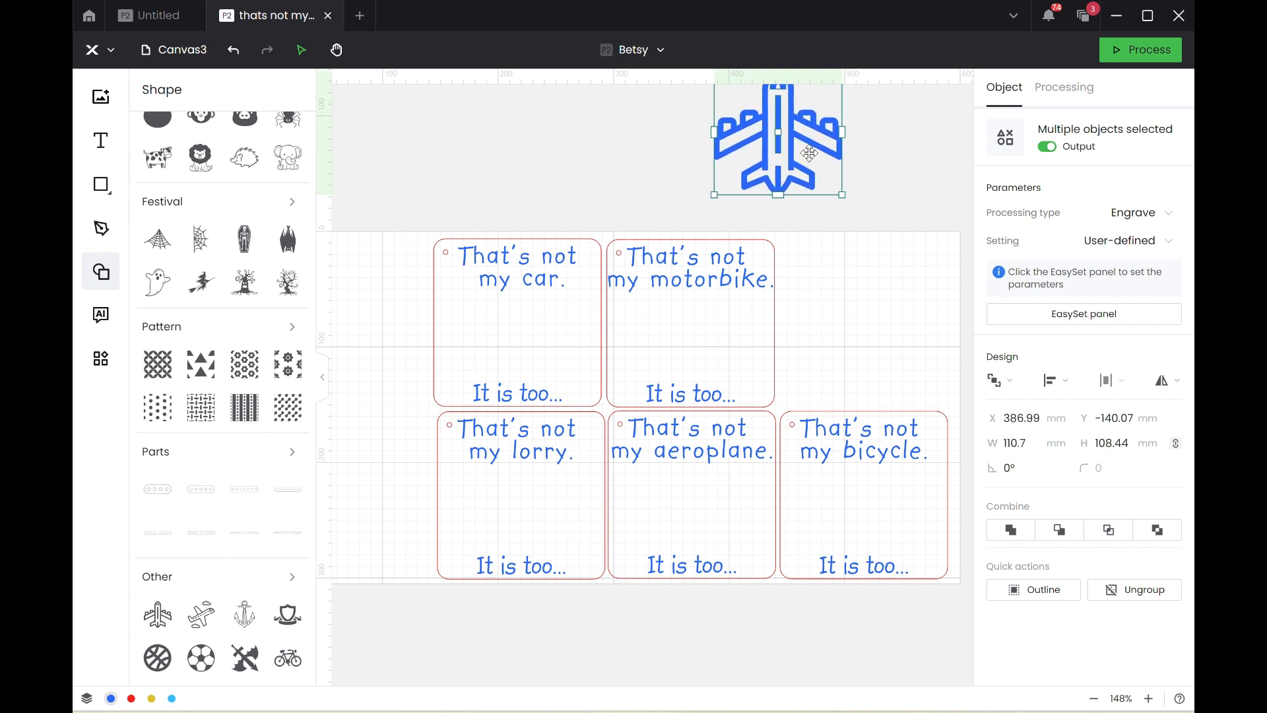
drag(809, 154, 902, 231)
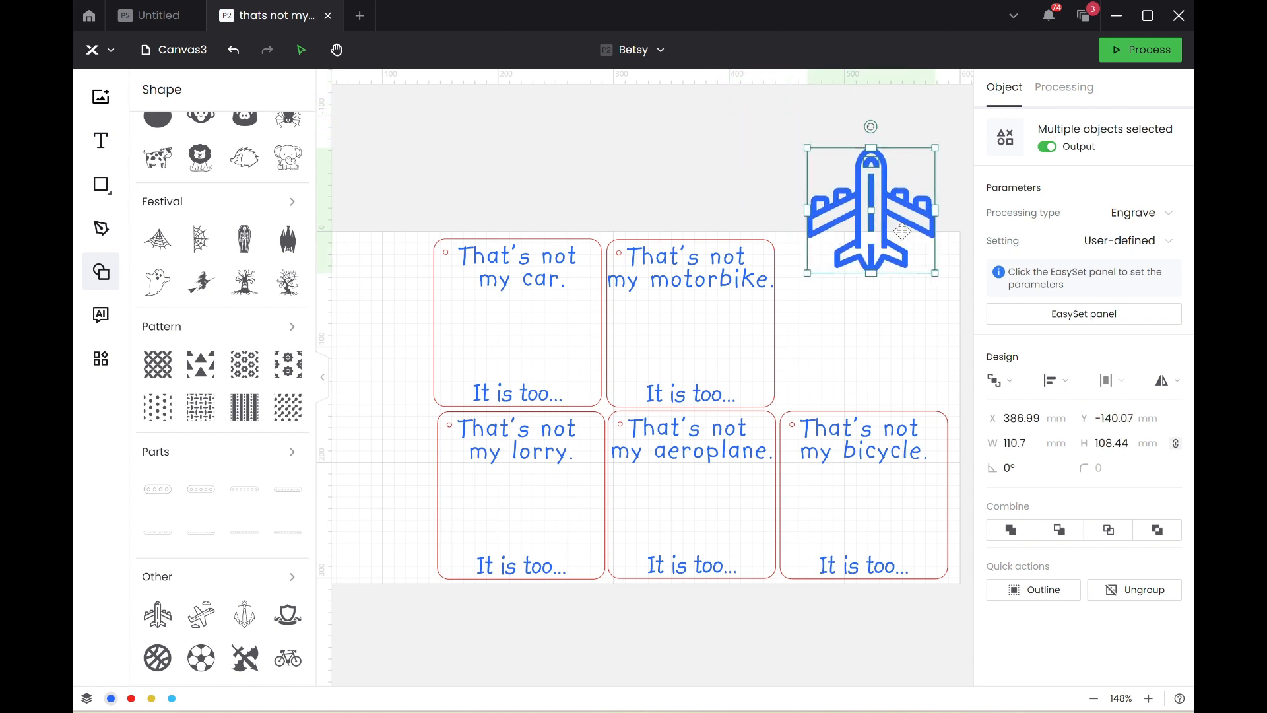
click(1036, 590)
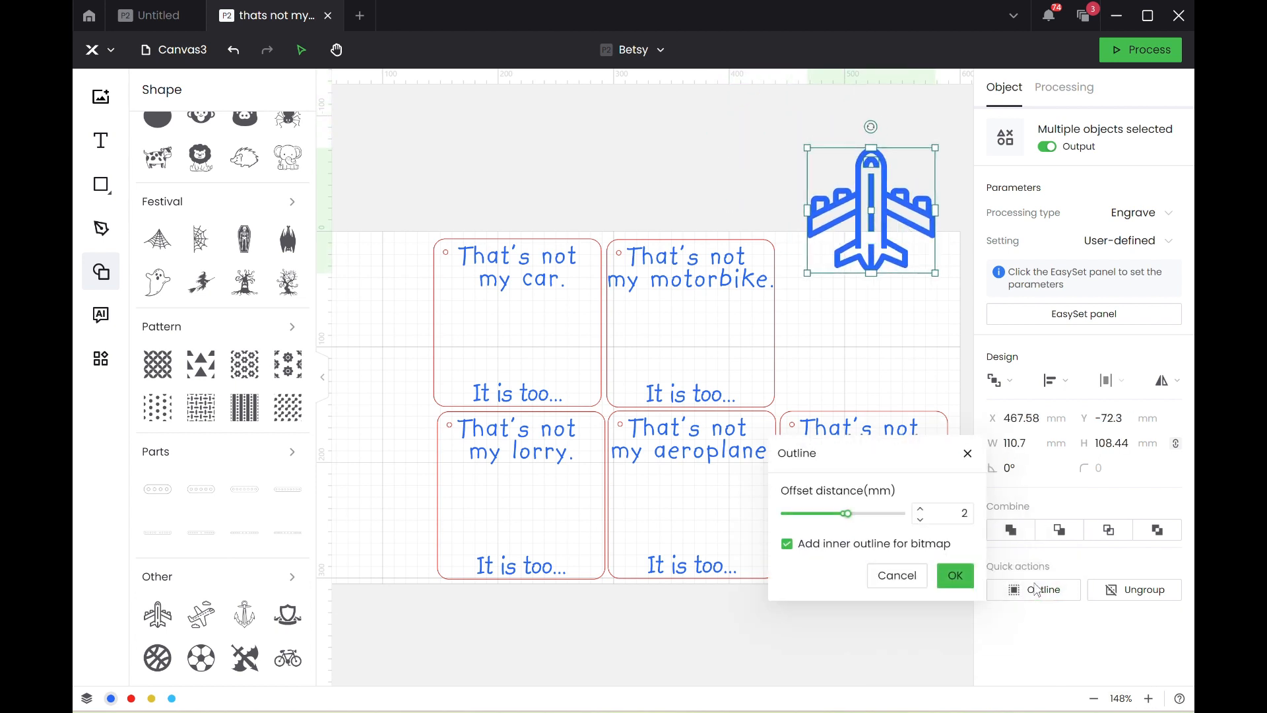
click(951, 583)
Move the original airplane shape off its outline, then delete both the shape and the outline.
click(880, 354)
drag(862, 226, 683, 191)
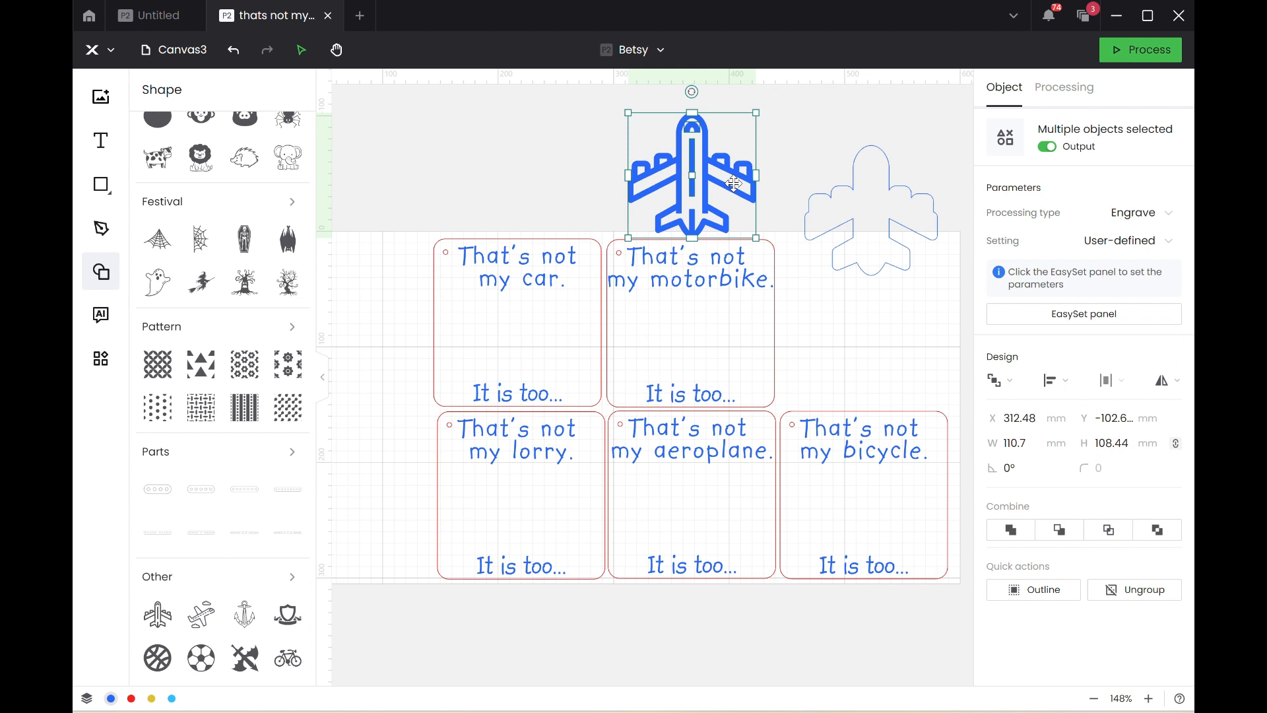
key(Delete)
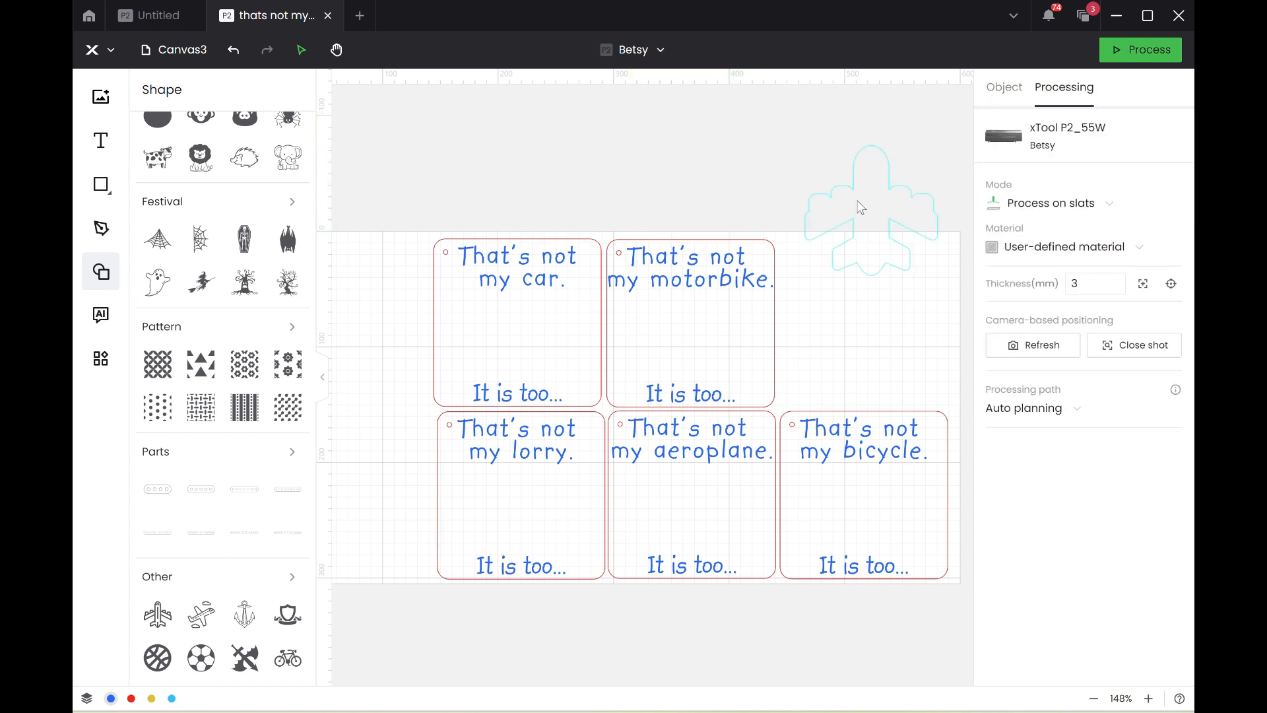
click(862, 208)
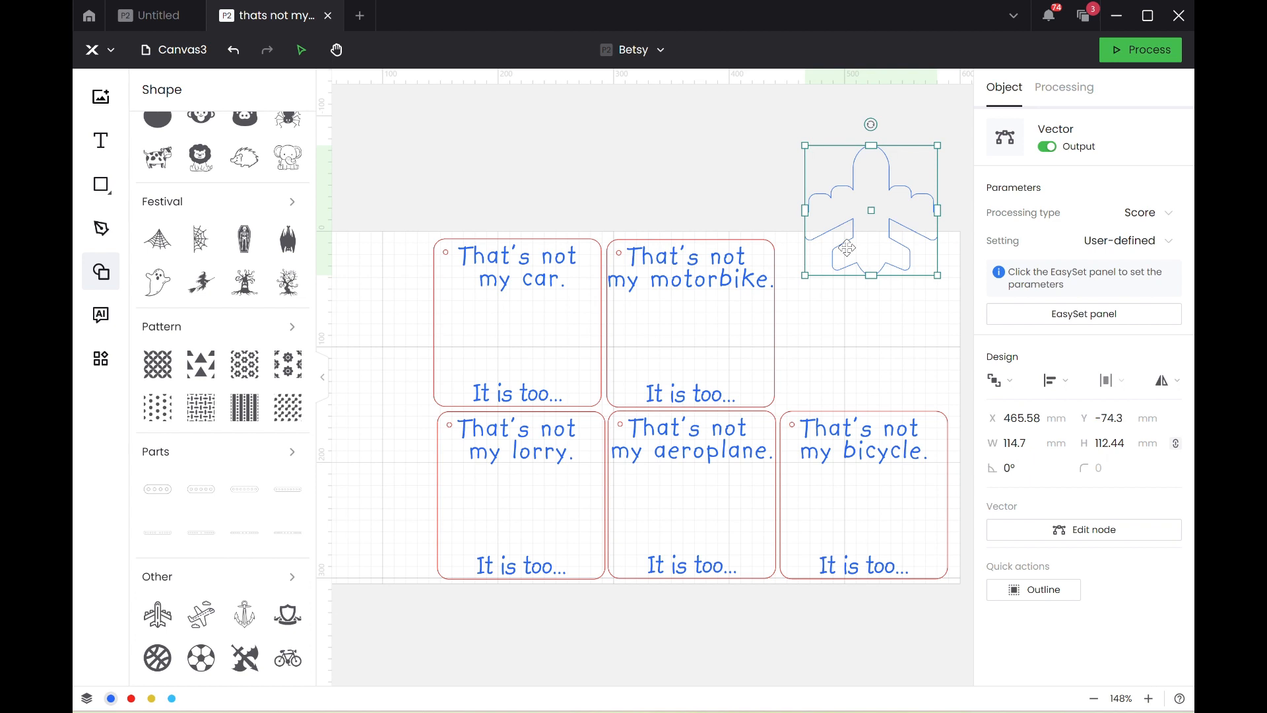
key(Delete)
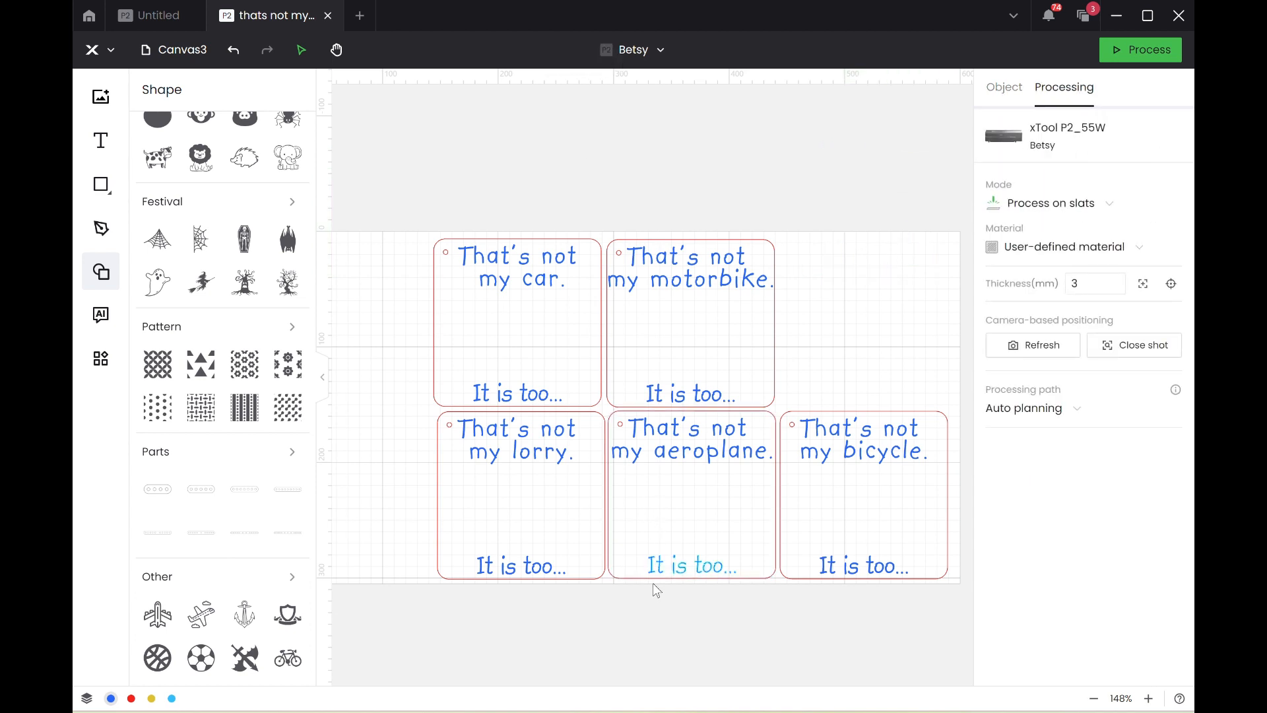
Switch to a new Chrome window, search for canva and open the Canva website from the results.
right_click(632, 708)
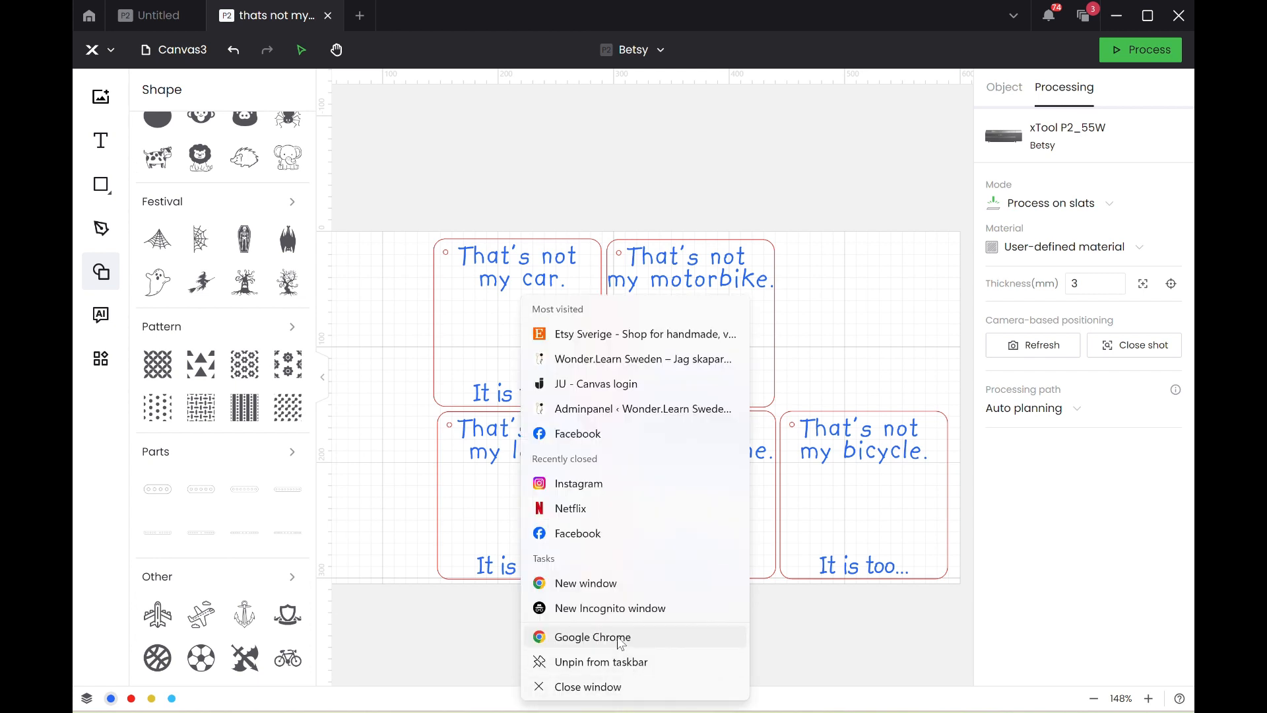
click(607, 583)
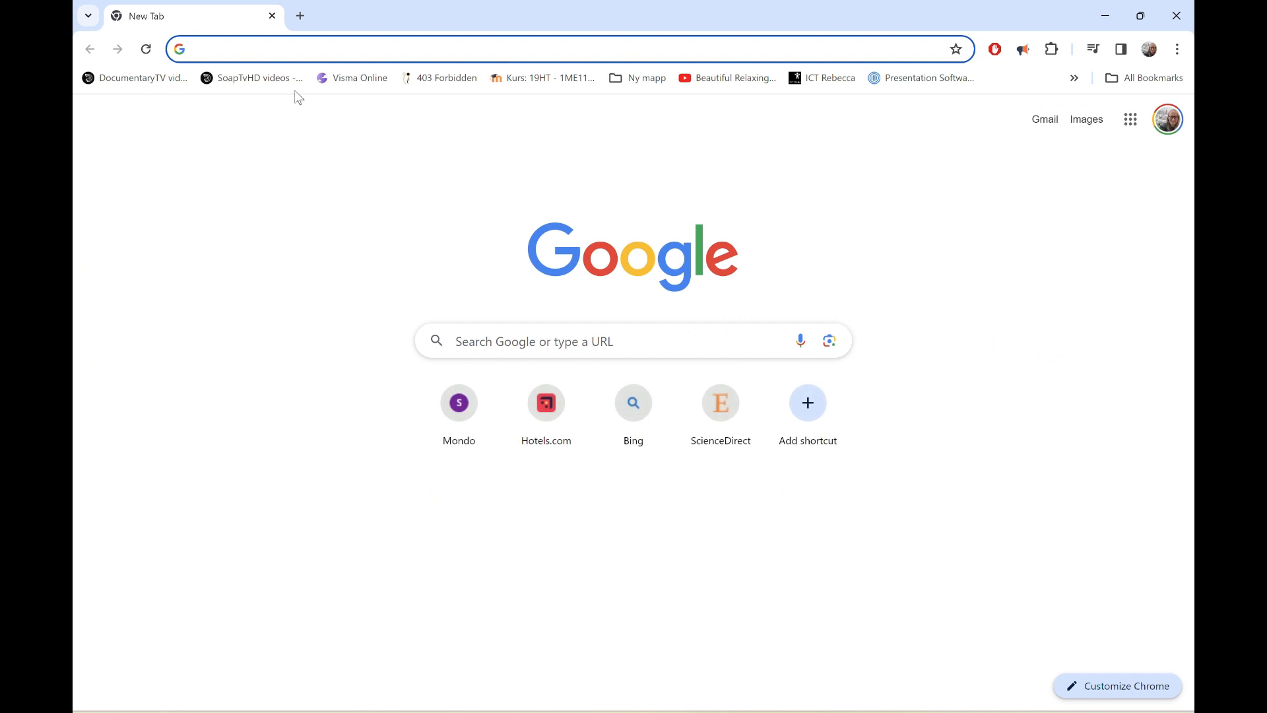
text(canva)
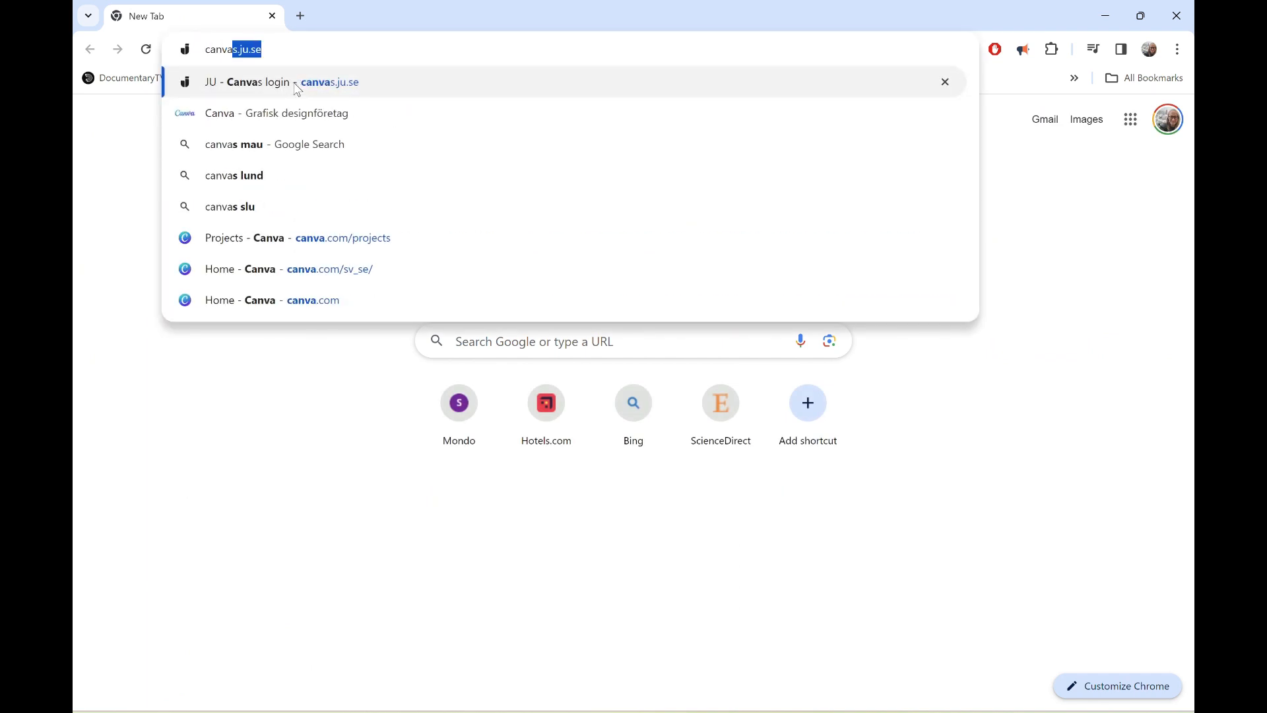
key(Up)
key(Up)
key(Up)
key(Down)
key(Down)
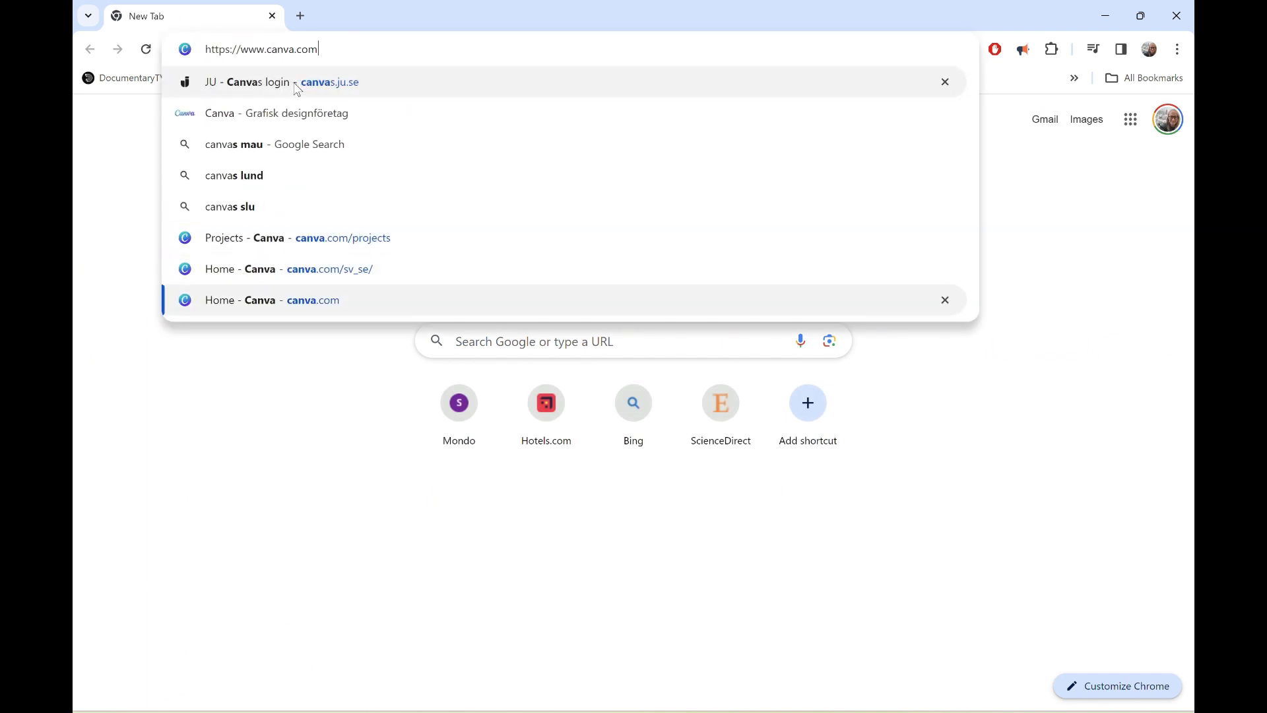
key(Down)
key(Down)
key(Return)
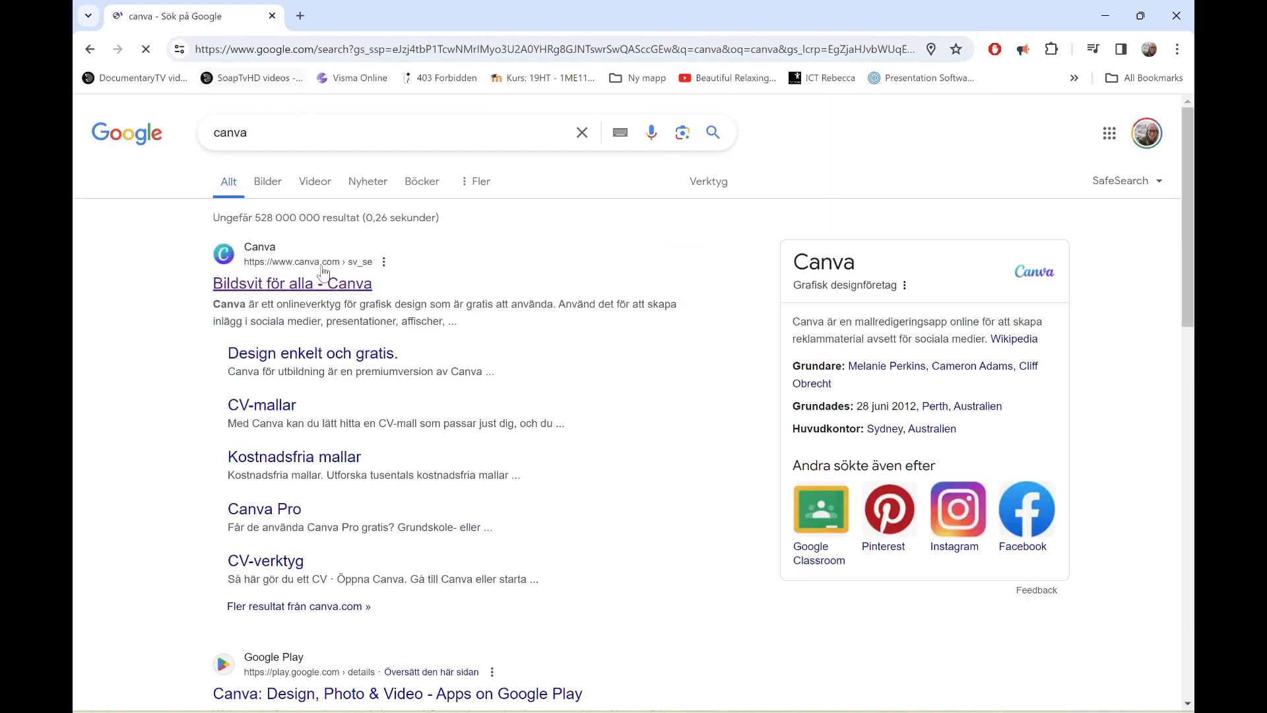
click(309, 286)
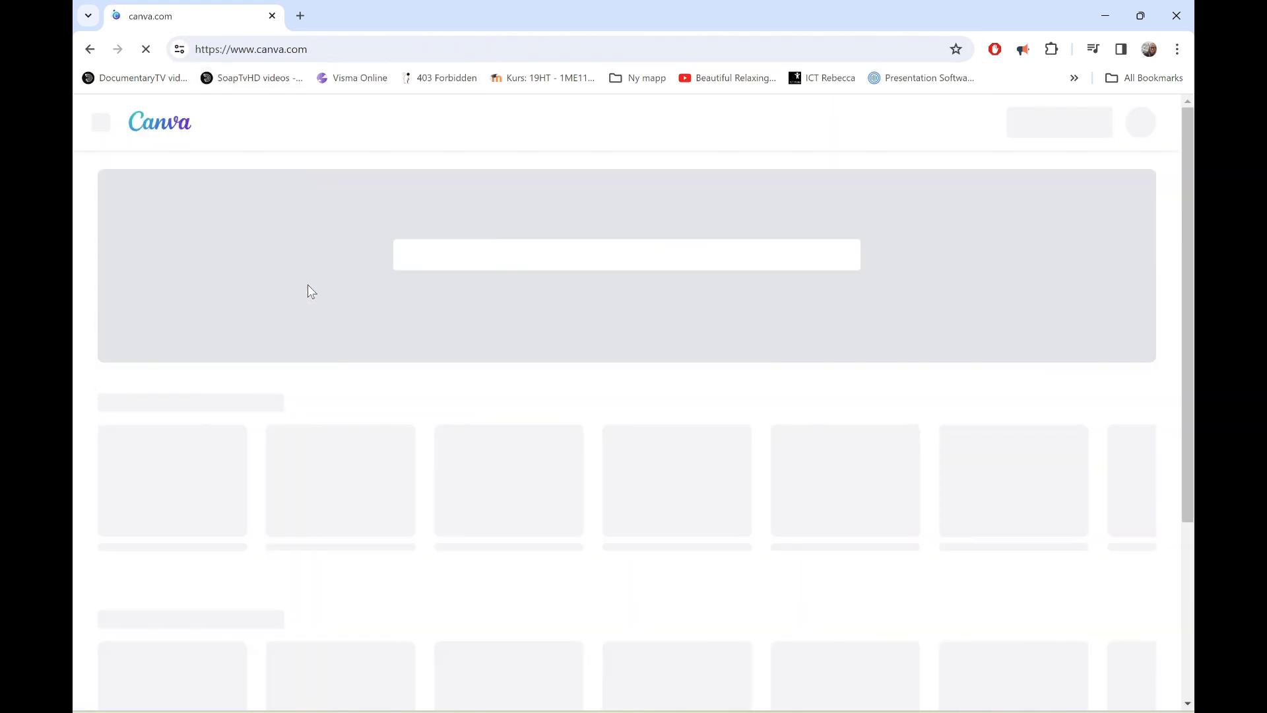
Create a new blank design in the Instagram Post (Square) format, 1080 × 1080 px.
mouse_move(451, 123)
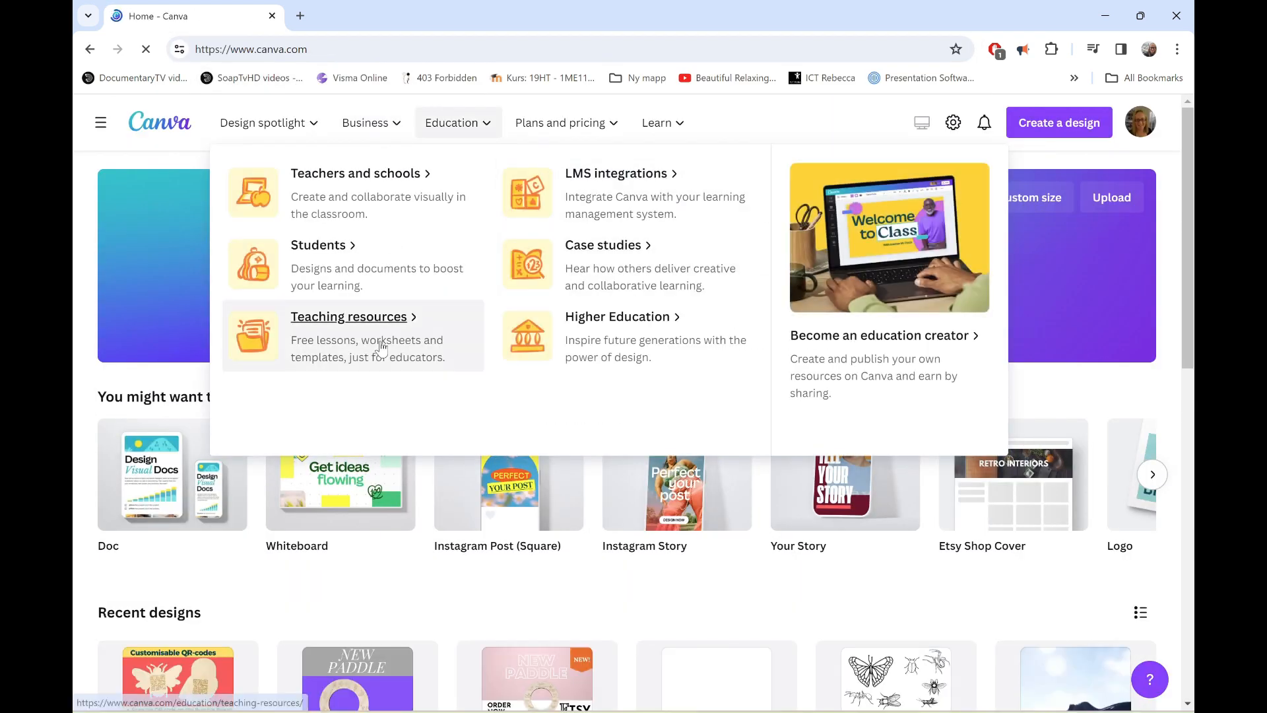
click(1072, 124)
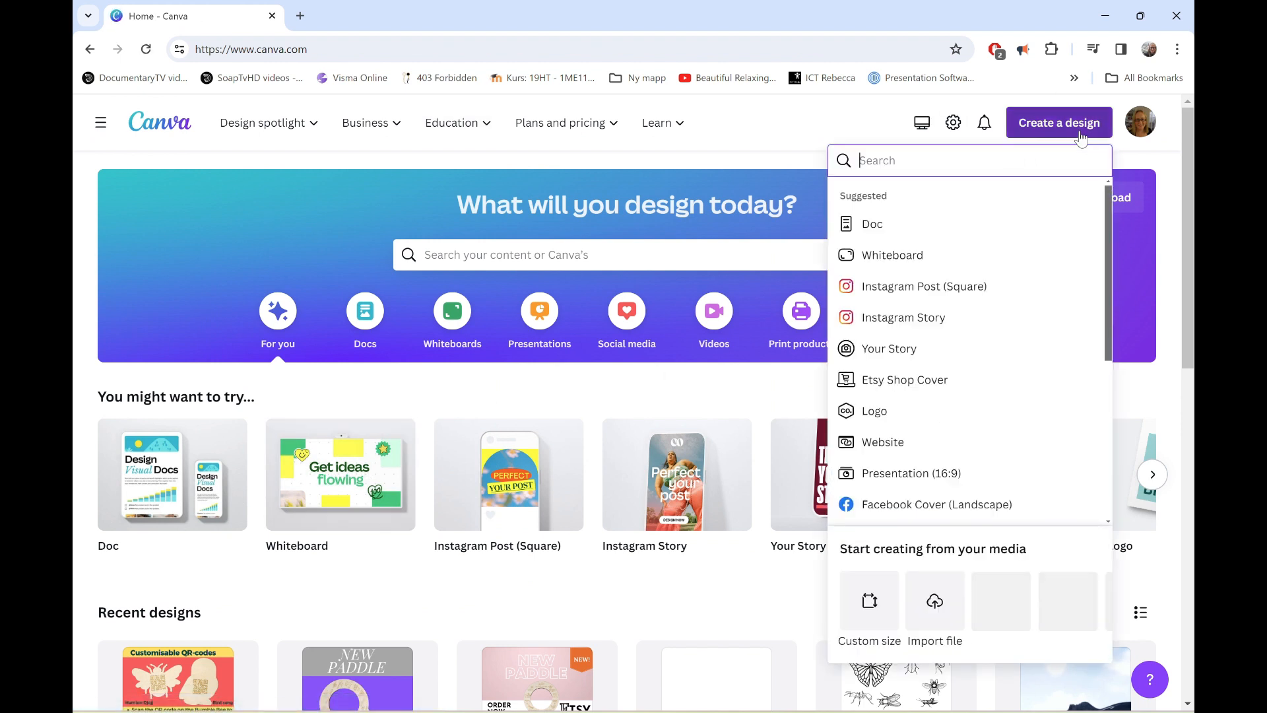
click(962, 290)
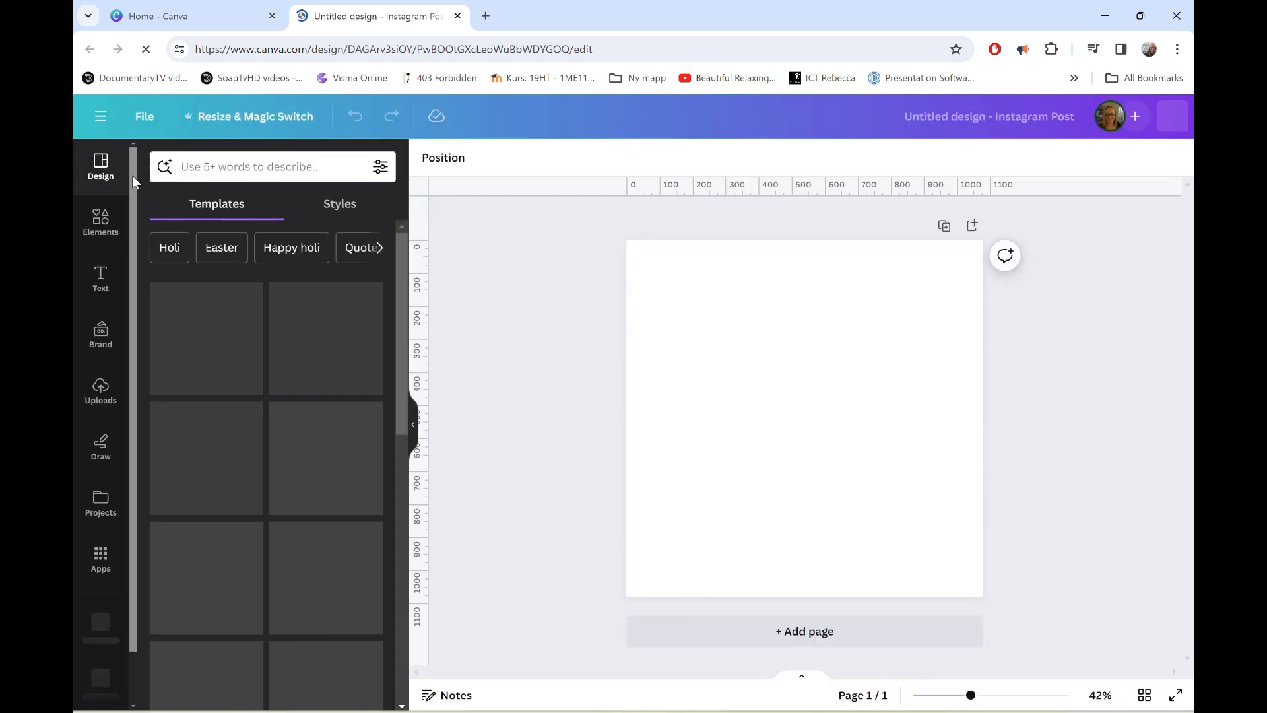
Search the elements for "aeroplane outline" and add the diagonal line-art aeroplane graphic to the page.
click(100, 221)
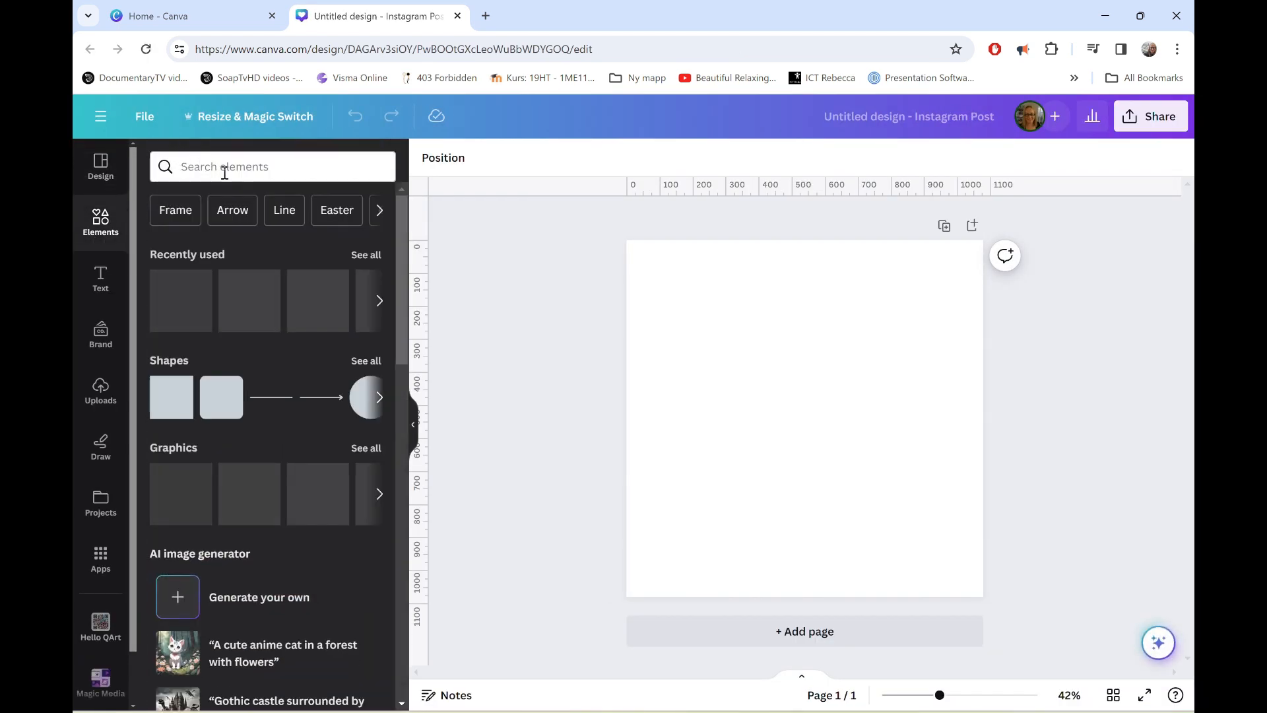
click(224, 168)
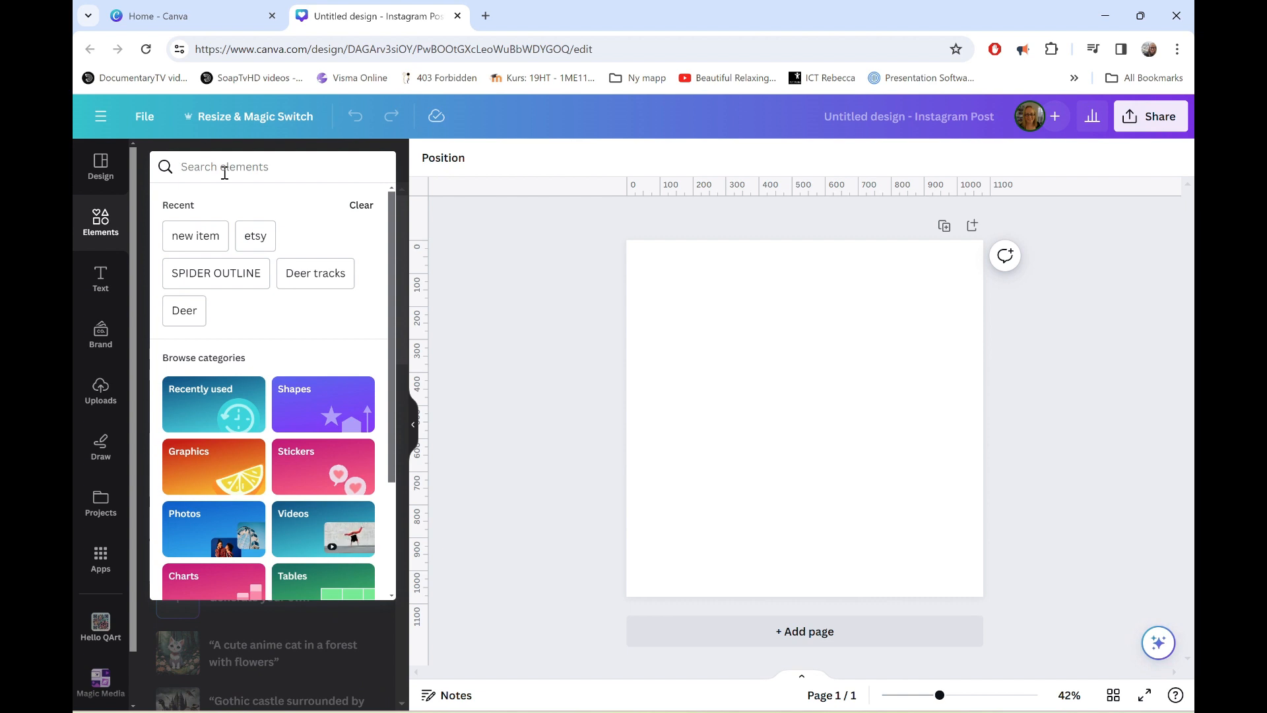
text(ae)
text(rop)
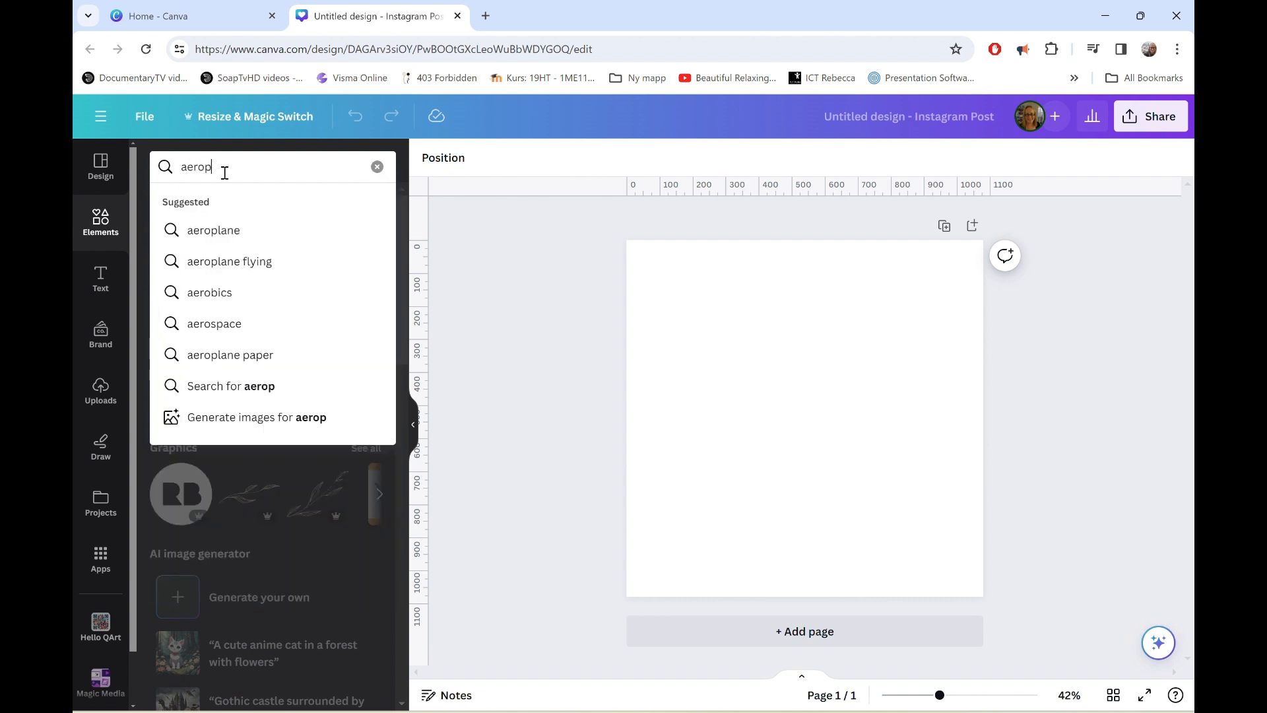
text(lane ou)
key(BackSpace)
text(outline)
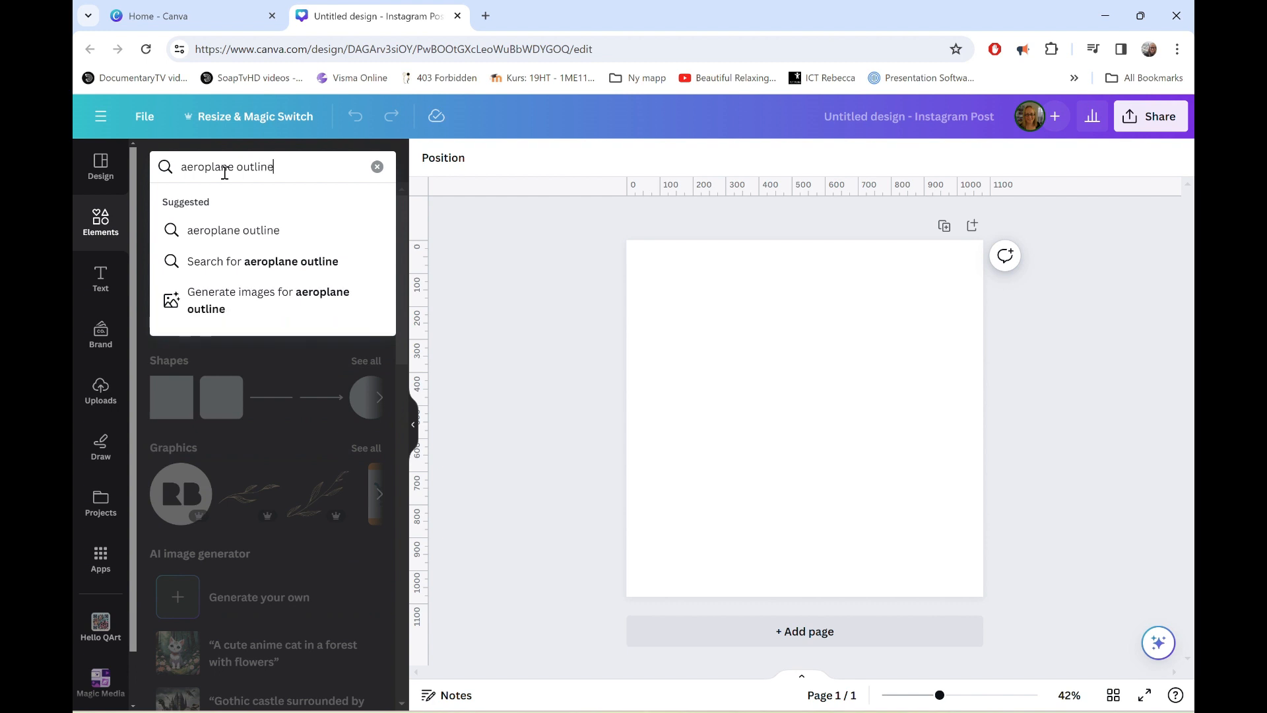
key(Return)
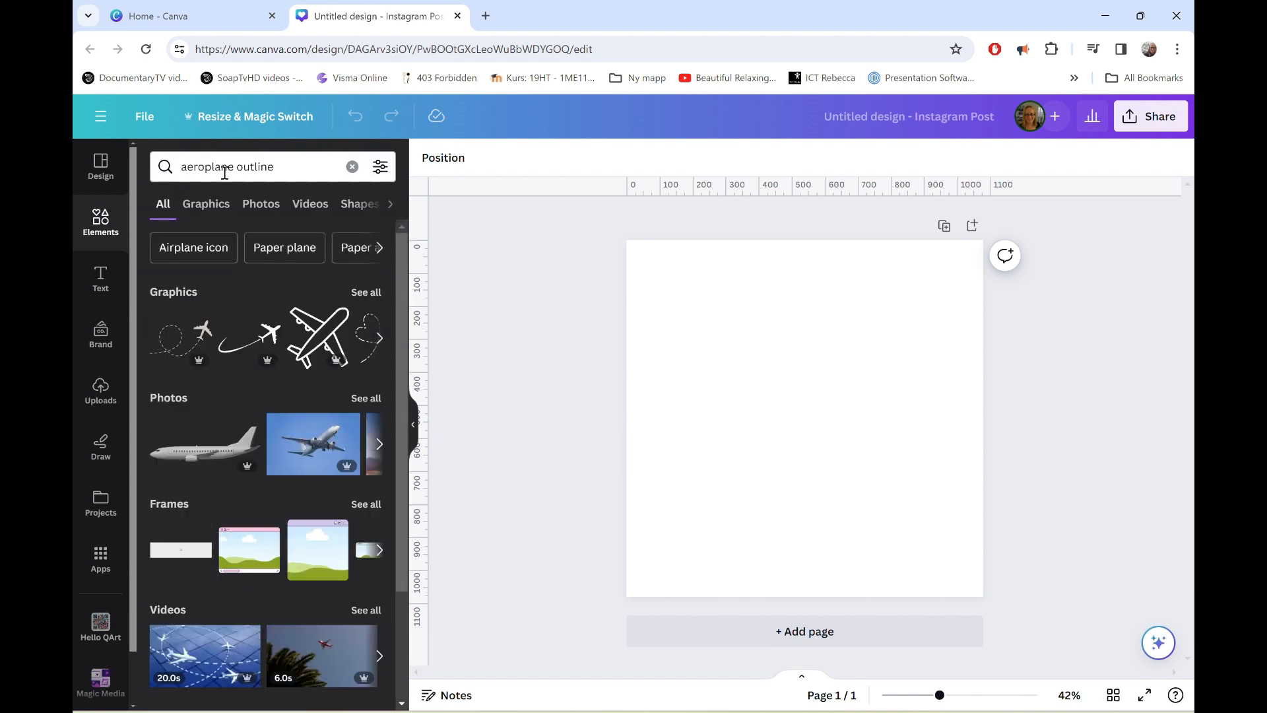
click(314, 340)
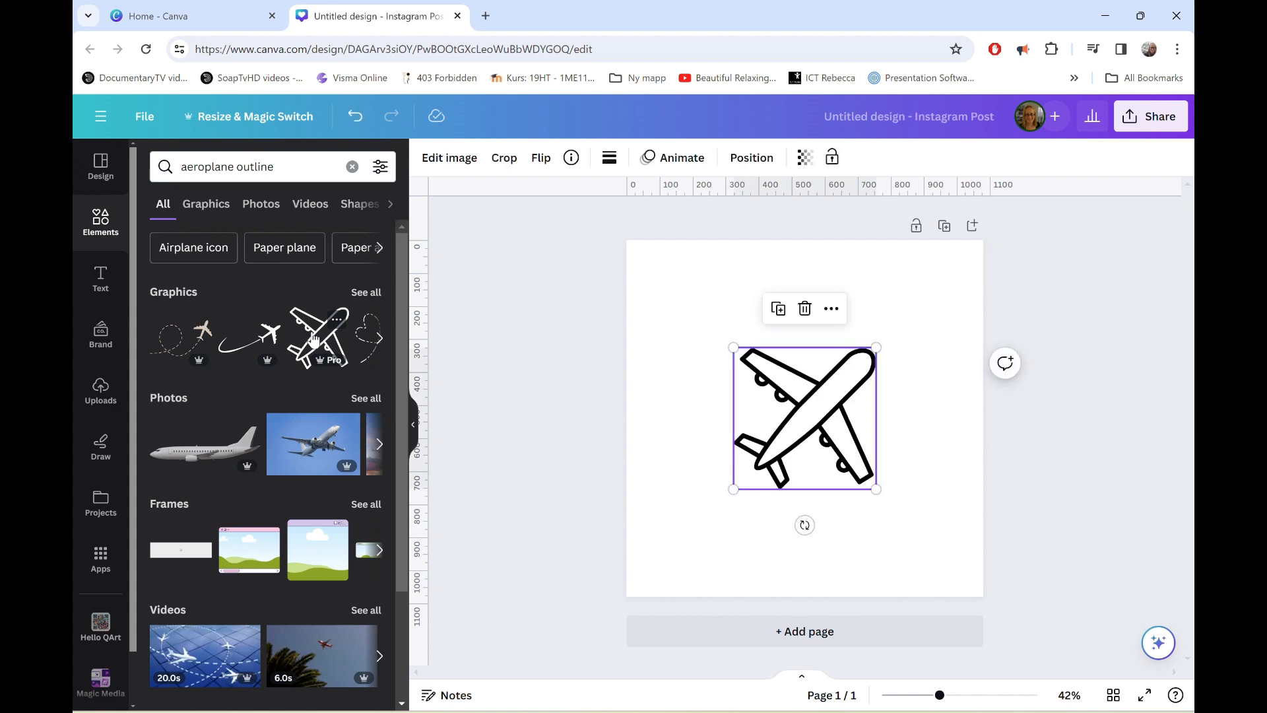
Enlarge the aeroplane graphic from two opposite corners until it fills most of the square page.
click(960, 508)
click(817, 443)
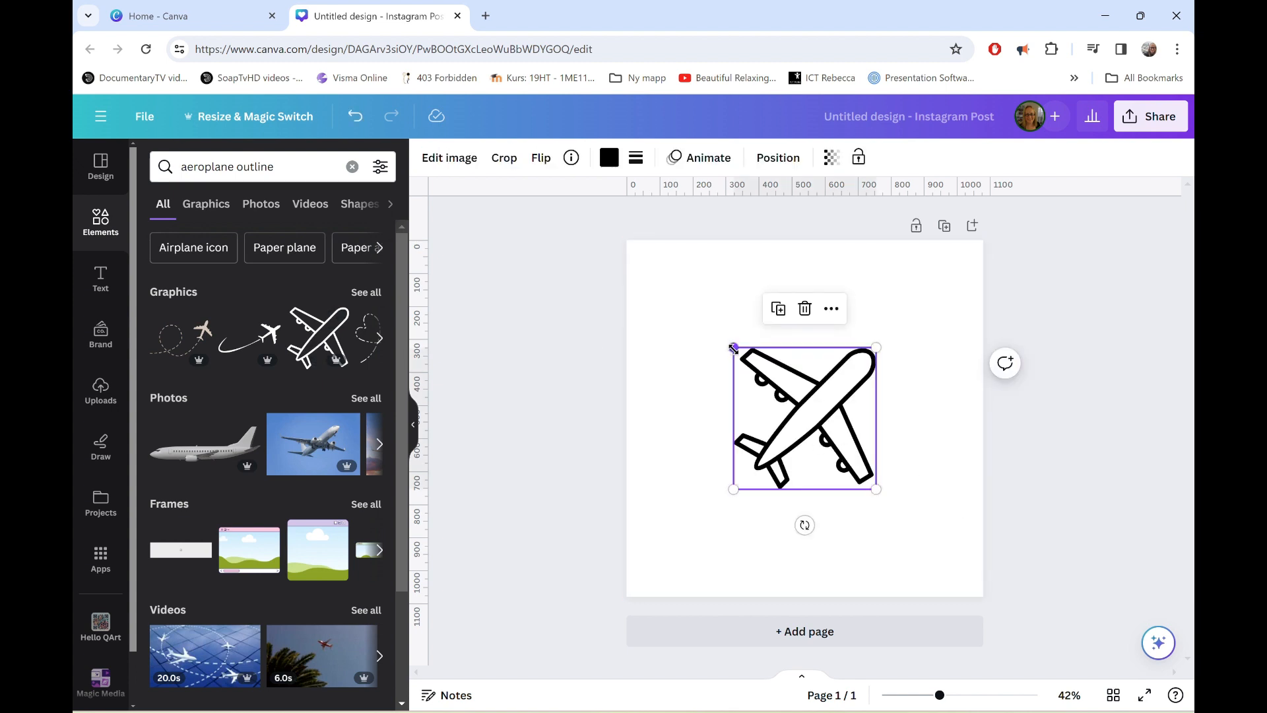
drag(732, 348, 639, 253)
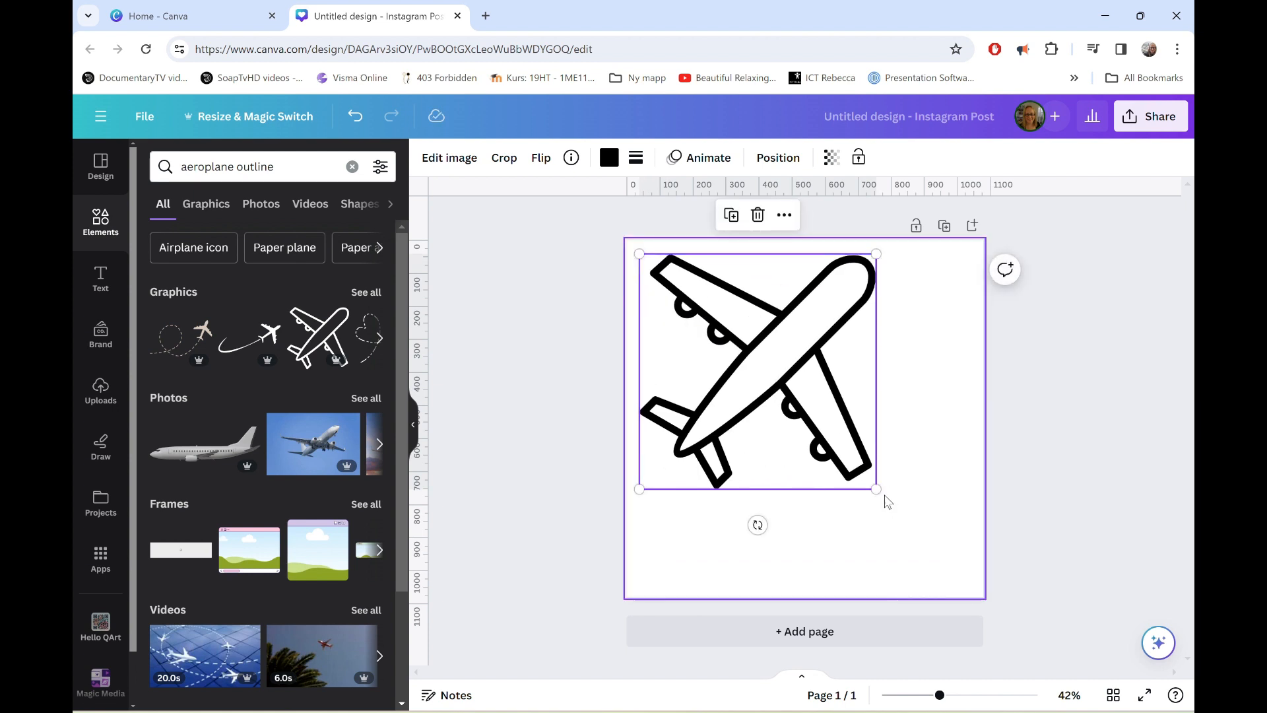
drag(877, 489, 952, 565)
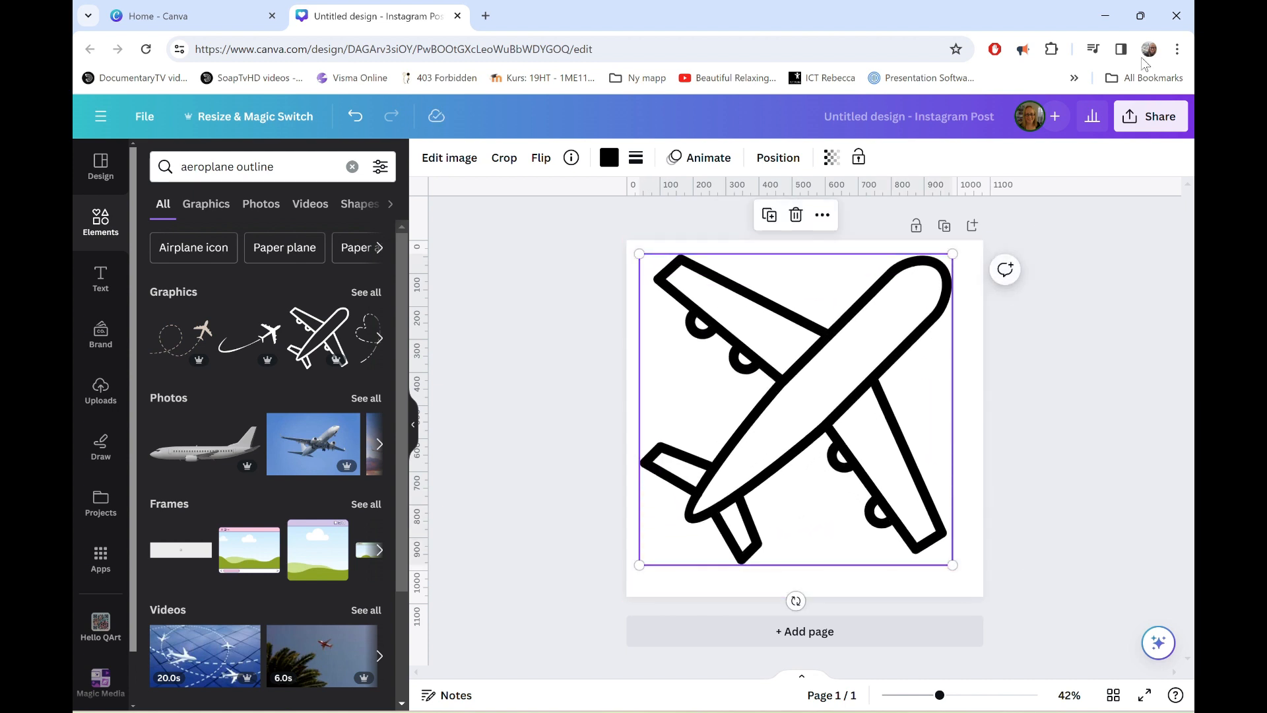
Download the aeroplane design as an SVG with a transparent background and saved download settings.
click(1150, 116)
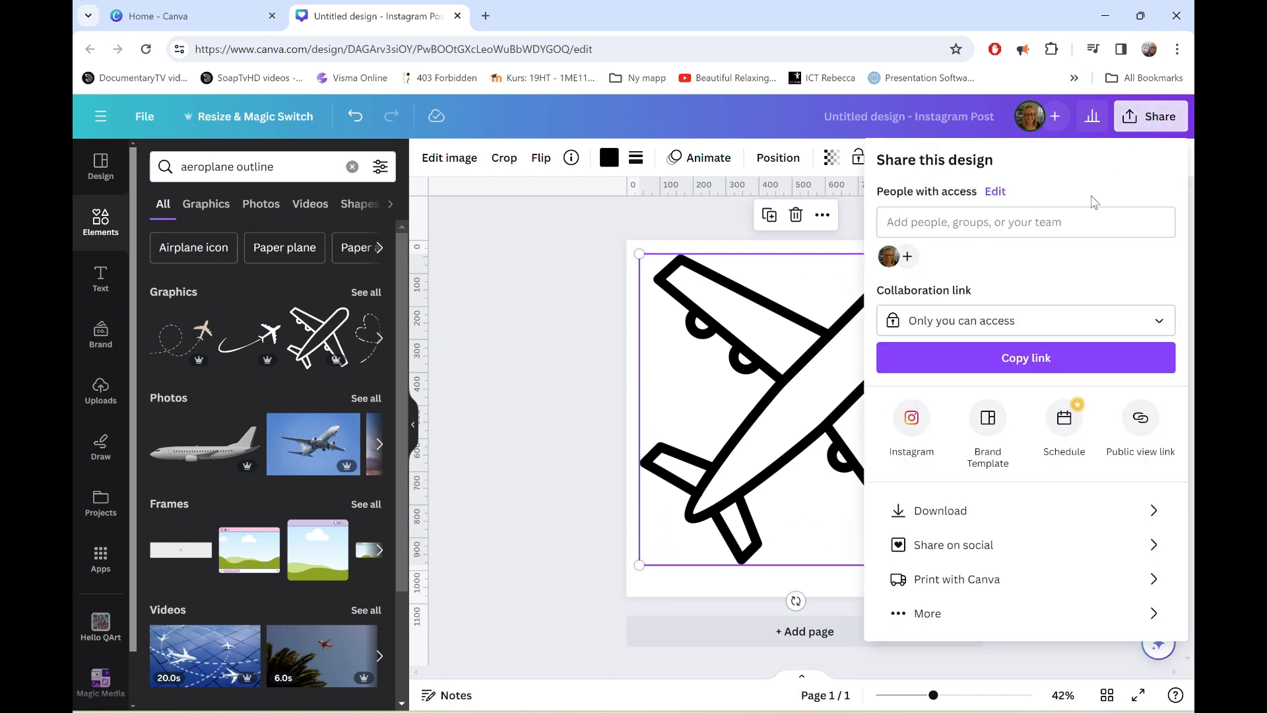
click(961, 511)
click(1023, 225)
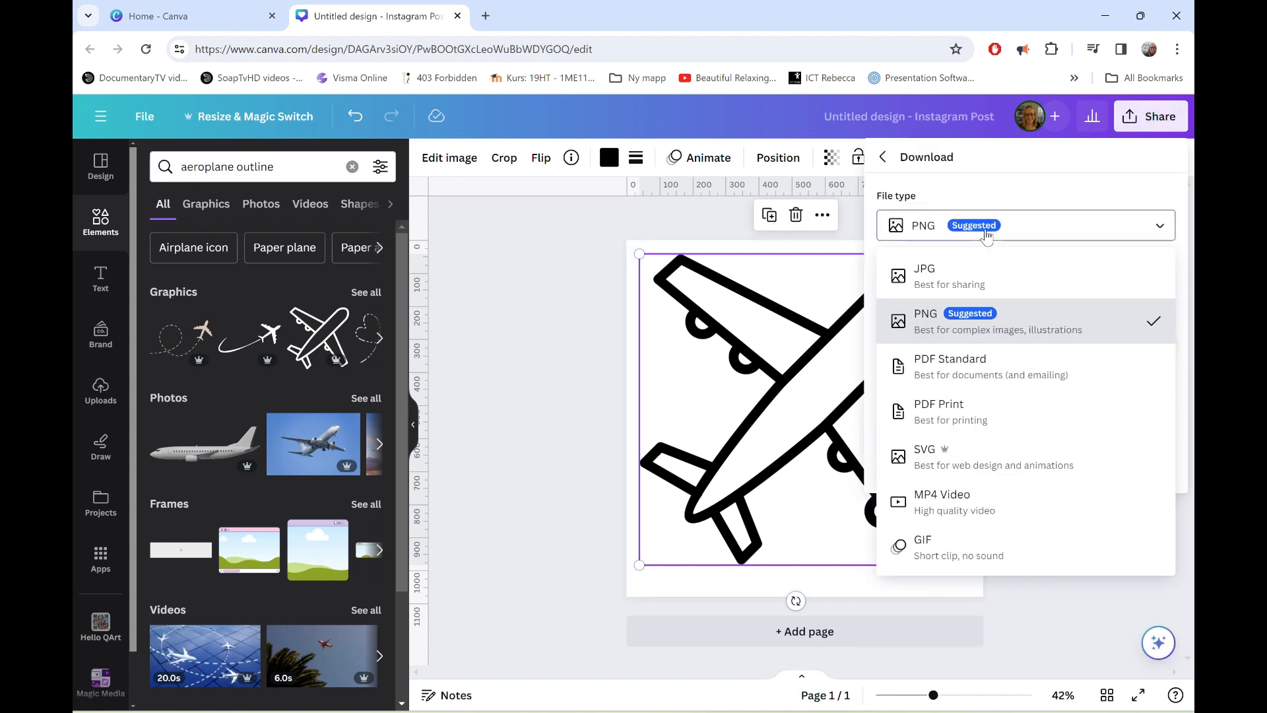
click(981, 456)
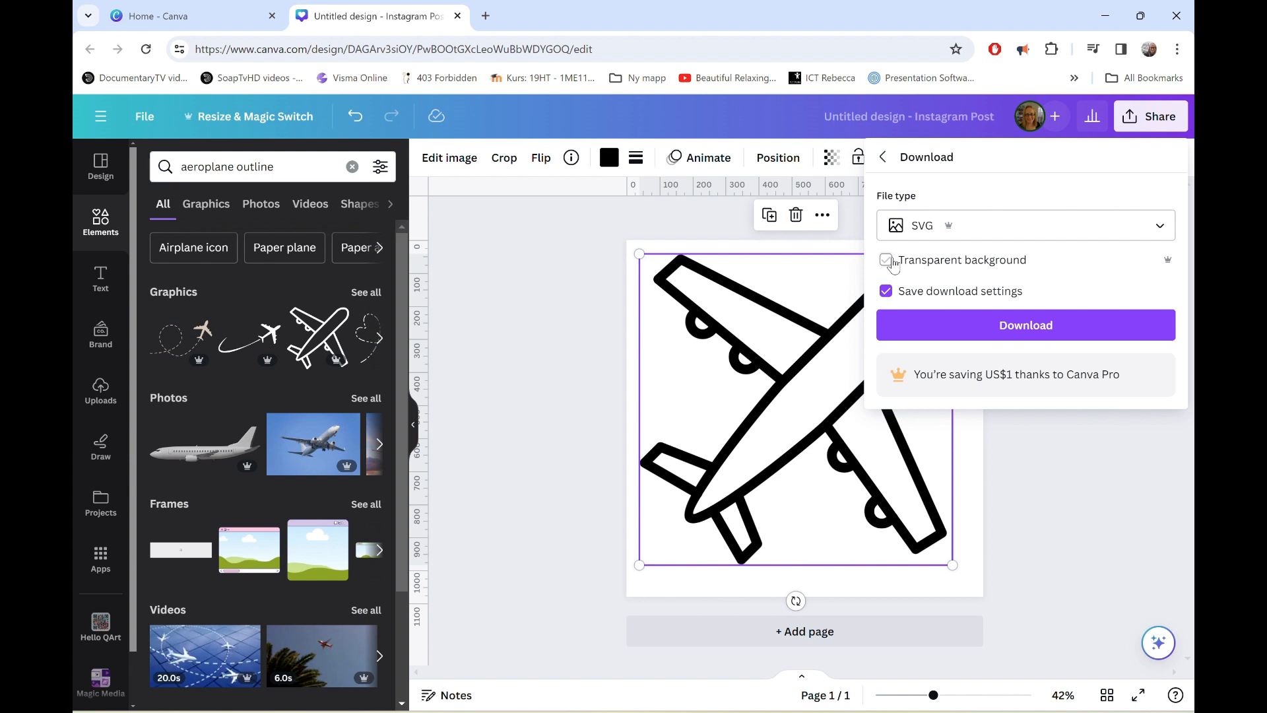
click(914, 332)
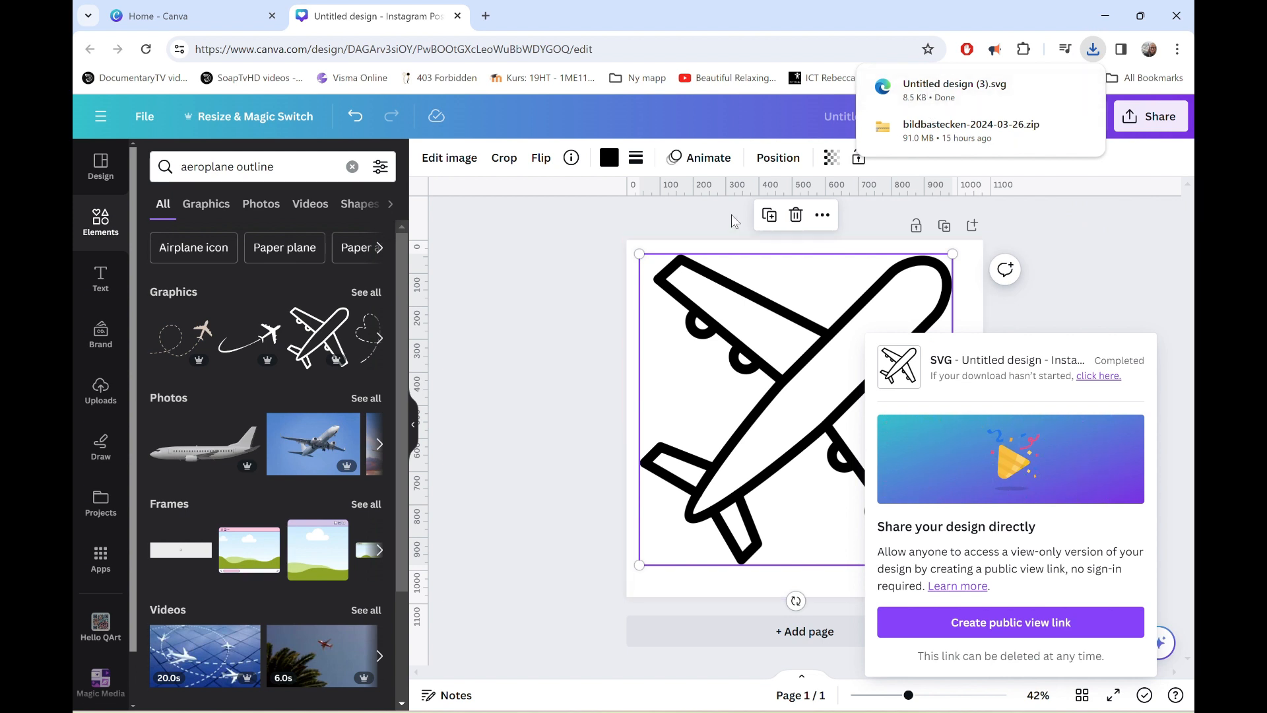
Delete the aeroplane graphic from the page and search the elements for "car outline".
click(721, 372)
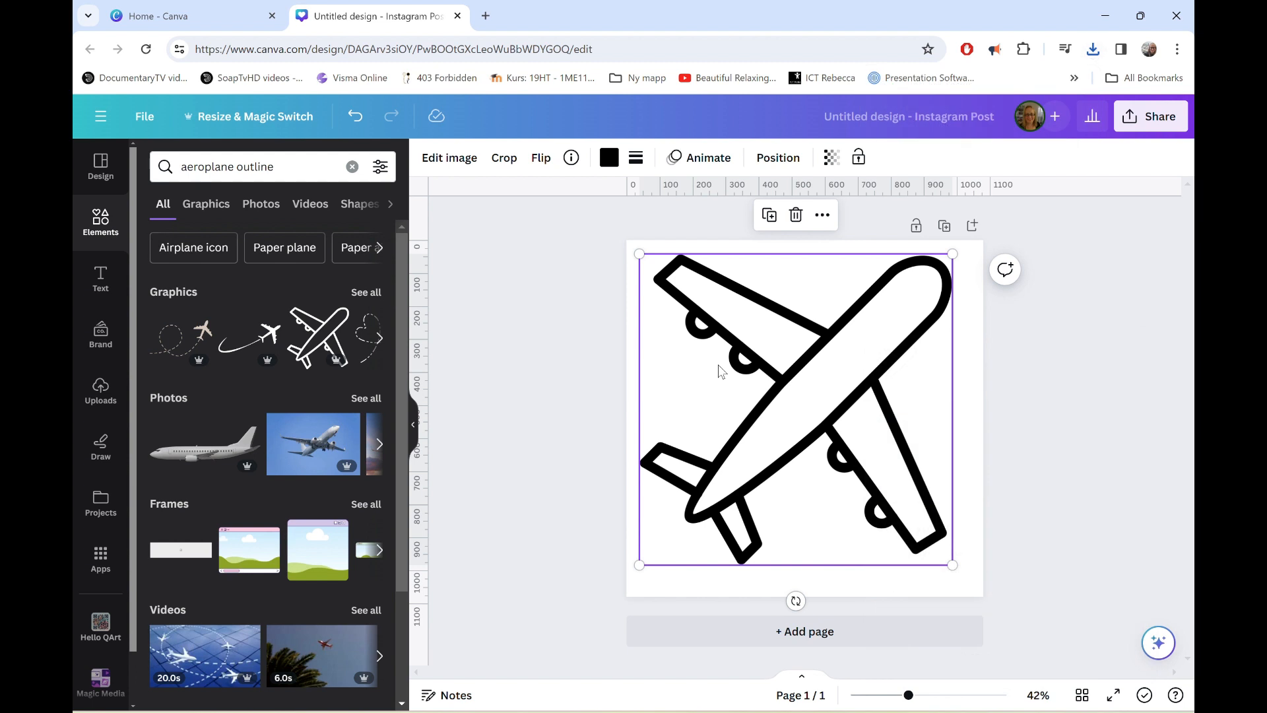
key(Delete)
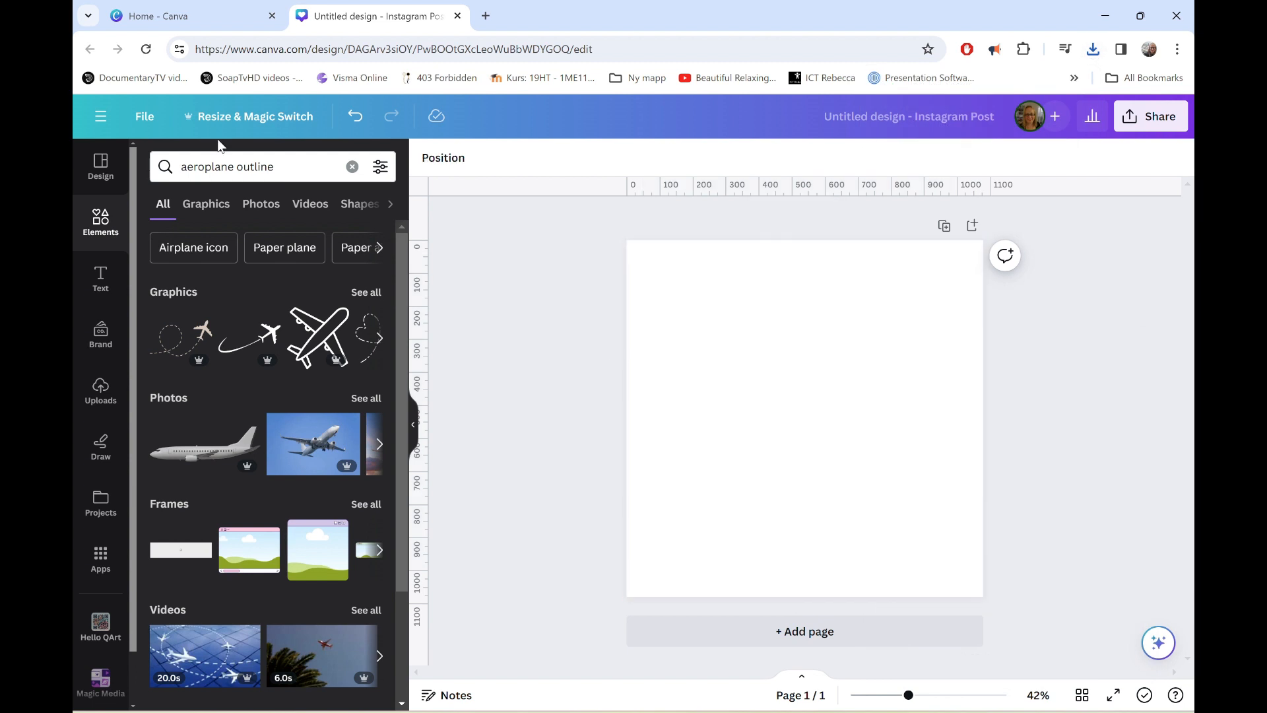
triple_click(232, 164)
text(car outline)
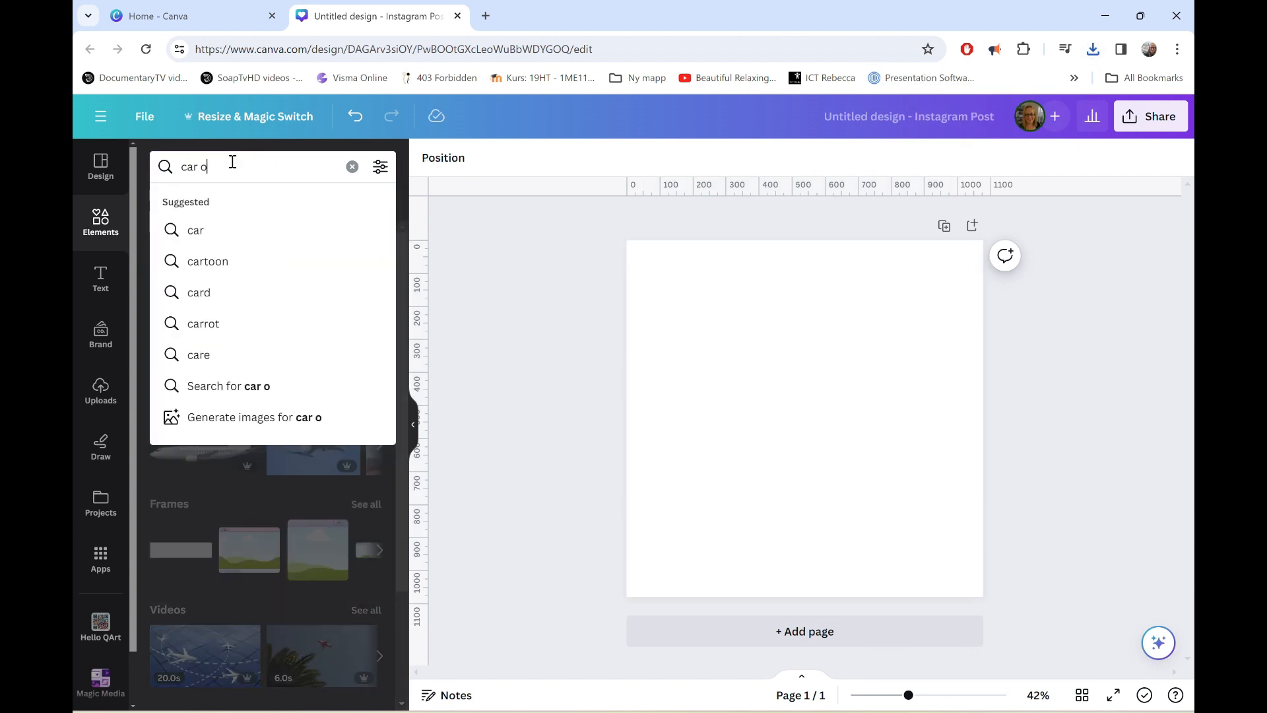
key(Return)
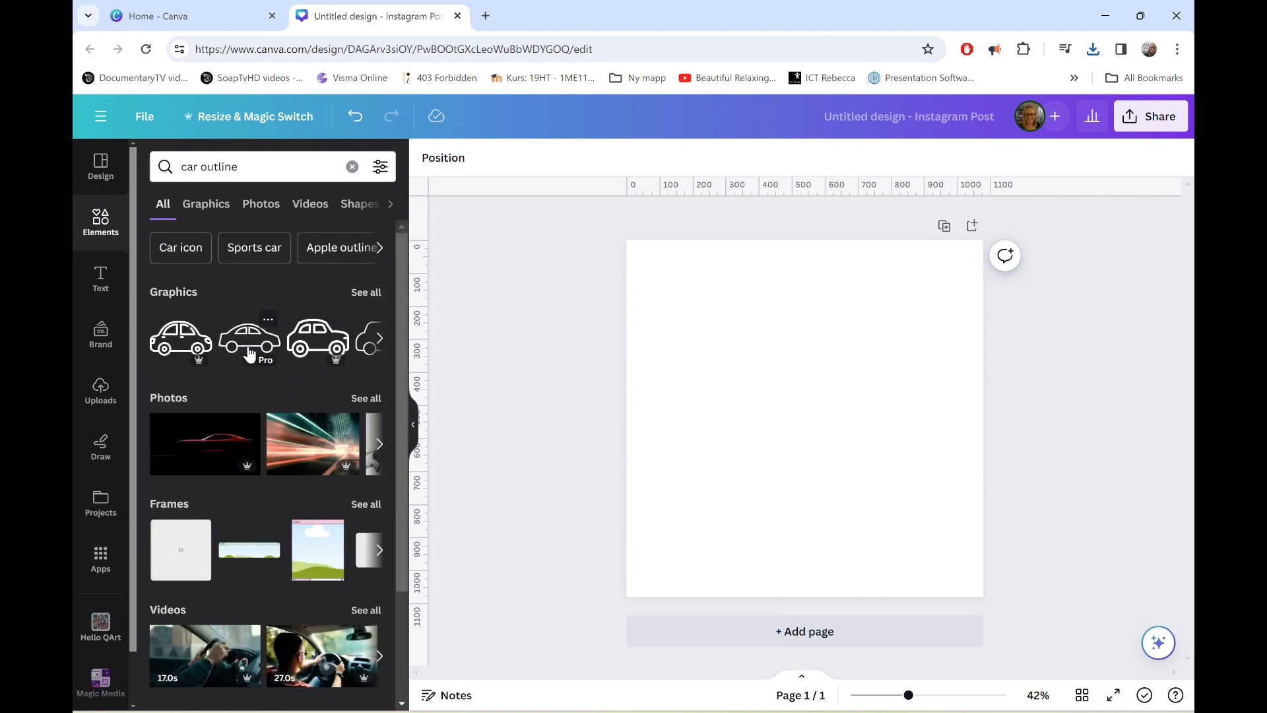
Add the second car outline graphic, a side view with two windows, and enlarge it to about three quarters of the page width.
click(264, 365)
drag(792, 410, 729, 337)
drag(816, 377, 949, 454)
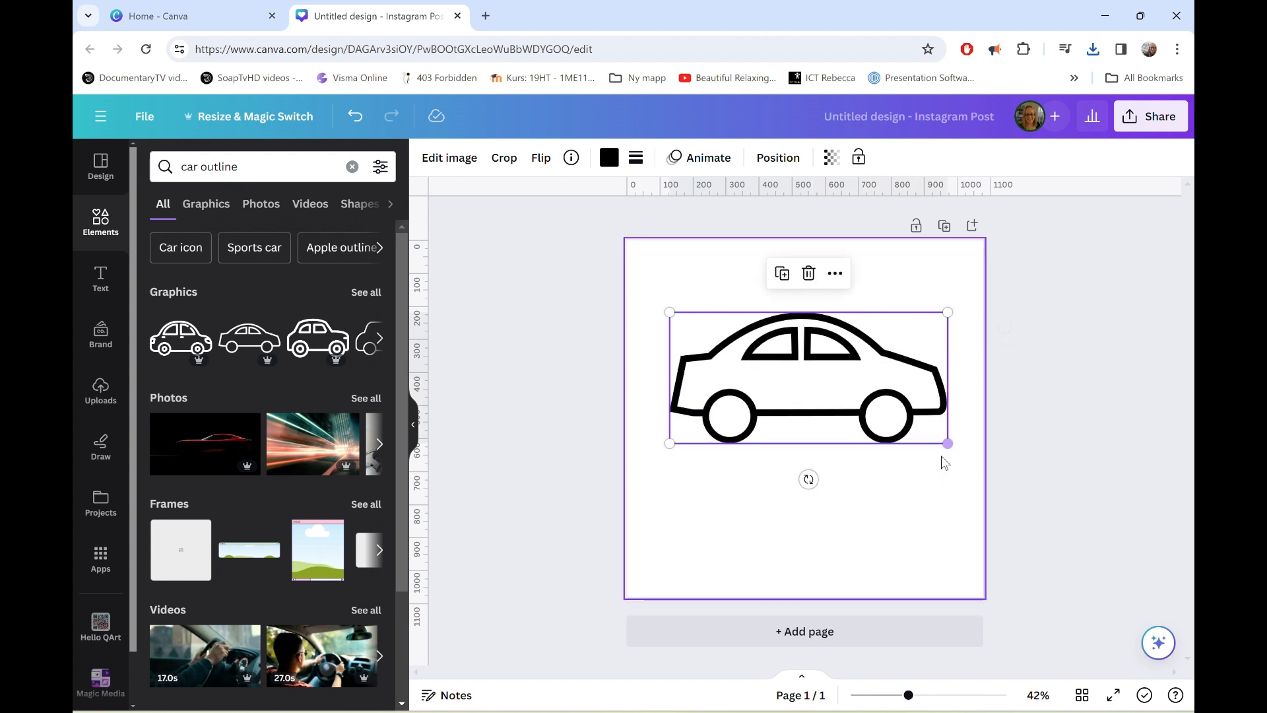
Download the car design as an SVG with a transparent background.
click(1161, 125)
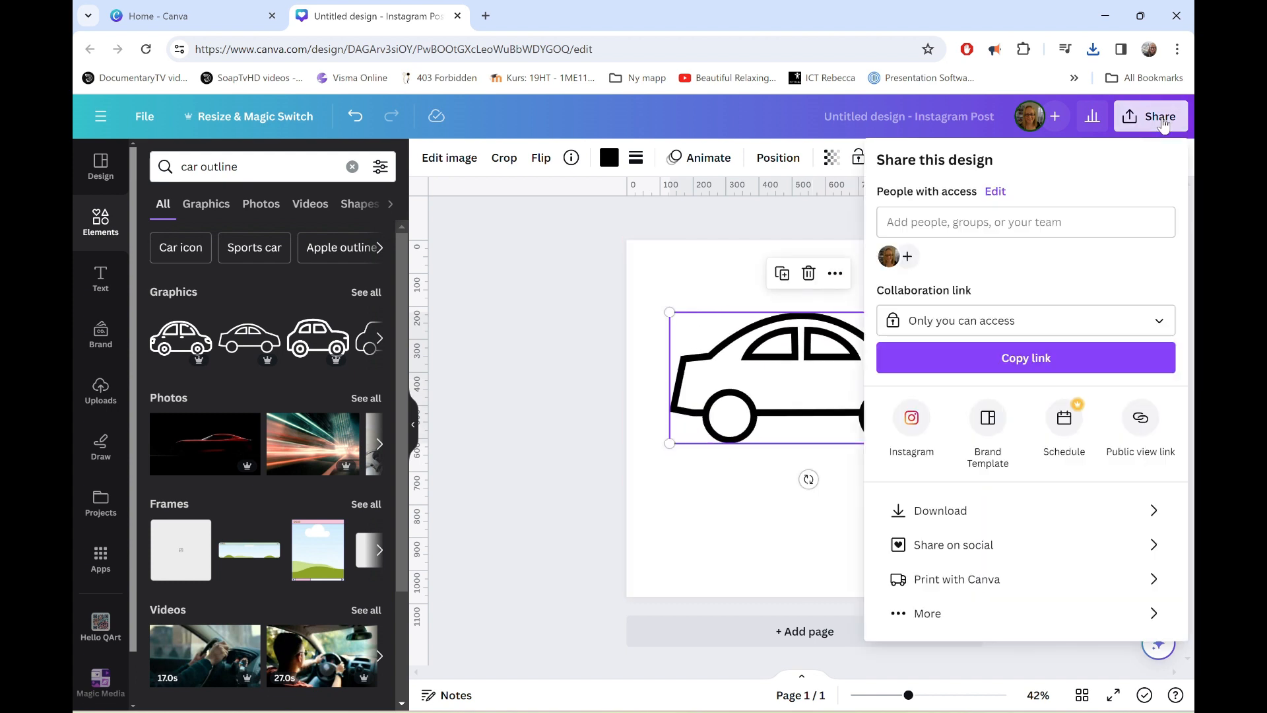
click(961, 514)
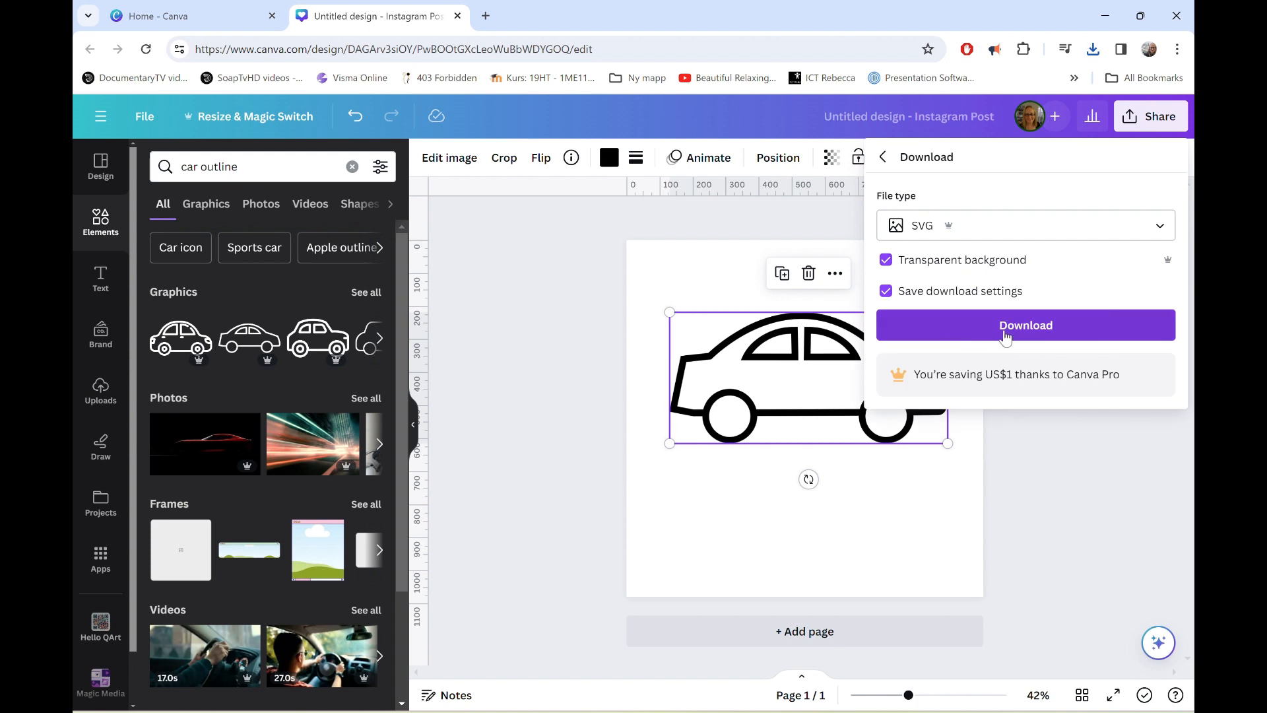
click(1006, 339)
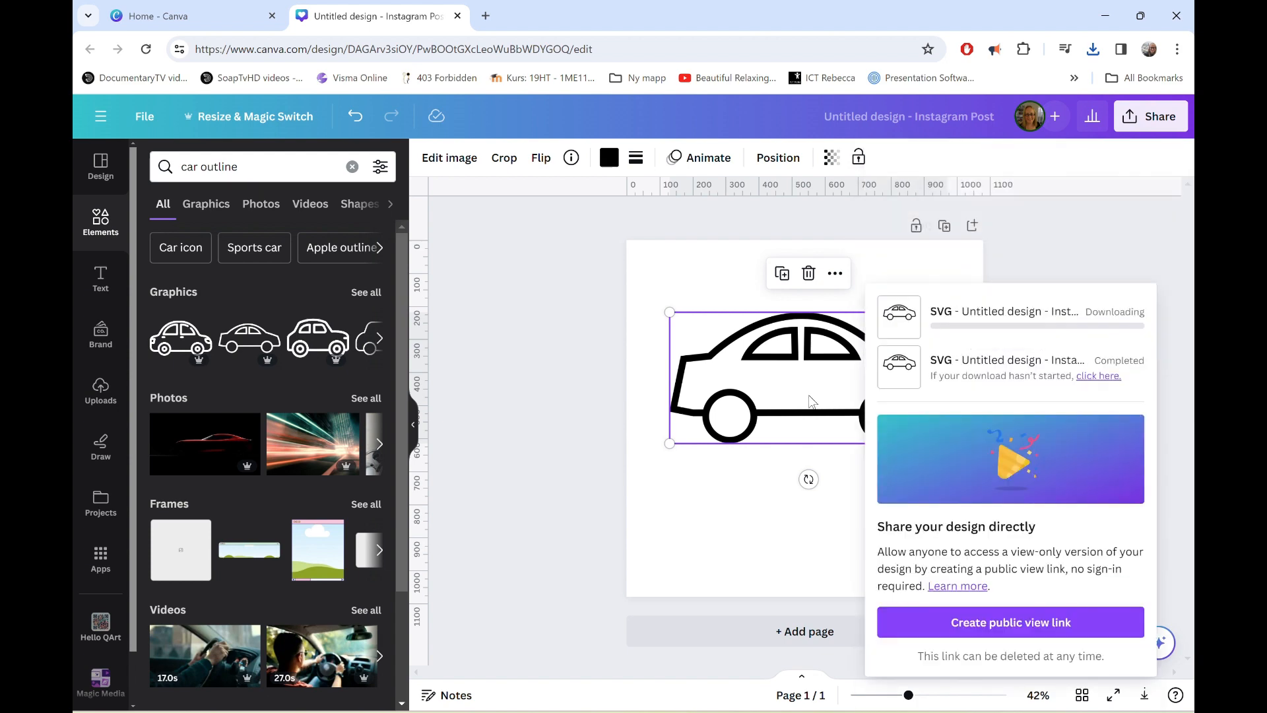
Delete the car graphic from the page and search the elements for "lorry".
key(Delete)
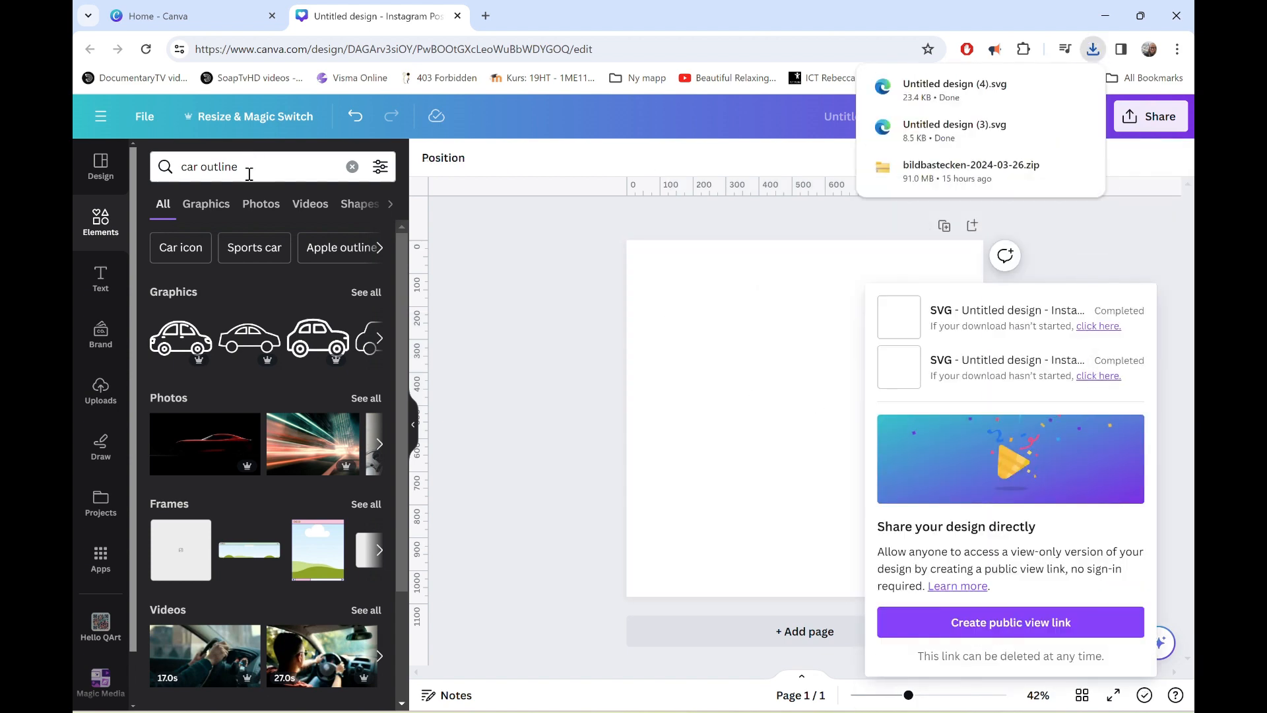
click(249, 169)
text(lorry)
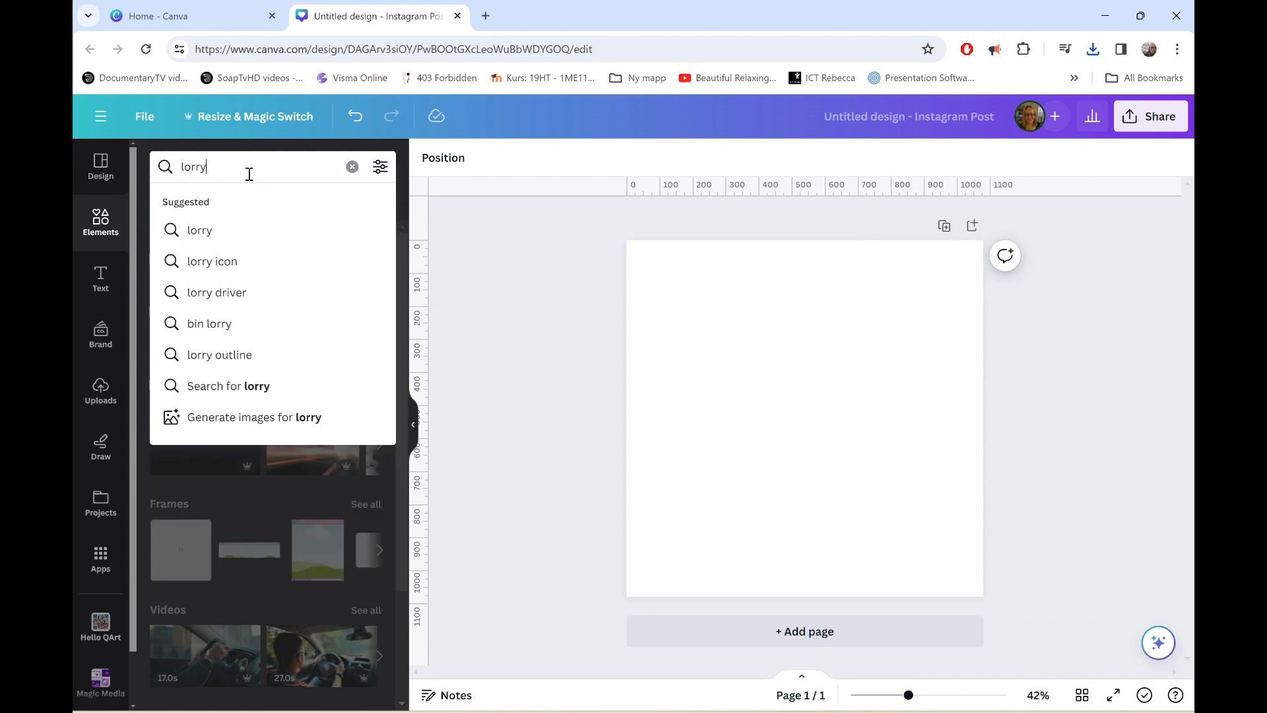
key(Return)
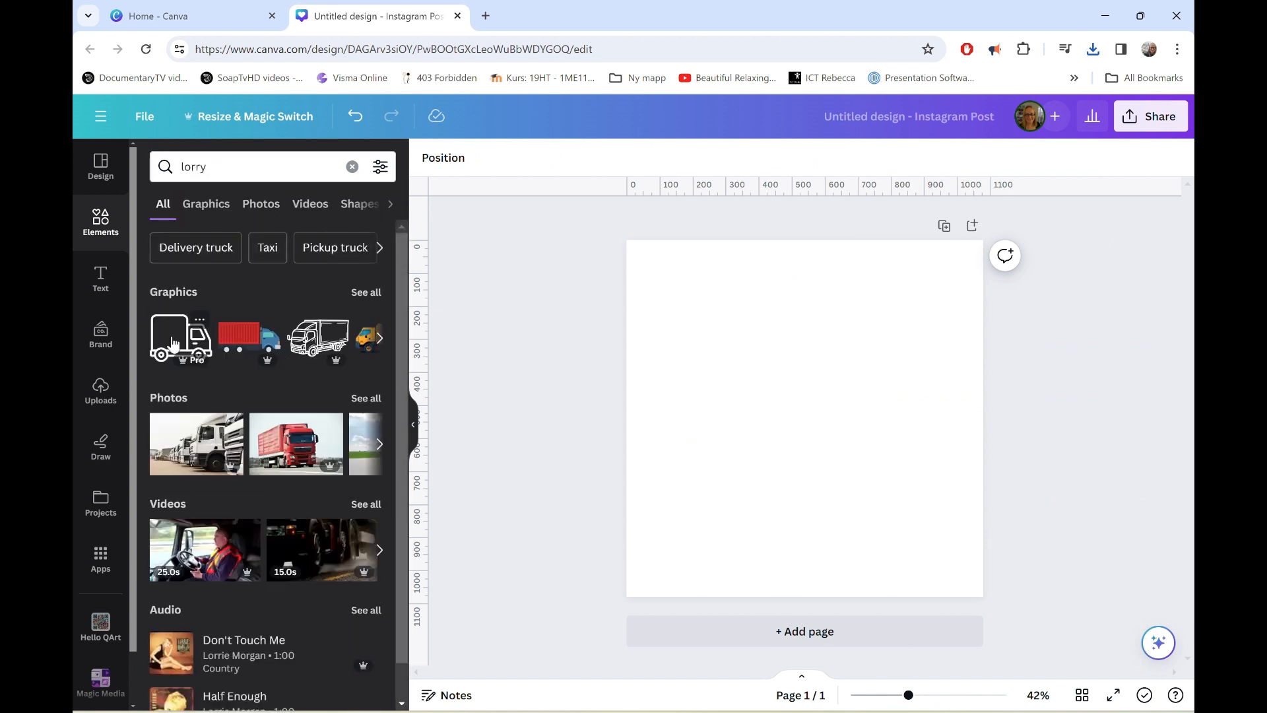
Look through the lorry graphics and refine the element search to "lorry outline".
click(379, 339)
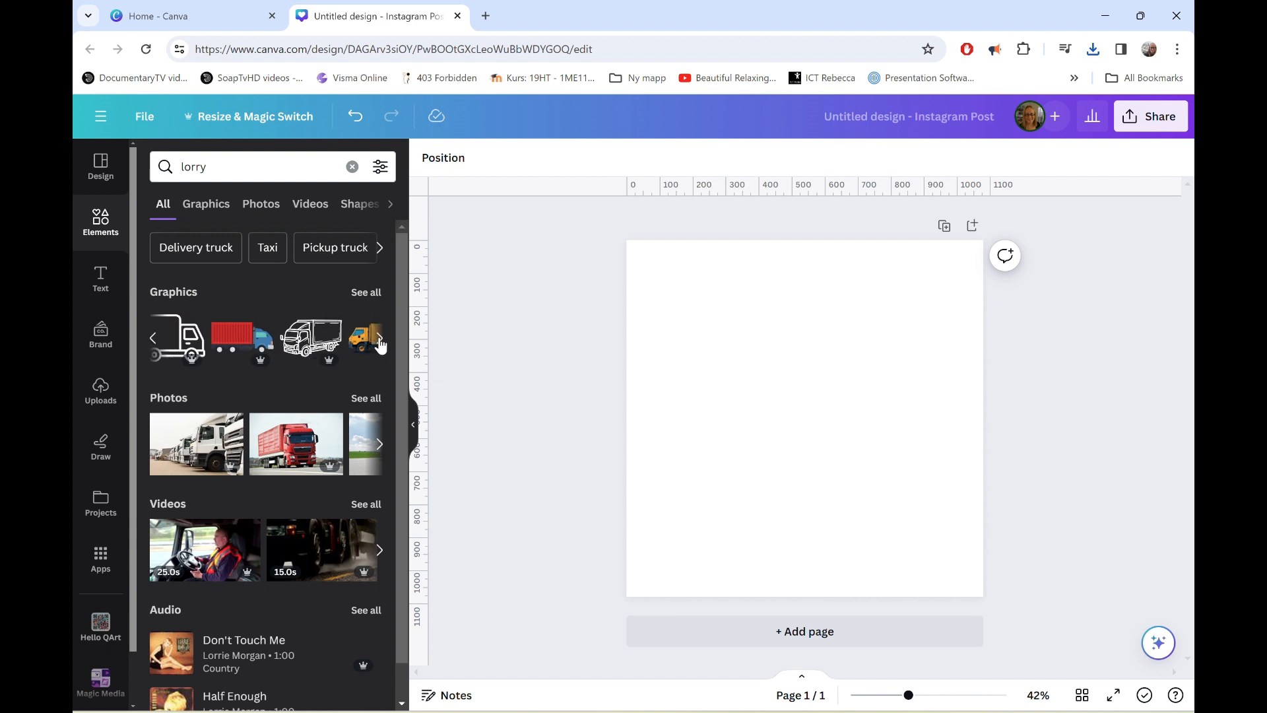
click(380, 340)
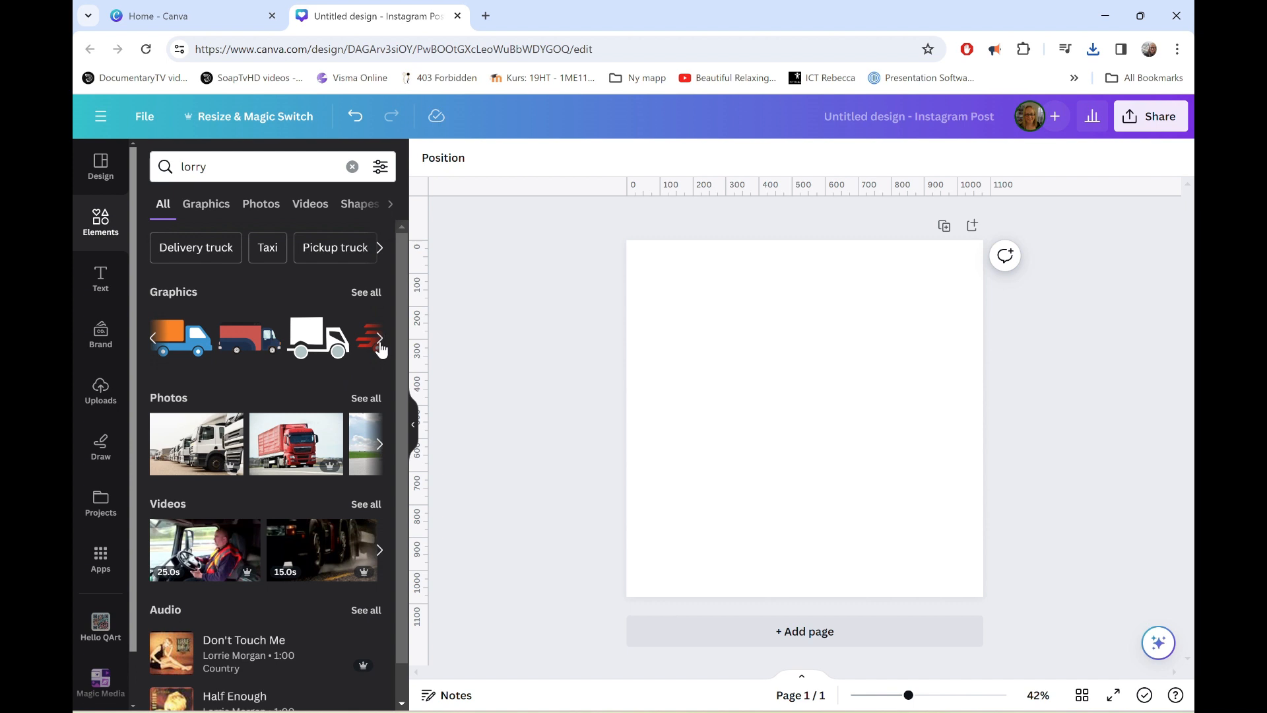
click(380, 340)
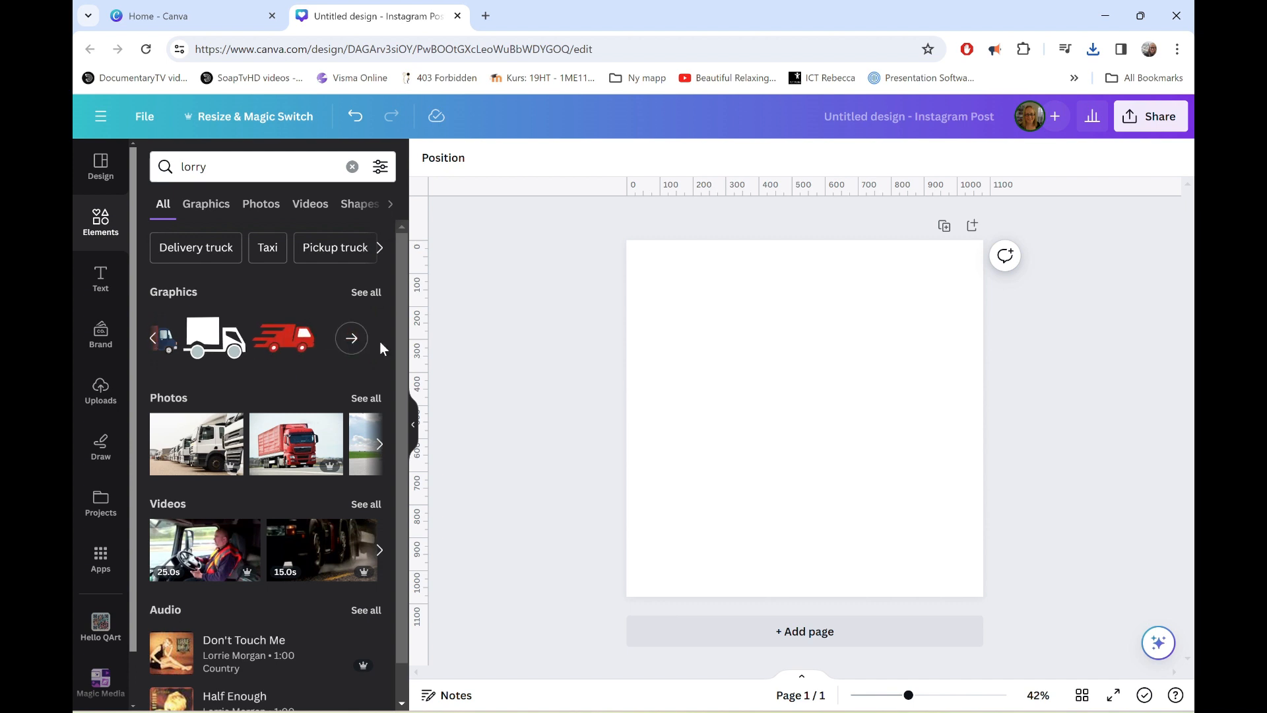
click(157, 338)
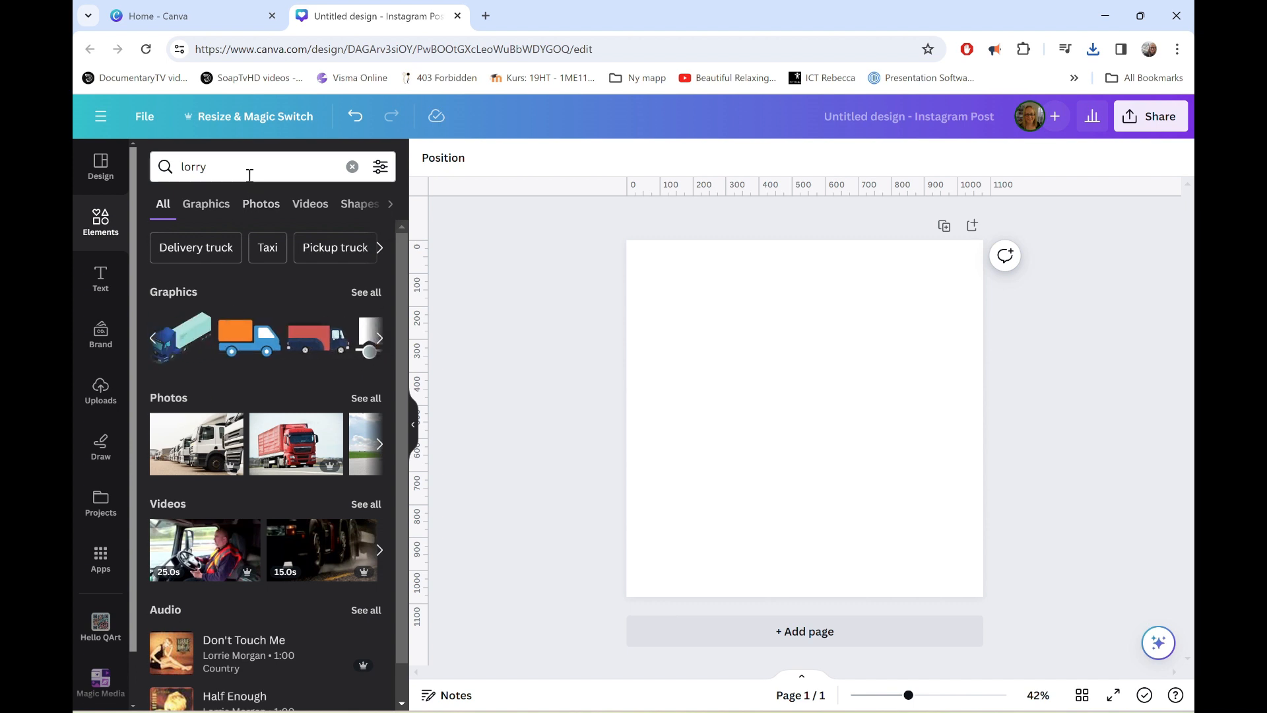
click(250, 175)
text(outline)
key(Return)
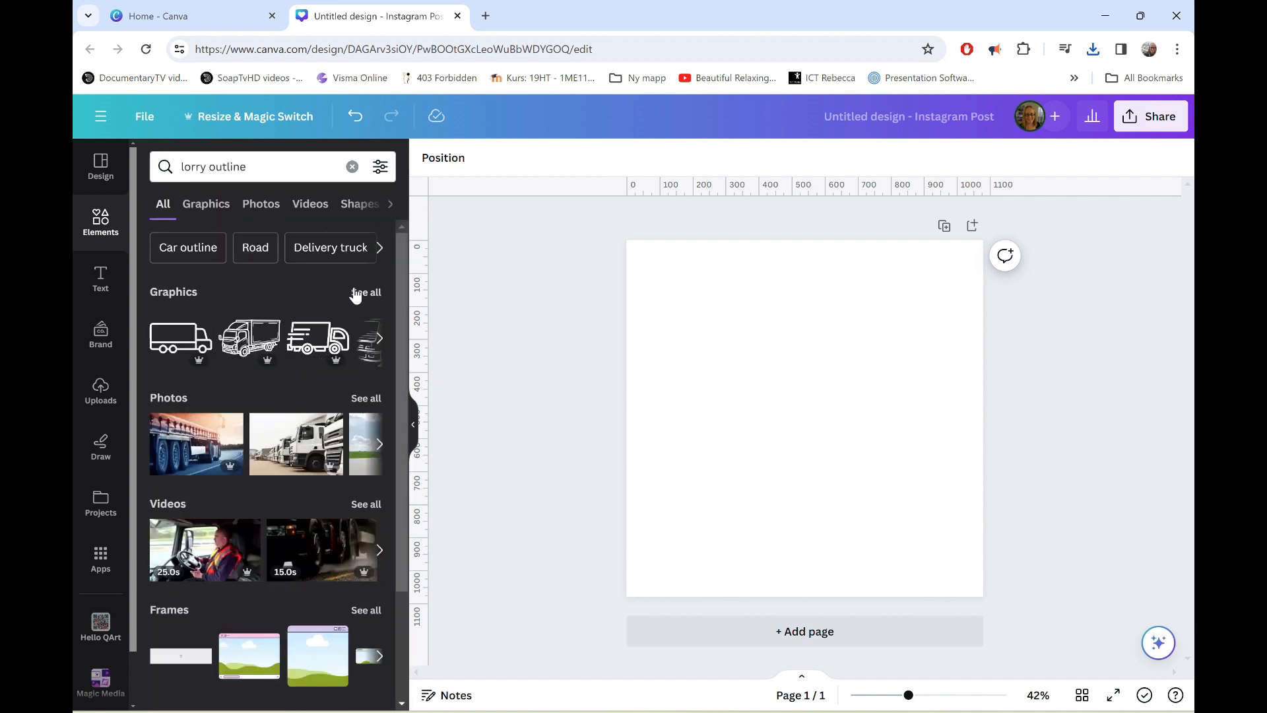
Add the first lorry outline graphic, the plain box lorry, and enlarge it to about three quarters of the page width.
click(178, 349)
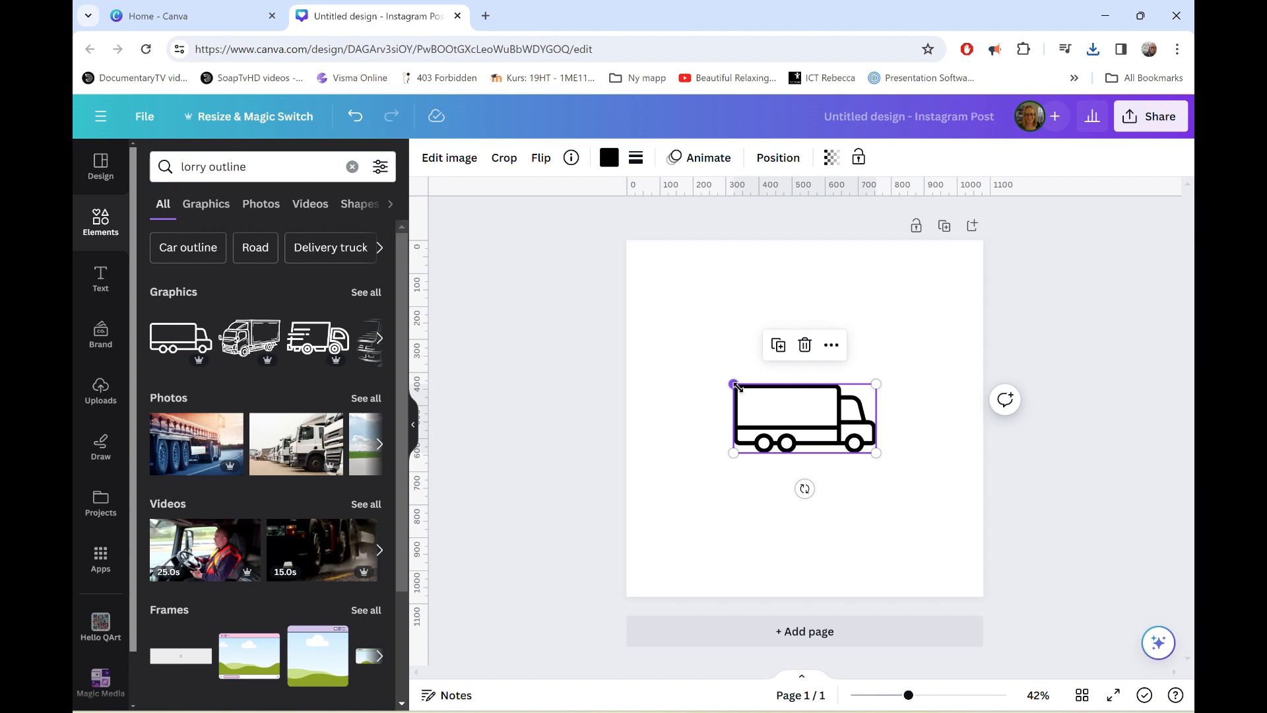
drag(734, 384, 597, 317)
drag(748, 380, 829, 413)
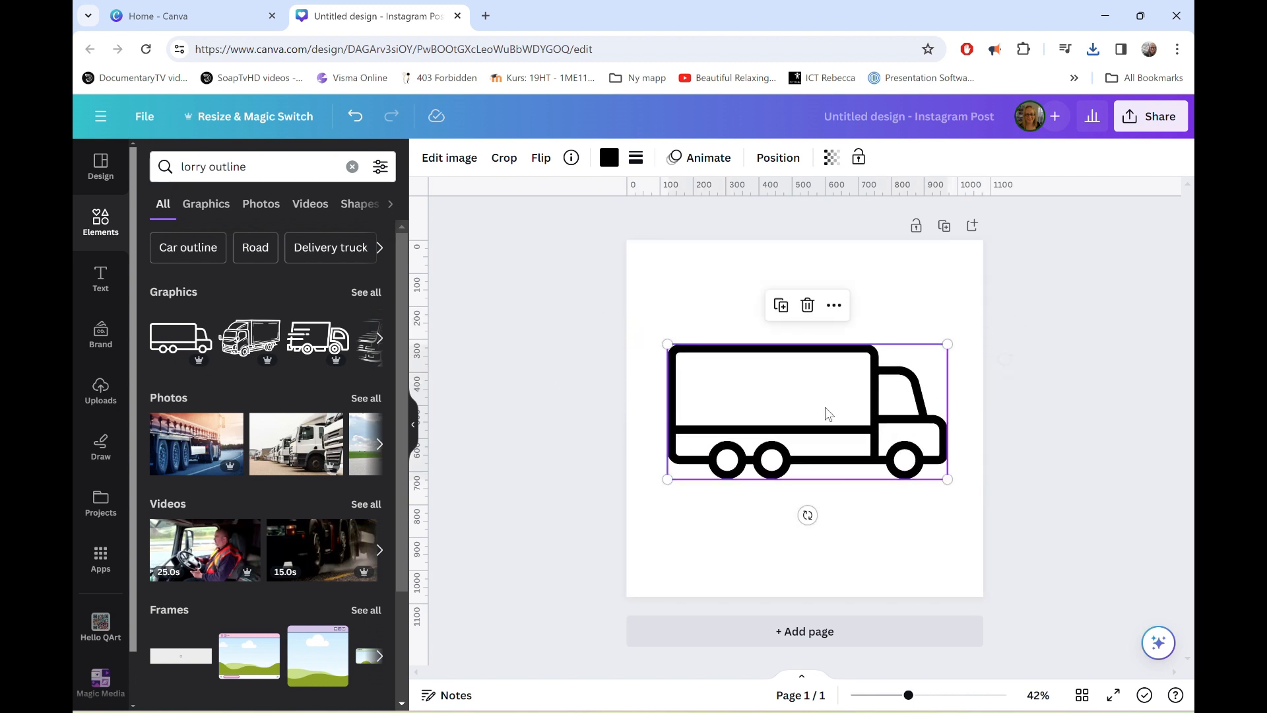
Download the lorry design as an SVG with a transparent background.
click(1140, 130)
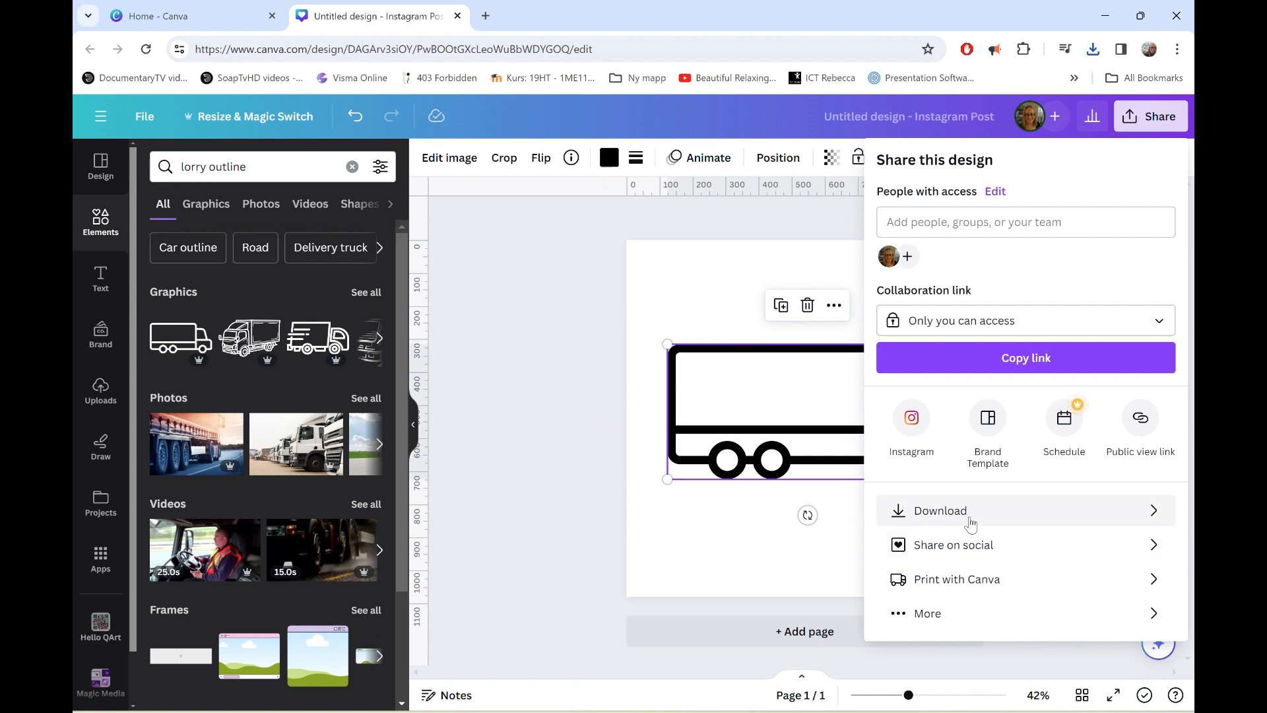
click(971, 518)
click(968, 333)
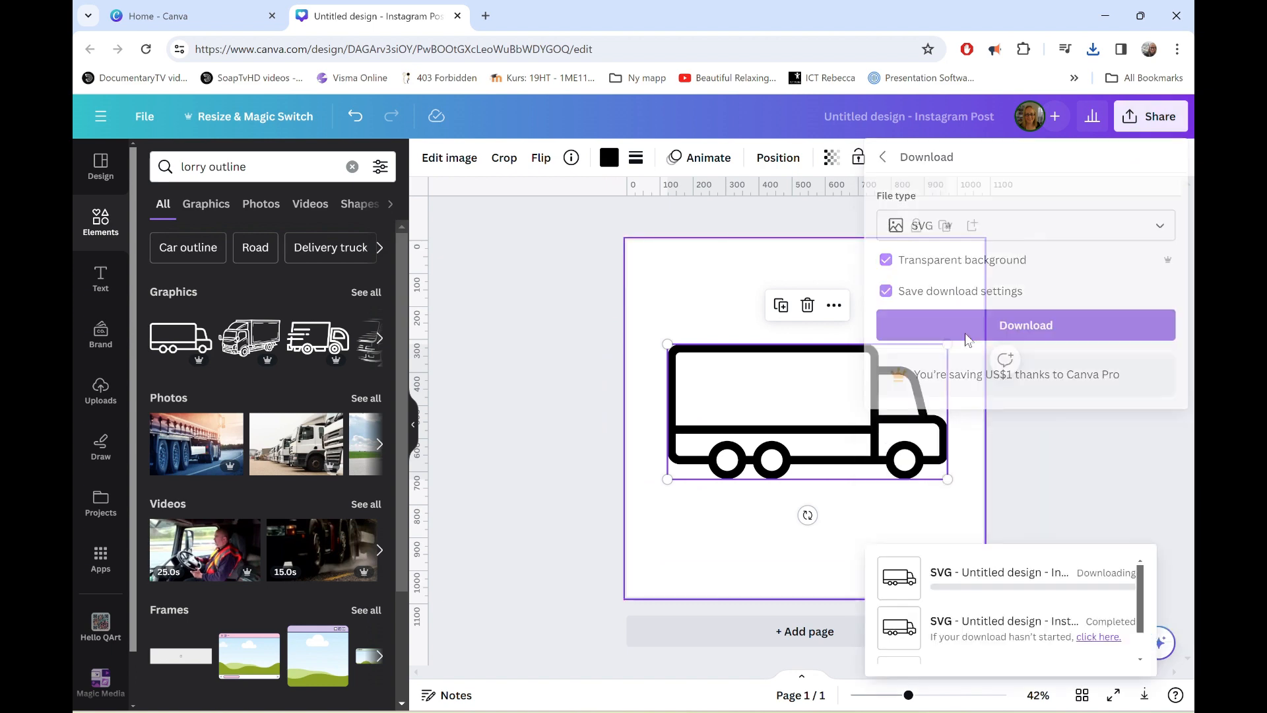
Delete the lorry graphic from the page and change the element search to "bicycle outline".
key(Delete)
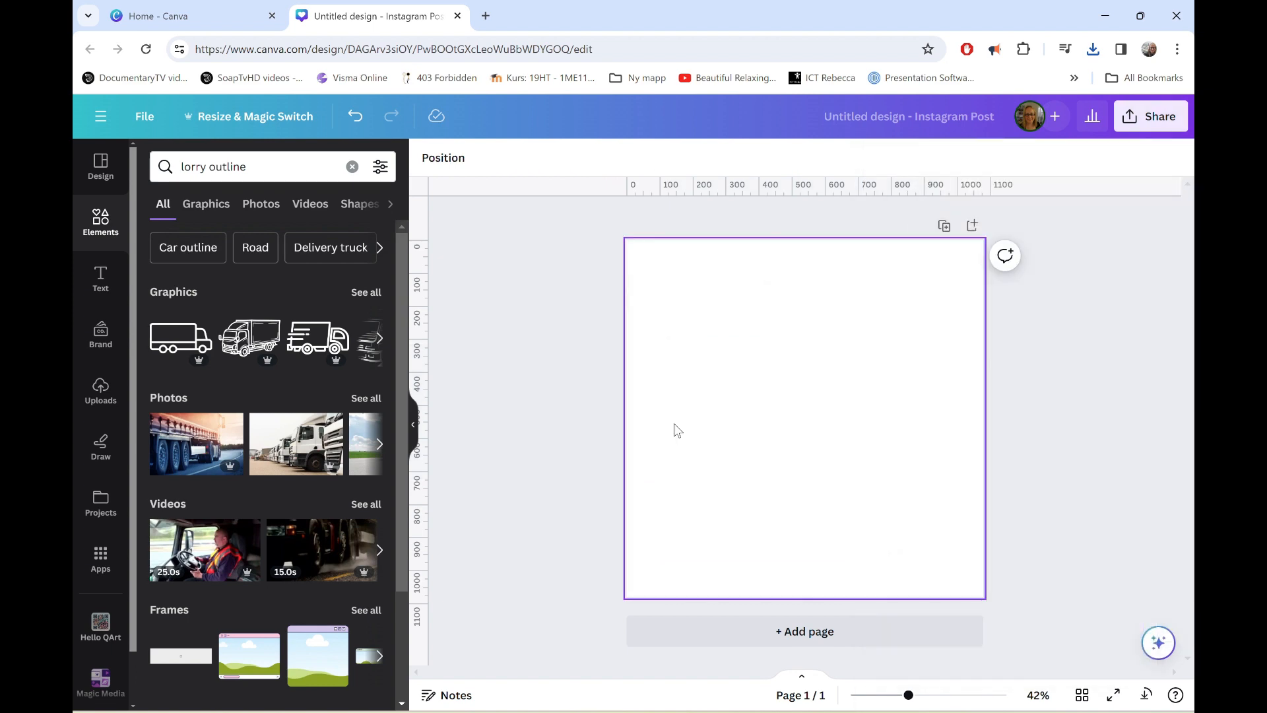
click(253, 171)
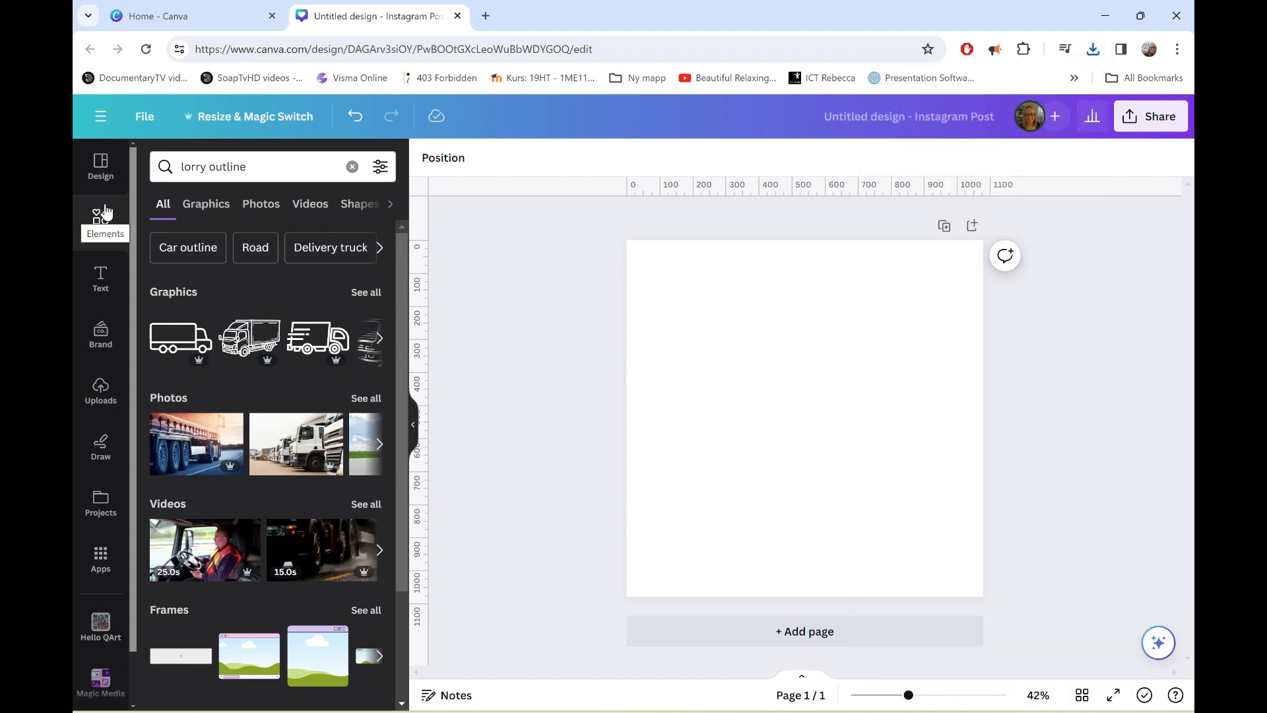
drag(200, 173, 113, 182)
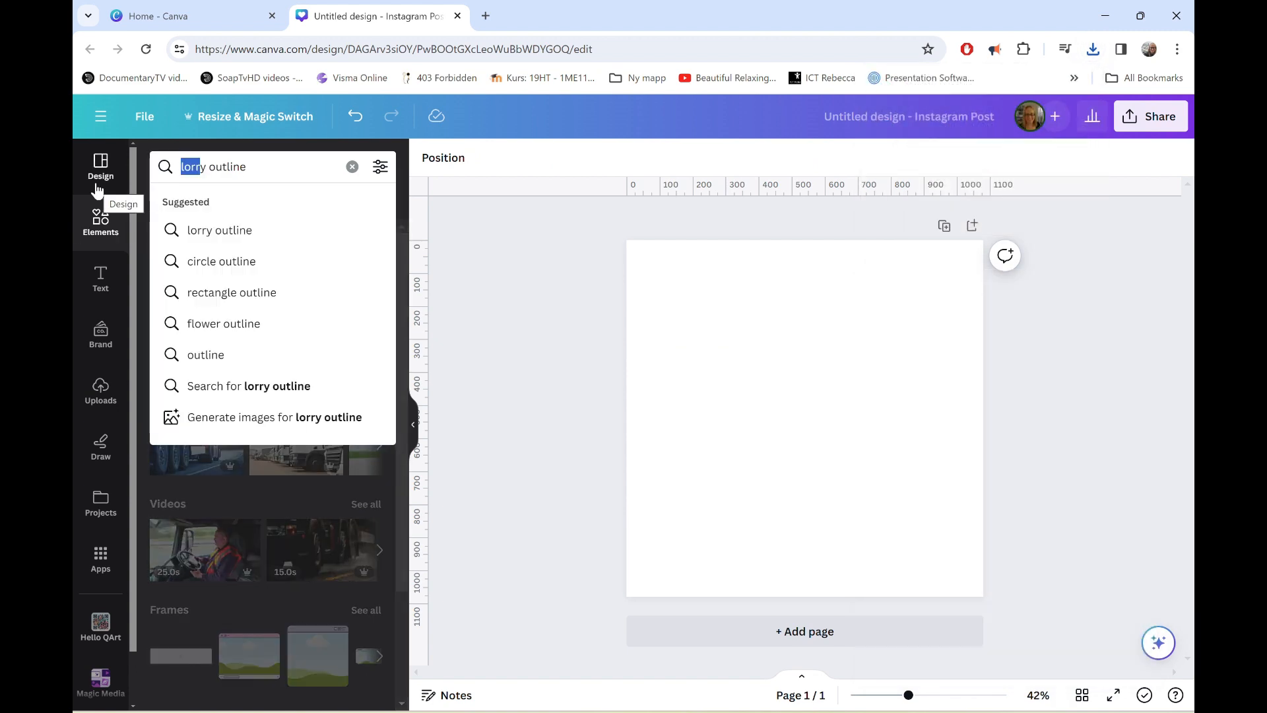
key(BackSpace)
key(Delete)
text(bi)
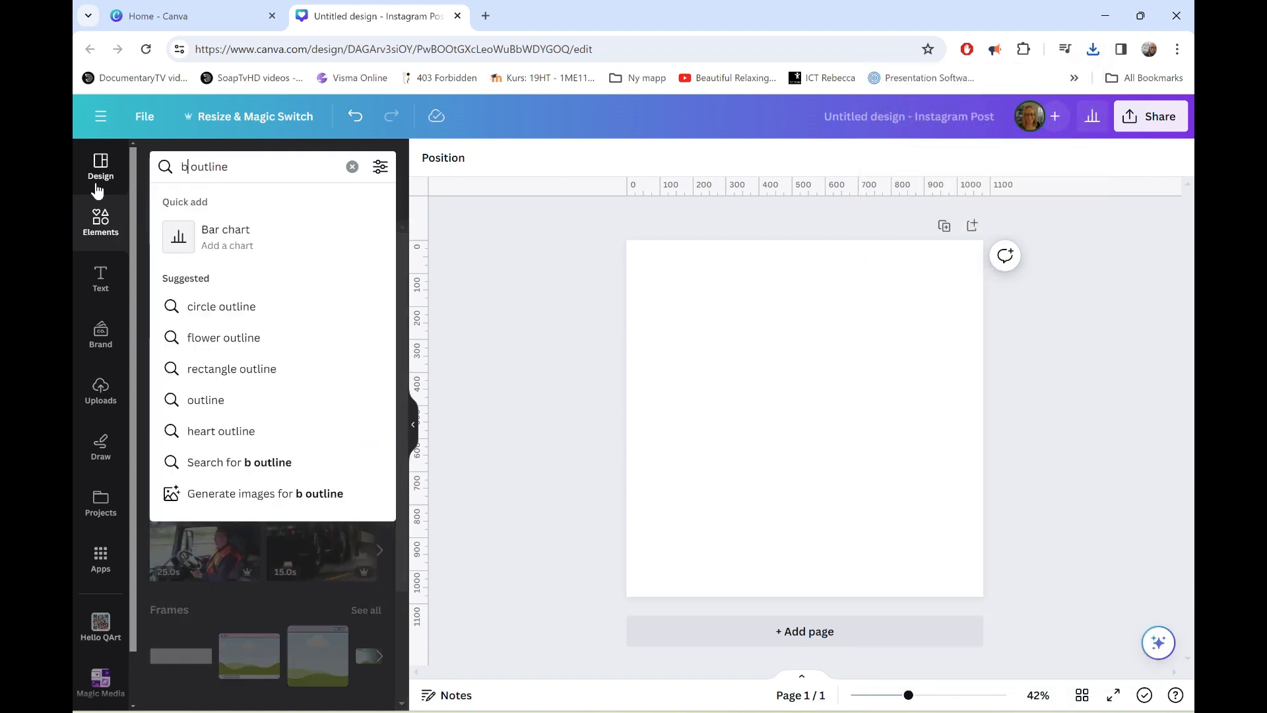
text(cycle)
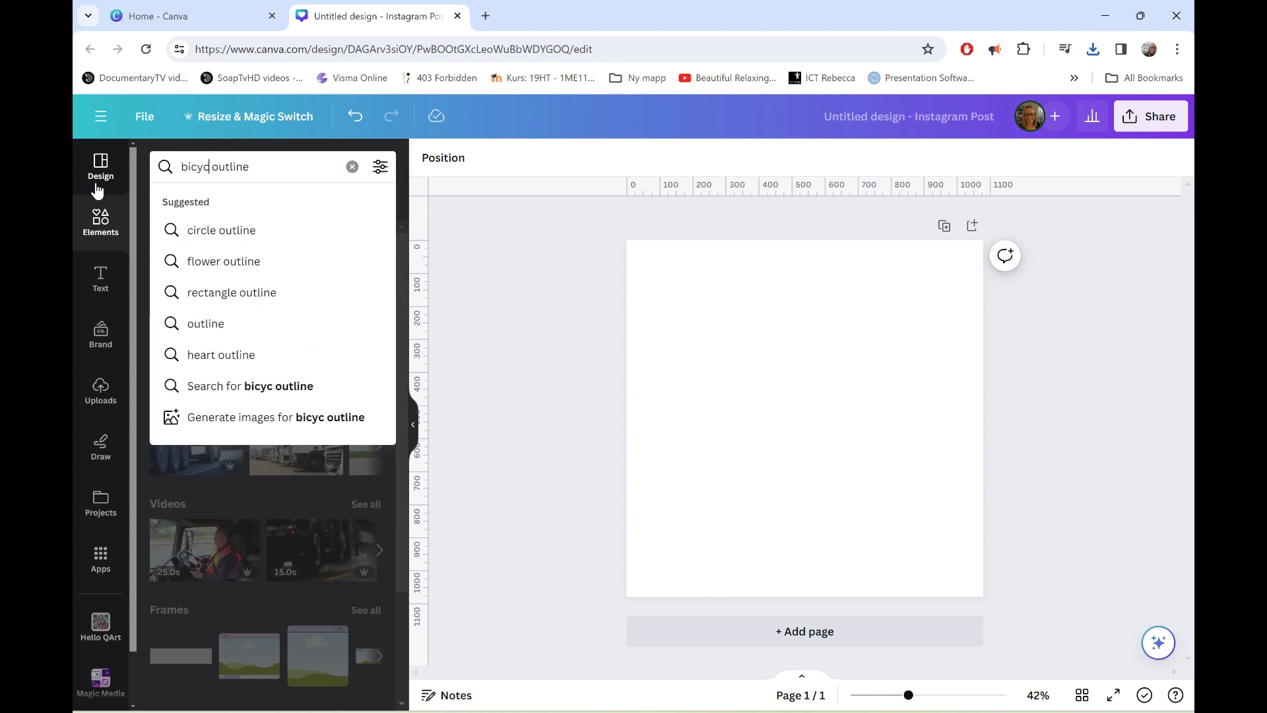
key(Return)
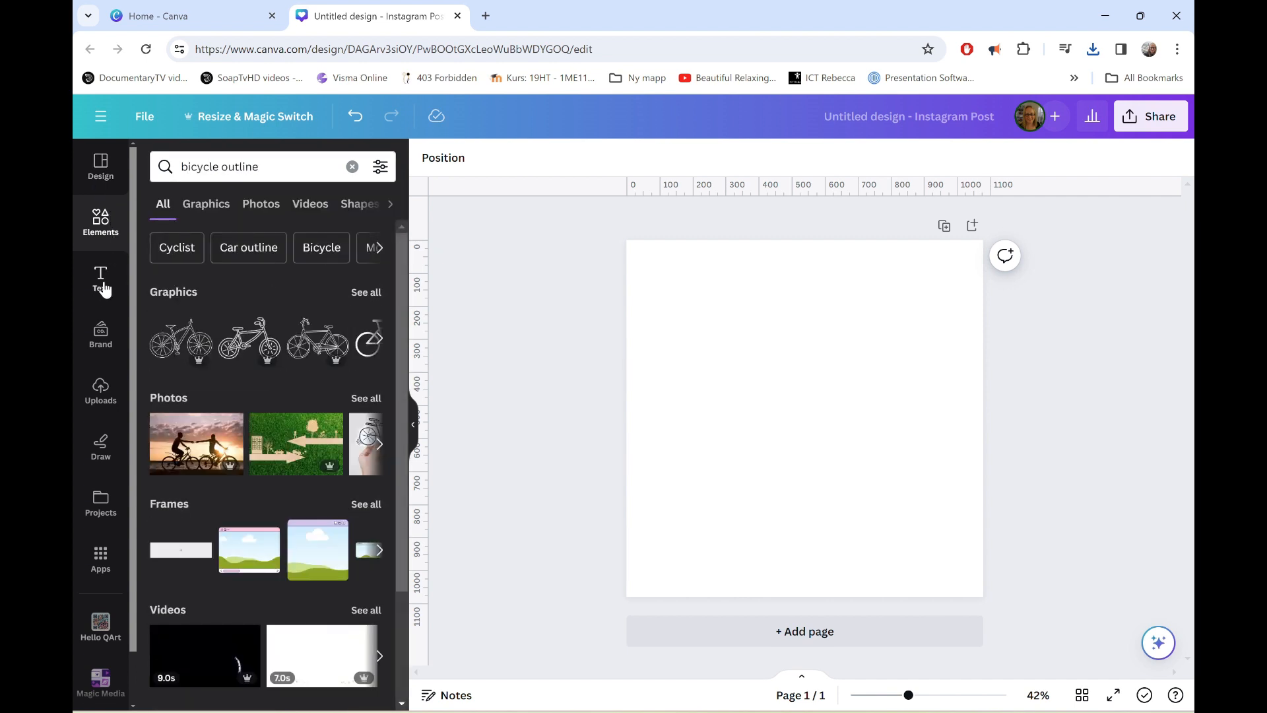
Add the simple thick-line bicycle graphic and enlarge it to about 60% of the page width in the page's upper middle.
scroll(278, 337, right, 2)
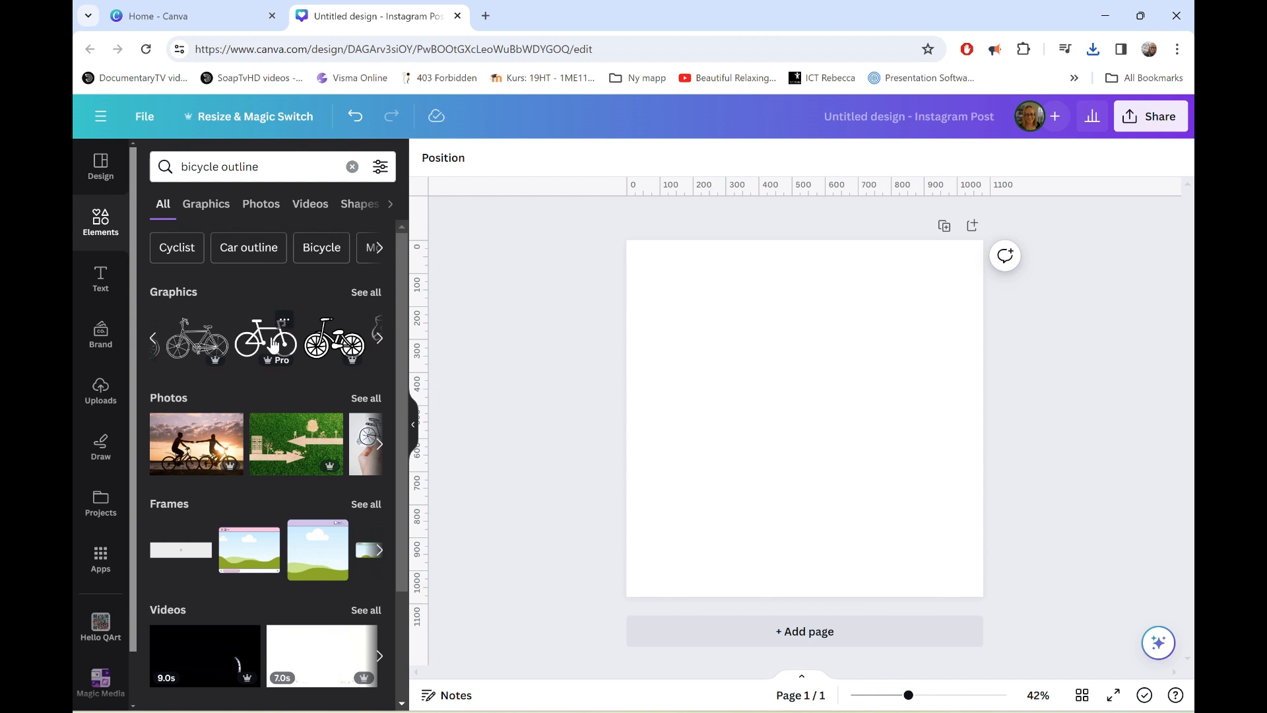
click(274, 343)
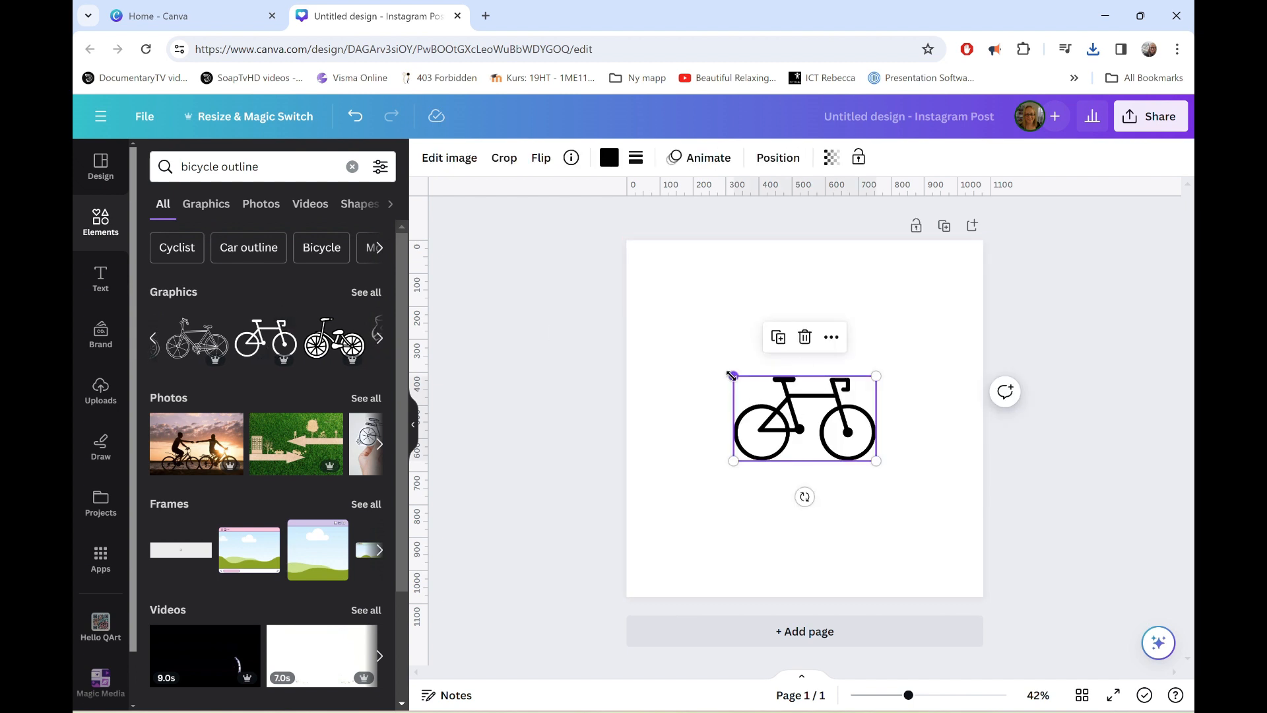
drag(731, 376, 656, 331)
drag(744, 401, 776, 395)
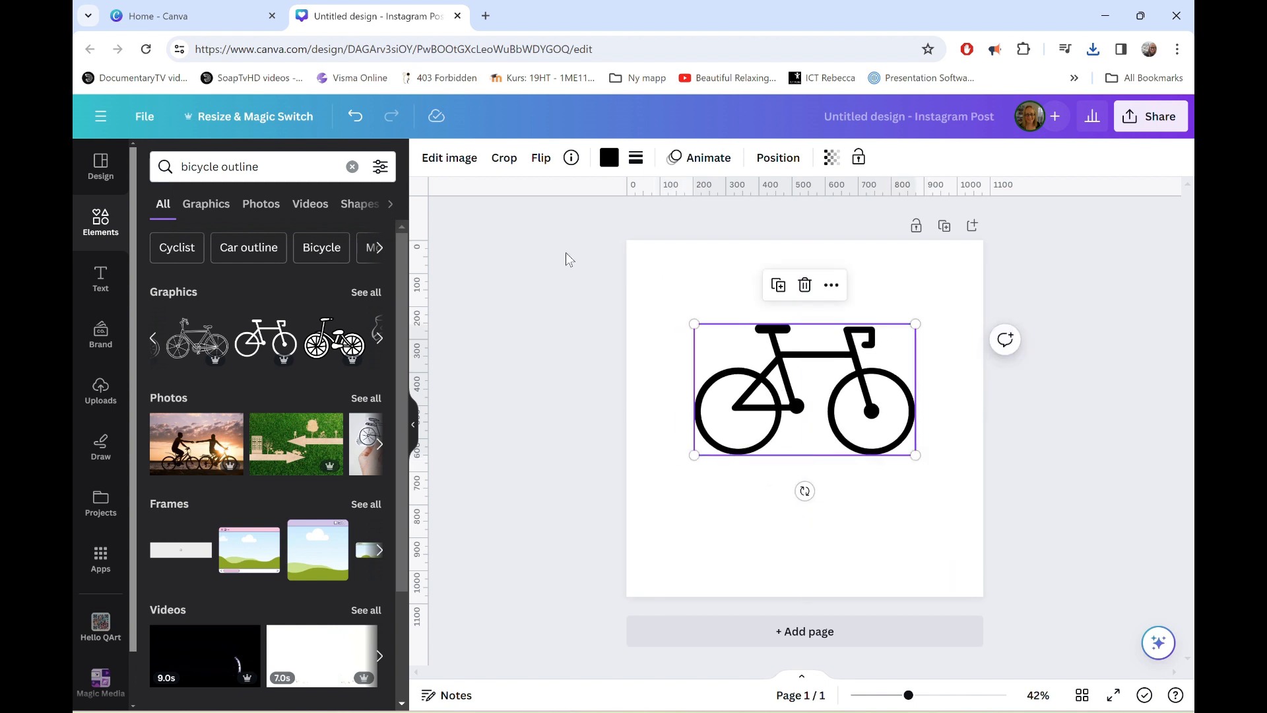
Download the bicycle design as an SVG with a transparent background.
click(1160, 122)
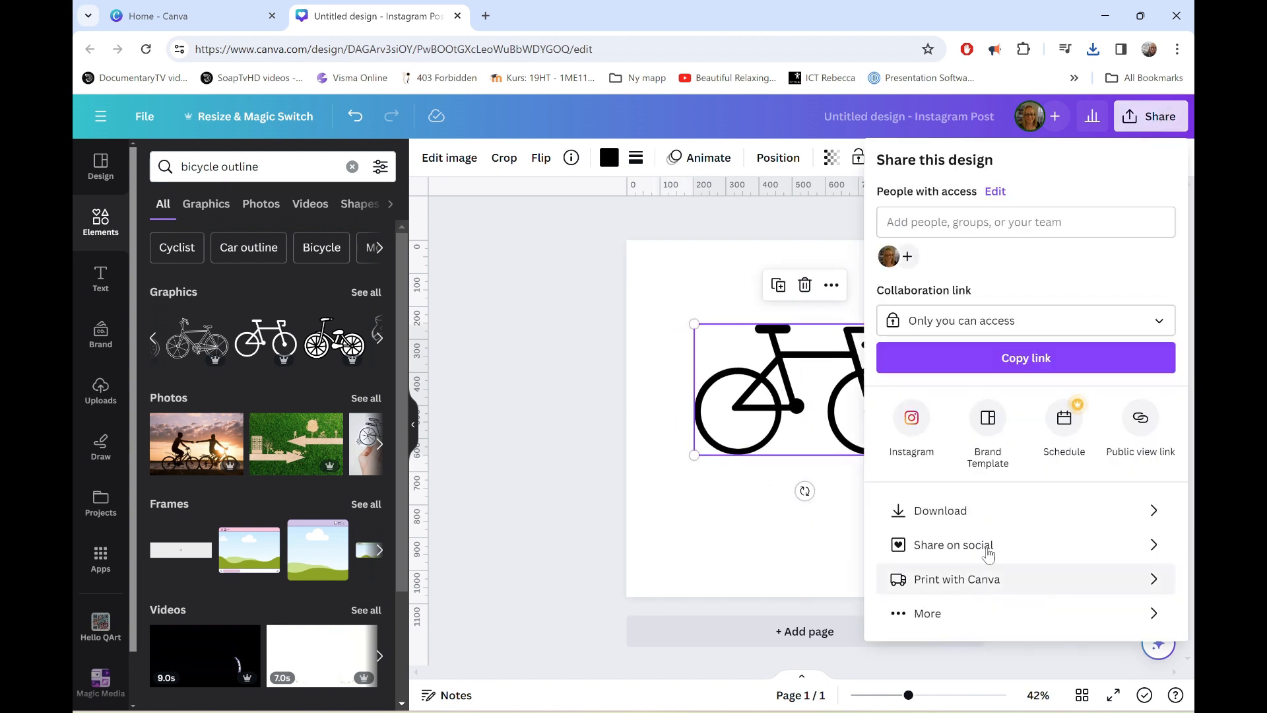
click(978, 512)
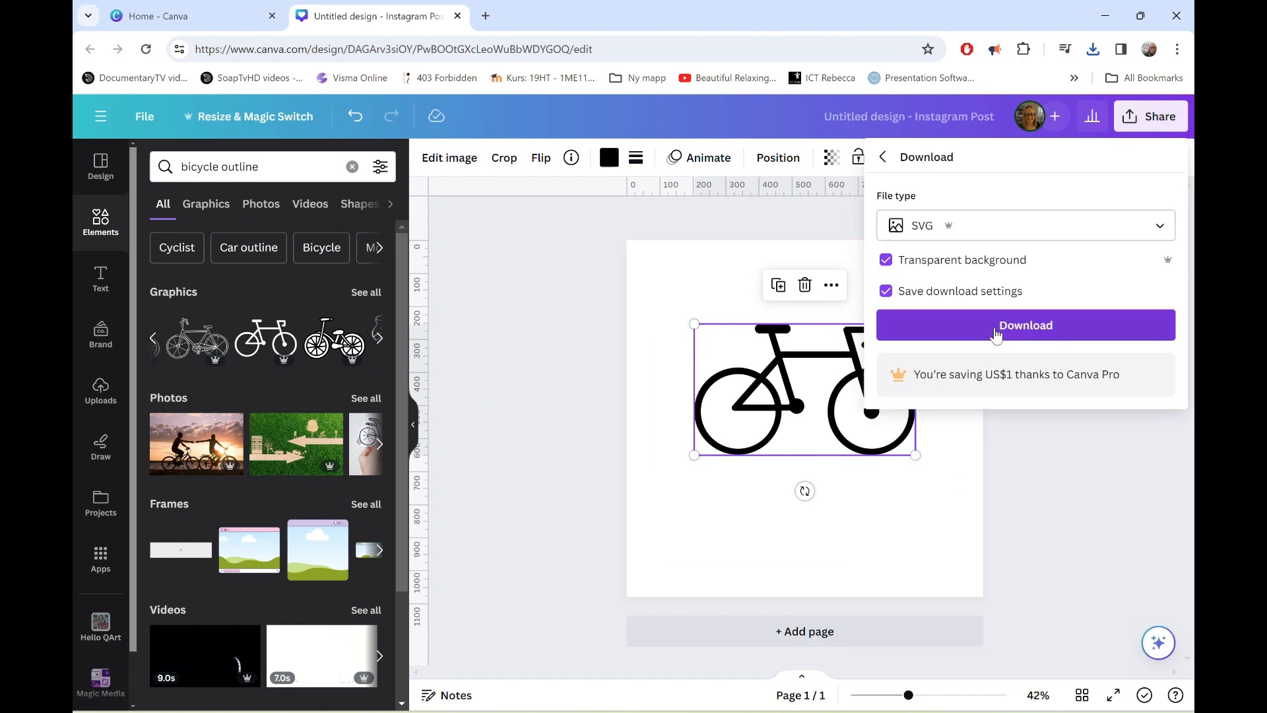
click(997, 333)
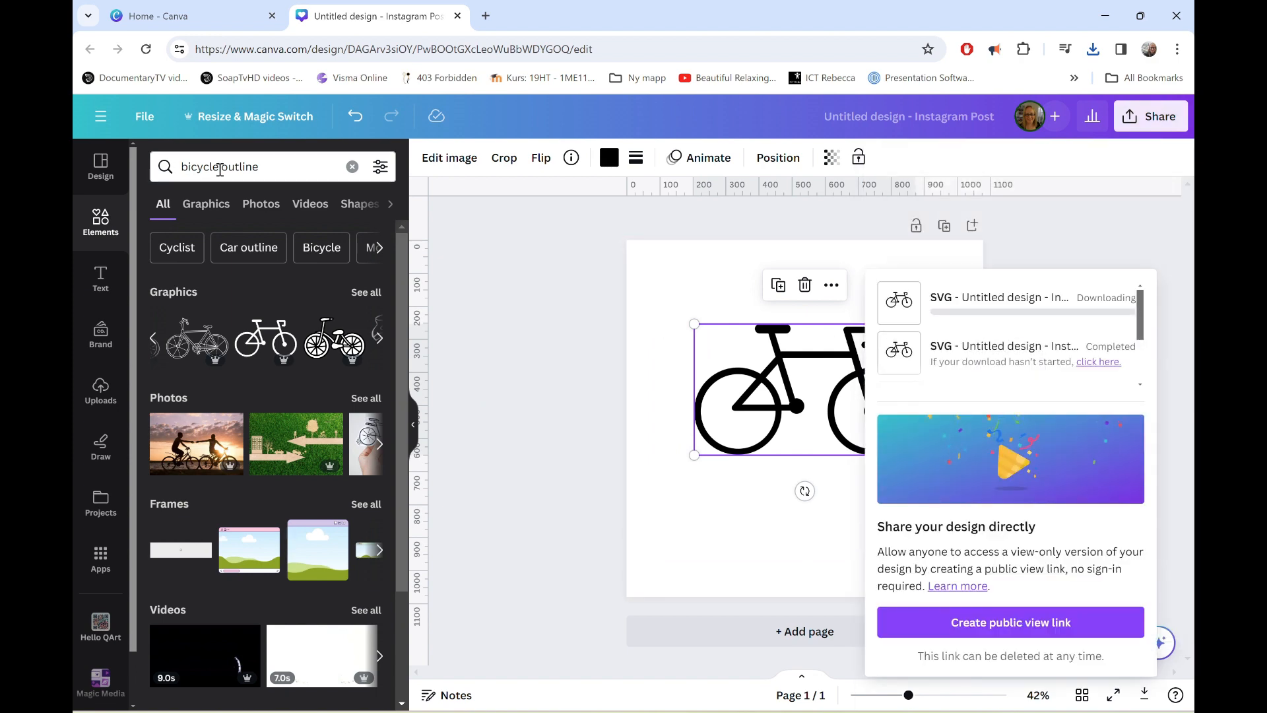
Change the element search to "motorbike outline".
click(220, 167)
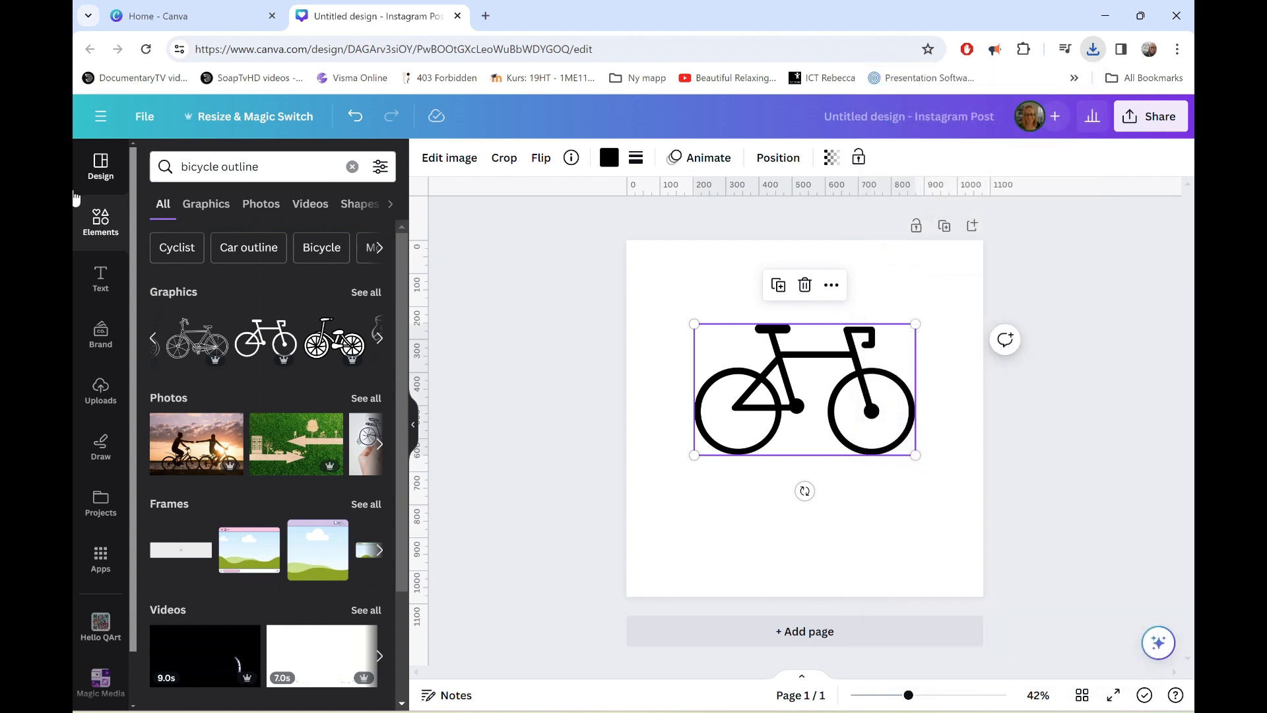
double_click(210, 167)
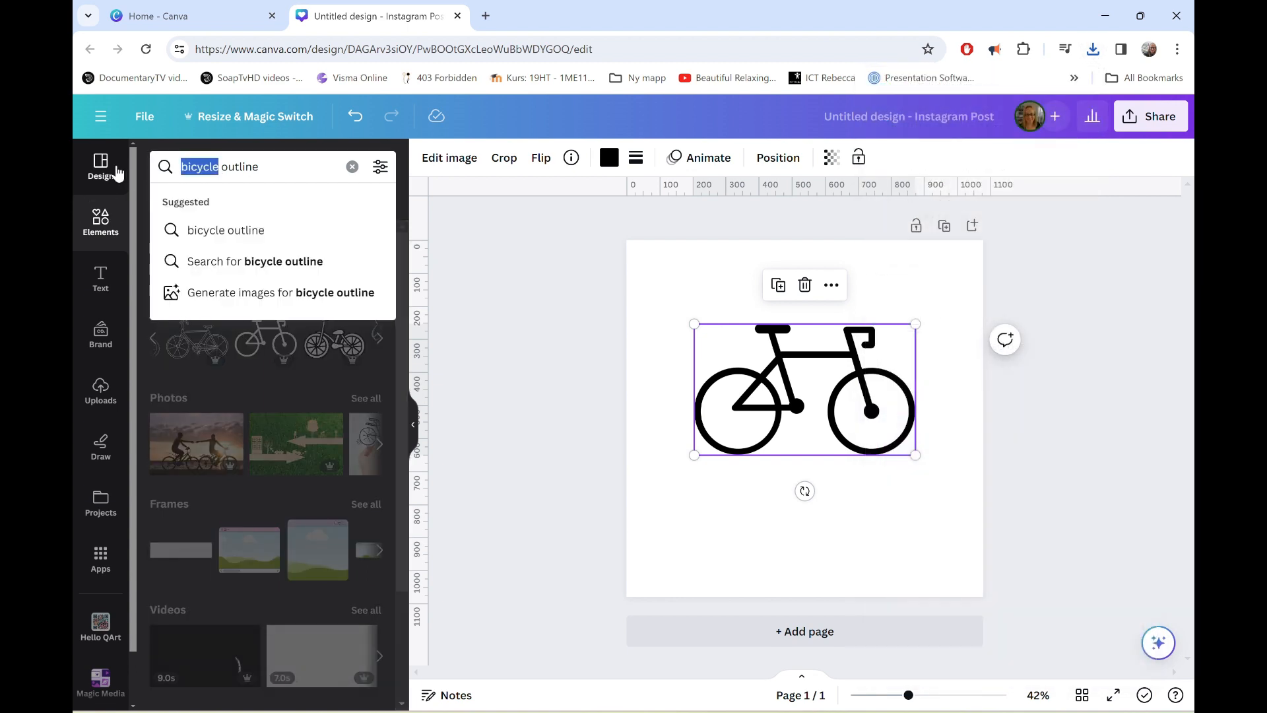
key(BackSpace)
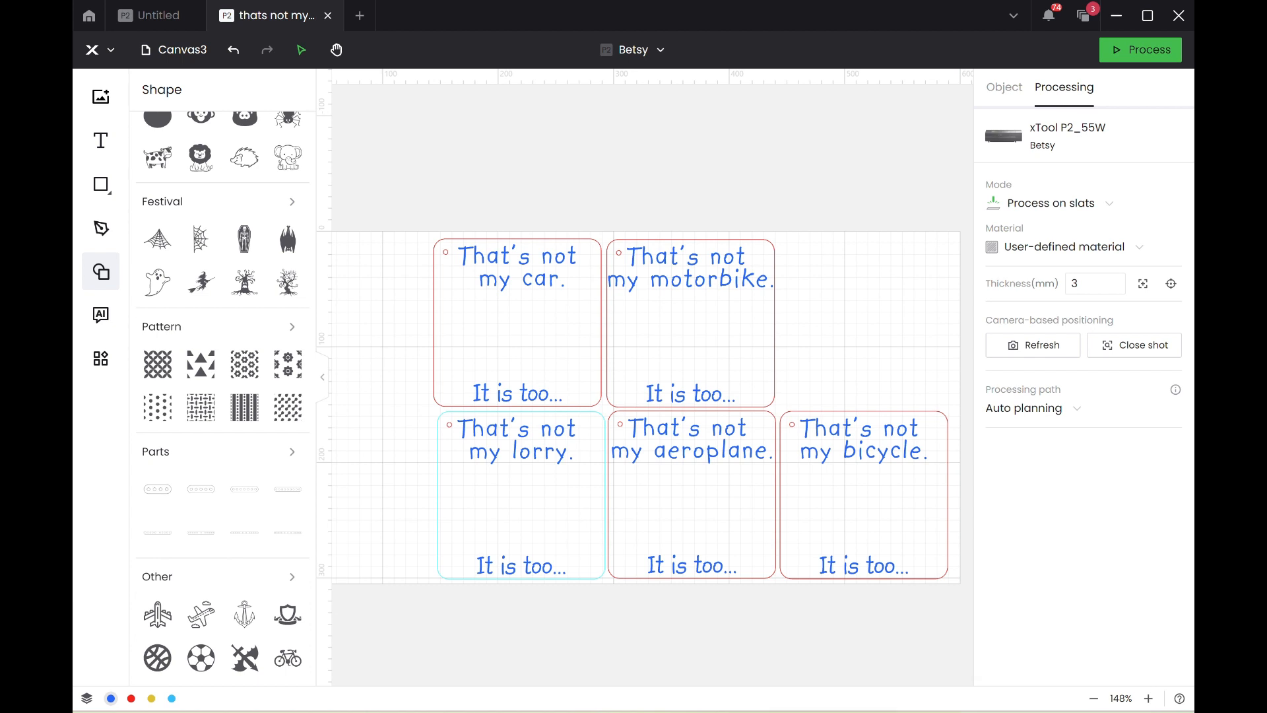
mouse_move(635, 712)
click(716, 686)
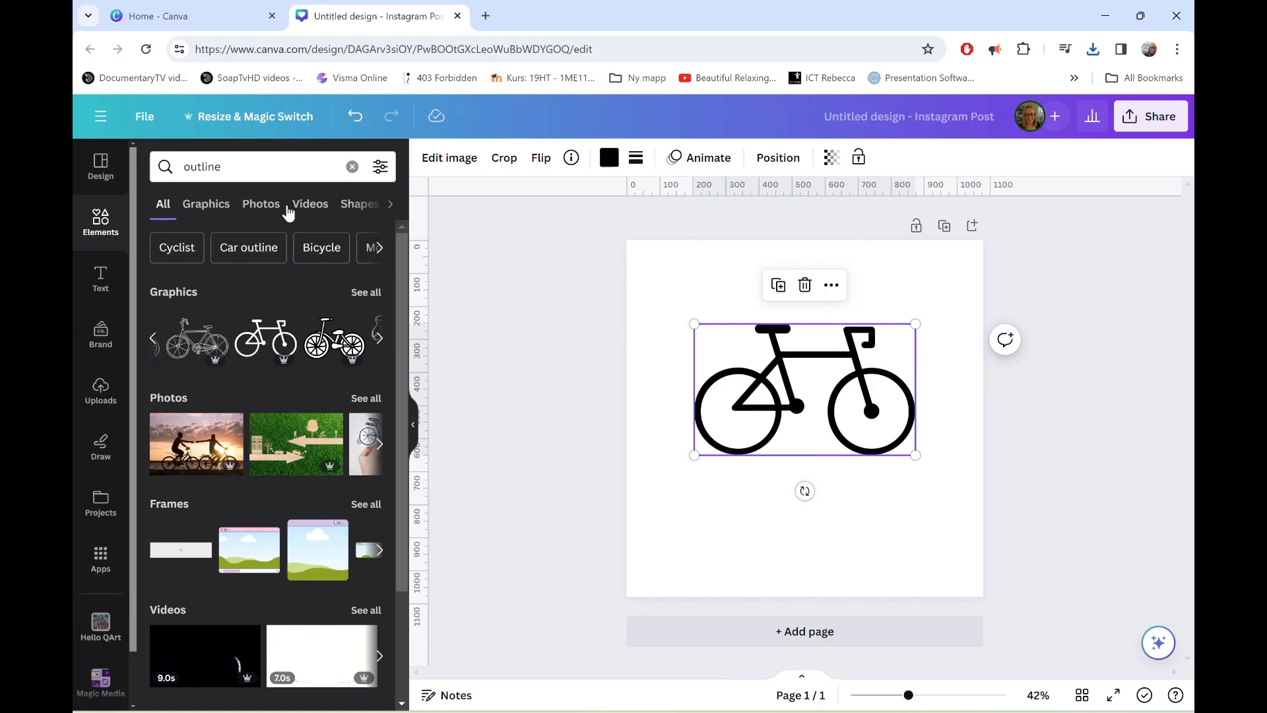
click(181, 168)
text(moto )
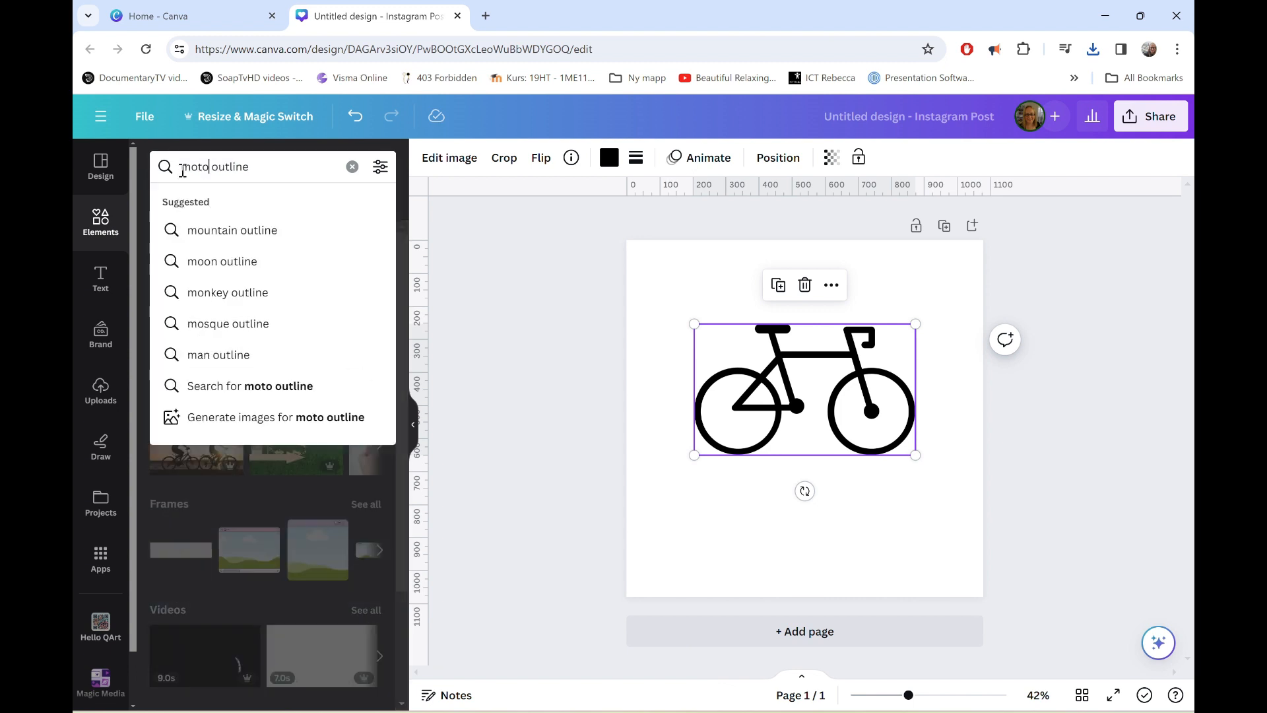
text(rbike)
key(Return)
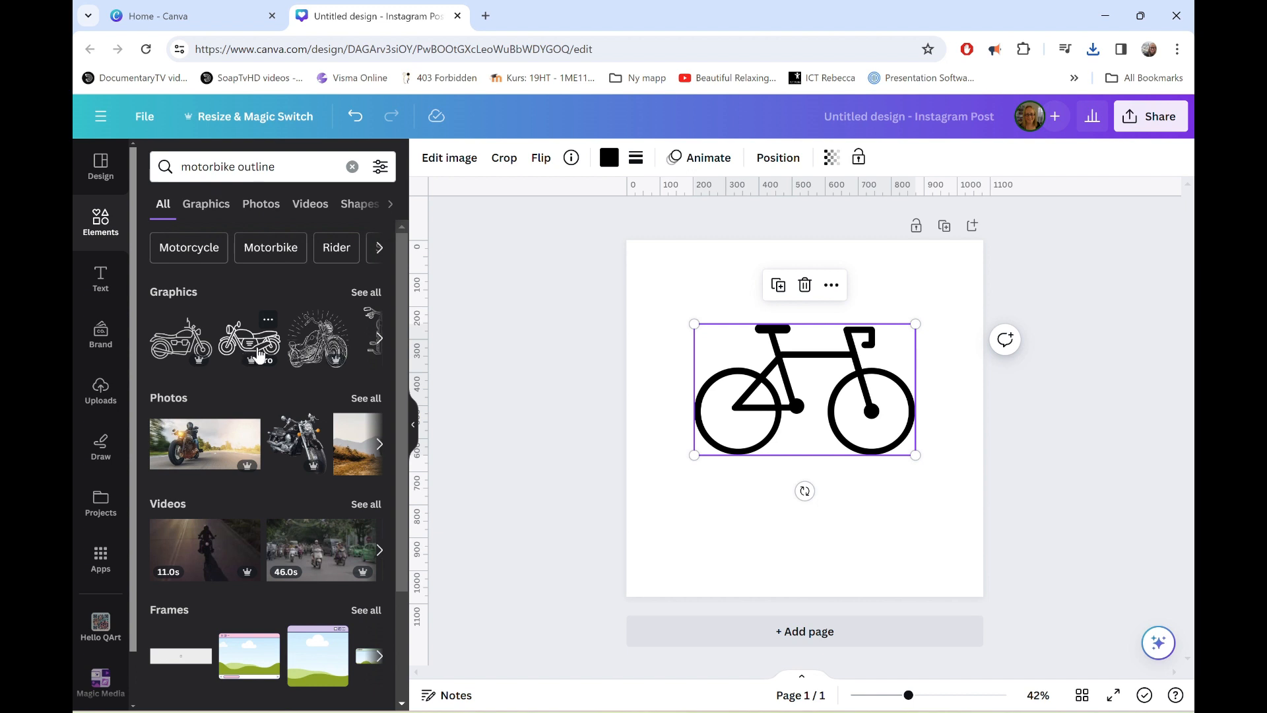
Browse all the motorbike graphics and add the side-view sports motorbike drawn as a simple double-wheel outline.
click(380, 339)
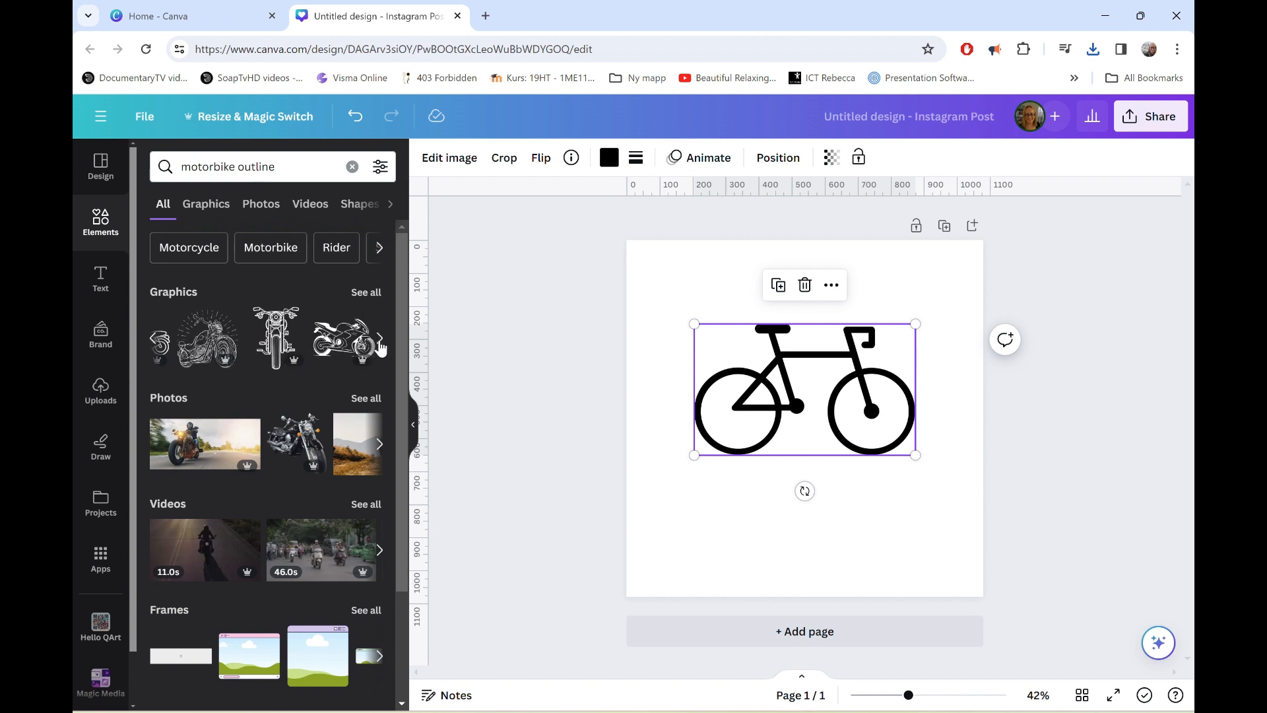
click(381, 340)
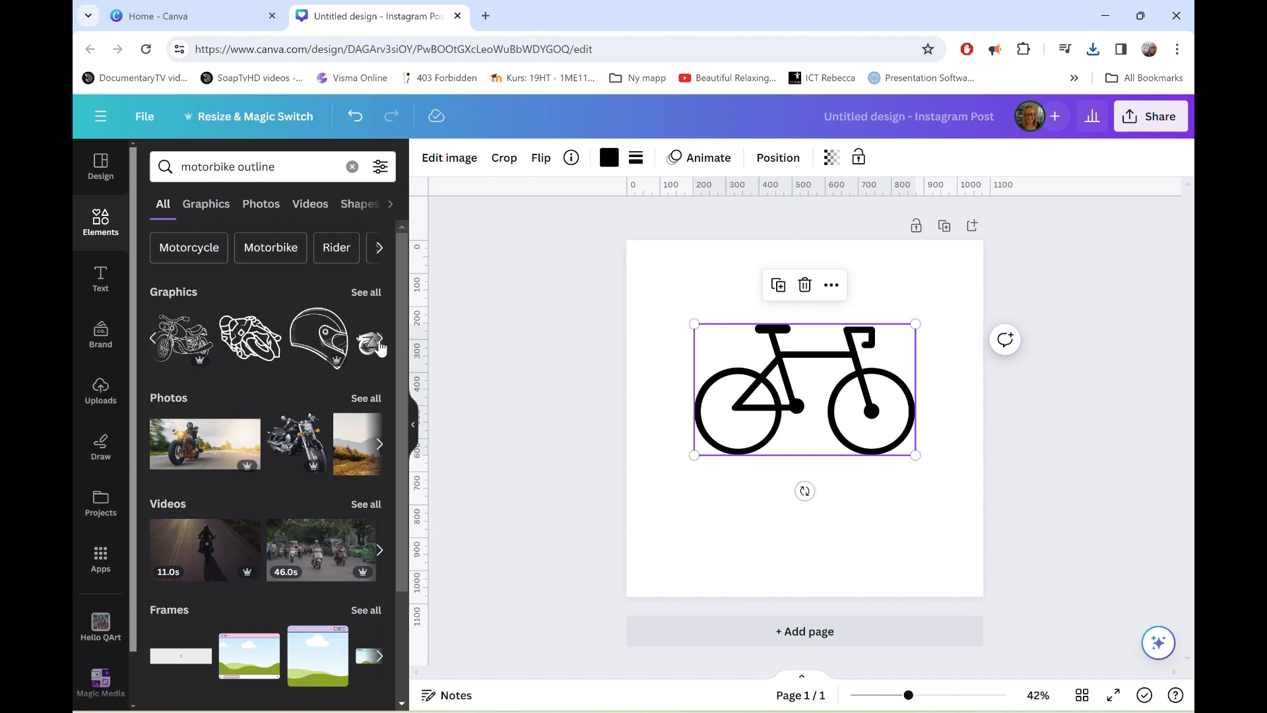
click(380, 341)
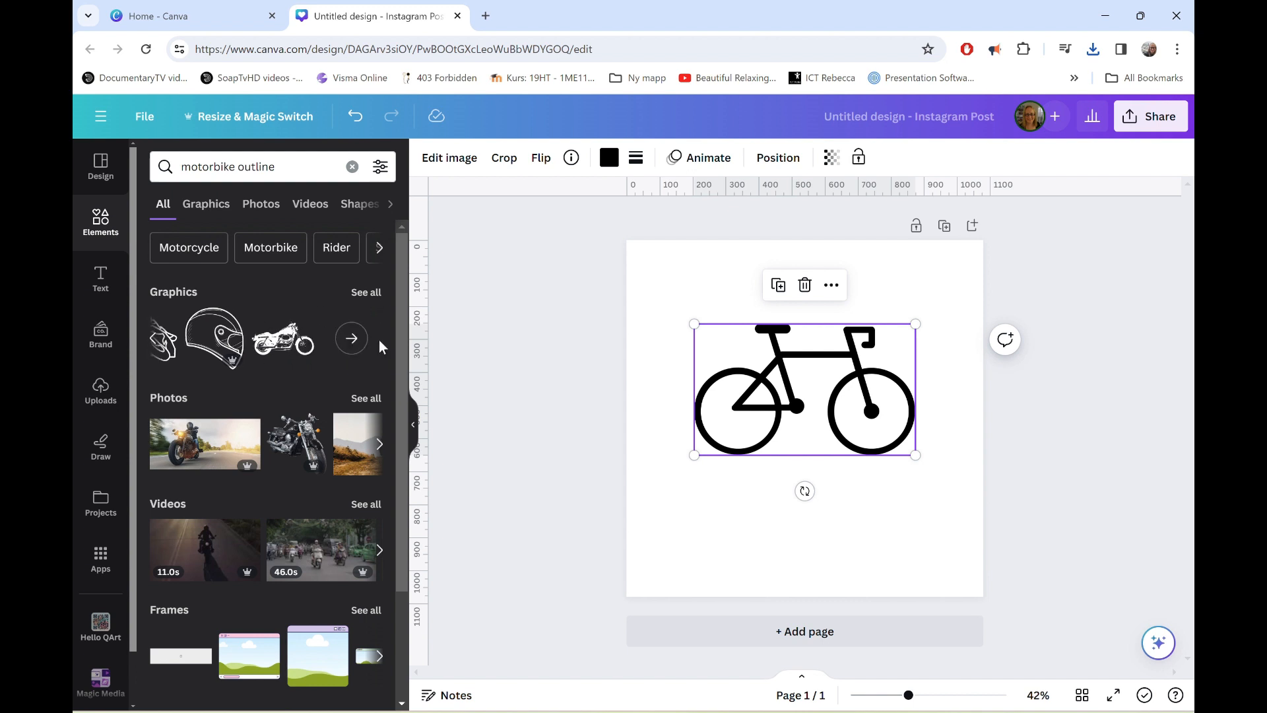
click(345, 343)
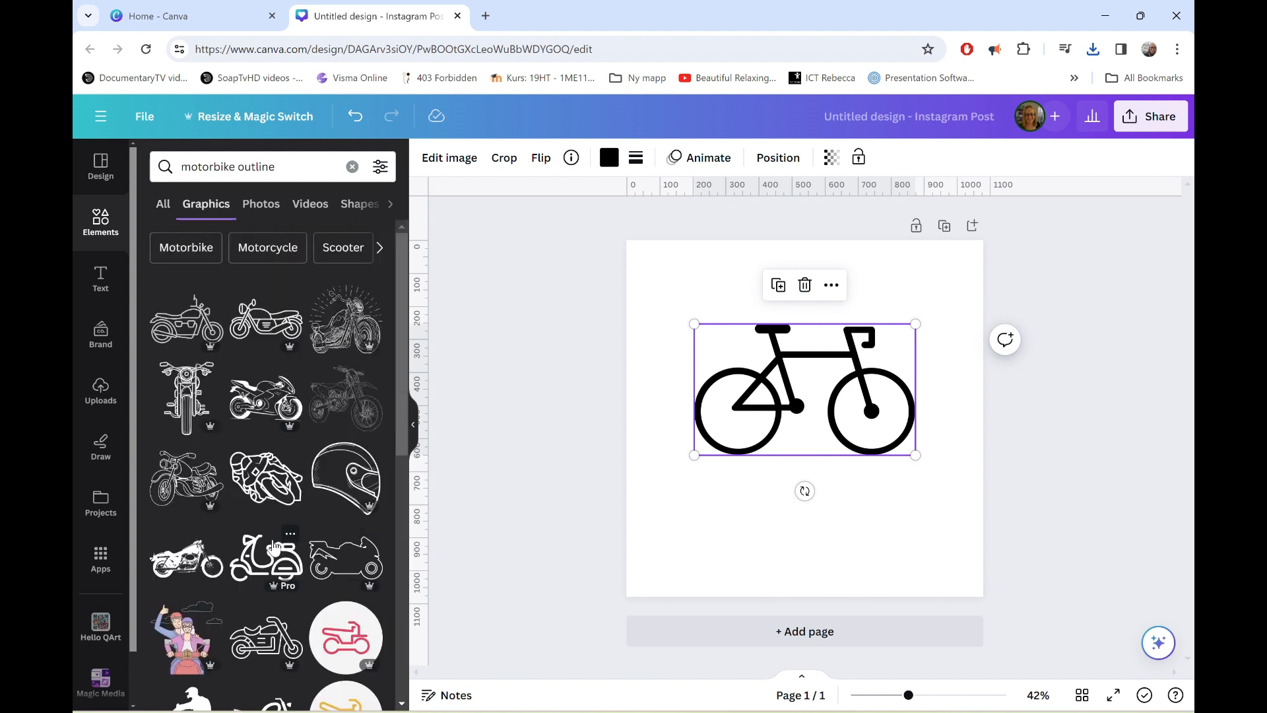
scroll(277, 546, down, 3)
scroll(274, 545, down, 4)
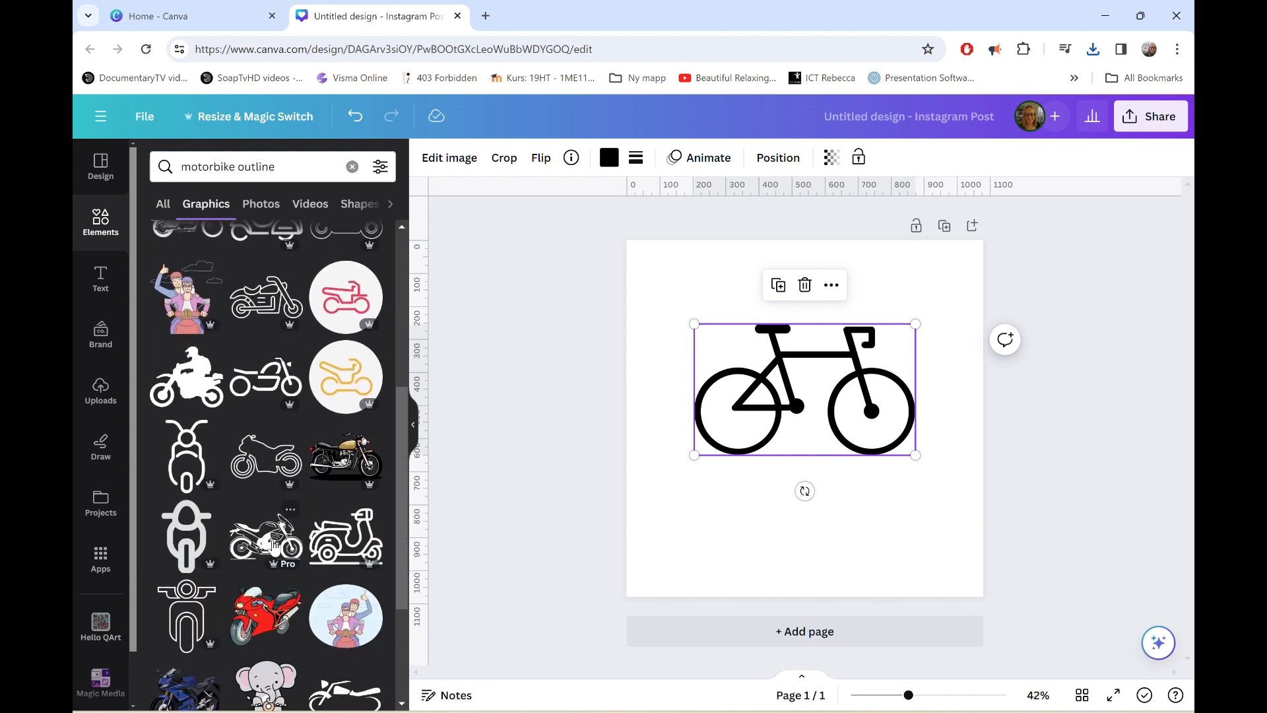
click(255, 465)
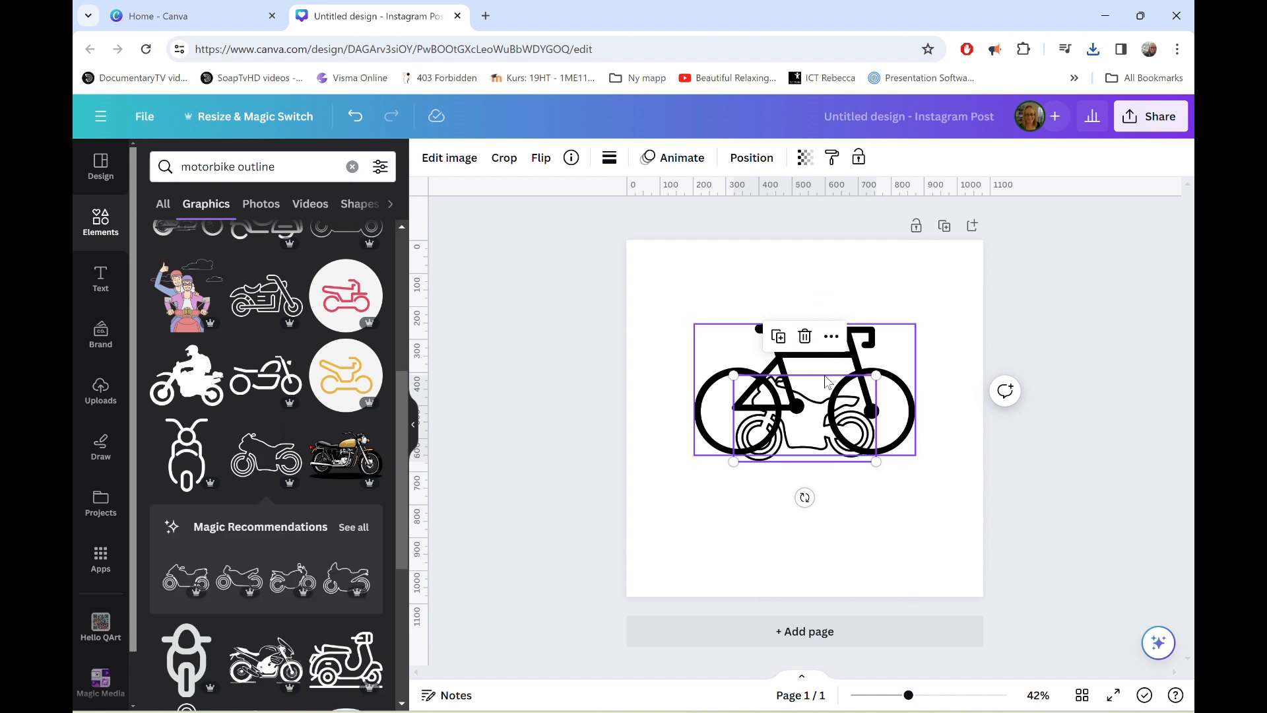
Delete the bicycle graphic from the page and enlarge the motorbike to about 60% of the page width.
key(Delete)
click(820, 436)
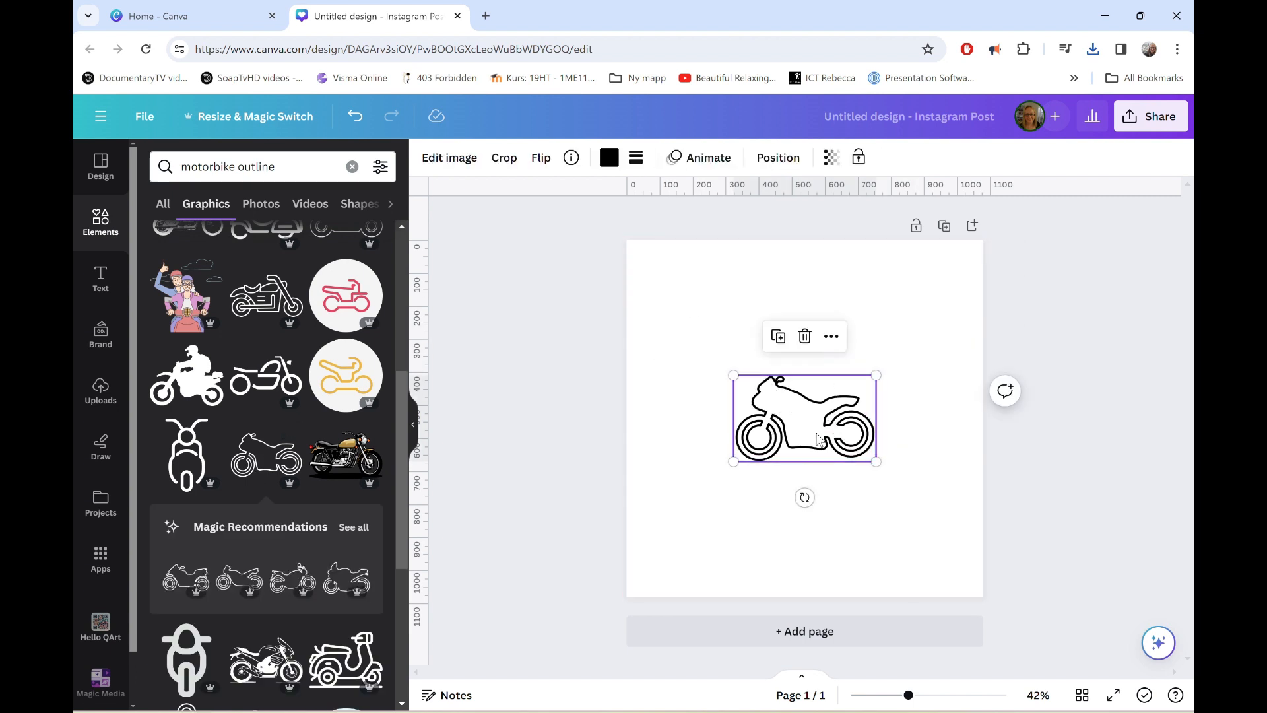
drag(733, 375, 655, 328)
Download the motorbike design as an SVG with a transparent background.
click(1160, 118)
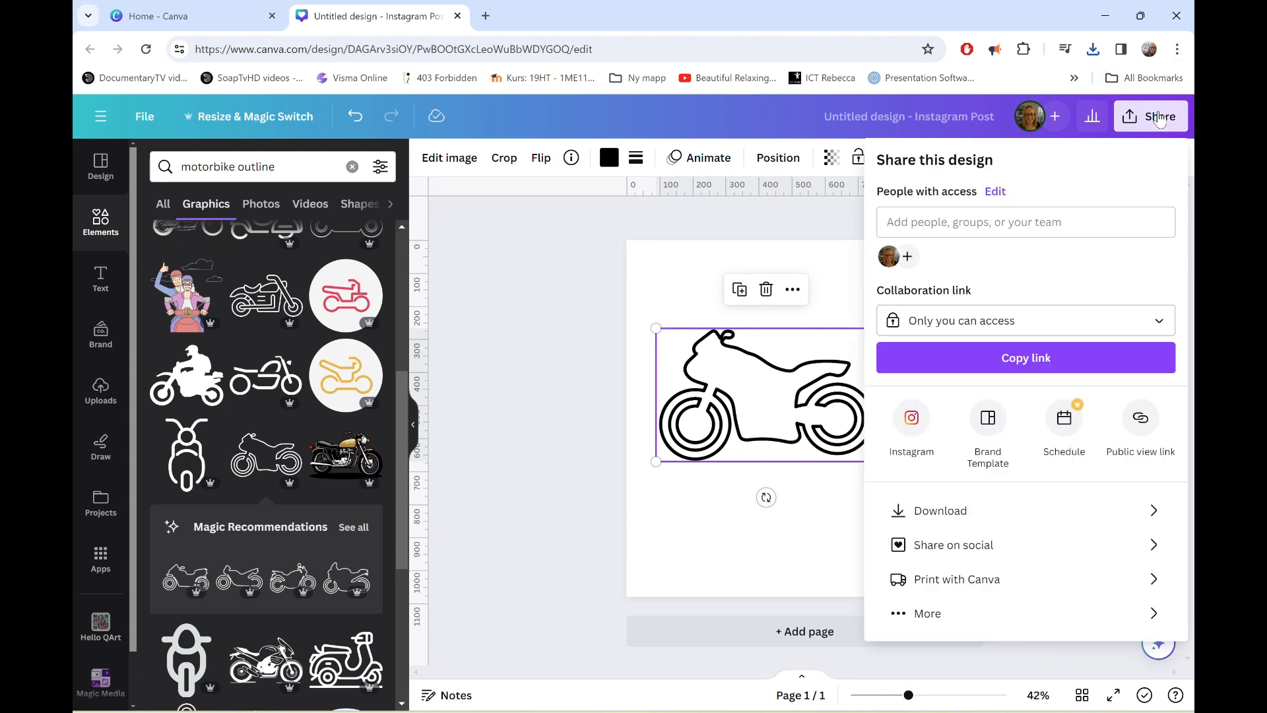
click(940, 510)
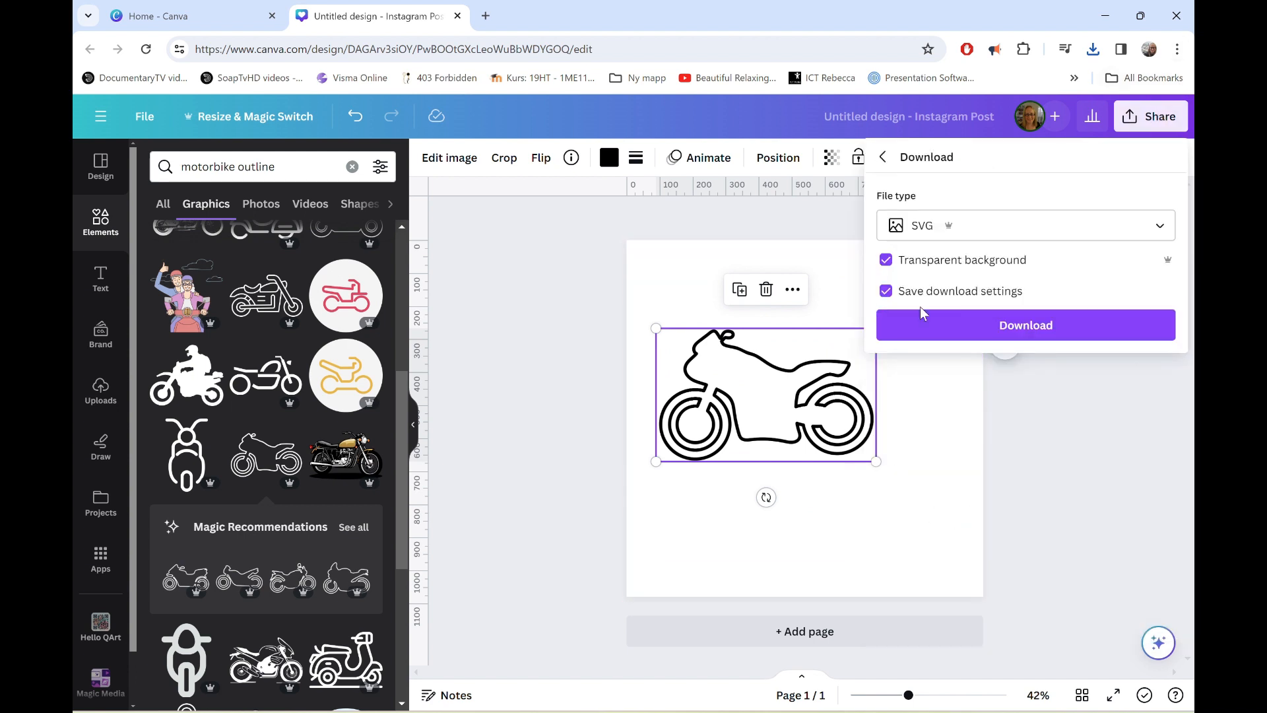
click(1021, 323)
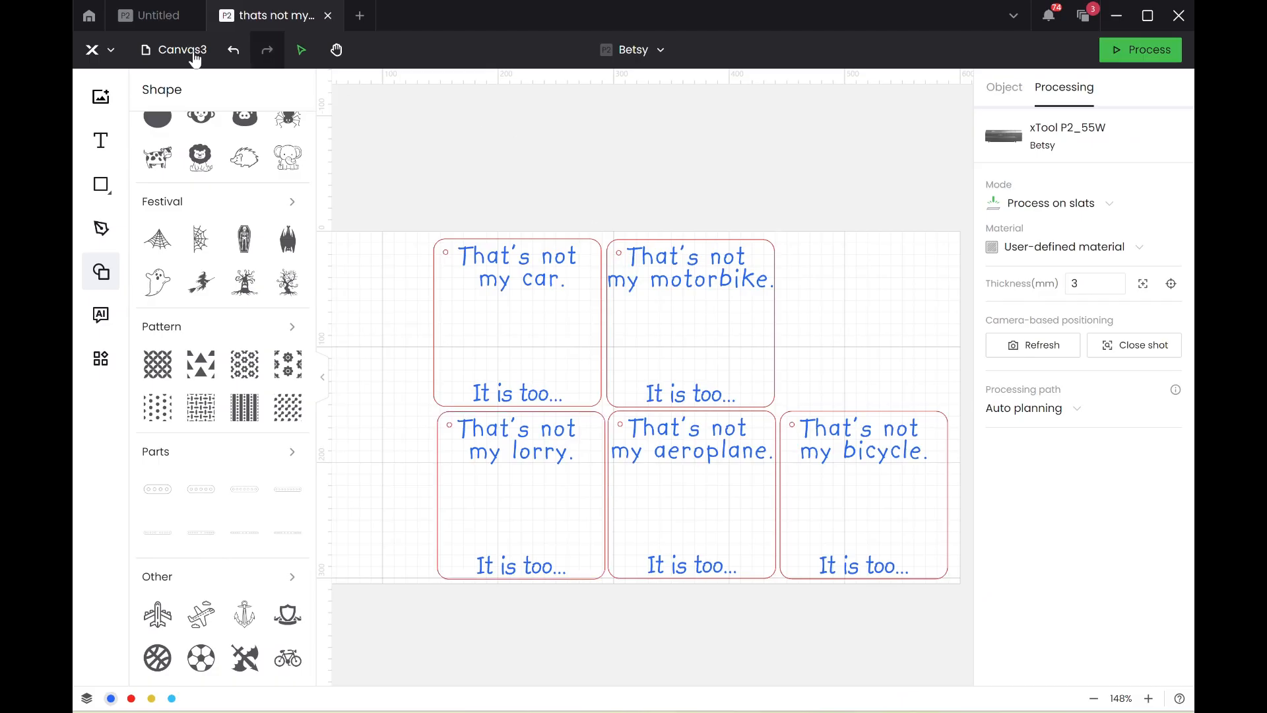
In the xTool card project, import the motorbike file "Untitled design (7)" from Downloads and move it to about X -114, Y -71 mm.
click(99, 282)
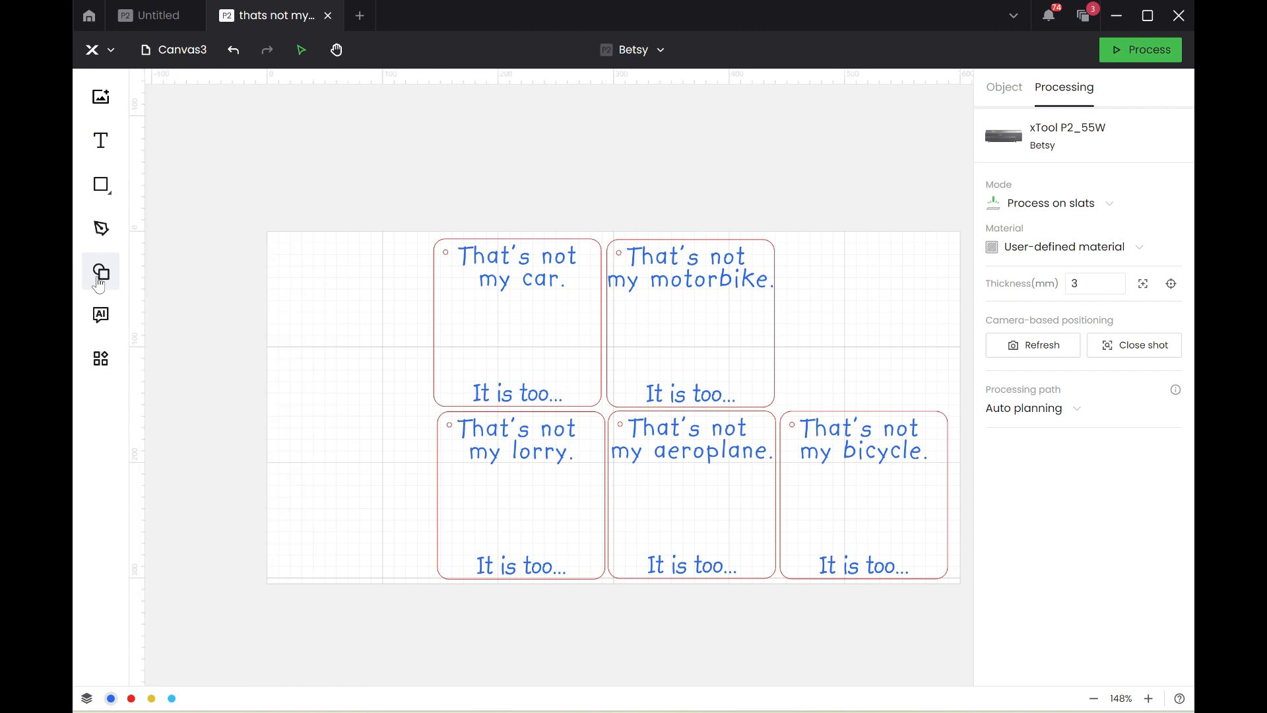
click(96, 50)
mouse_move(123, 100)
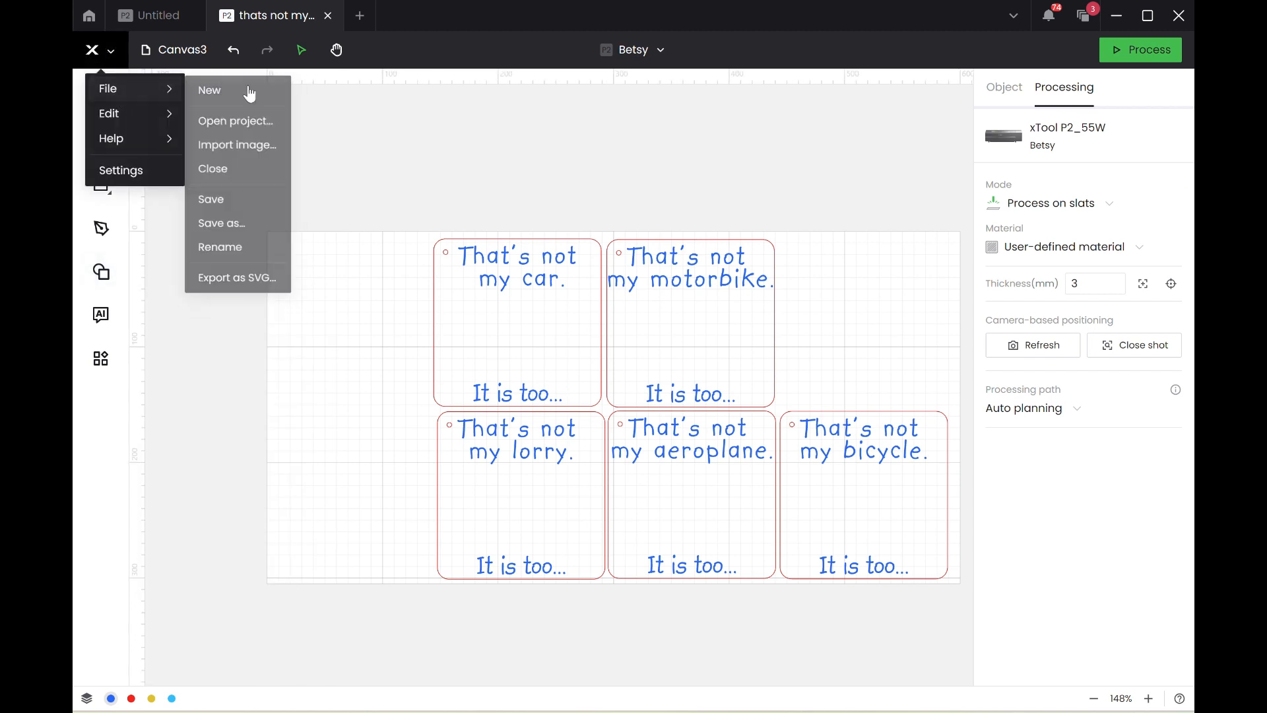
click(275, 151)
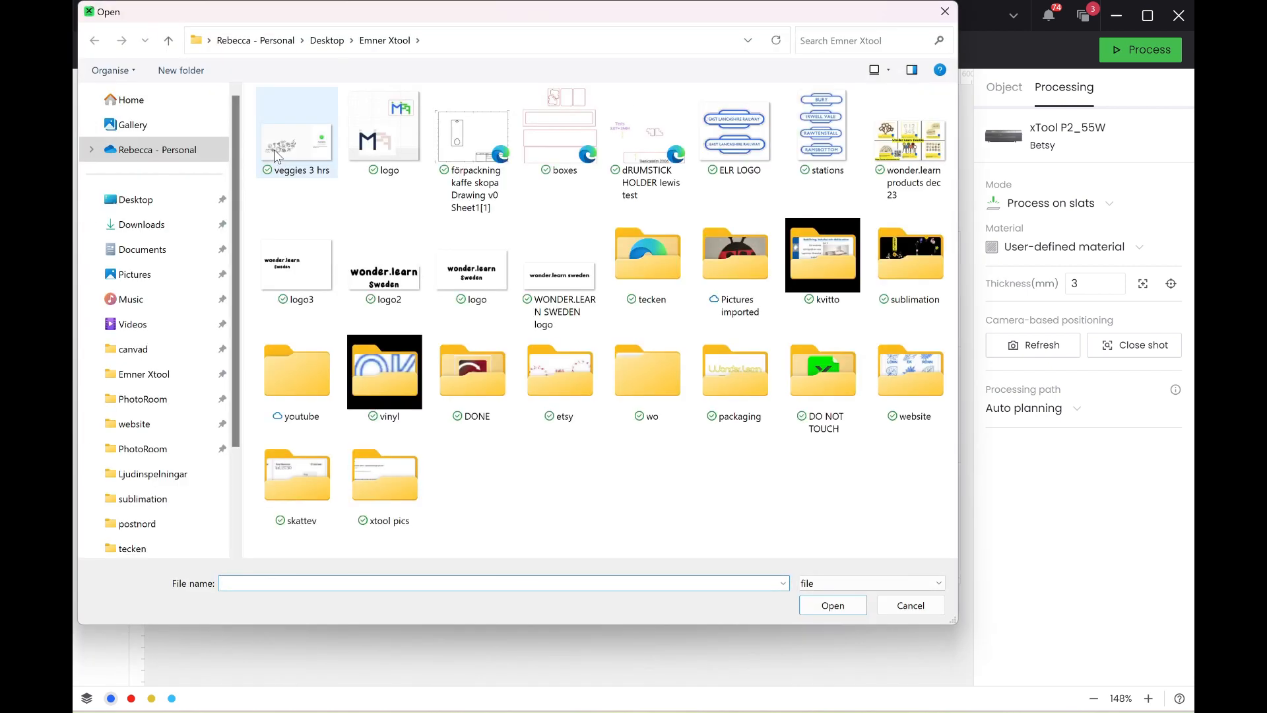
click(141, 224)
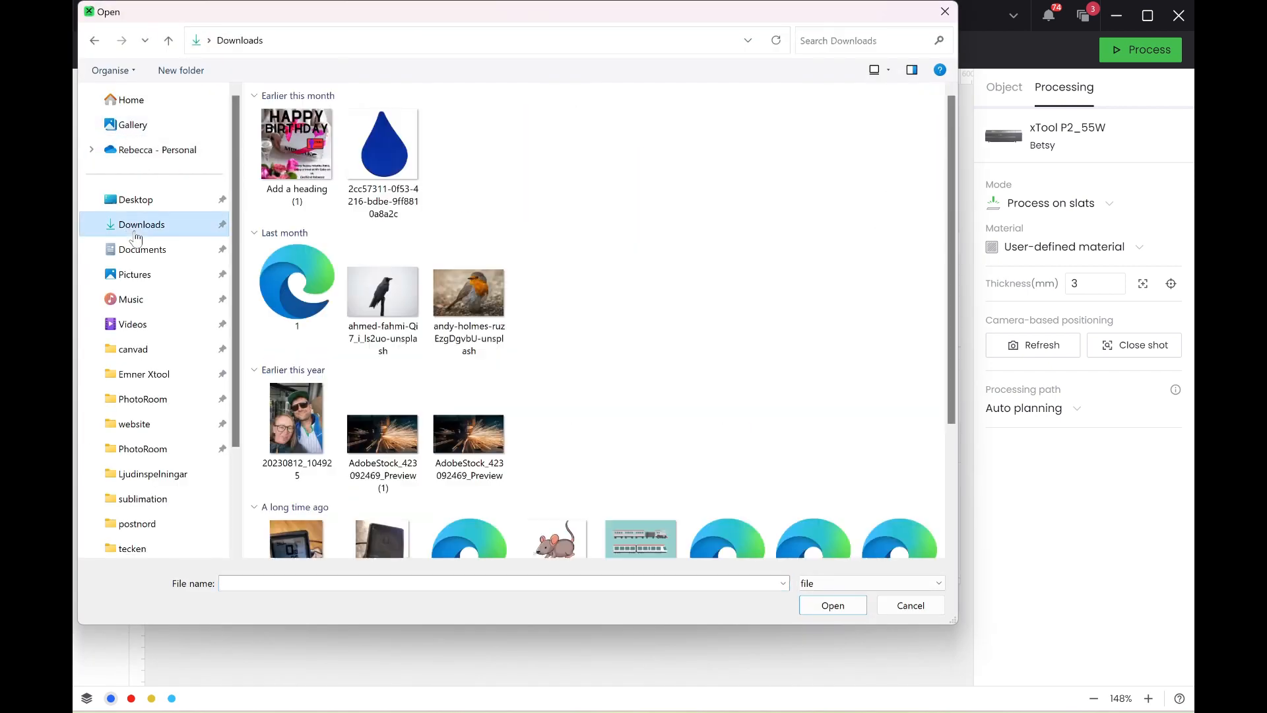
click(297, 155)
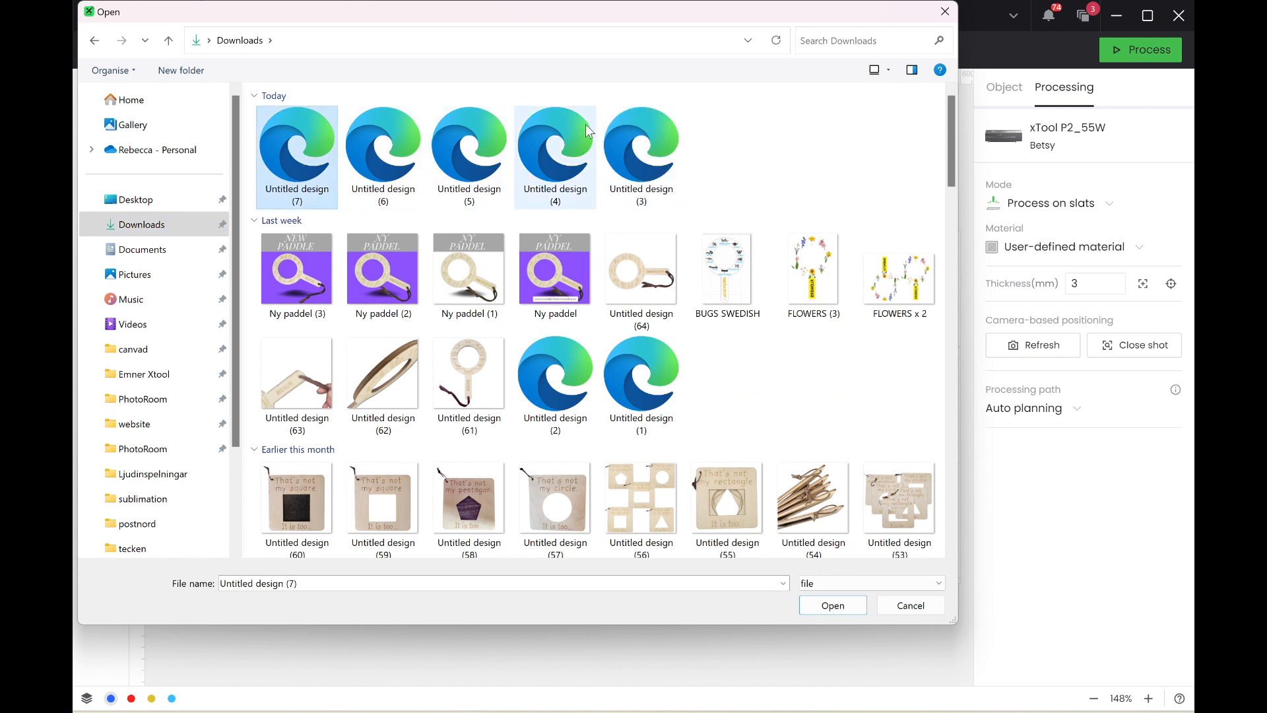
click(633, 145)
click(294, 134)
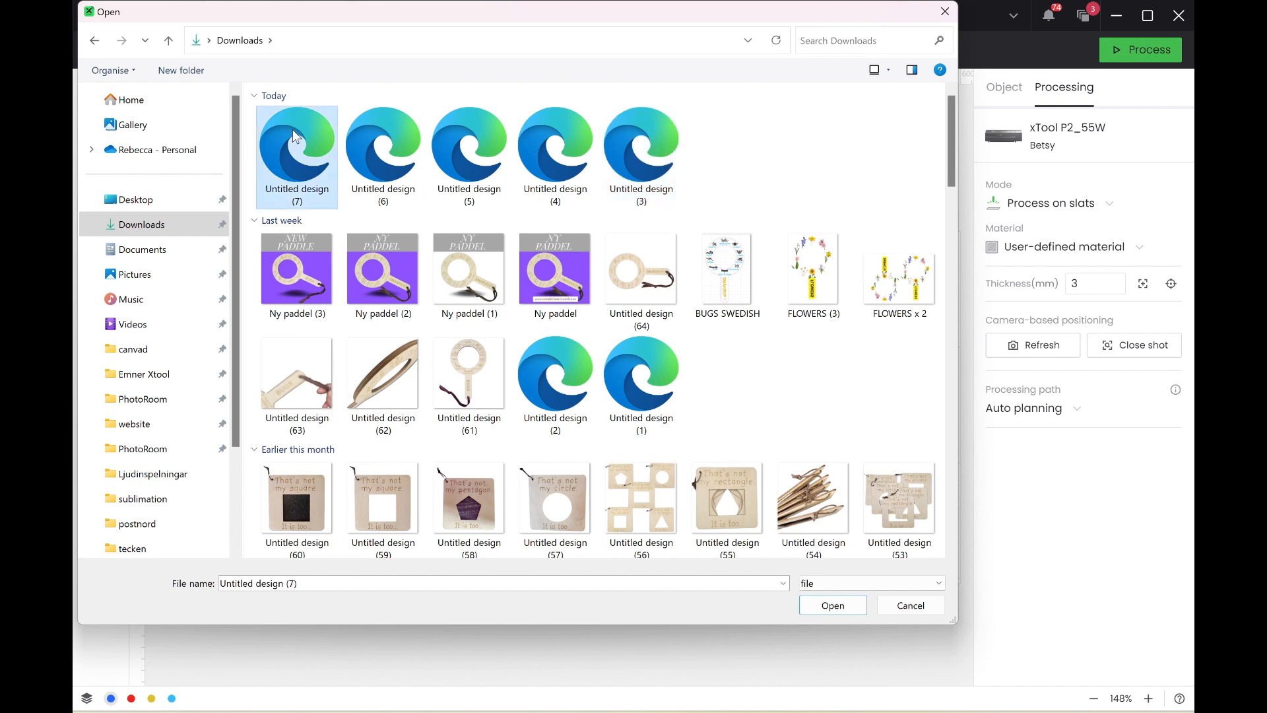
double_click(292, 130)
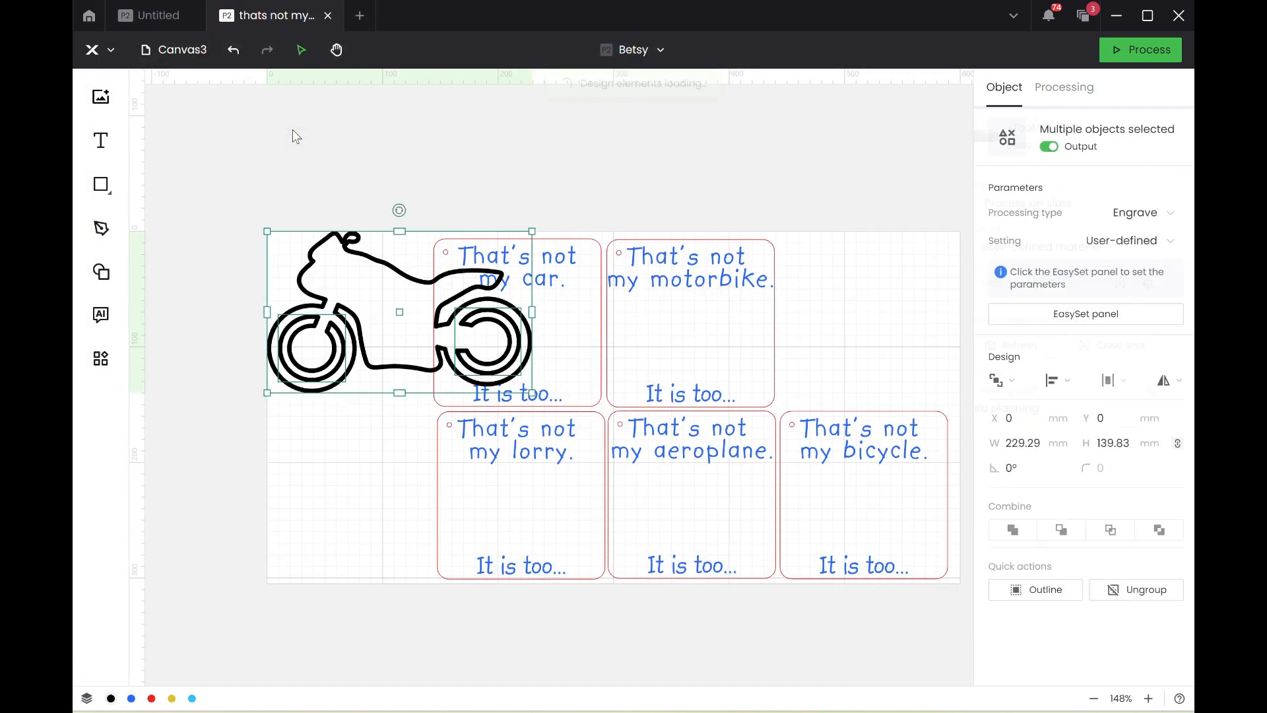
drag(344, 317, 213, 234)
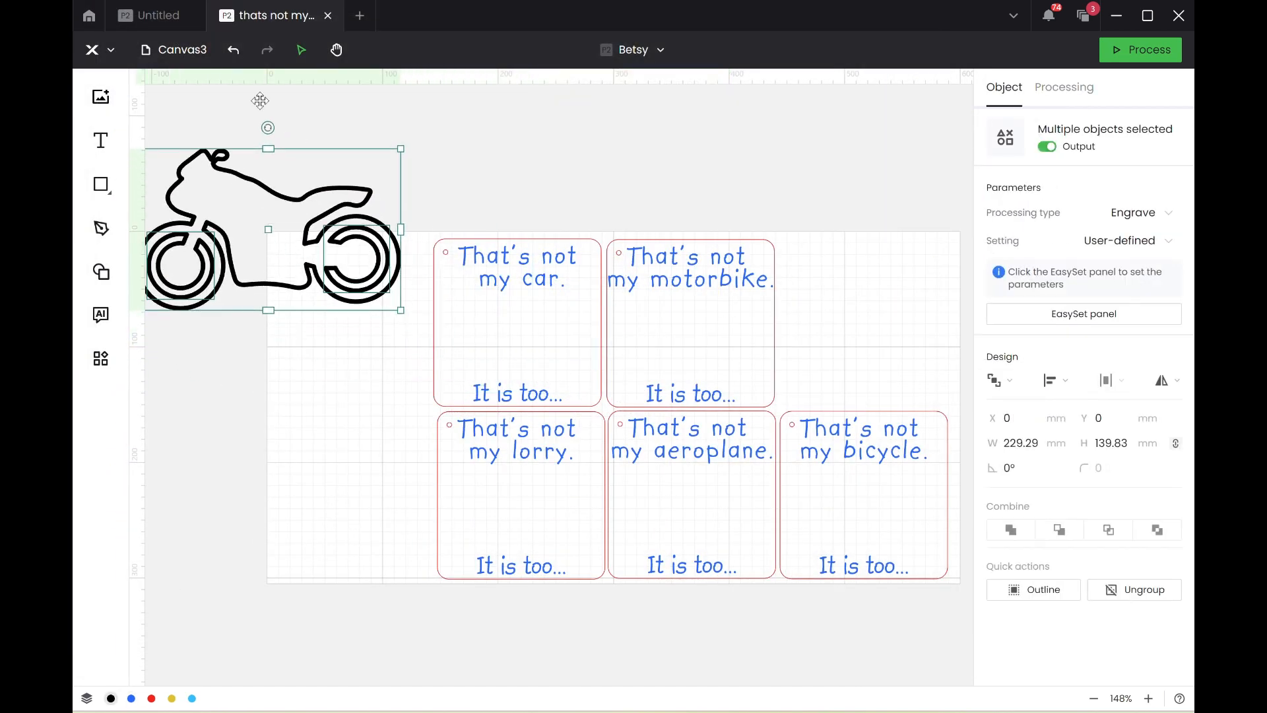
Import the bicycle, lorry and car outlines from Downloads: "Untitled design (6)", "Untitled design (5)" and "Untitled design (4)".
click(100, 99)
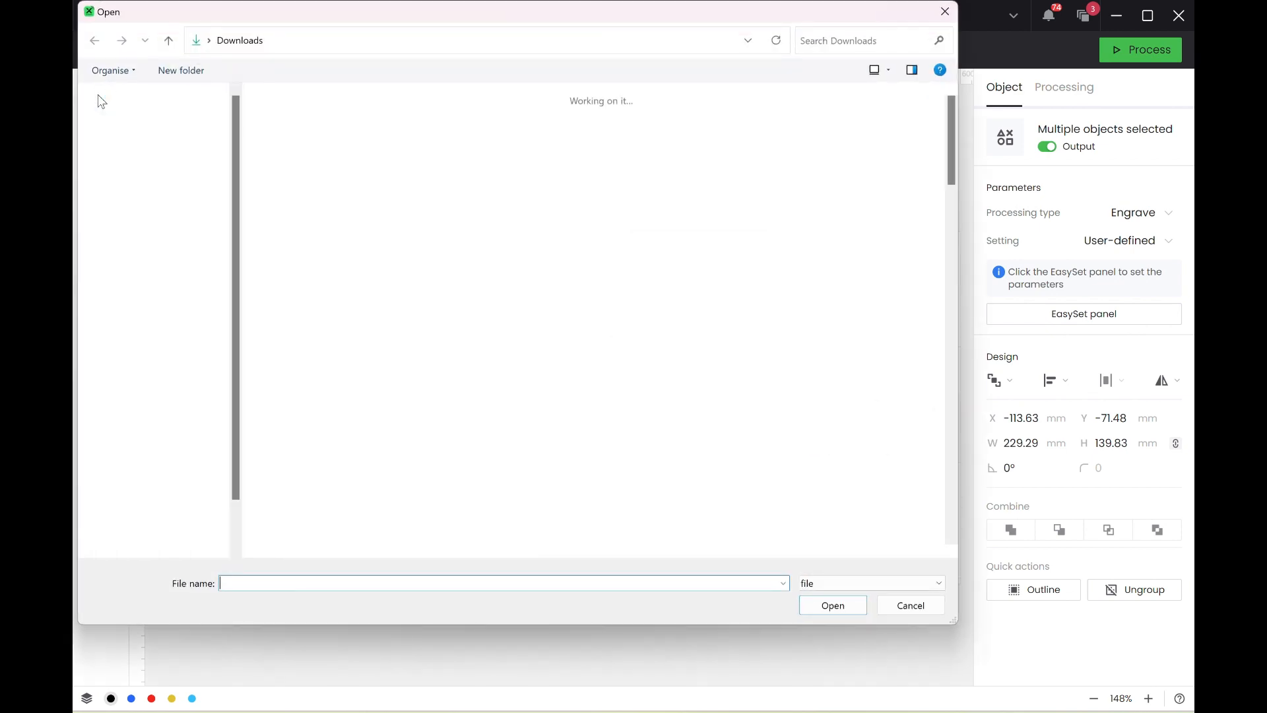
double_click(381, 150)
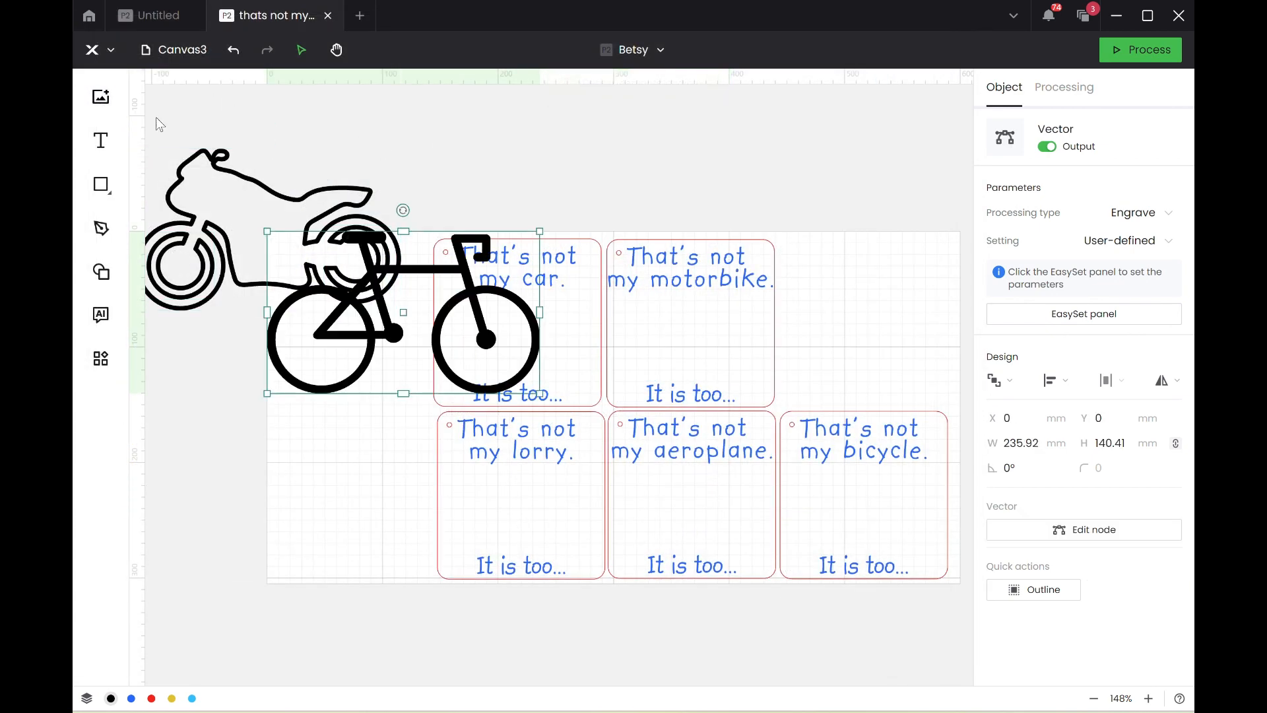
click(101, 97)
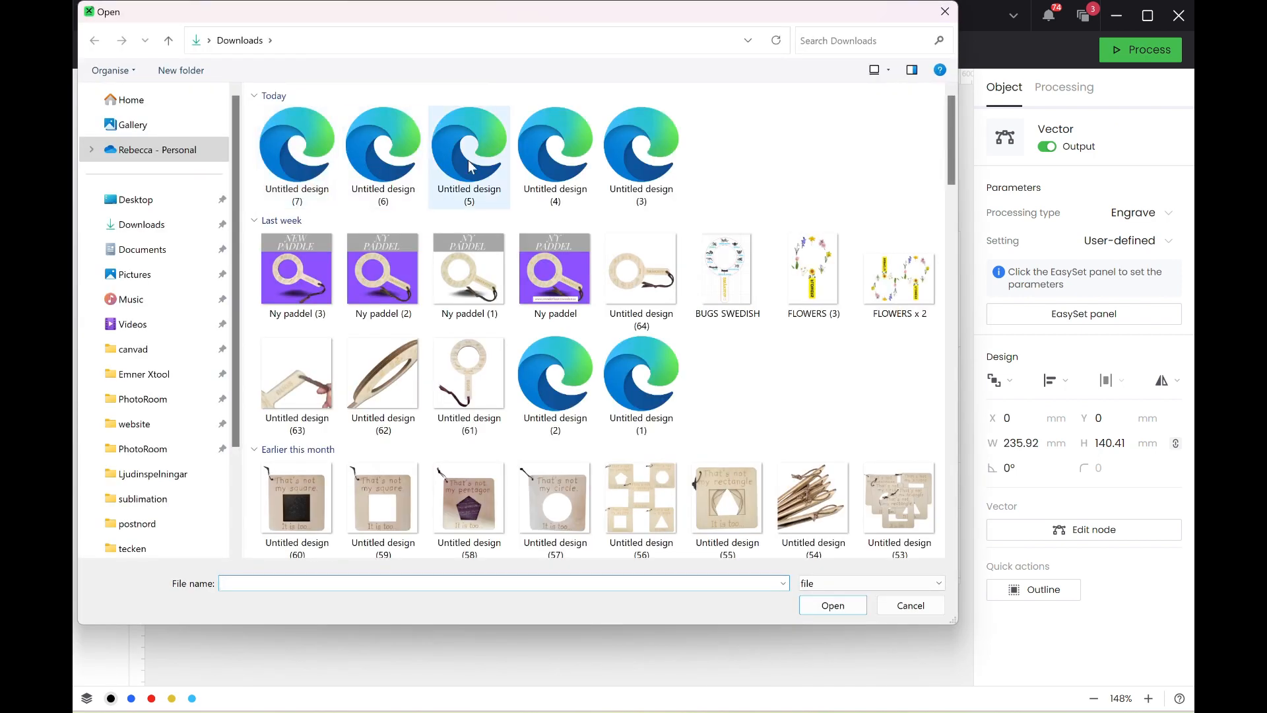
double_click(467, 144)
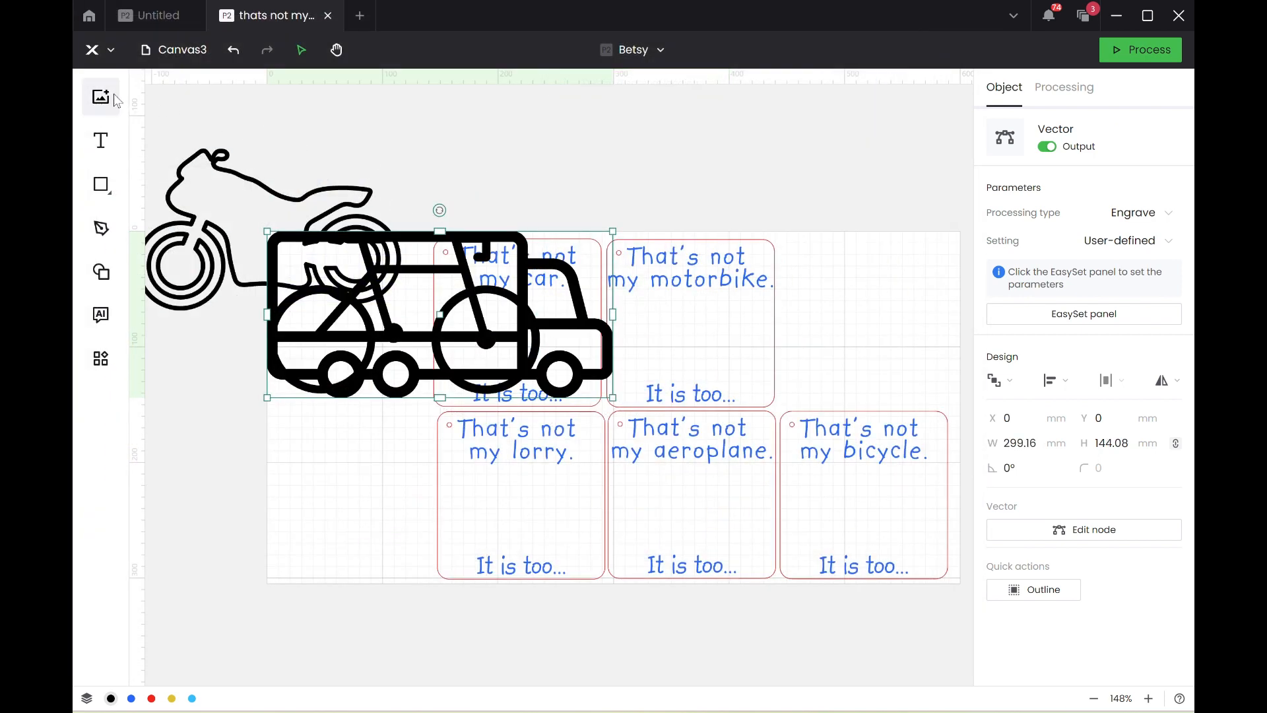
click(100, 97)
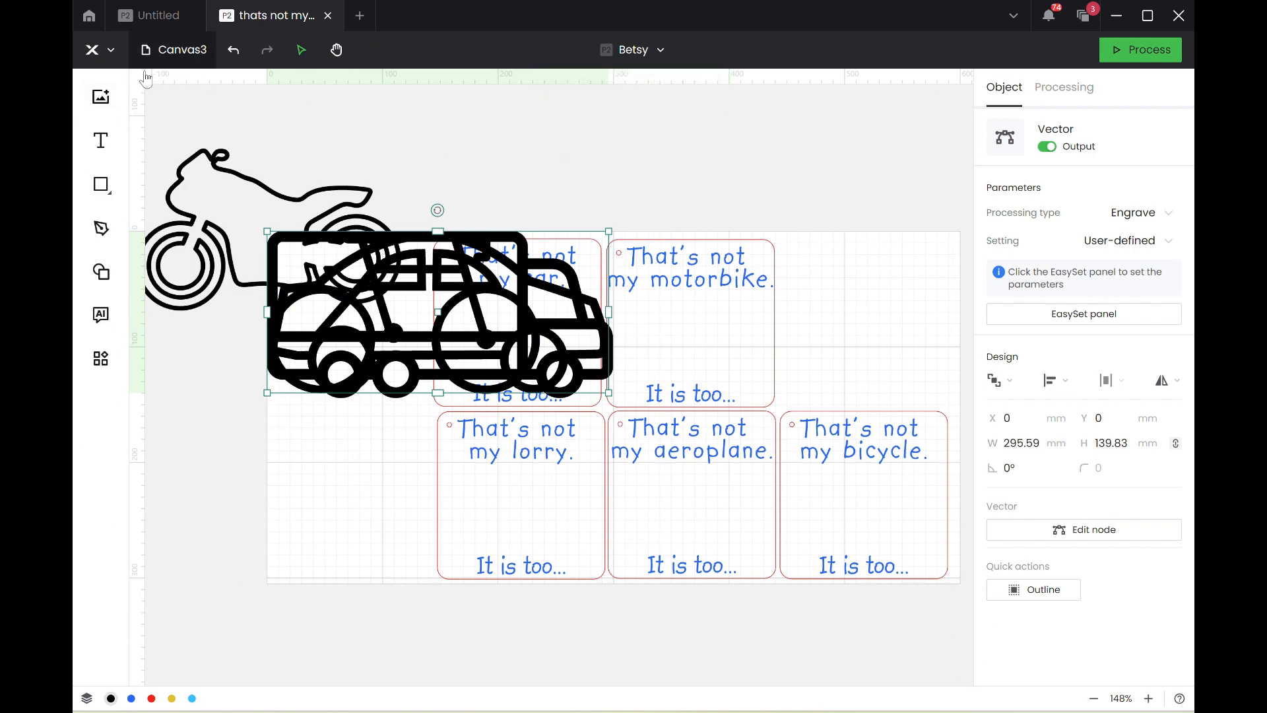
Import the aeroplane file "Untitled design (3)" scaled to fit the canvas and move it to about X 317, Y 50 mm.
click(101, 96)
double_click(627, 168)
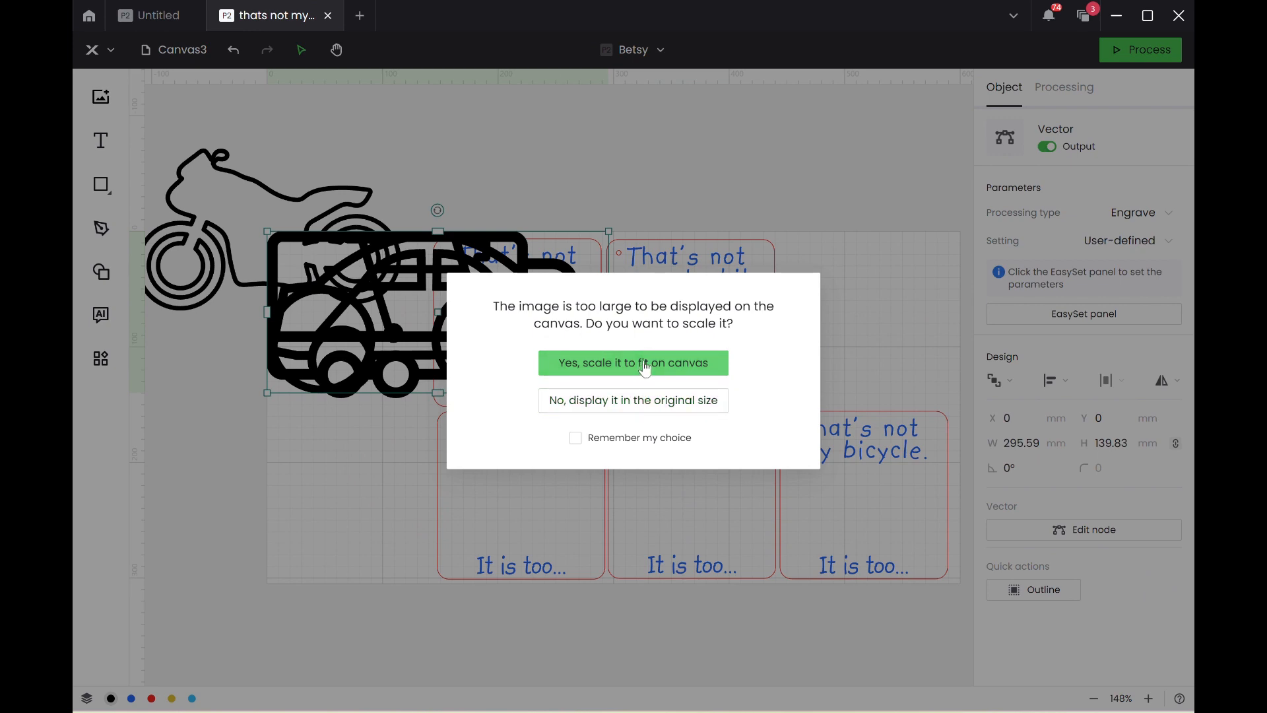
click(645, 365)
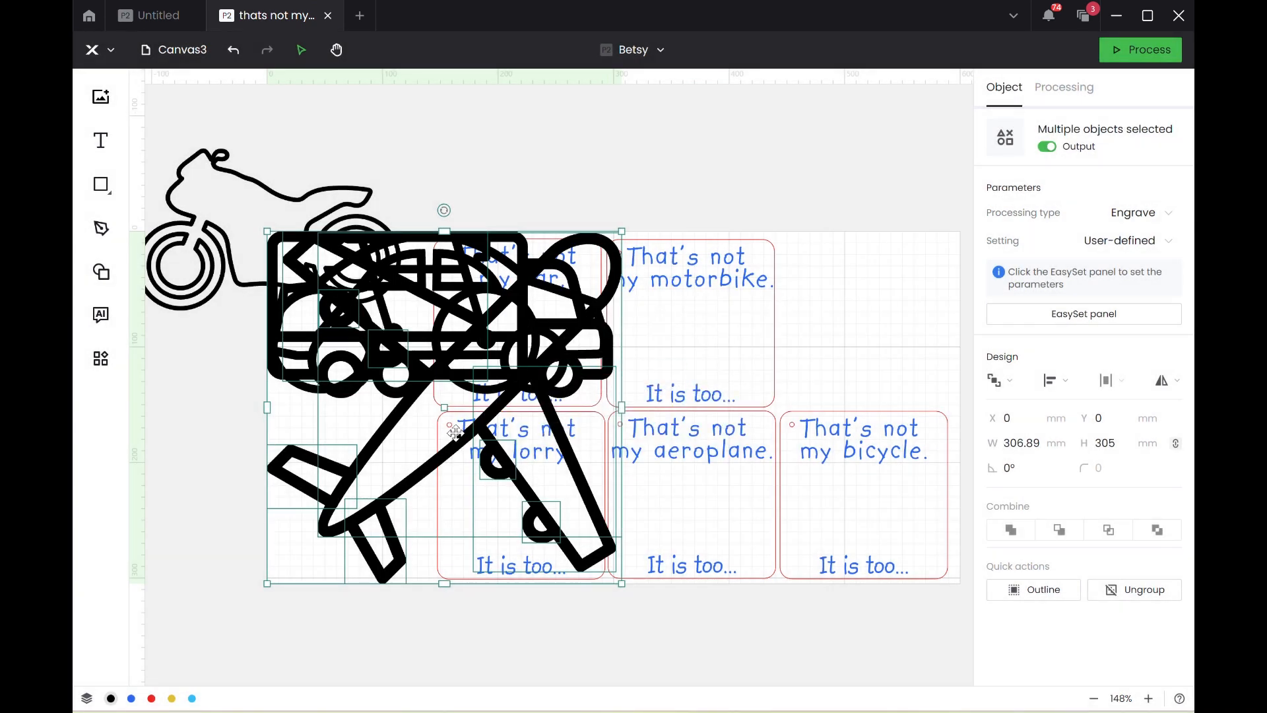
drag(457, 431, 828, 489)
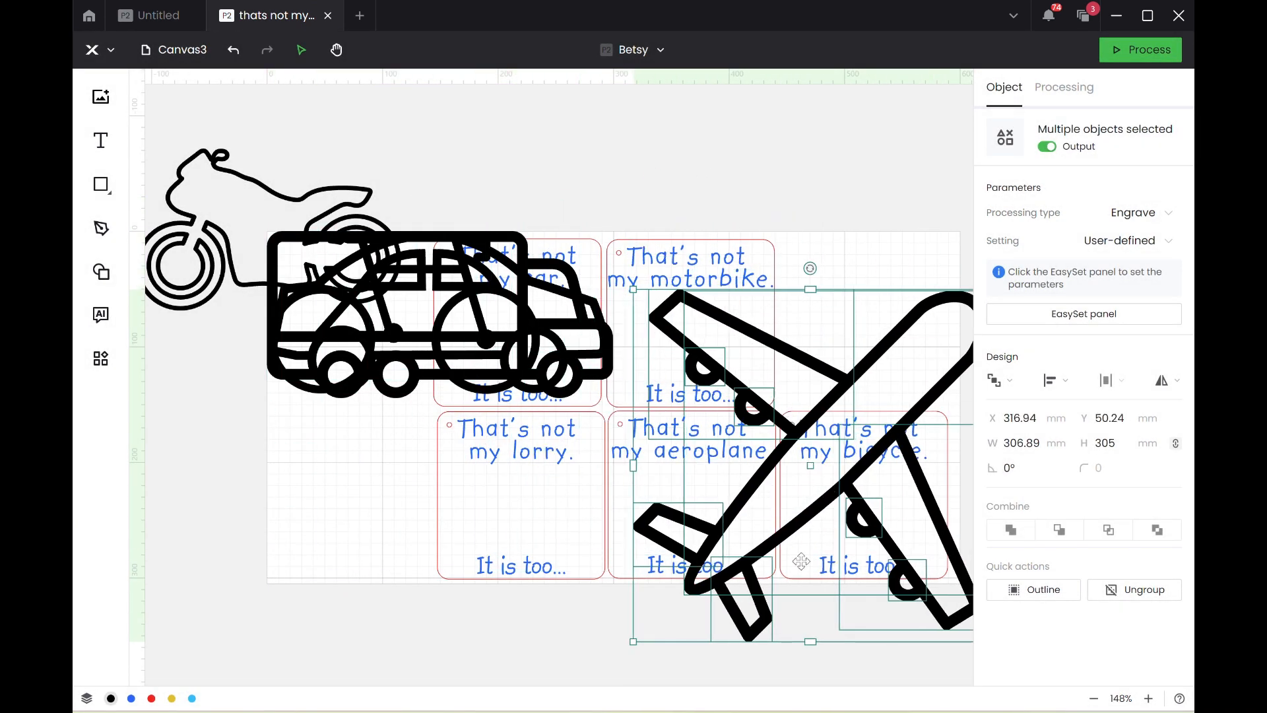
Move the aeroplane above the cards, outline it with a 2 mm offset, set the outline aside to its left and delete the original.
scroll(797, 569, down, 5)
drag(799, 564, 761, 302)
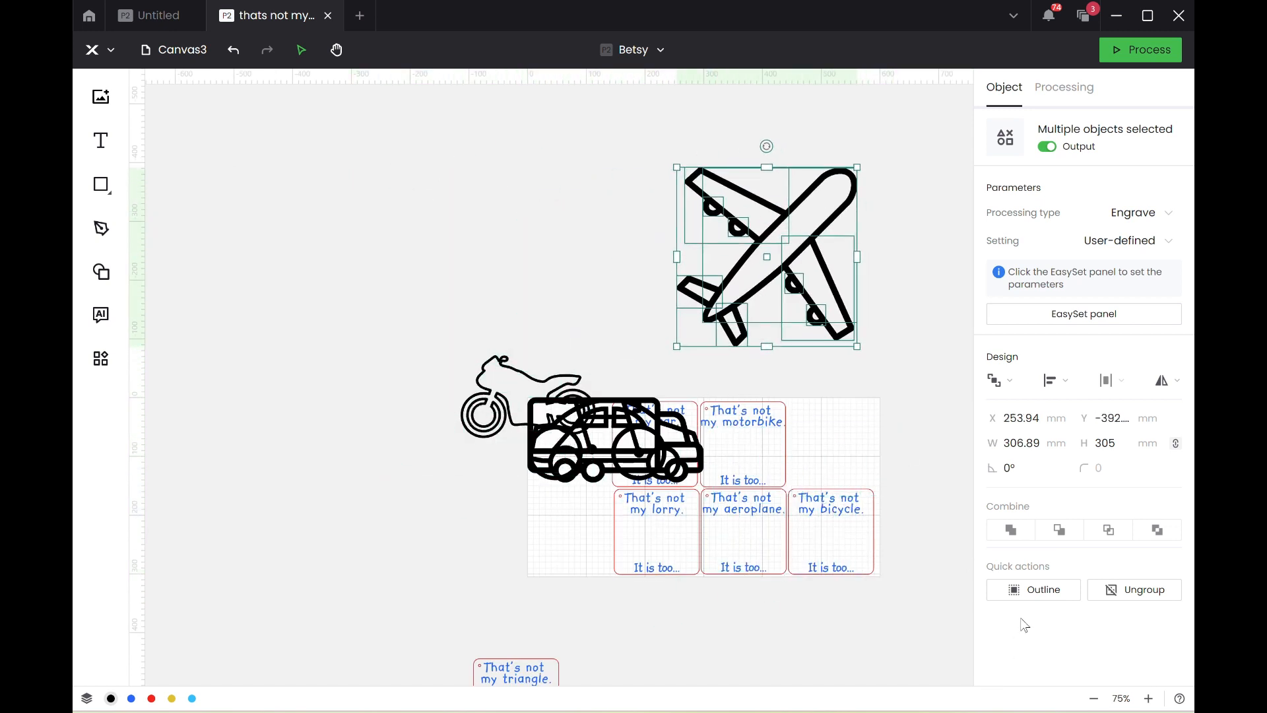
click(1035, 592)
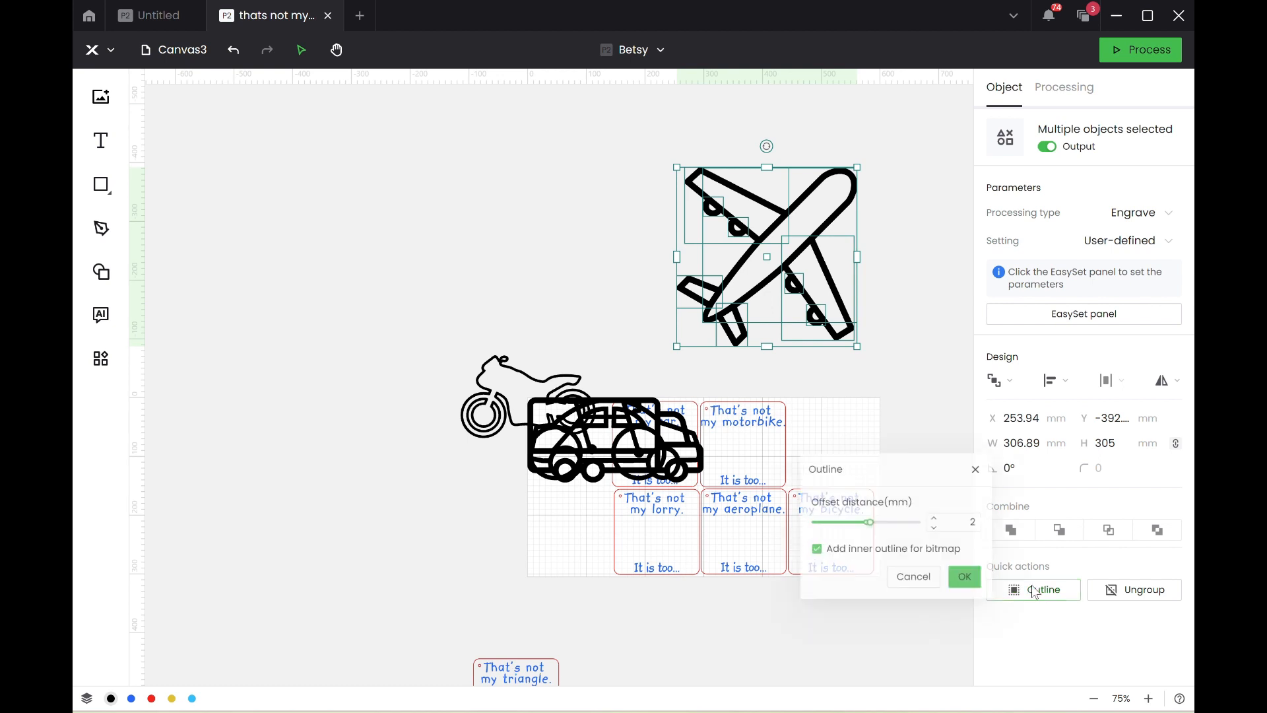
click(966, 584)
drag(853, 247, 526, 215)
click(778, 251)
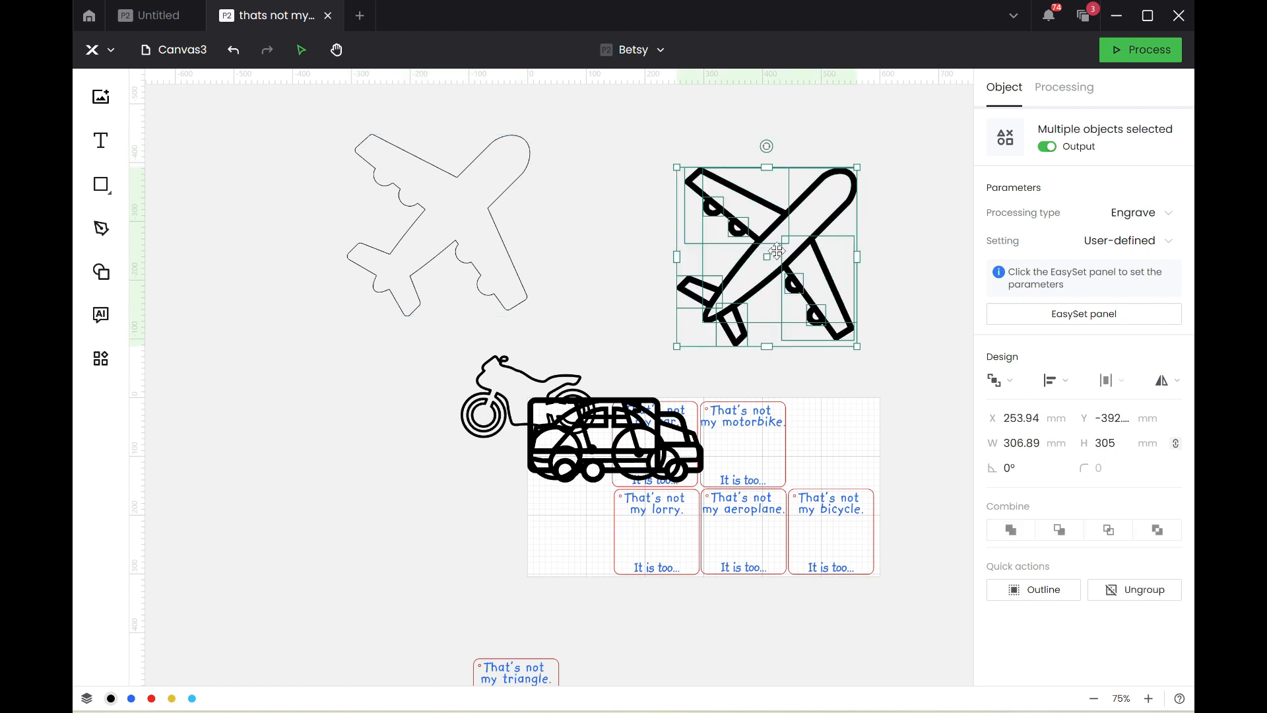
key(Delete)
Move the car above the cards, create its 2 mm offset outline, place the outline left of the work area and delete the original.
drag(619, 473, 753, 255)
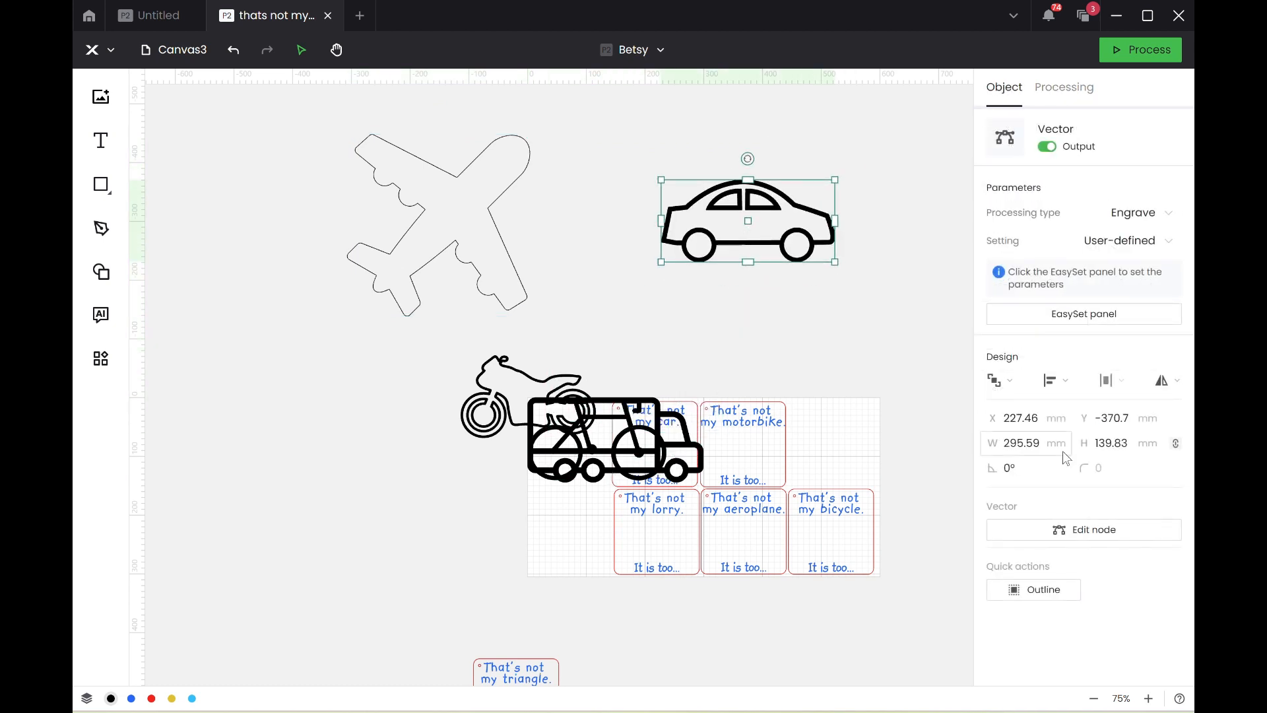
click(1023, 589)
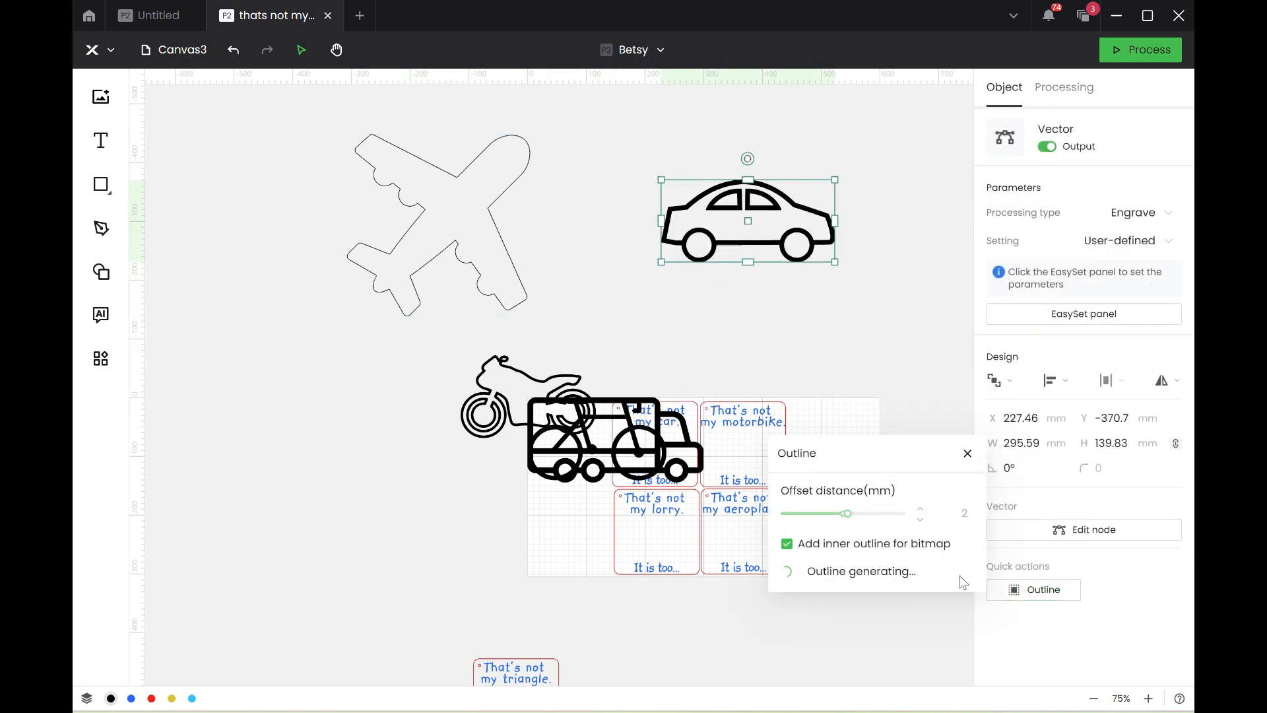
click(956, 577)
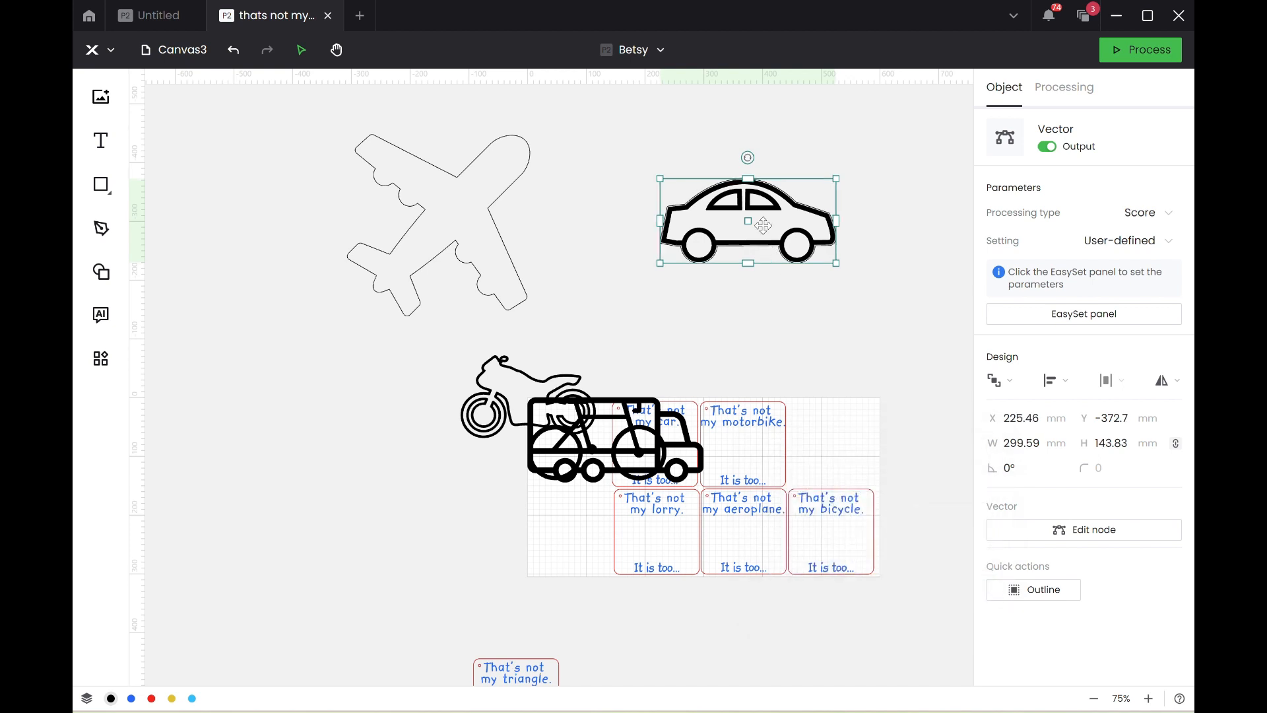
drag(764, 222, 337, 420)
click(749, 246)
key(Delete)
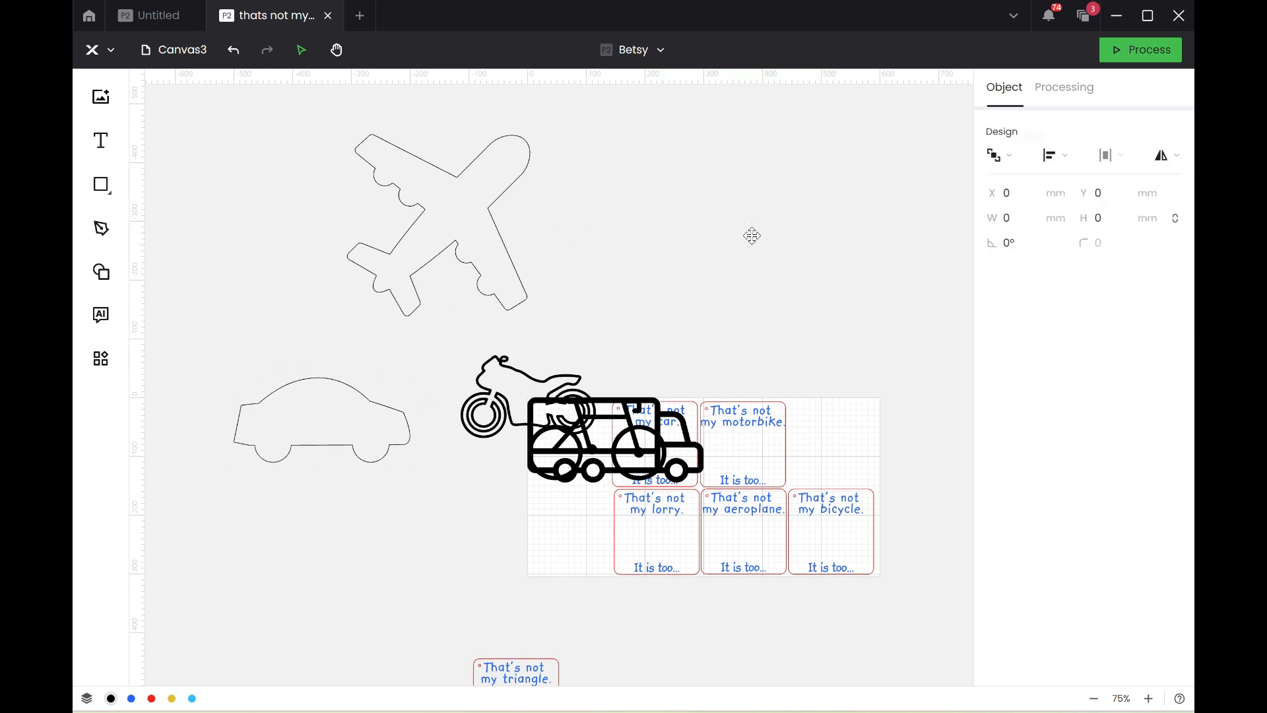
Move the lorry above the cards, create its 2 mm offset outline, place the outline just above the work area and delete the original.
click(611, 403)
drag(571, 416, 730, 177)
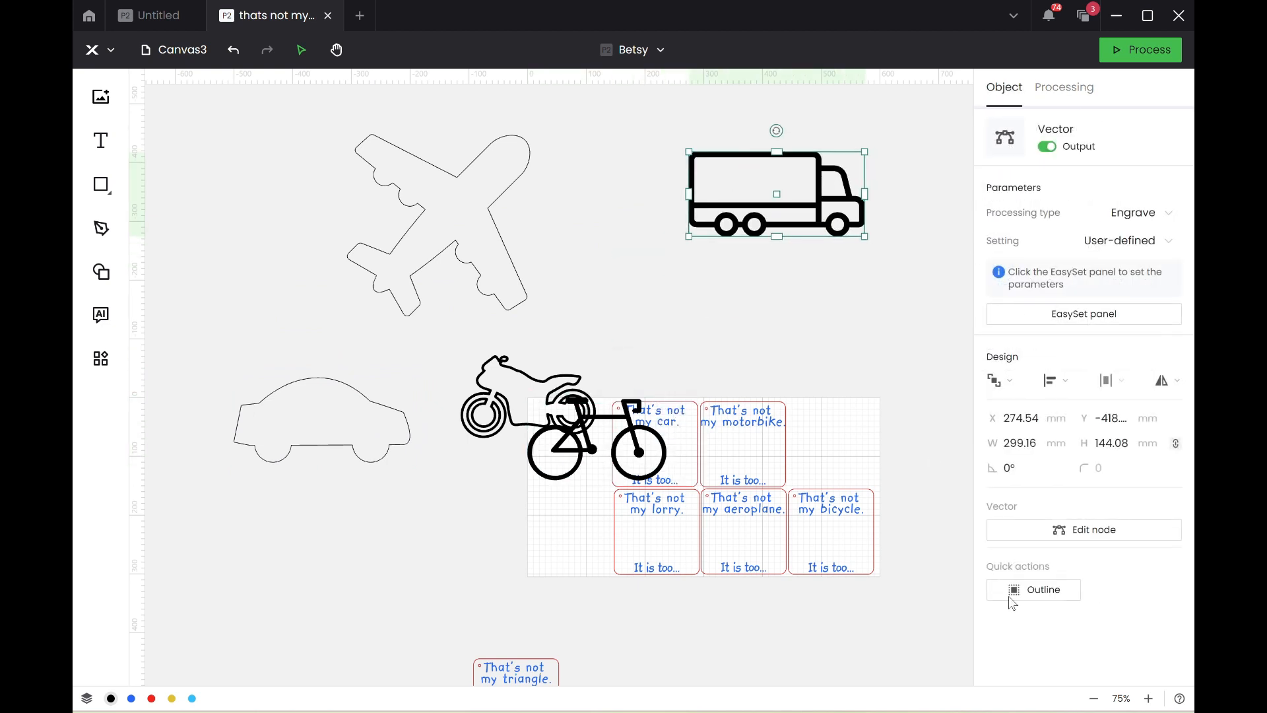
click(1030, 584)
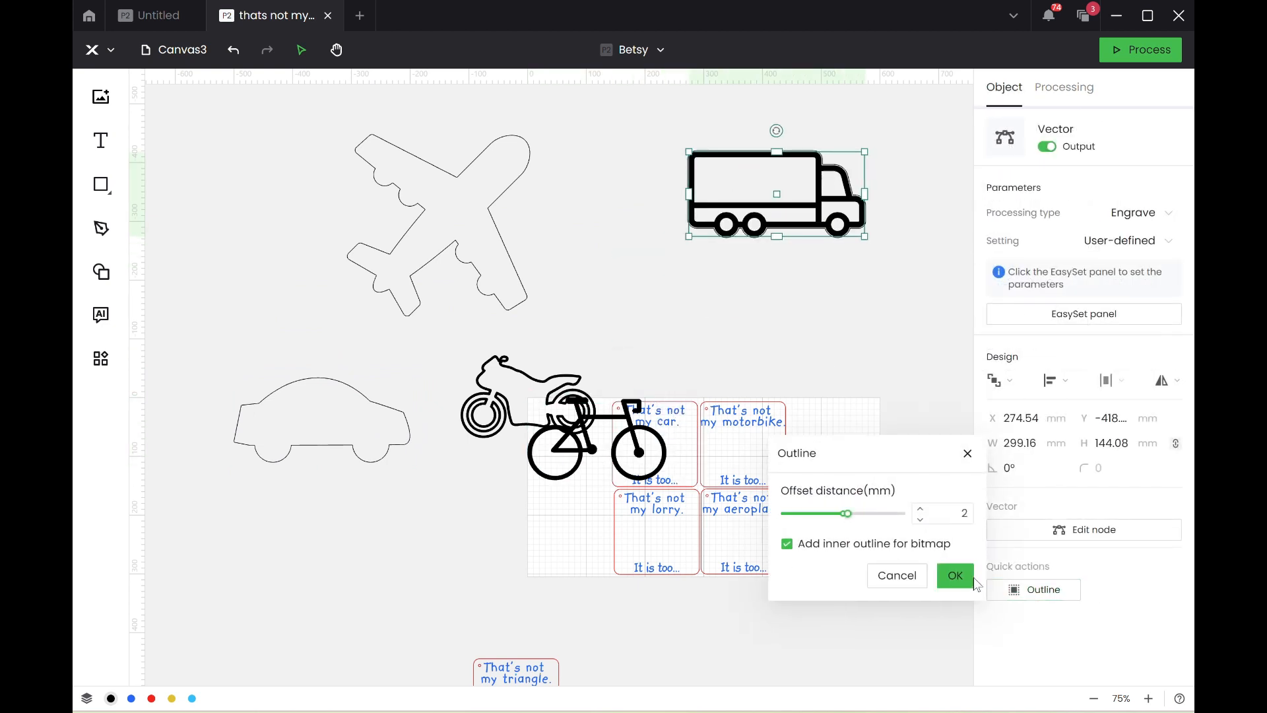
click(955, 576)
drag(805, 188, 761, 311)
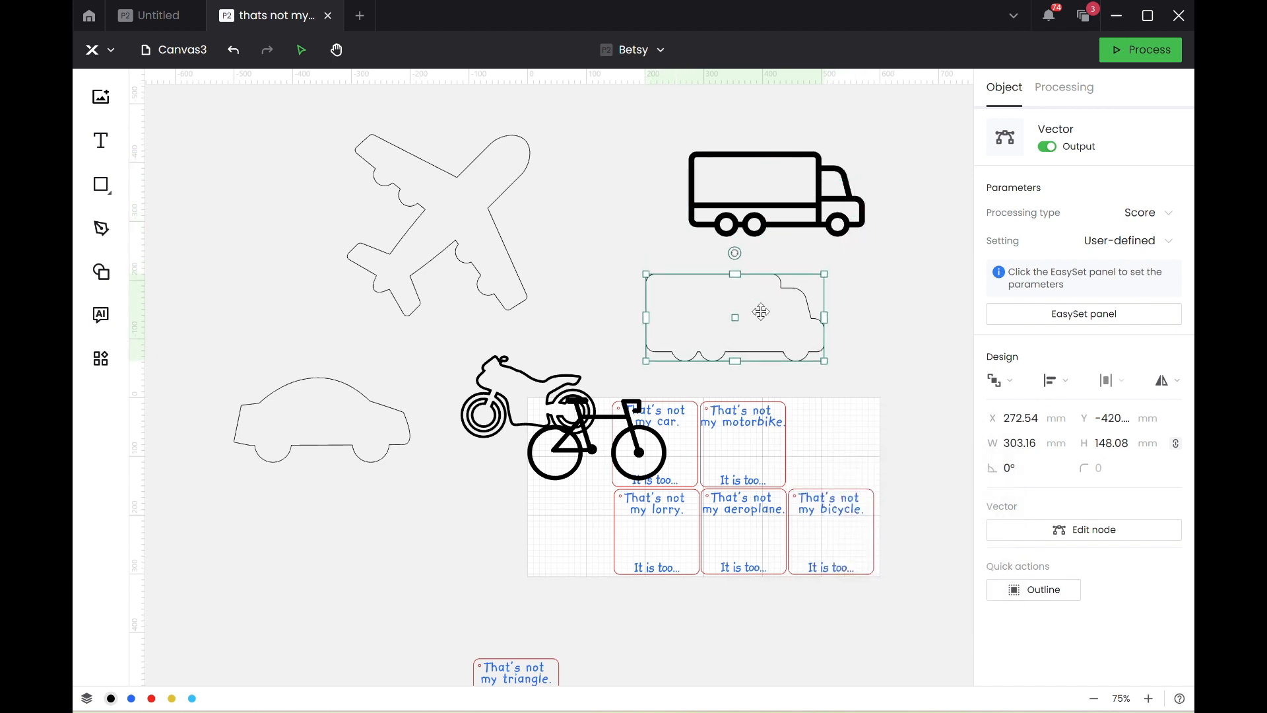
click(781, 215)
key(Delete)
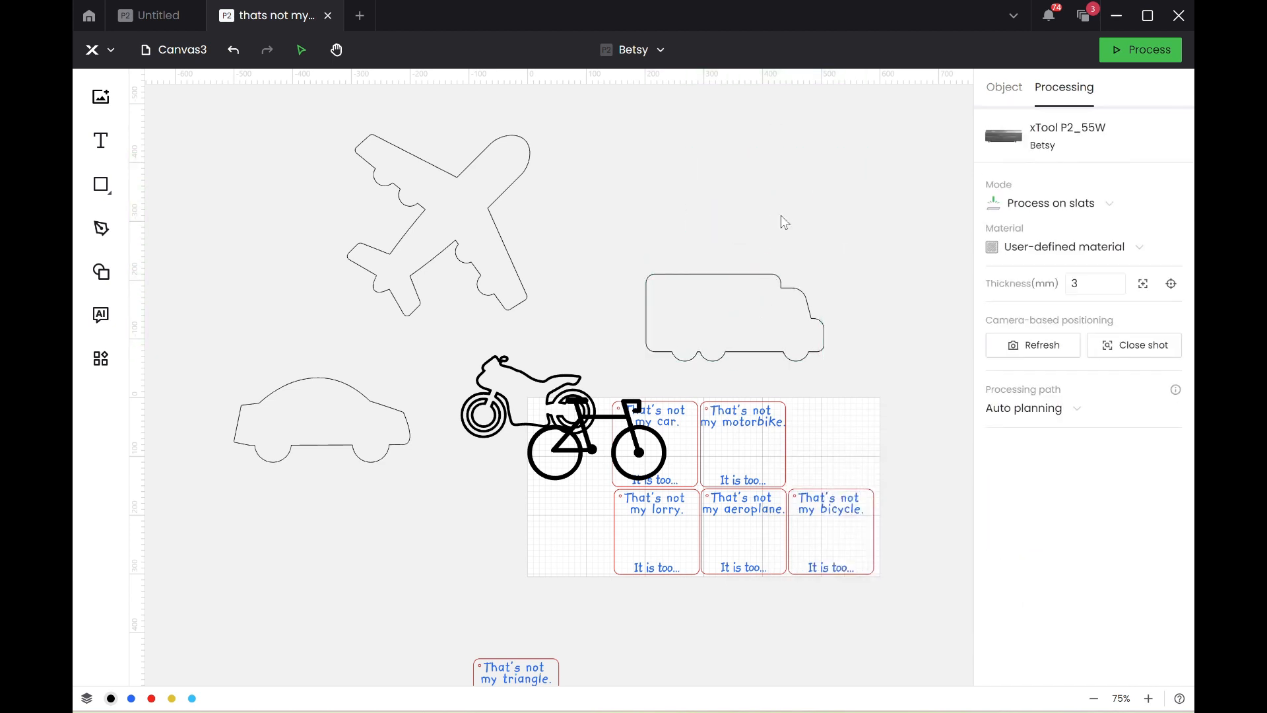
Move the bicycle above the cards, outline it with a 2 mm offset, place the outline right of the lorry and delete the original.
drag(578, 453, 747, 190)
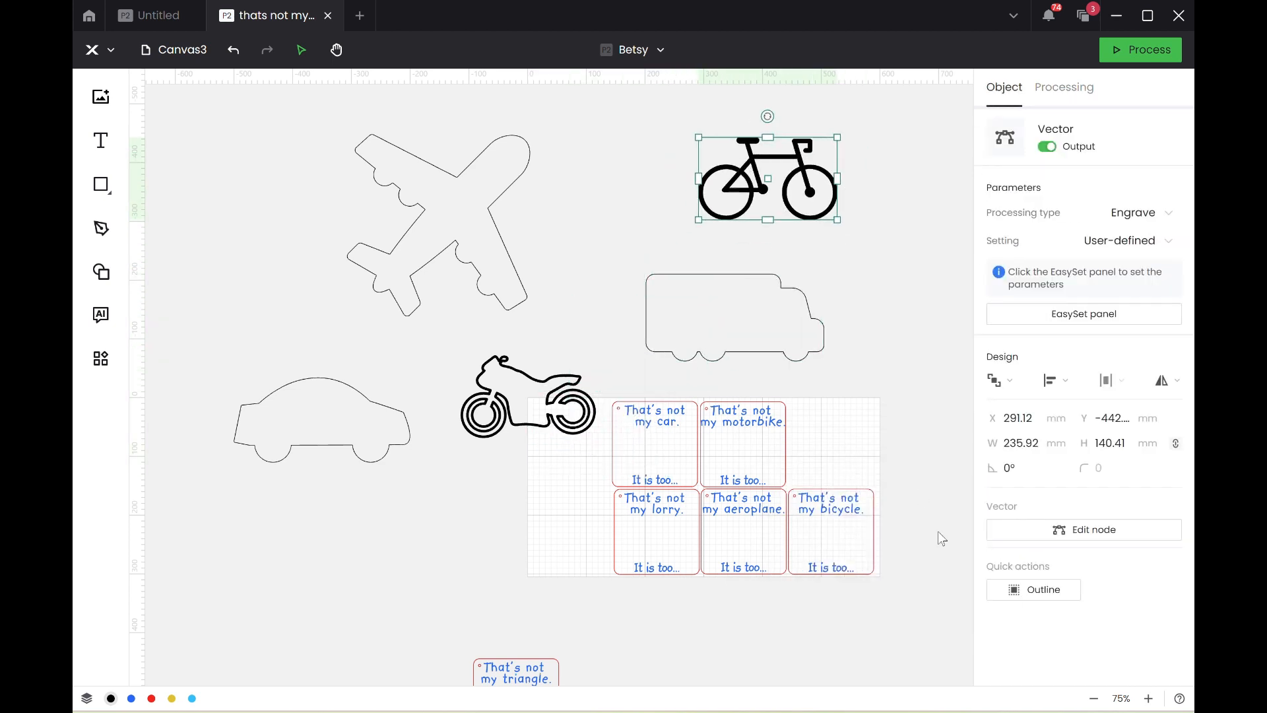
click(1013, 595)
click(955, 576)
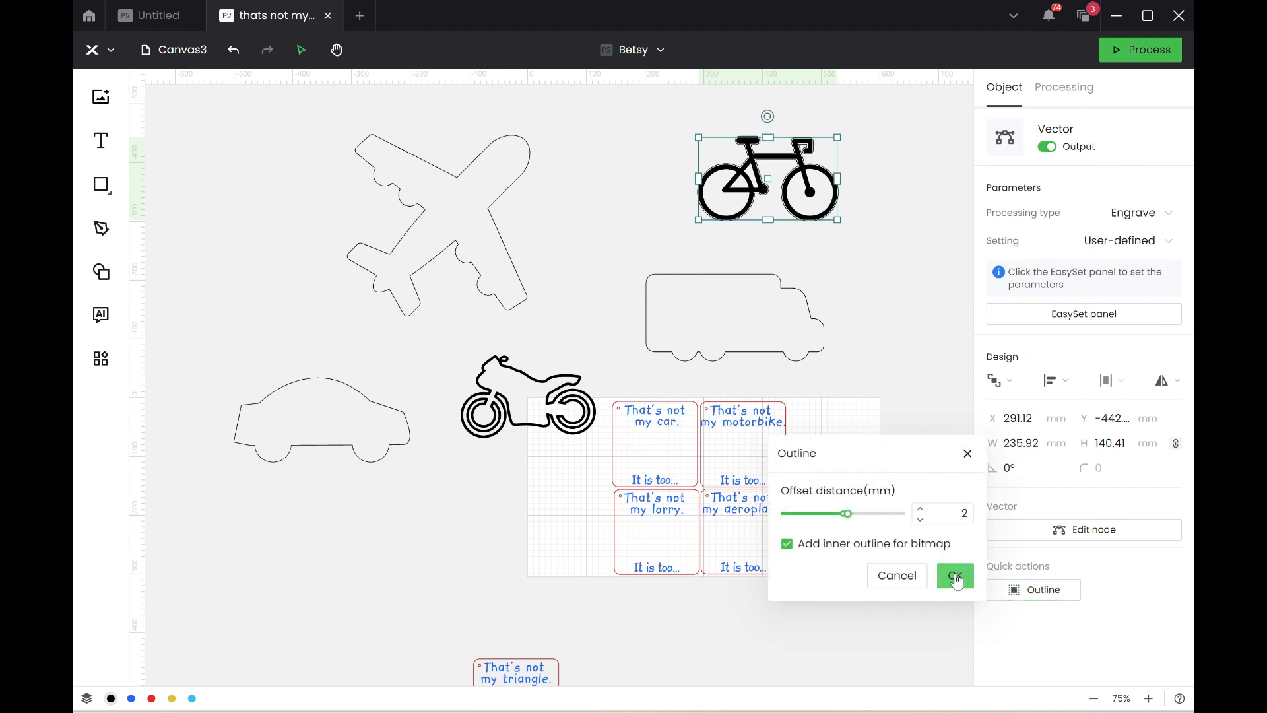
drag(779, 153, 901, 239)
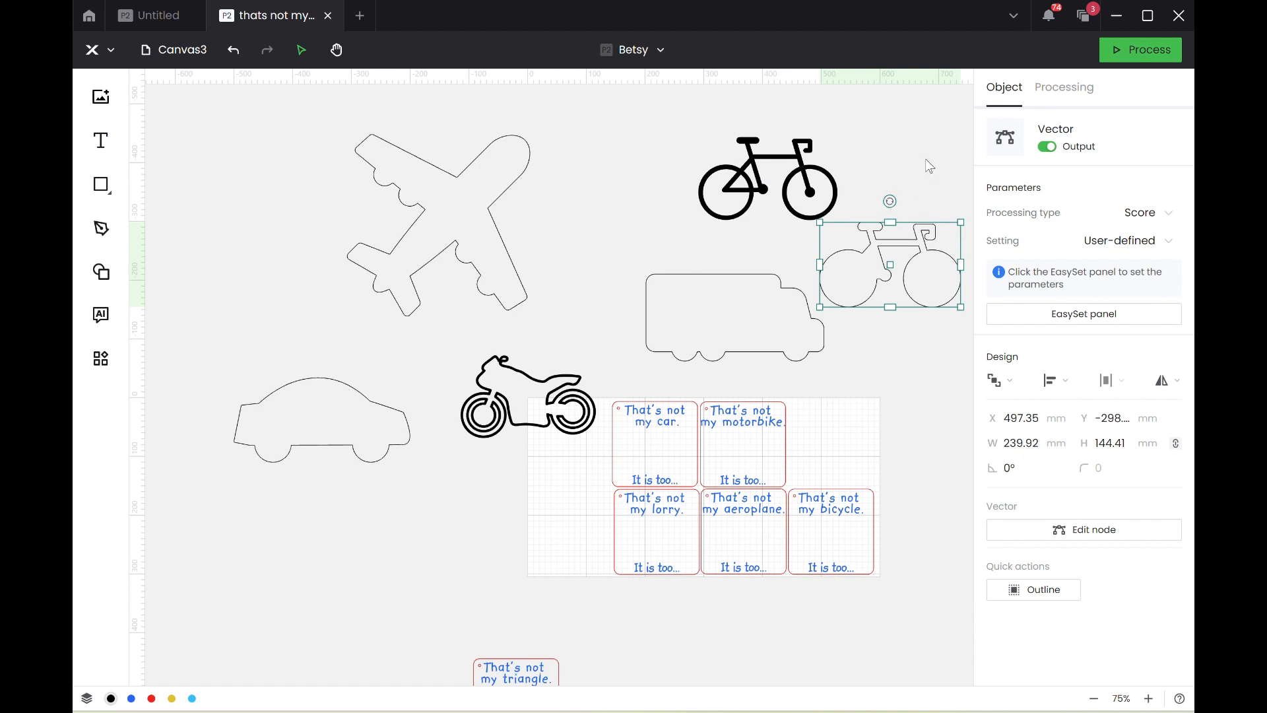
click(784, 162)
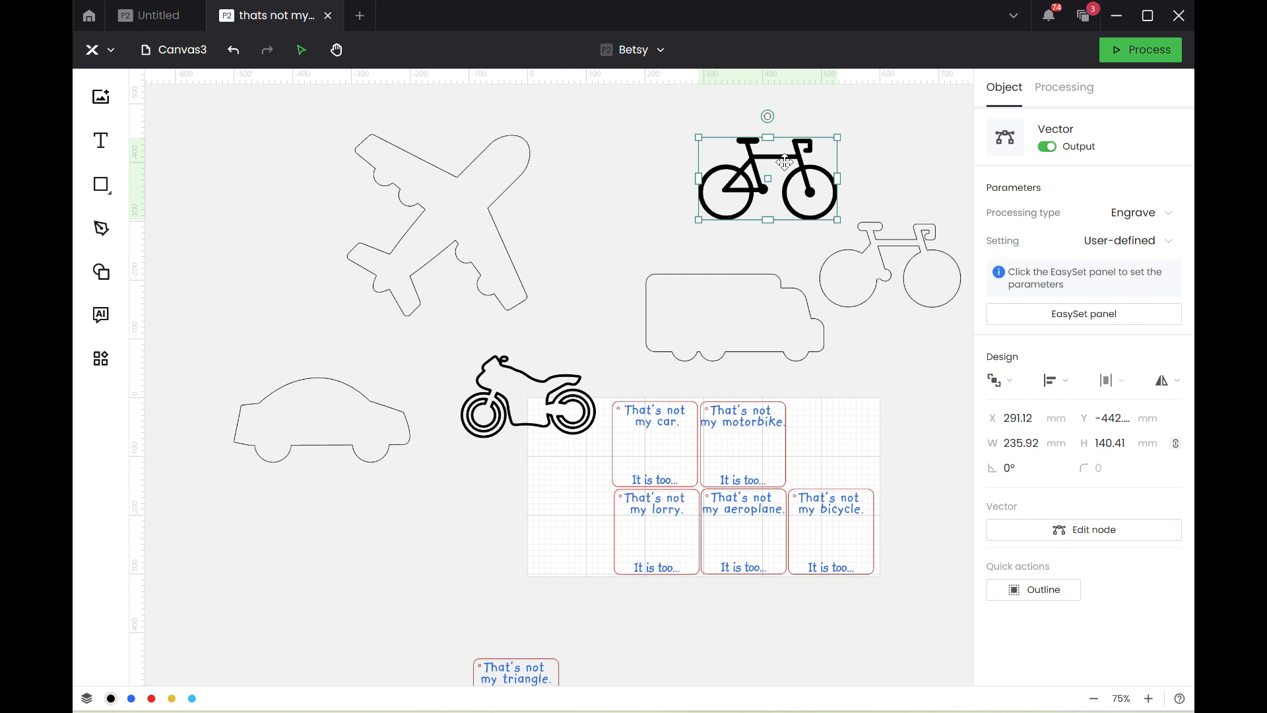
key(Delete)
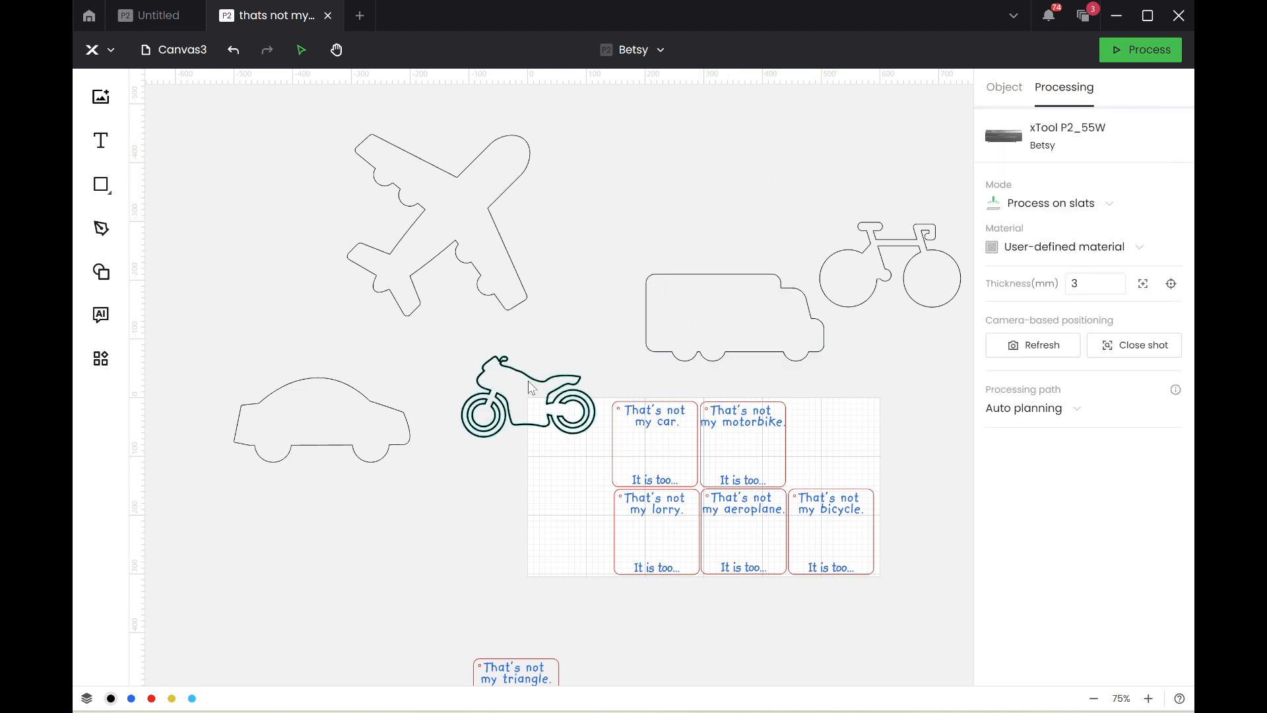
Move the motorbike above the lorry, create its 2 mm offset outline, place the outline beside the car outline and delete the original.
drag(532, 388, 712, 184)
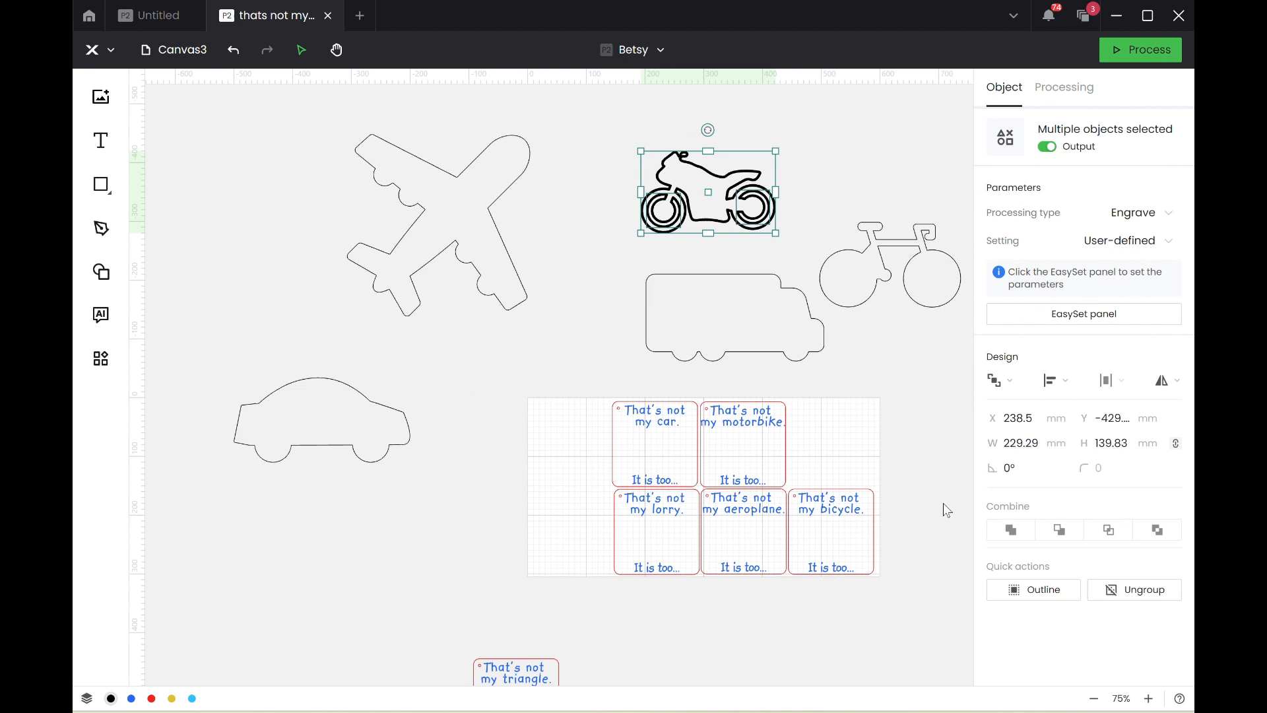
click(1055, 600)
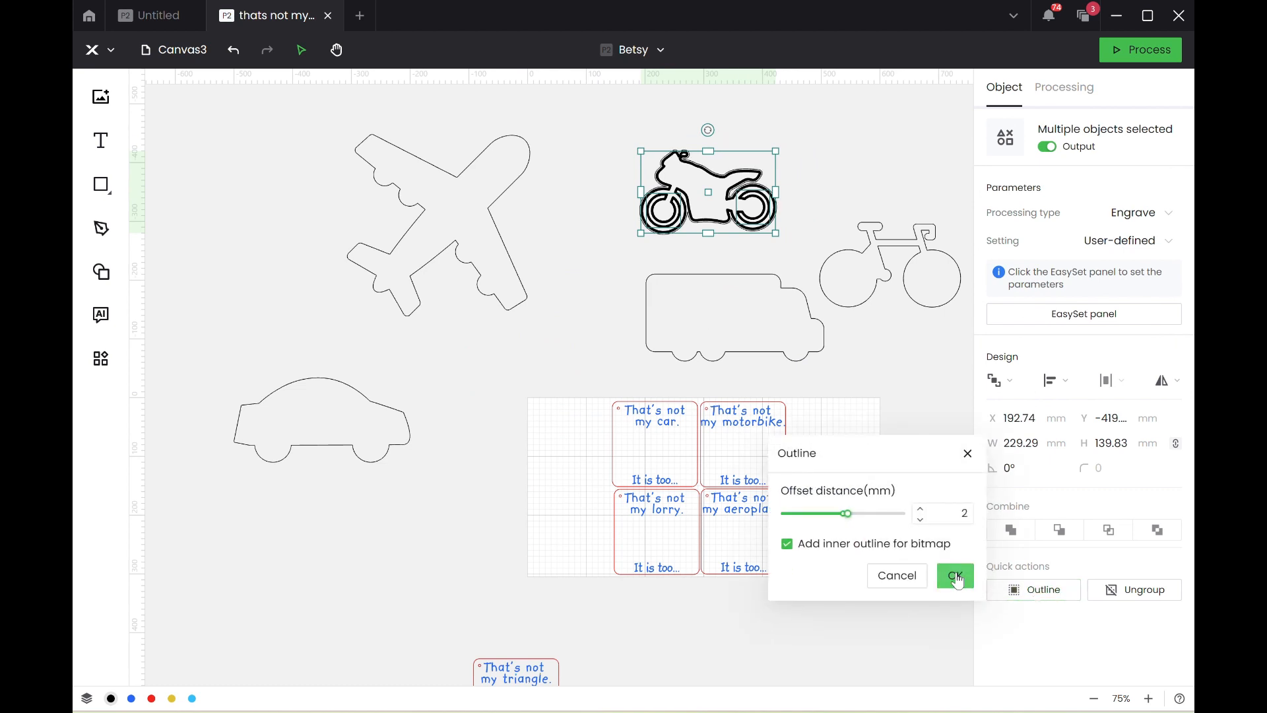
click(957, 579)
drag(709, 212, 520, 399)
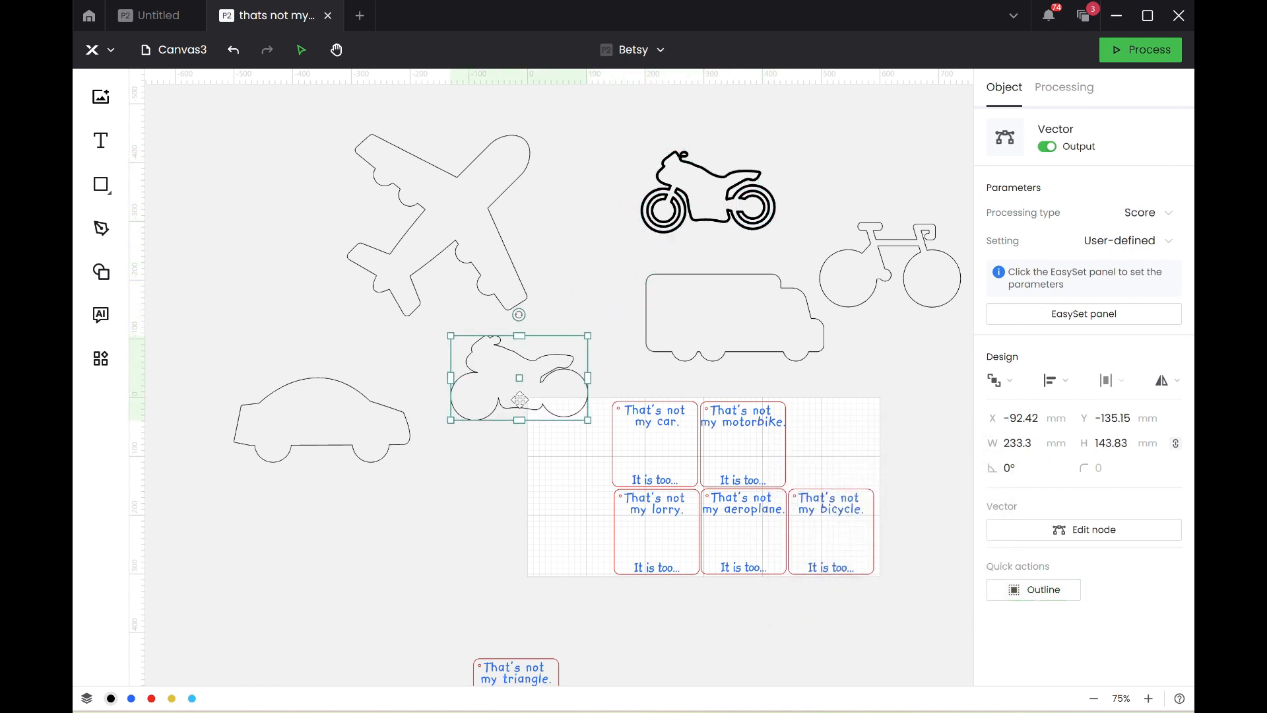
click(719, 198)
key(Delete)
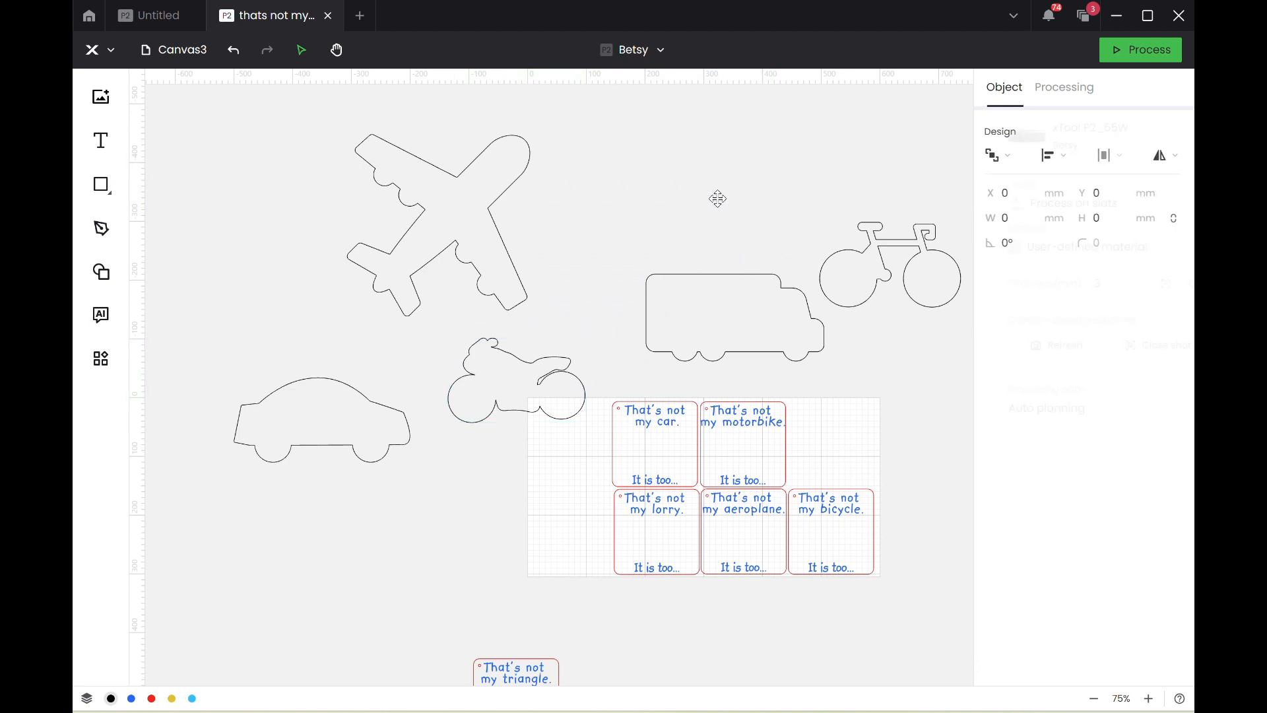
Delete the bicycle outline, and switch to Canva to search the graphics for "vehicle outline".
click(914, 236)
key(Delete)
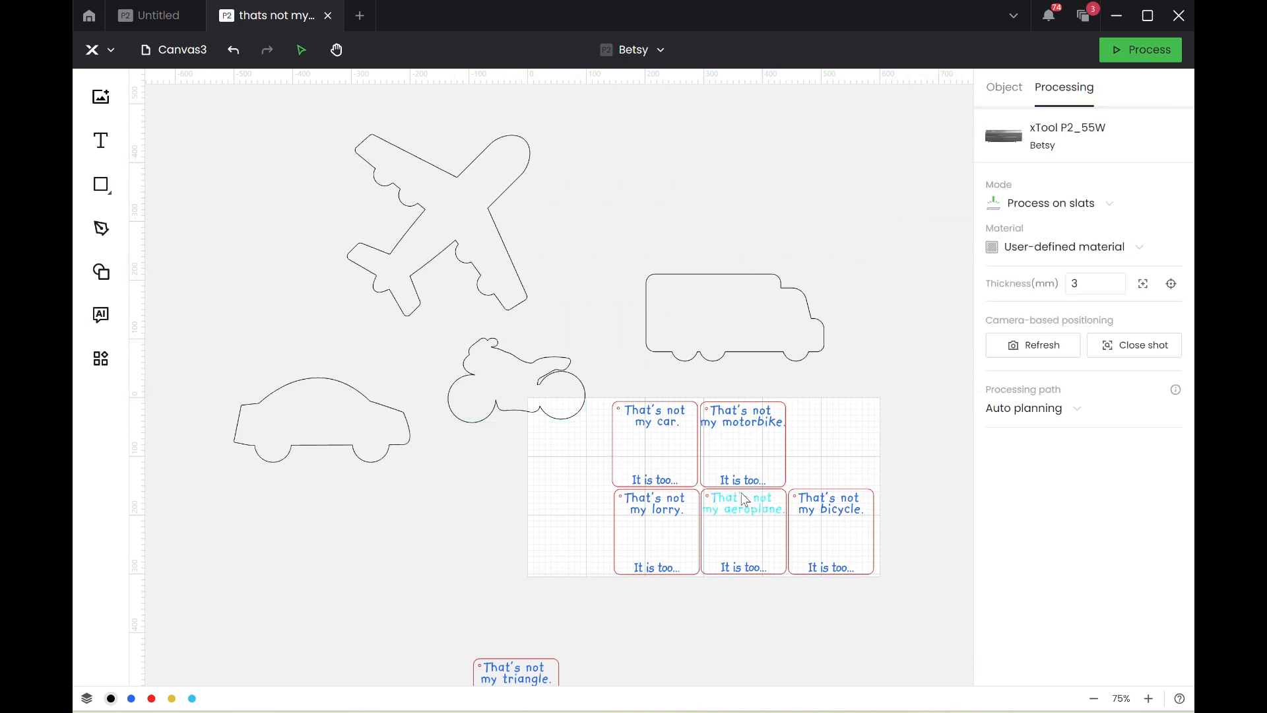
mouse_move(716, 700)
click(750, 635)
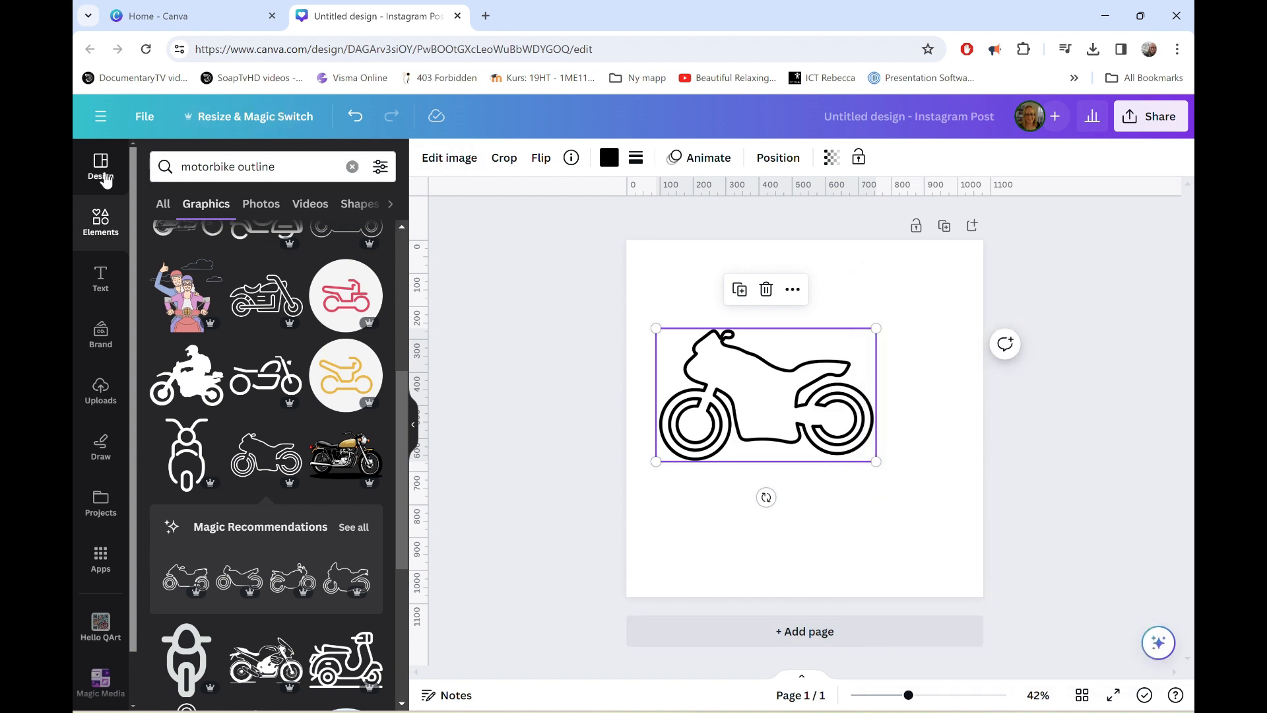
double_click(221, 166)
text(v)
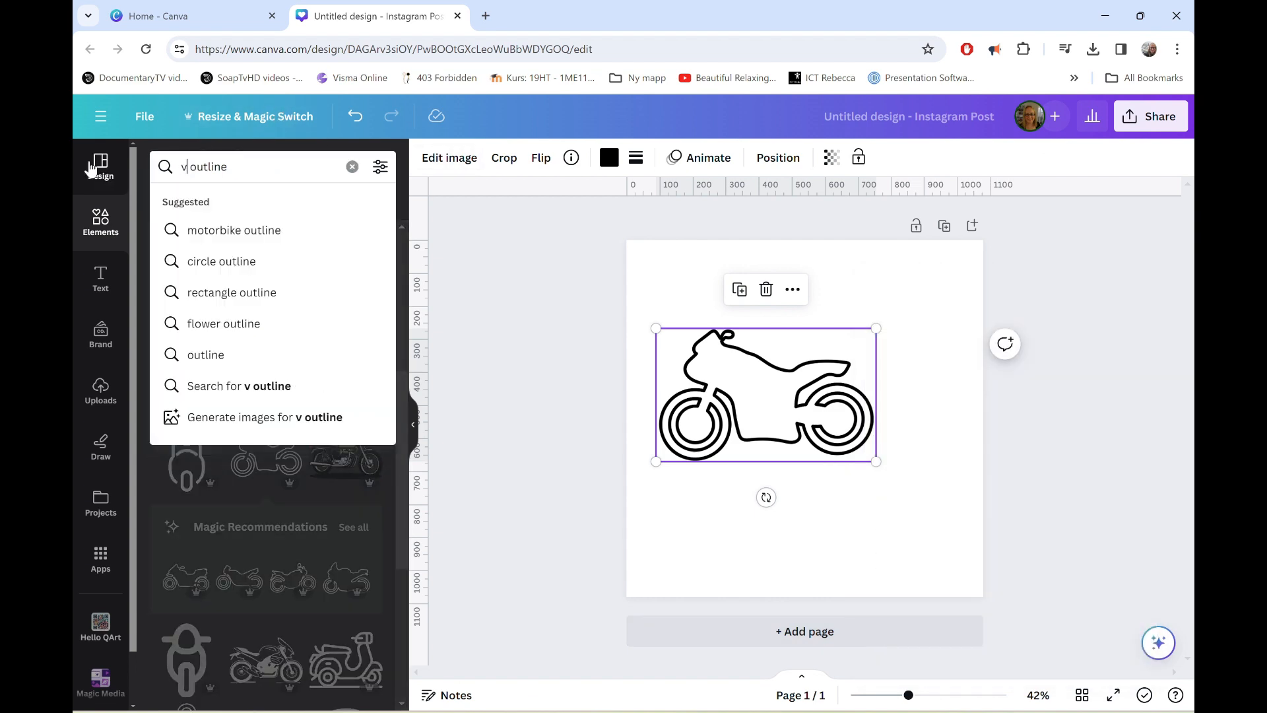
text(ehicle)
key(Return)
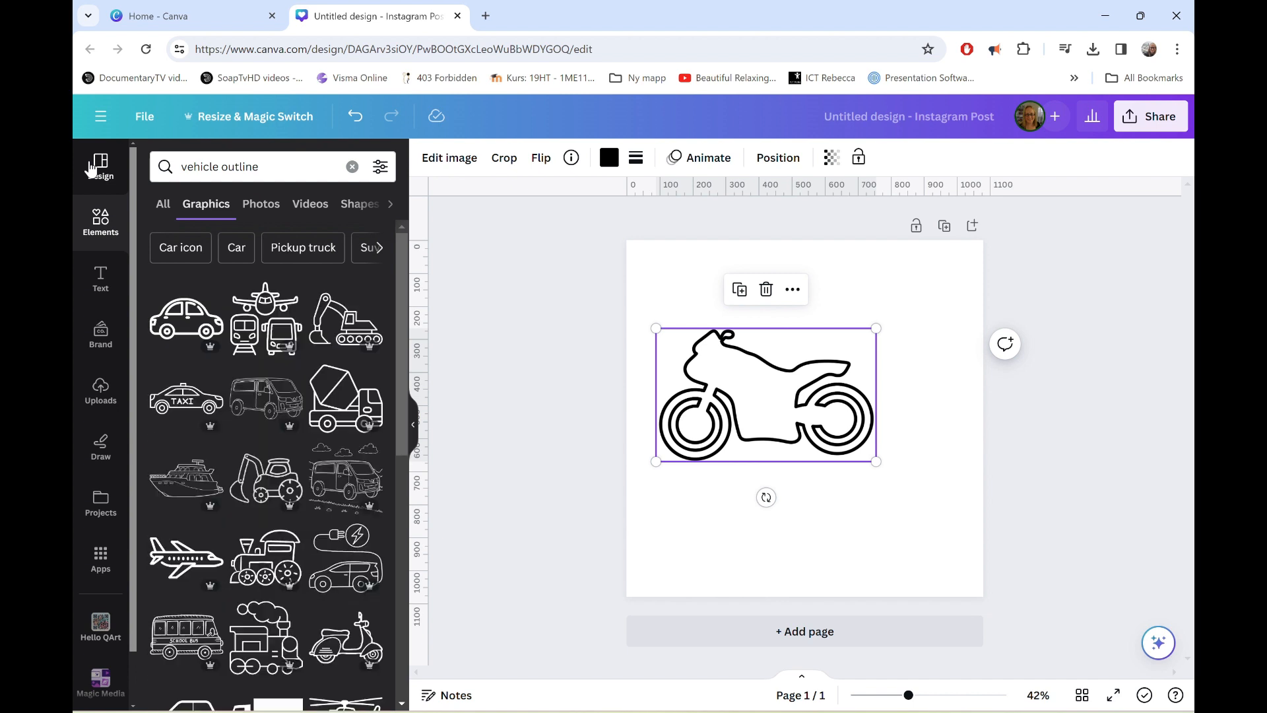
Replace the motorbike on the Canva page with the tracked excavator outline graphic and move it toward the page's lower right.
click(346, 320)
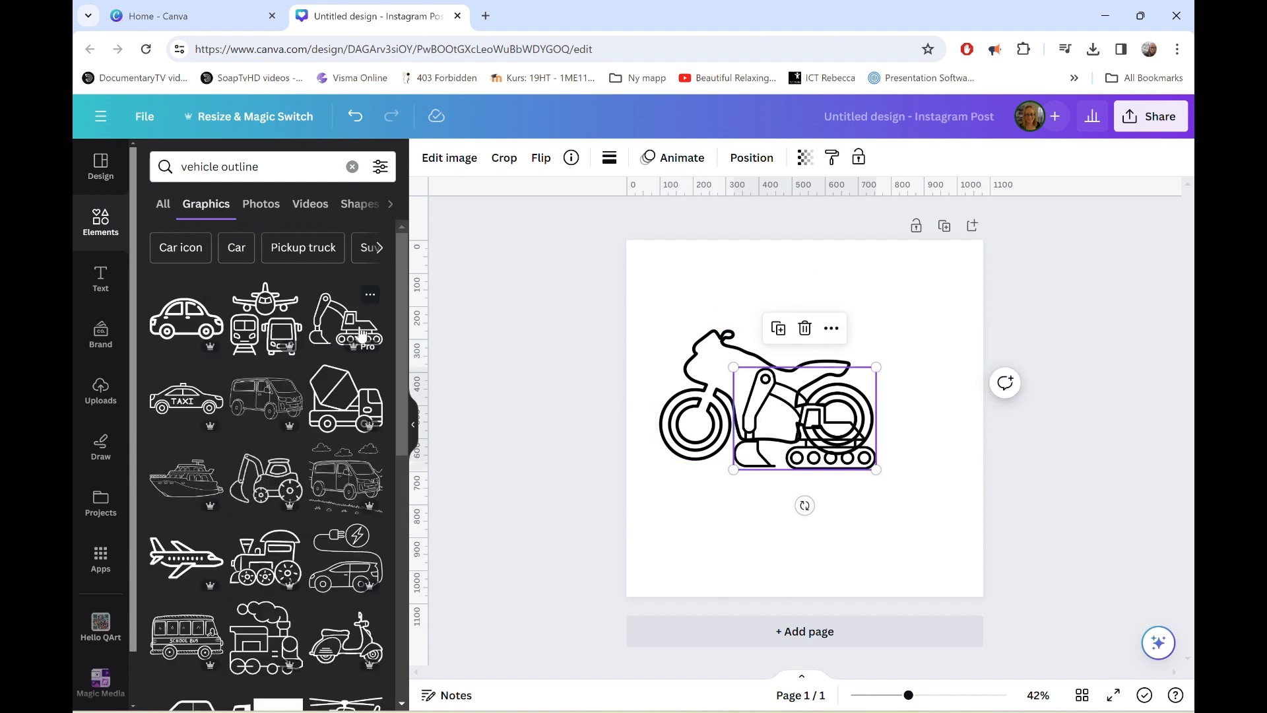
key(Delete)
click(736, 422)
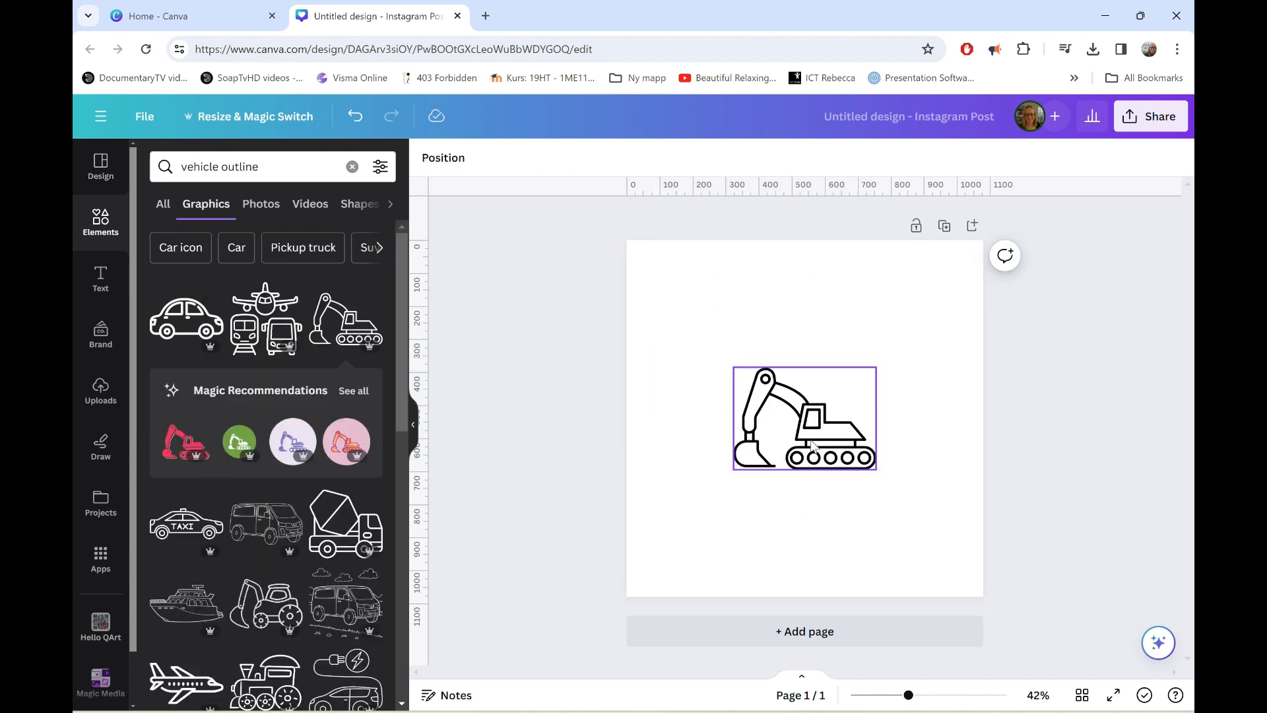
drag(736, 423, 820, 496)
Download the excavator design as an SVG.
click(1148, 117)
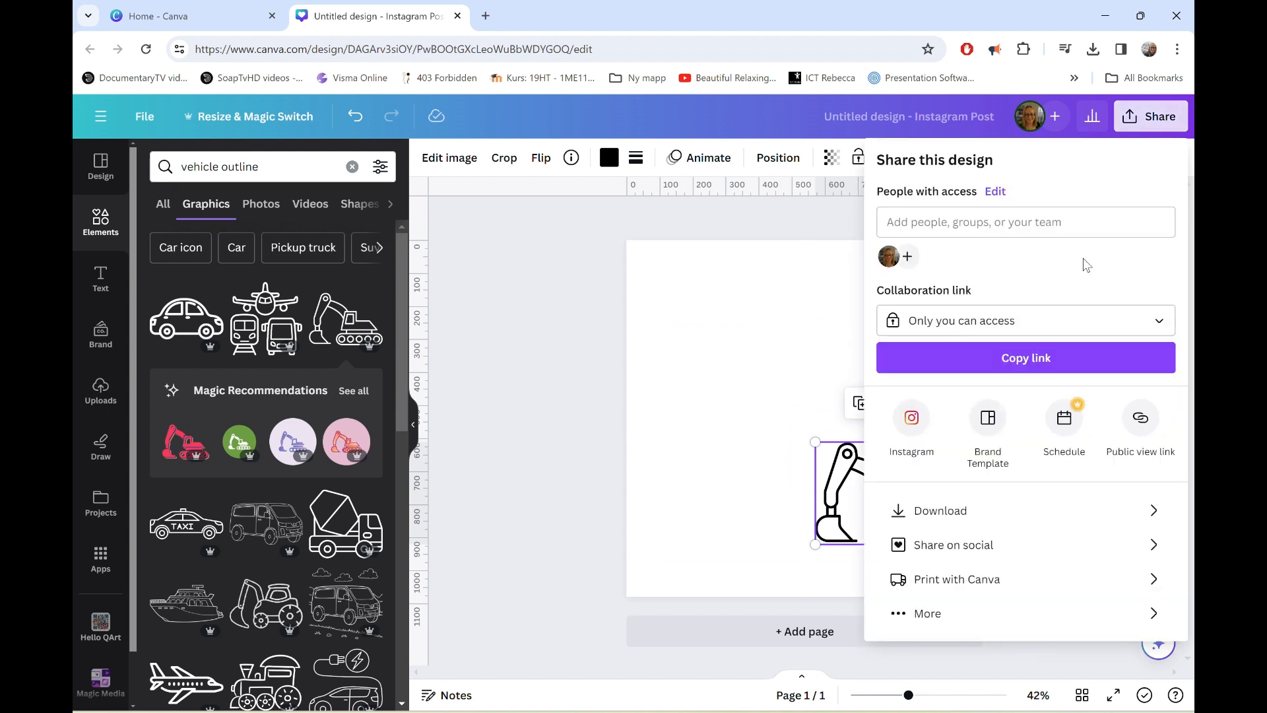
click(1018, 516)
click(960, 330)
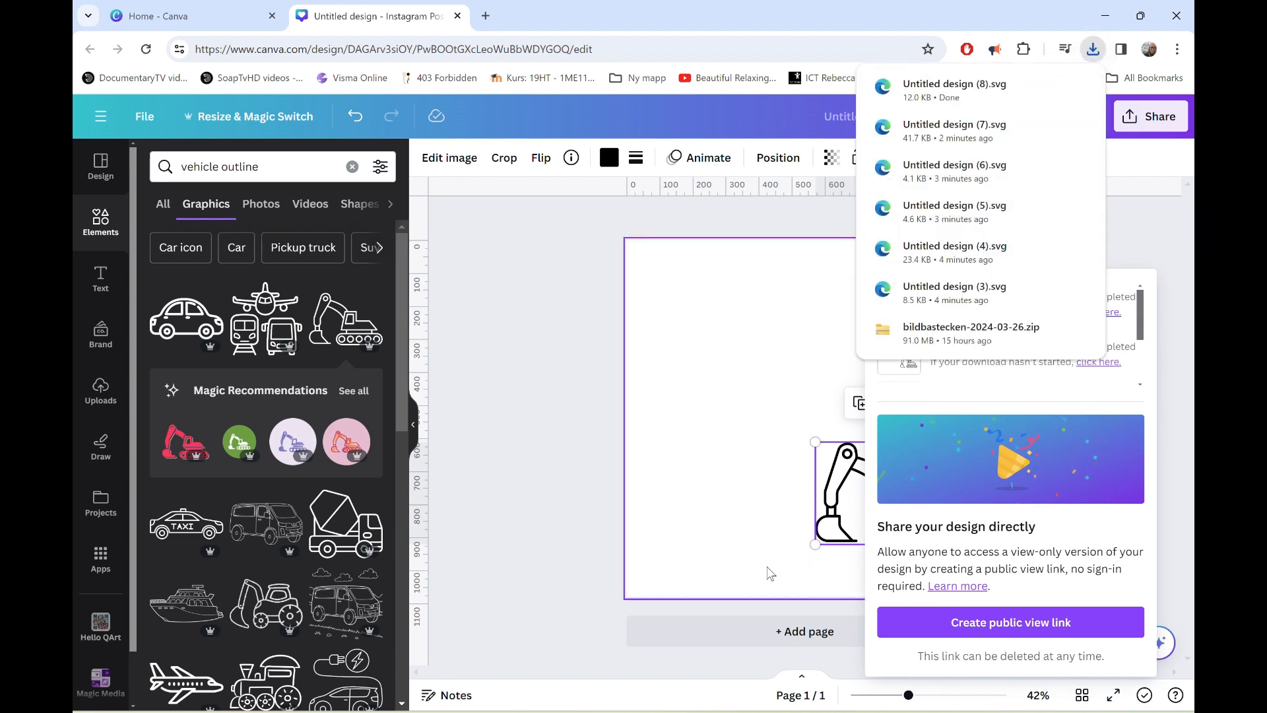
Switch to the xTool card project, import "Untitled design (8)" from Downloads and move the excavator to about X 280, Y -414 mm.
key(alt+Tab)
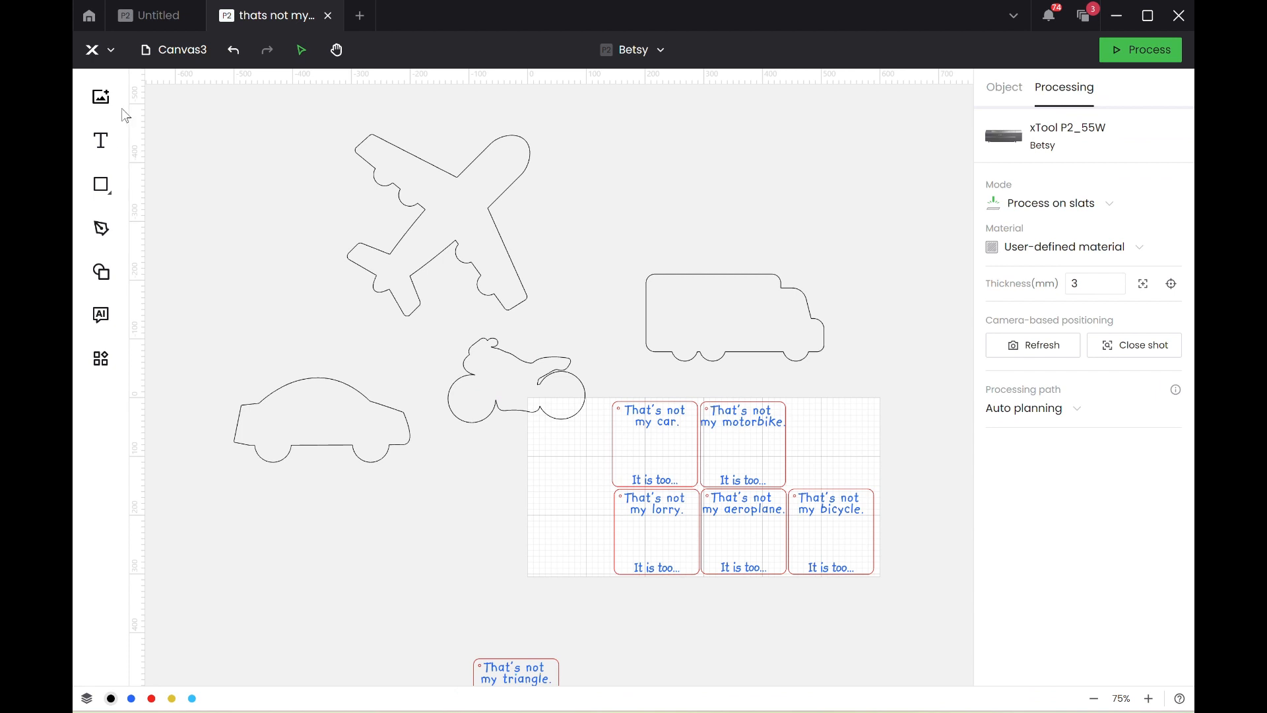
click(100, 96)
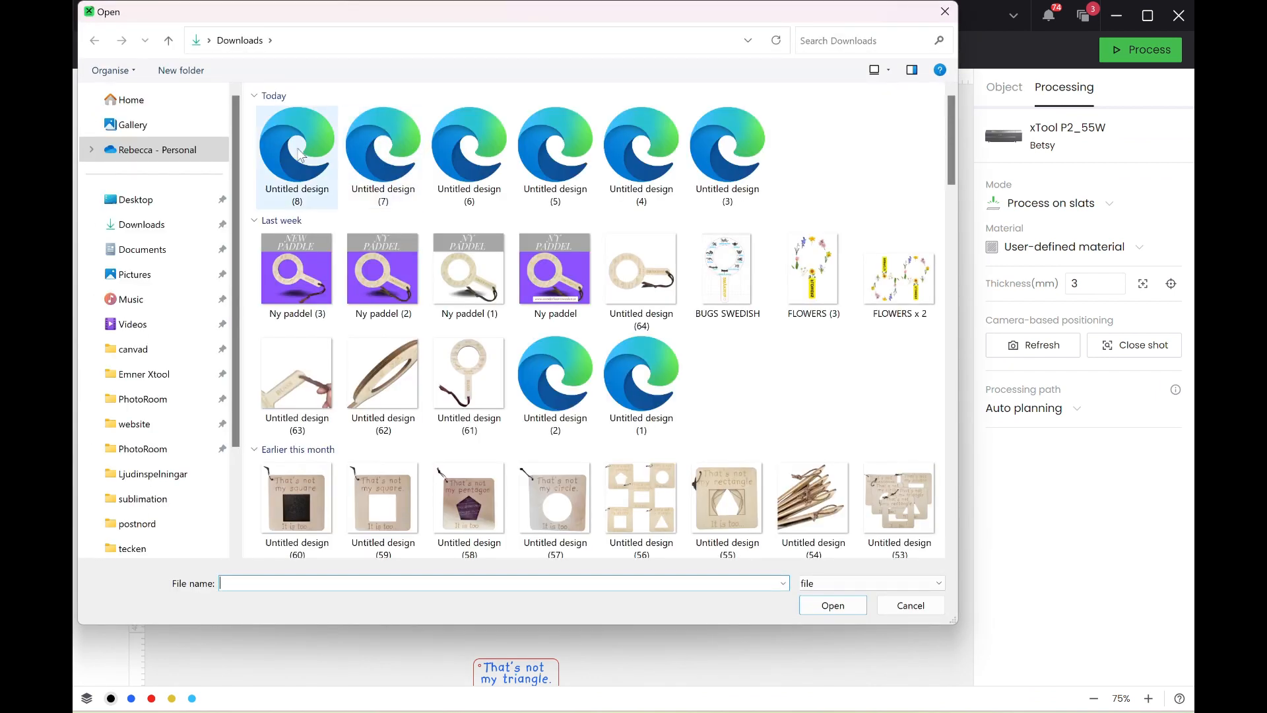
double_click(298, 155)
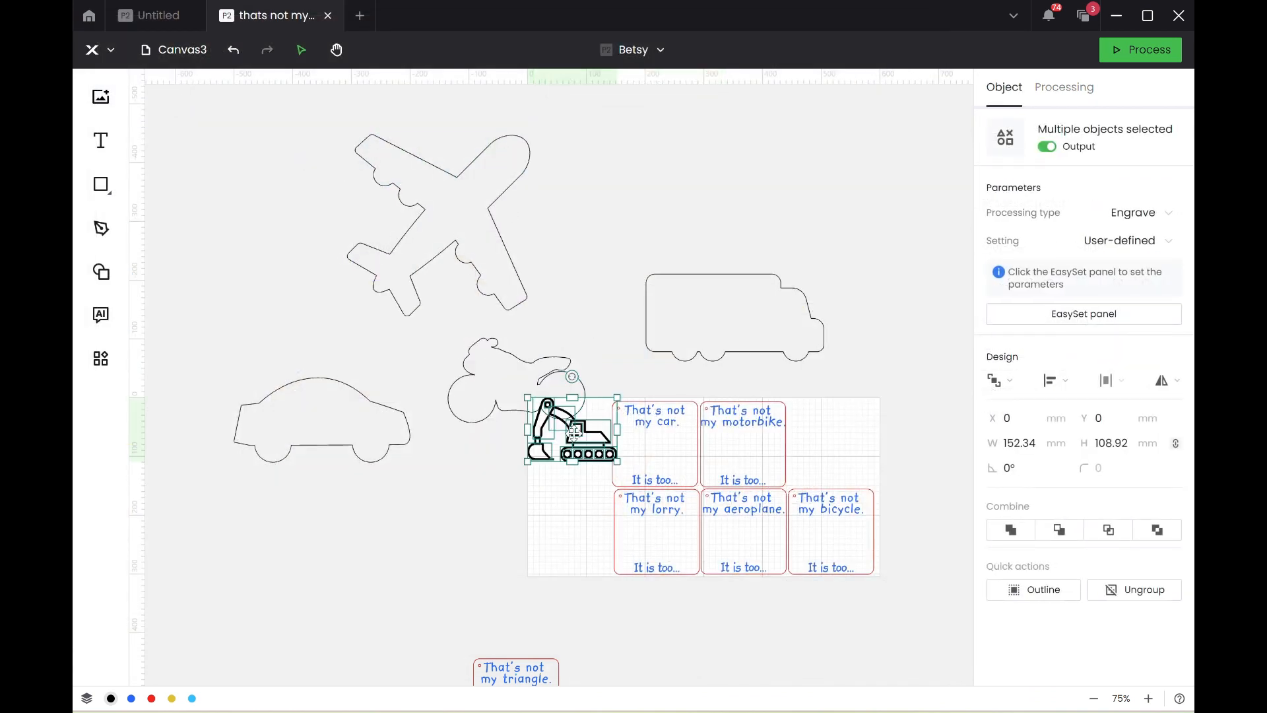
drag(573, 432, 737, 189)
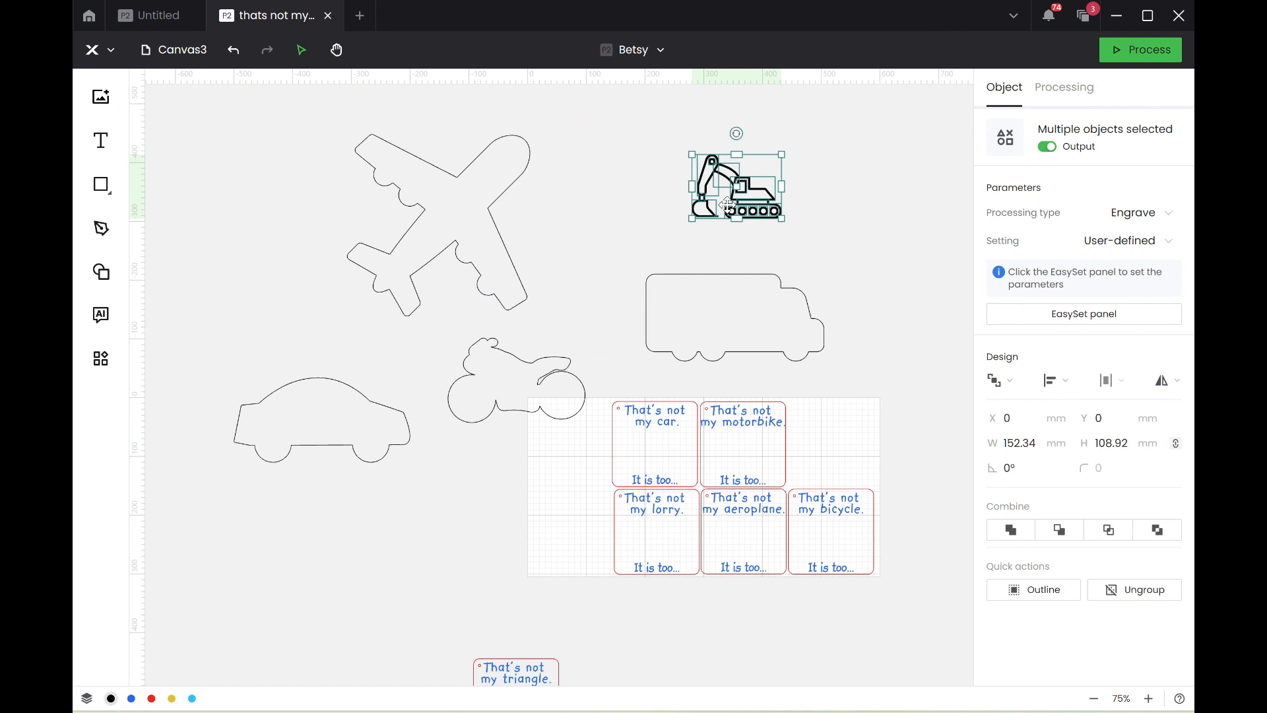
Try a 2 mm offset outline around the excavator, move it aside to about X 535, Y -320 mm and delete it.
click(1030, 591)
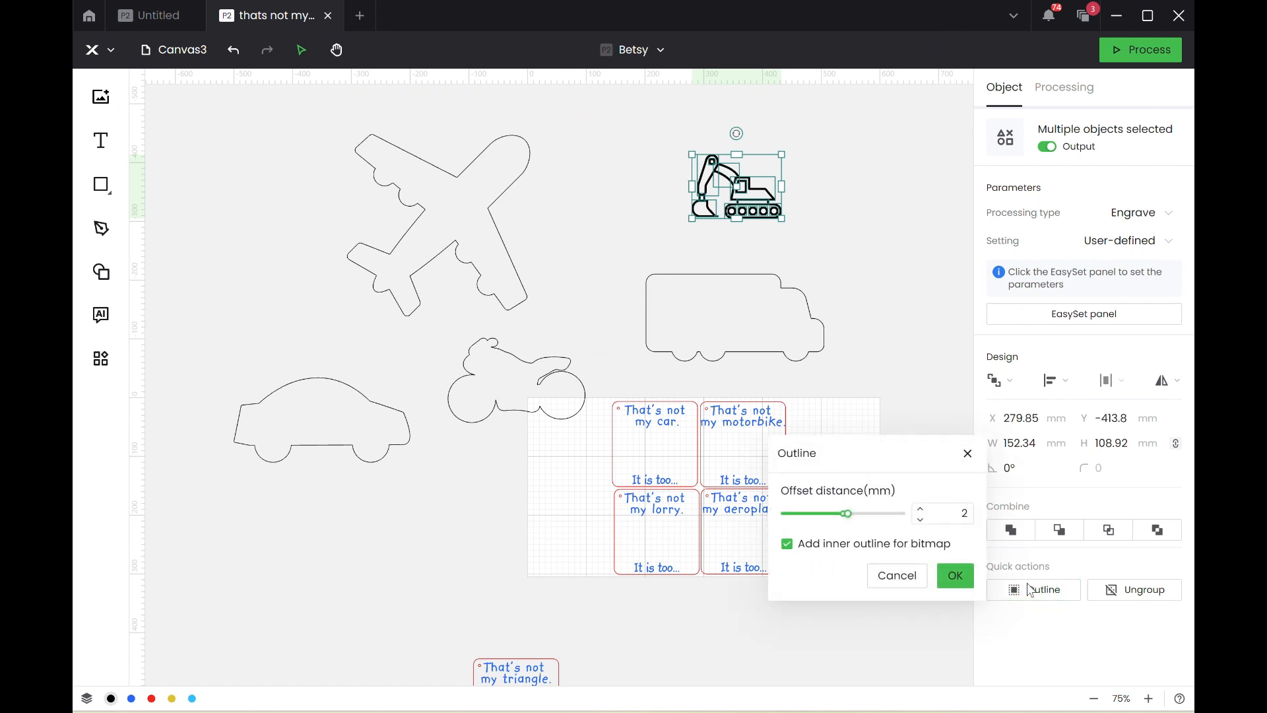
click(948, 581)
drag(720, 177, 870, 232)
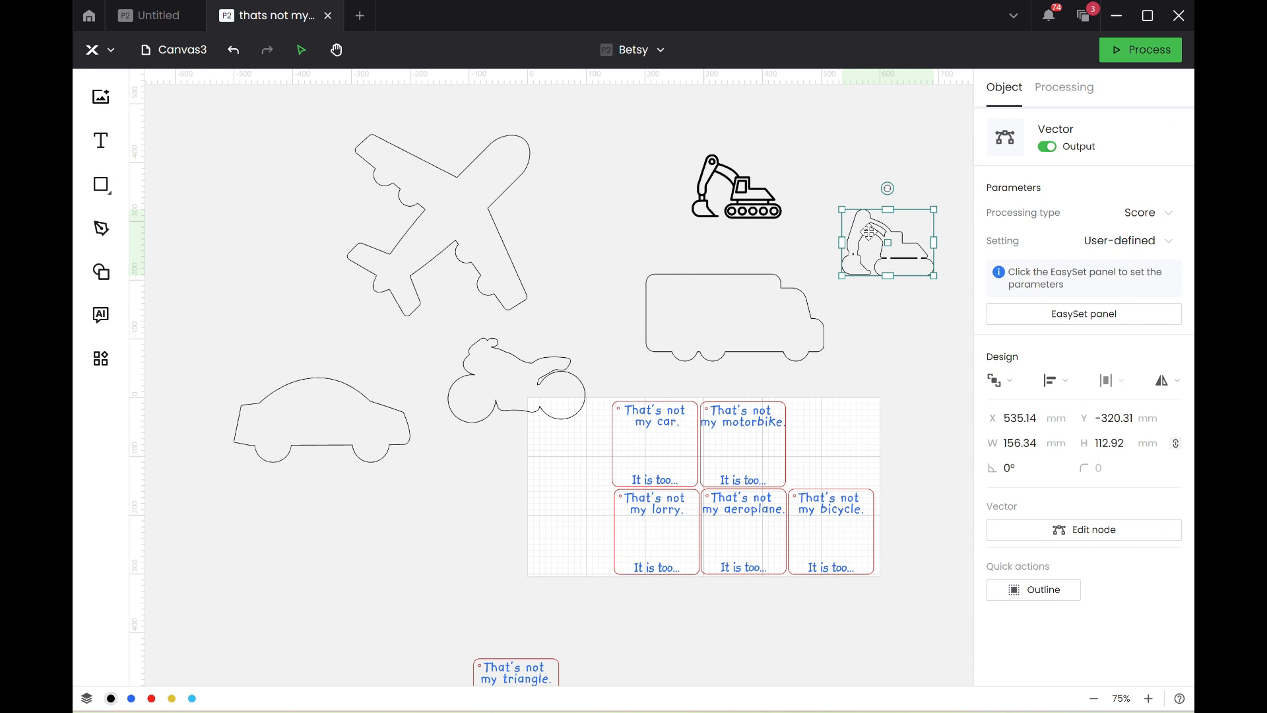
key(Delete)
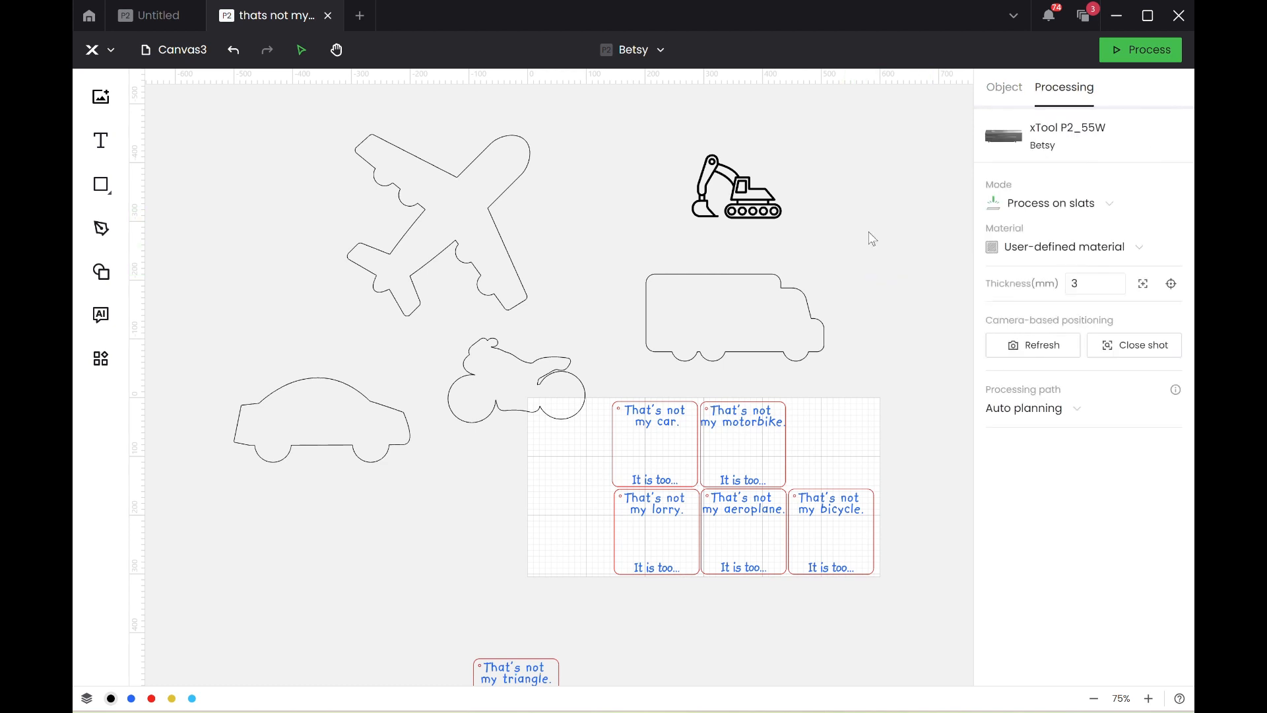
Create a 2 mm offset outline around the excavator without an inner outline and move it to about X 486, Y -348 mm.
click(741, 201)
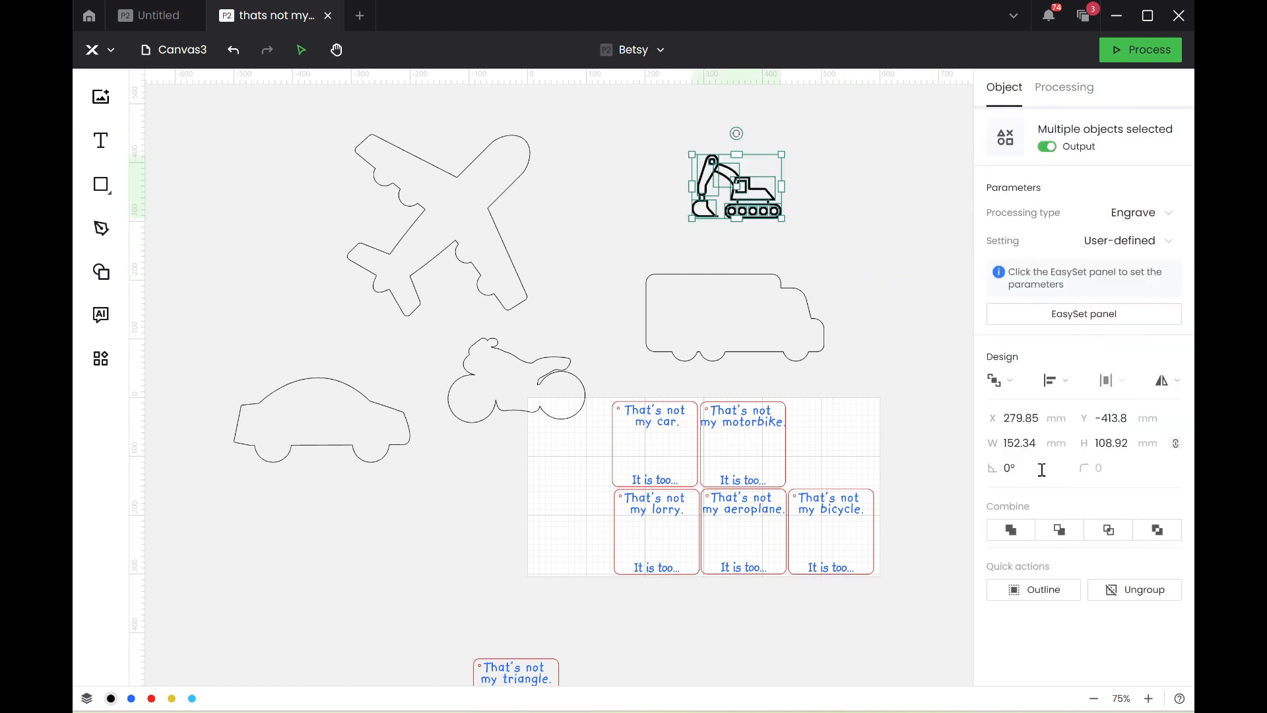
click(1020, 603)
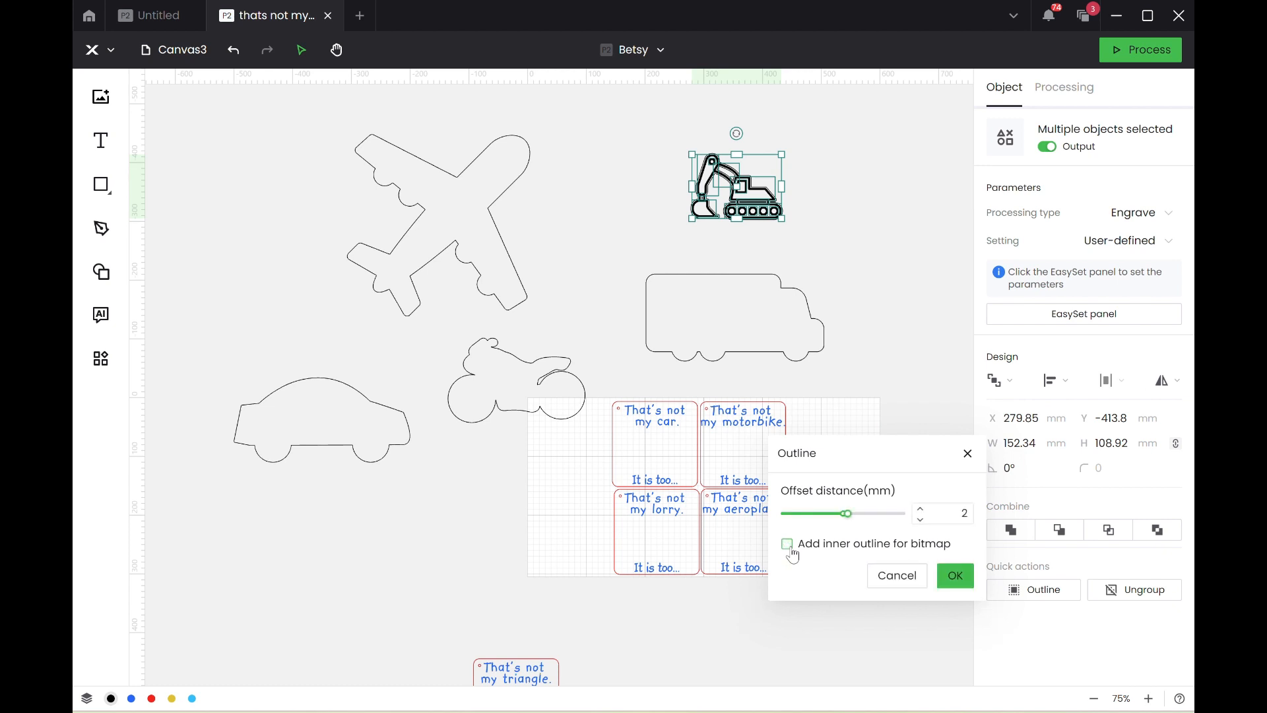
click(954, 575)
drag(734, 172, 861, 217)
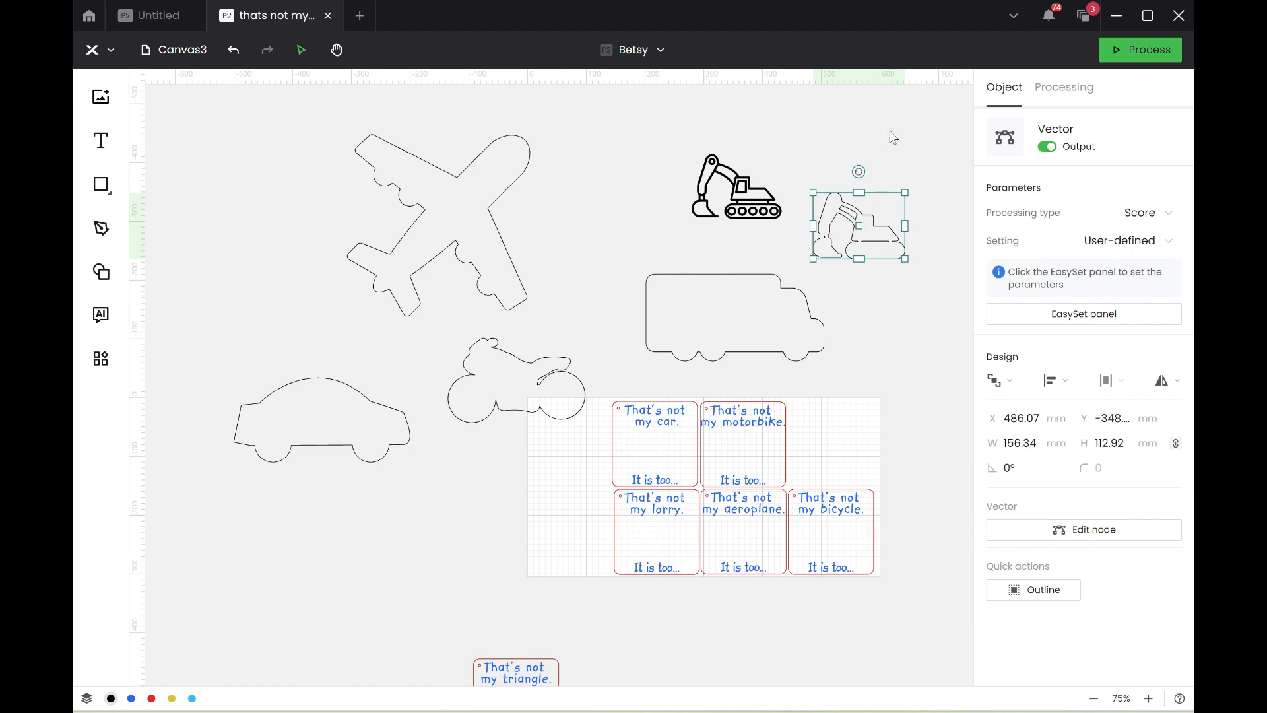
Ungroup the original excavator graphic.
click(751, 192)
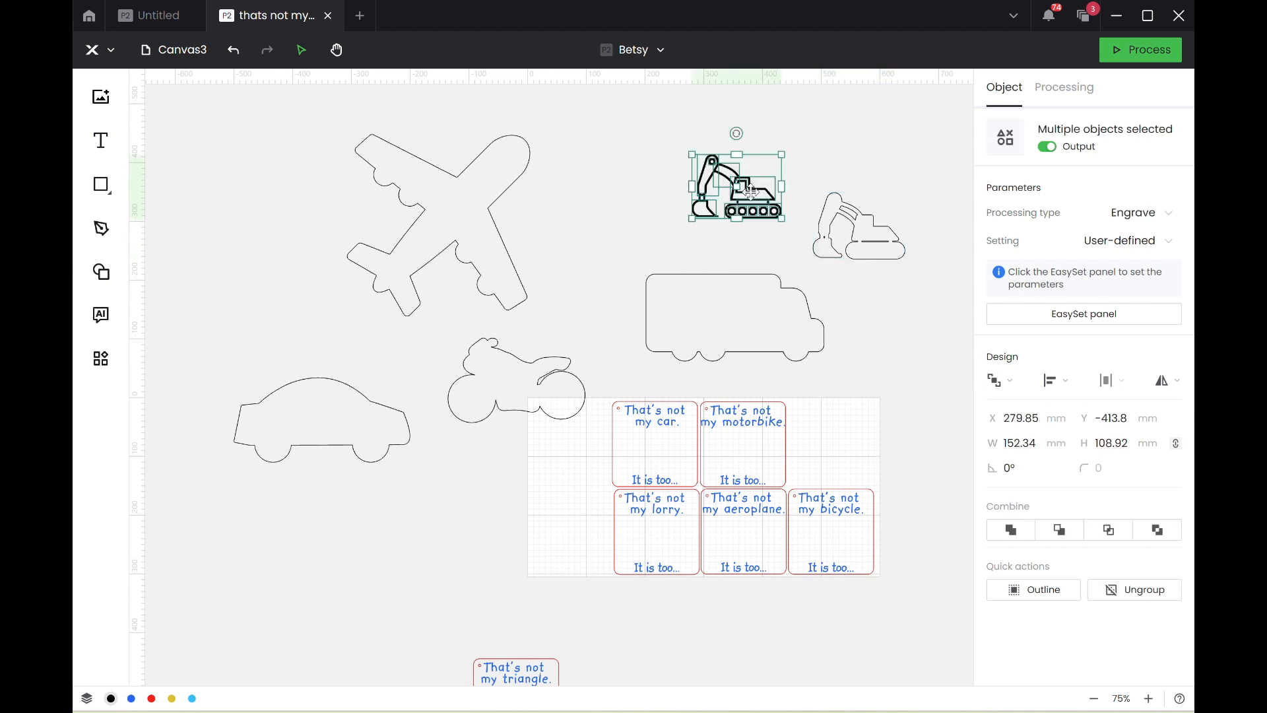
click(1134, 589)
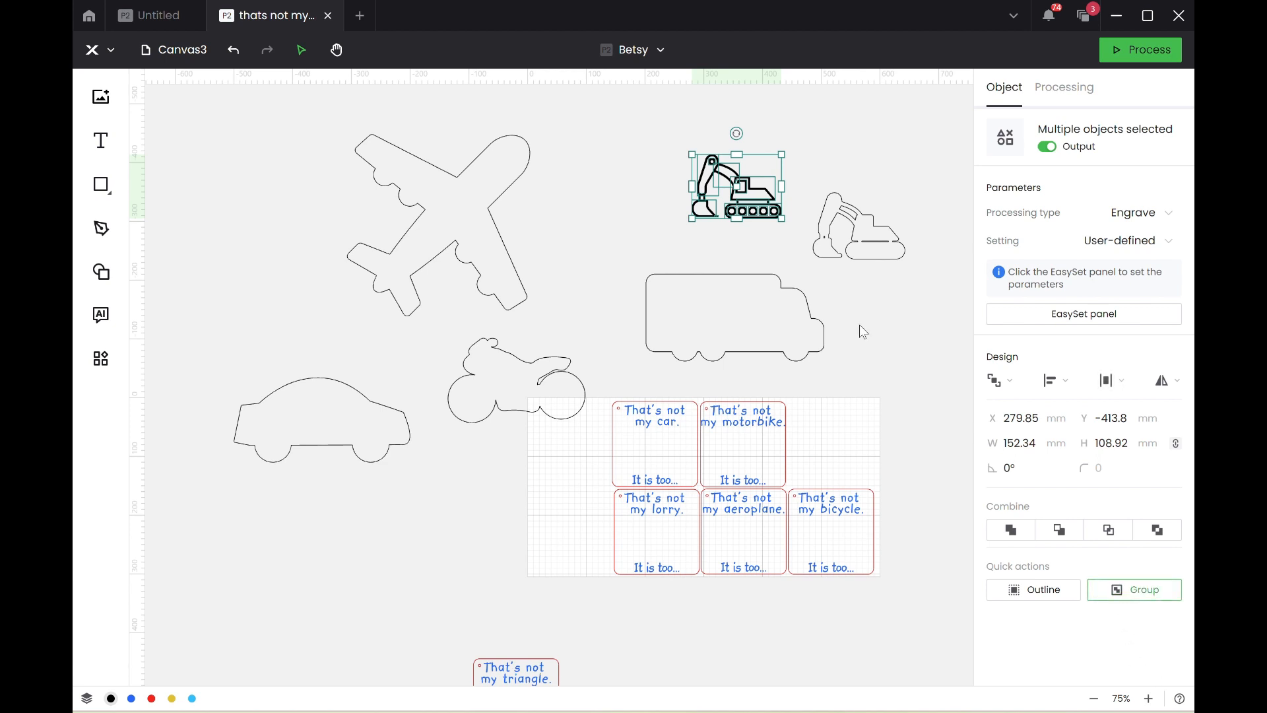
click(839, 188)
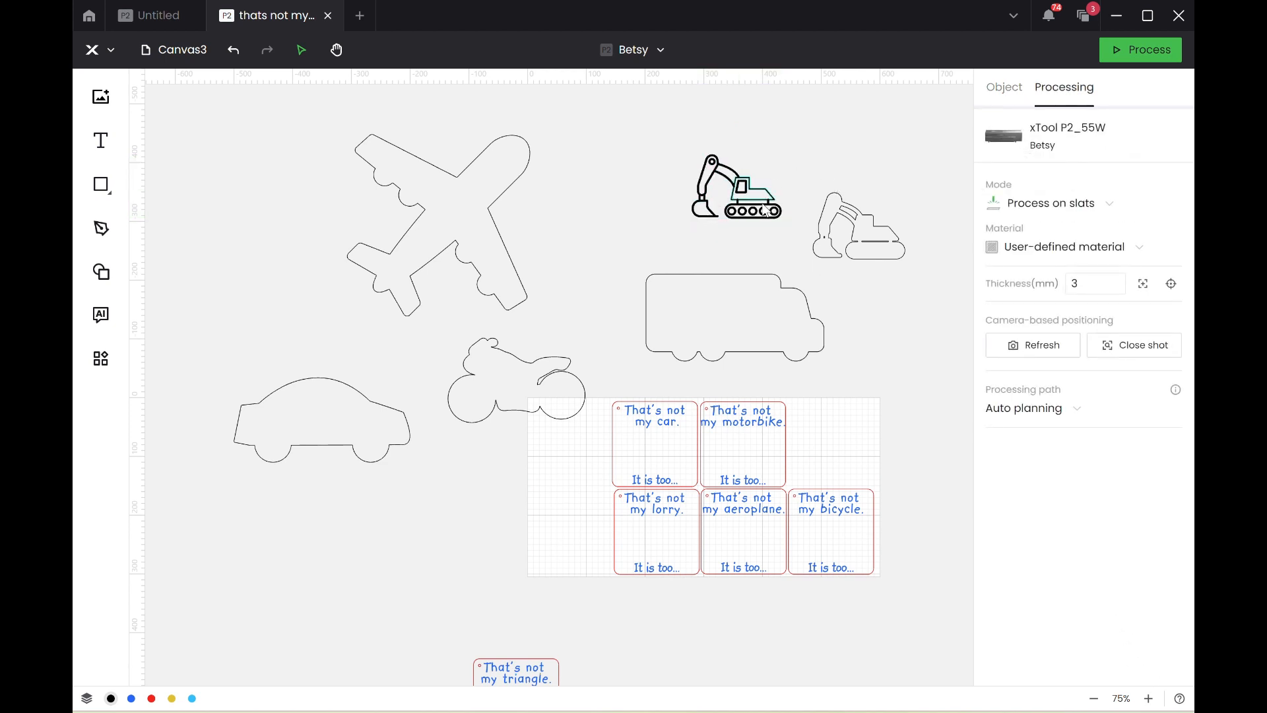
Create a further 2 mm offset outline around the excavator outline and move the simplified copy above it.
click(858, 227)
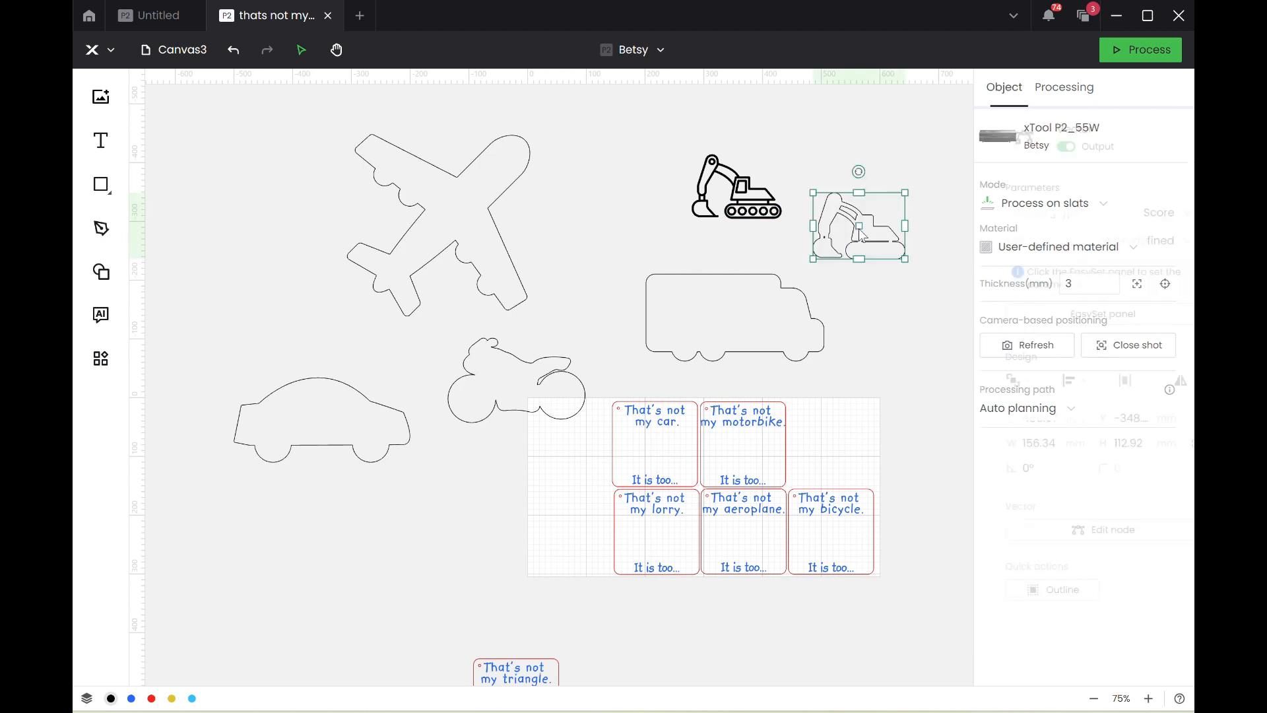
click(1051, 597)
click(956, 575)
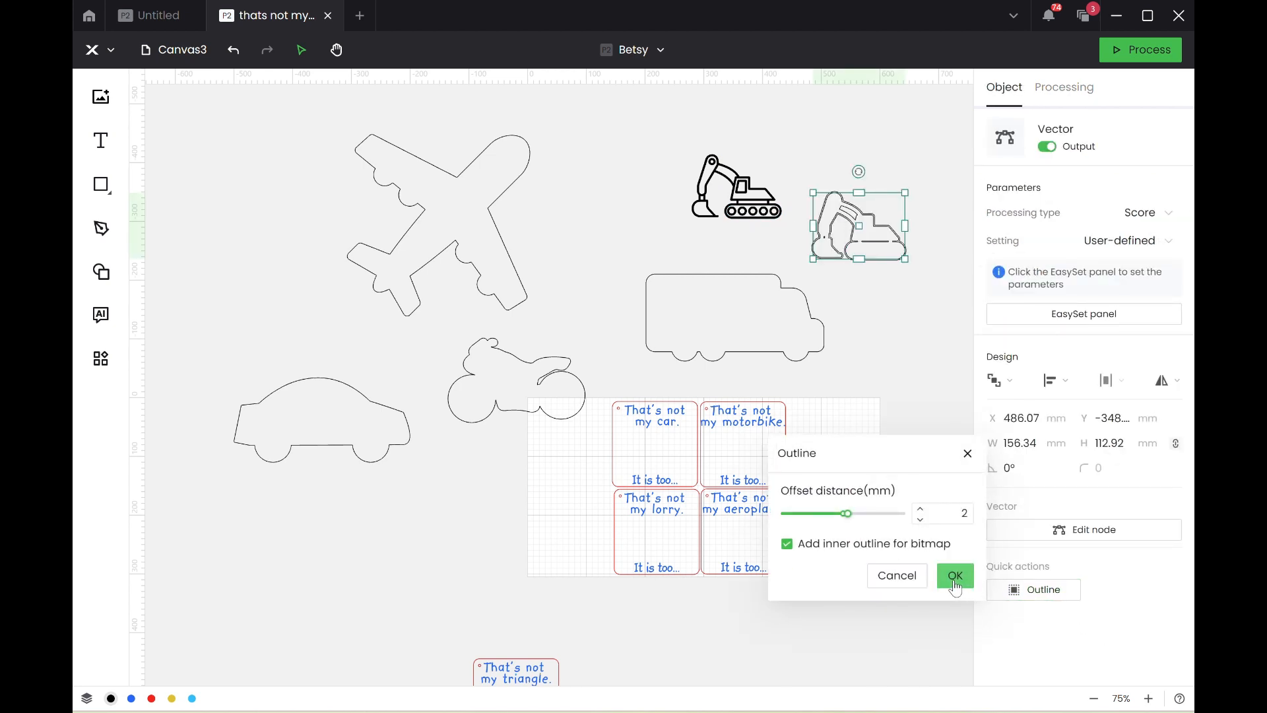
drag(892, 271, 922, 194)
click(919, 257)
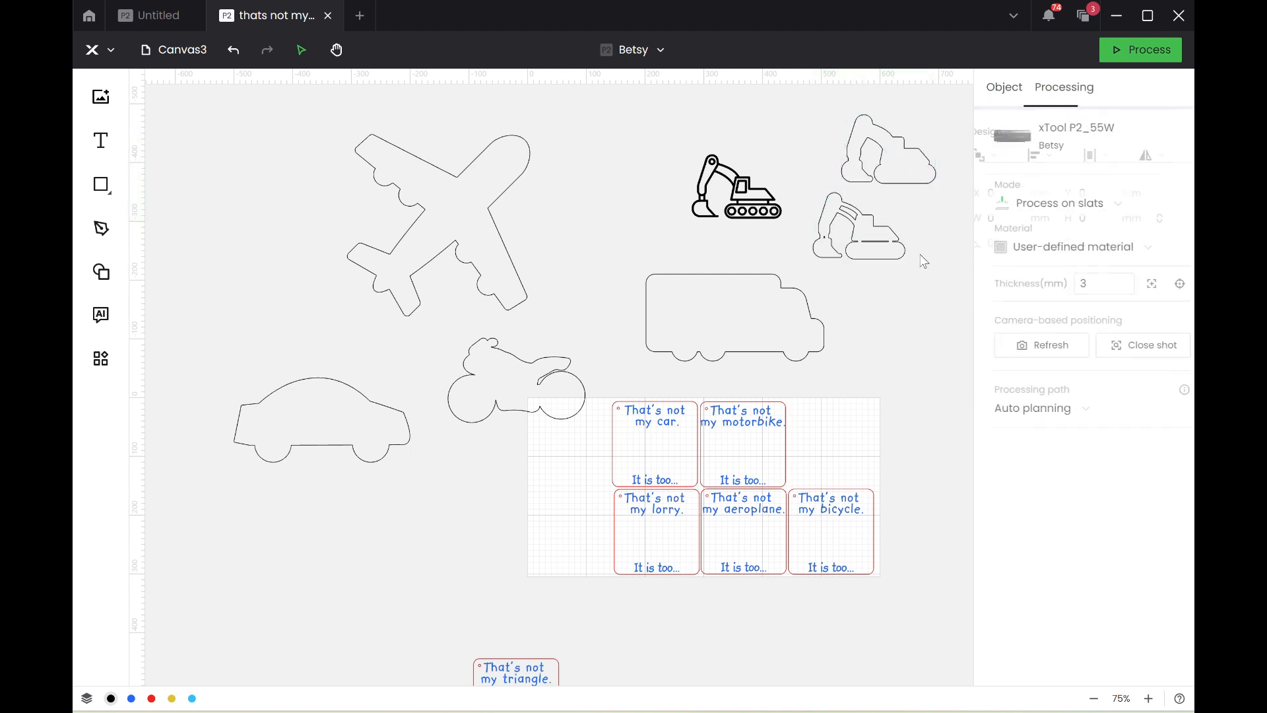
Delete the first excavator outline and the original excavator graphic.
click(880, 248)
key(Delete)
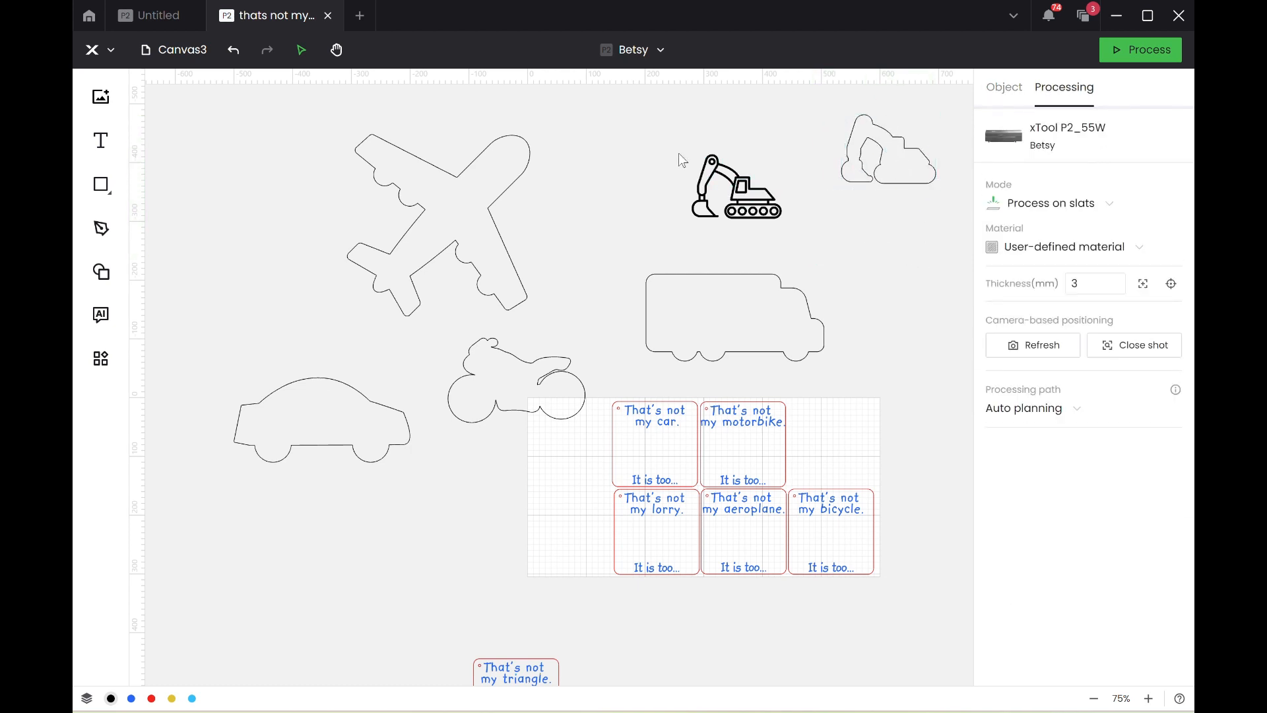
click(790, 243)
key(Delete)
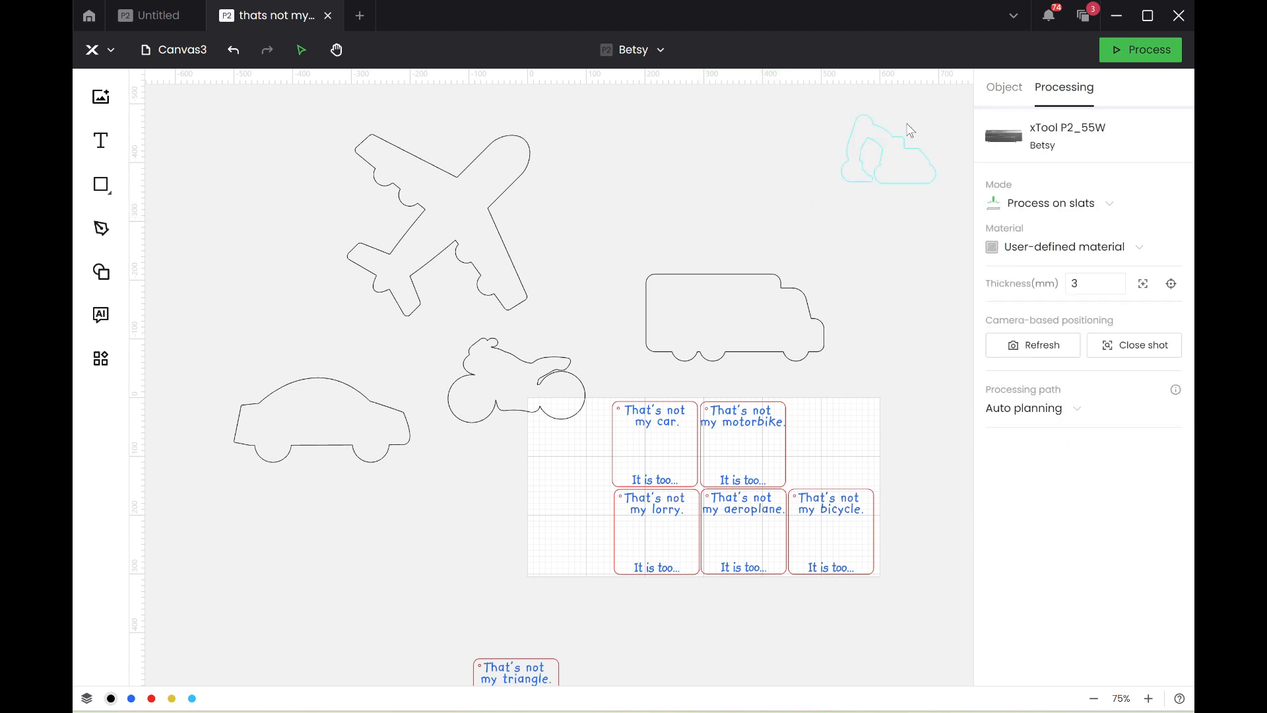
Move the excavator outline to about X 498, Y -315 mm and try another offset outline with a distance of -2 mm.
drag(894, 166, 869, 261)
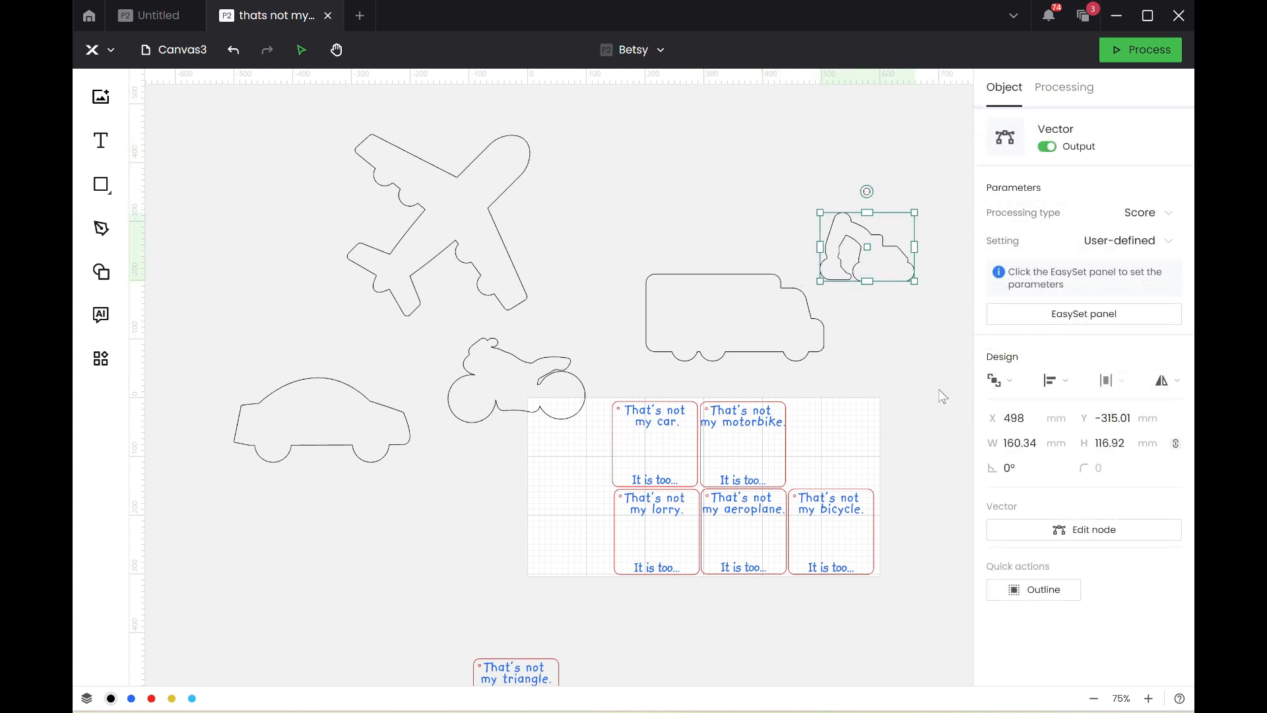
click(1015, 589)
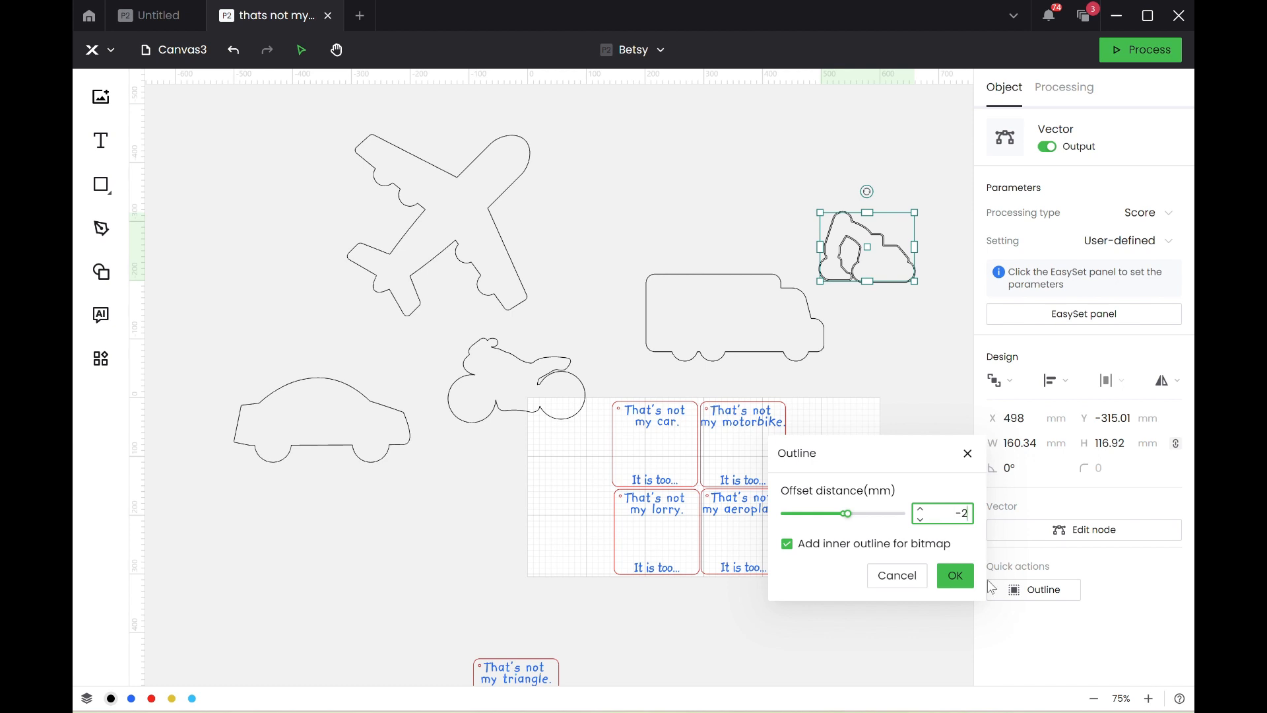
click(955, 575)
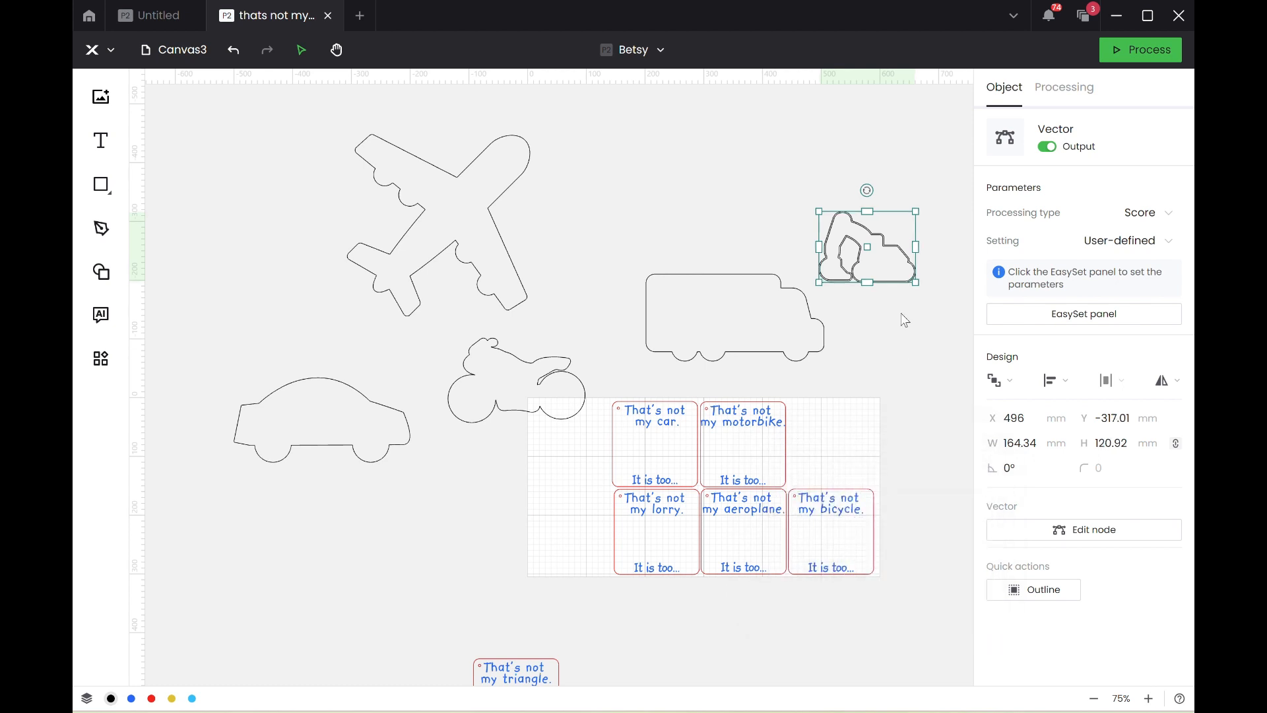
Move the newest excavator outline above the lorry and delete the outline it was made from.
drag(874, 277, 713, 229)
click(858, 270)
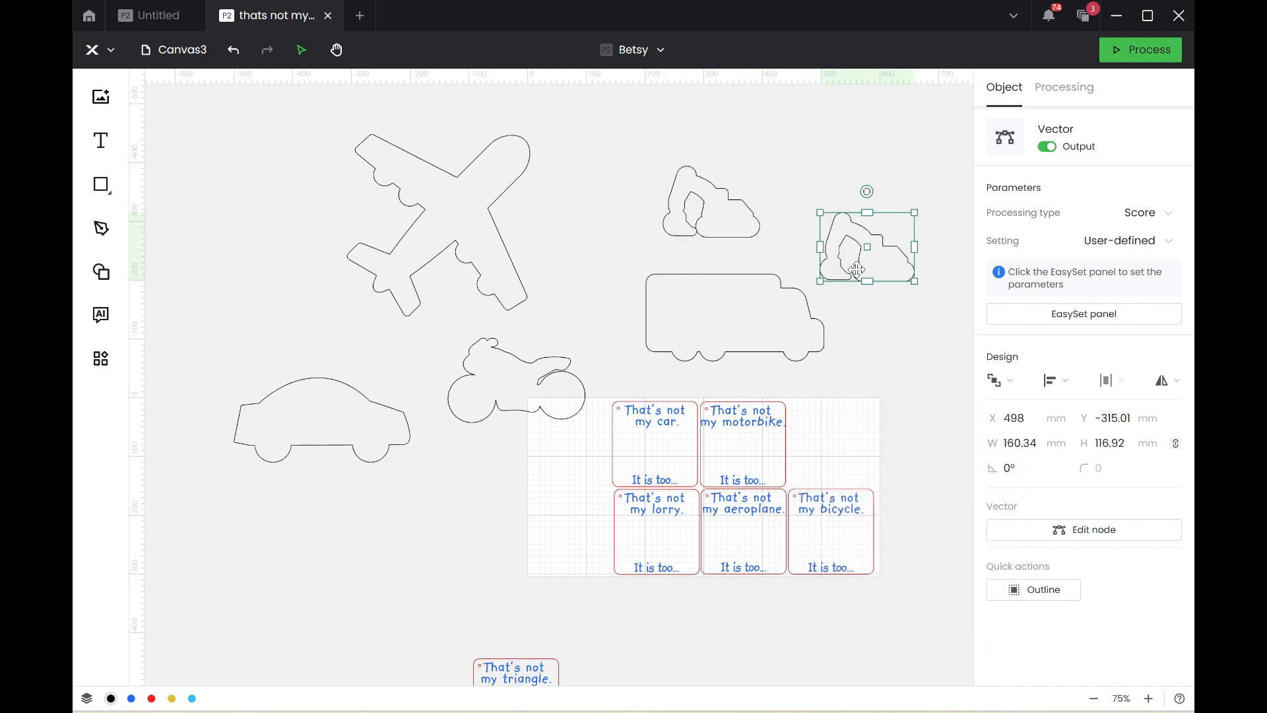
key(Delete)
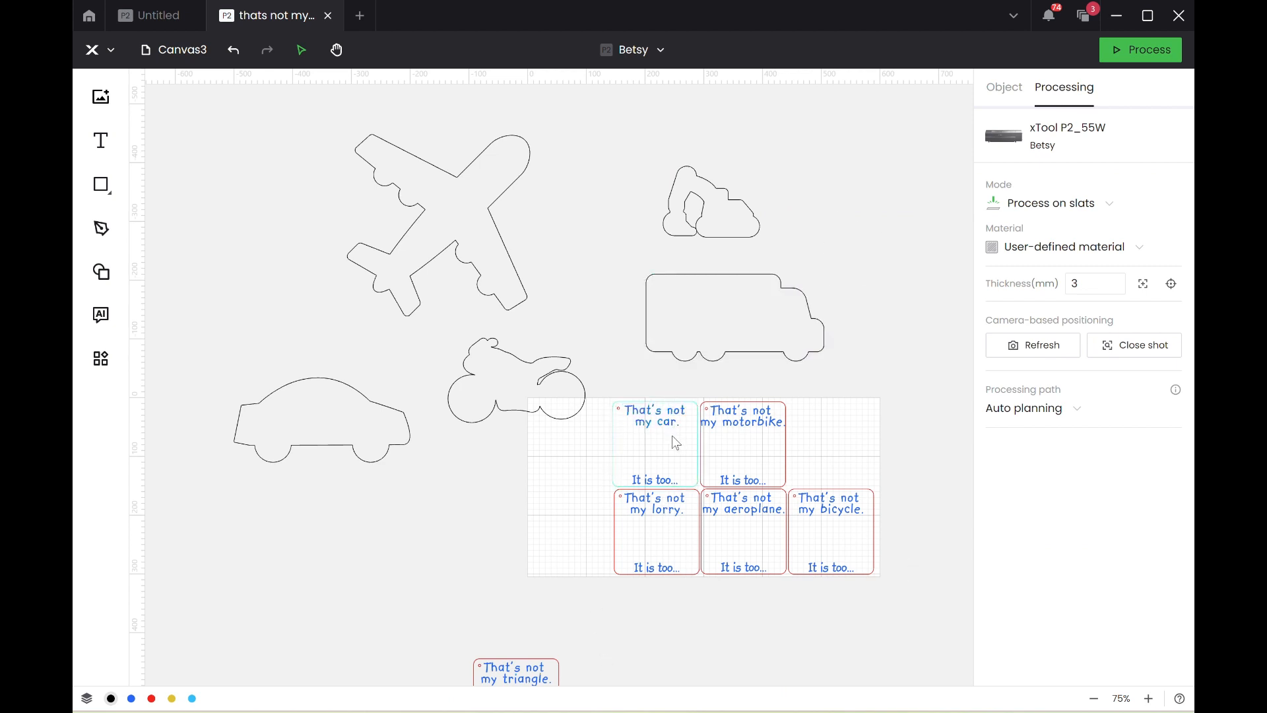
Undo the extra excavator offset outline, the moves and the deletion of the original excavator graphic.
key(ctrl+z)
key(ctrl+z)
key(ctrl+z)
key(ctrl+z)
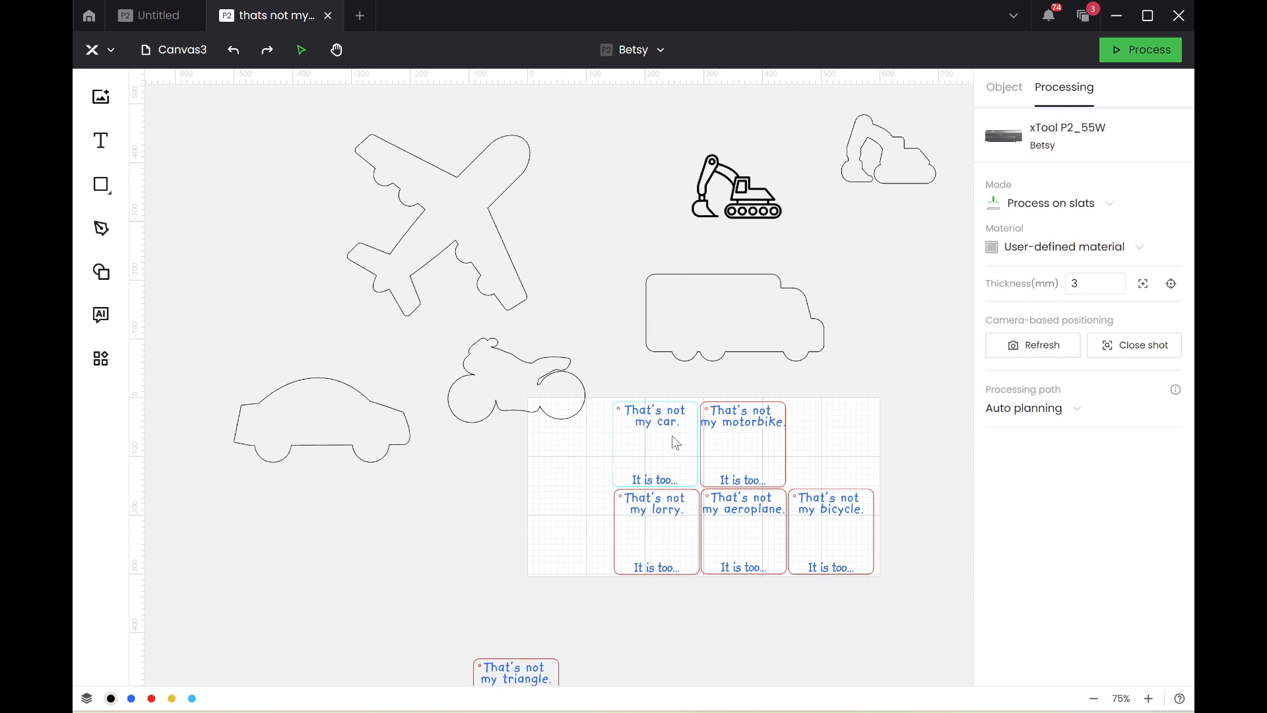
Delete the original excavator graphic and move its simplified outline into the free space above the lorry.
click(736, 219)
drag(652, 117, 811, 257)
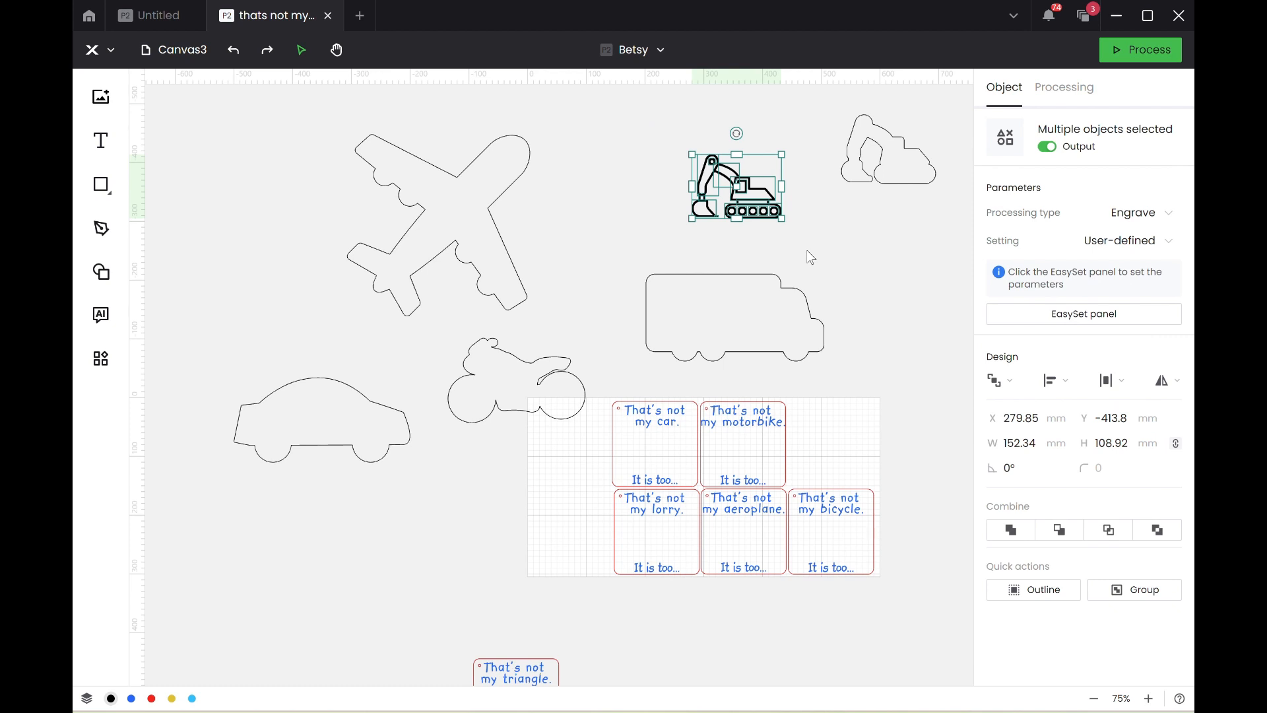
key(Delete)
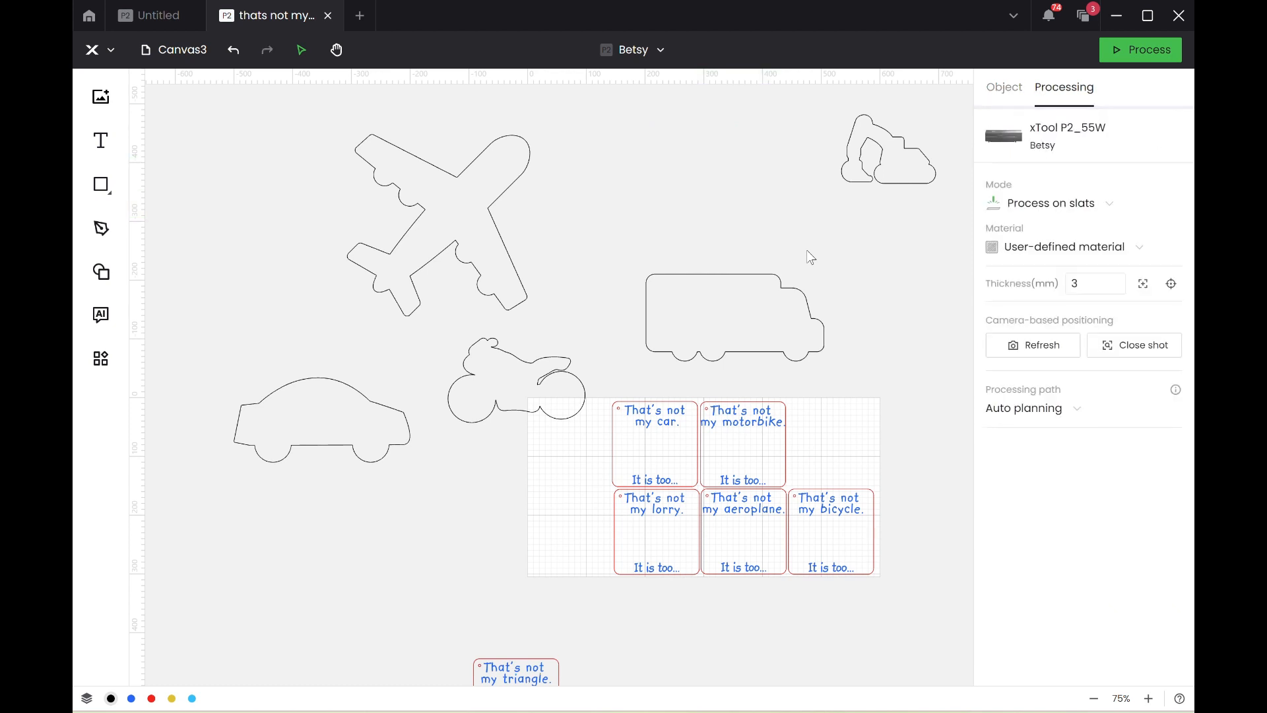
drag(909, 170, 696, 216)
click(861, 216)
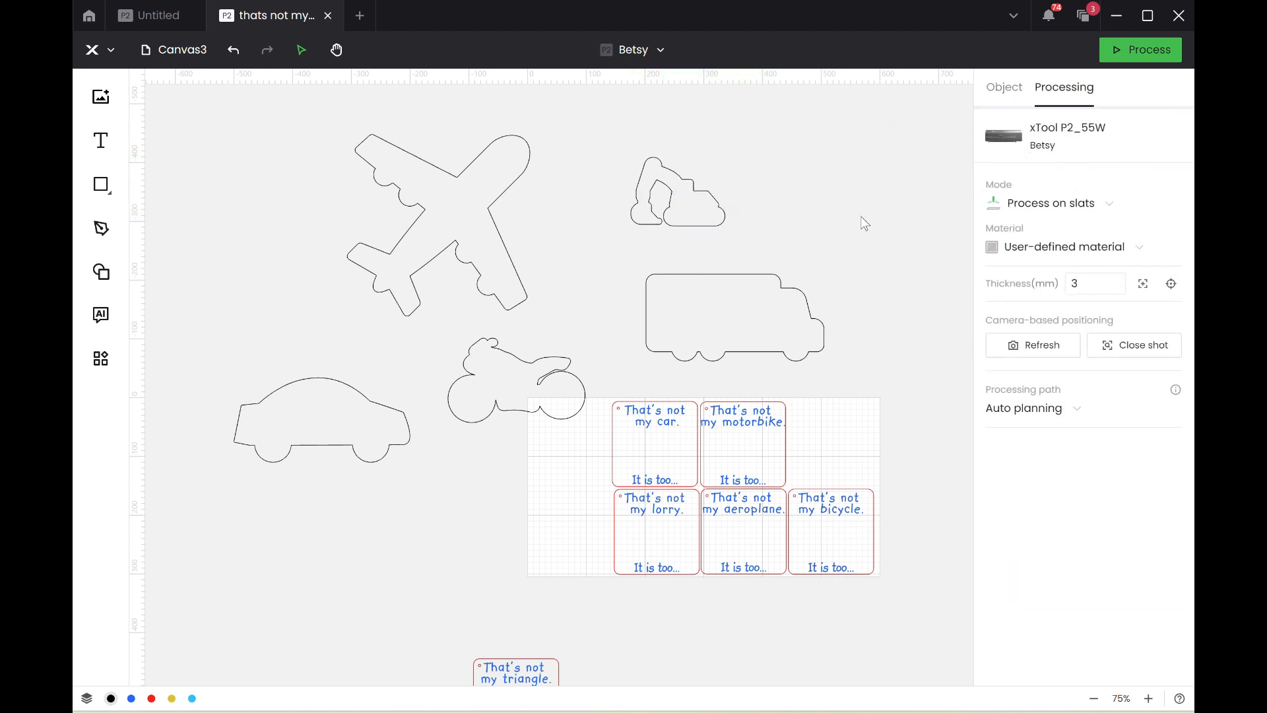
Save the card project.
click(91, 49)
mouse_move(162, 100)
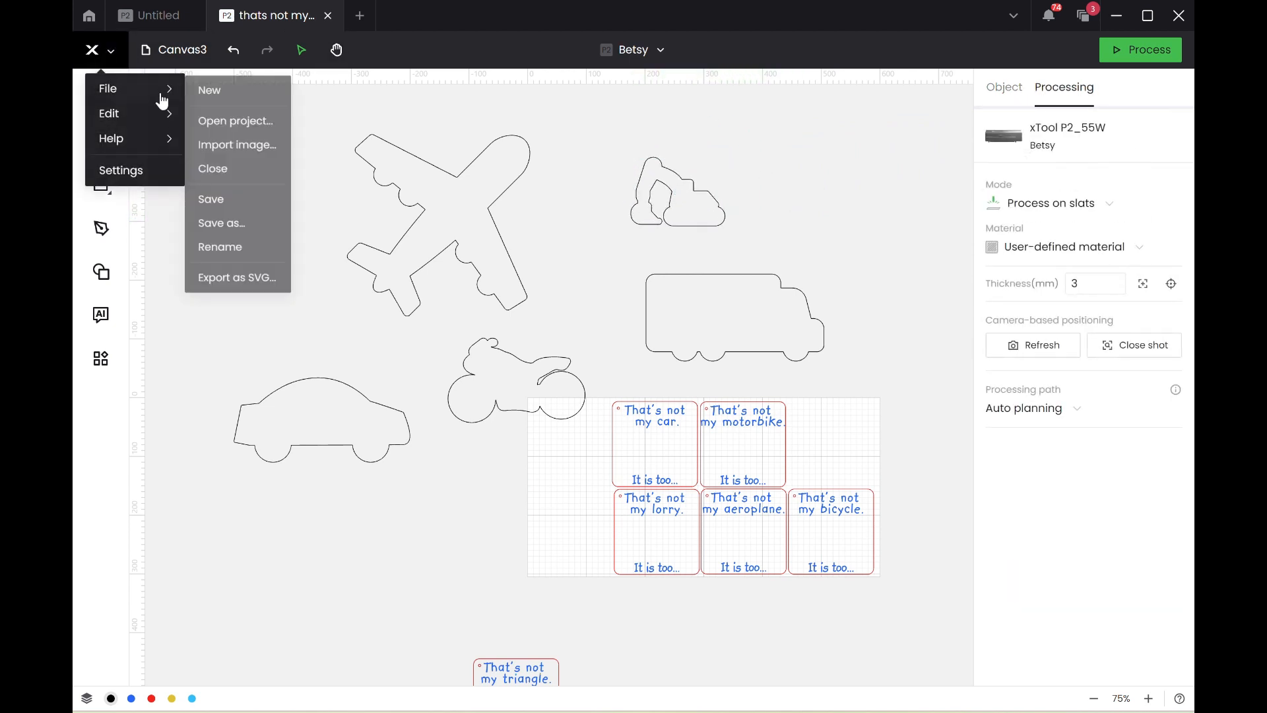
click(211, 200)
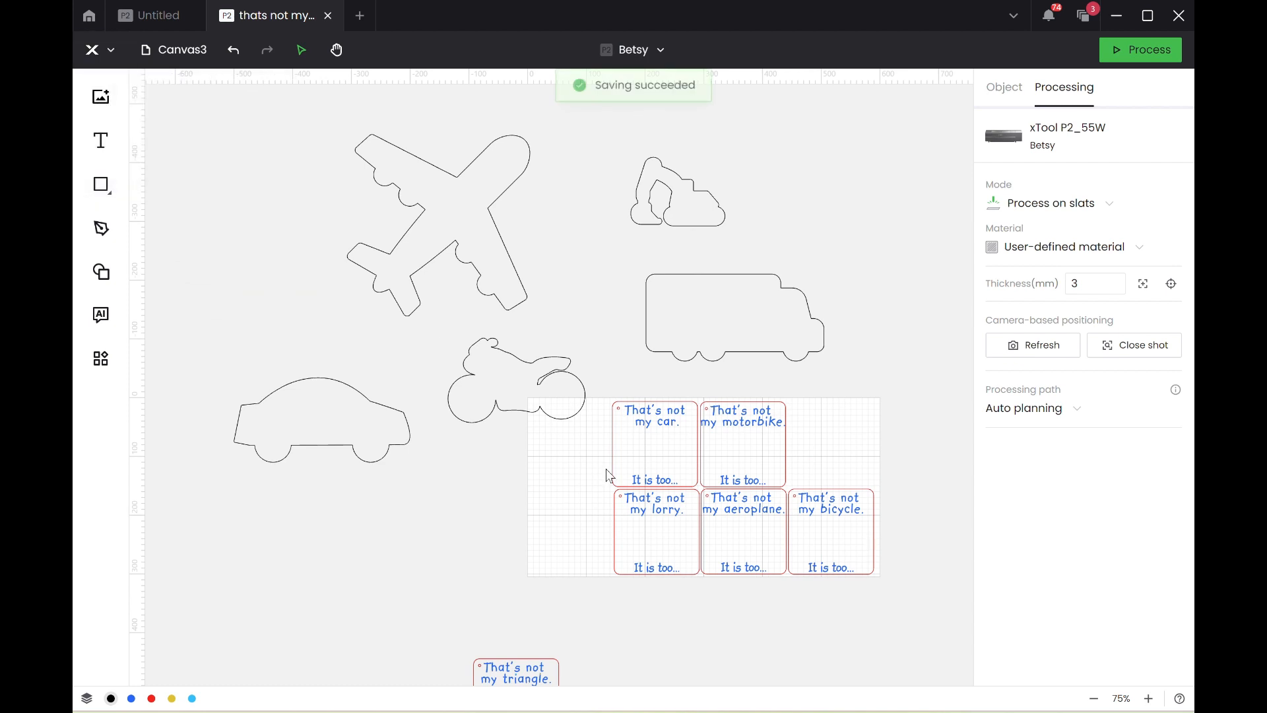
Change the bicycle card's title to "That's not my digger.".
click(852, 520)
click(850, 515)
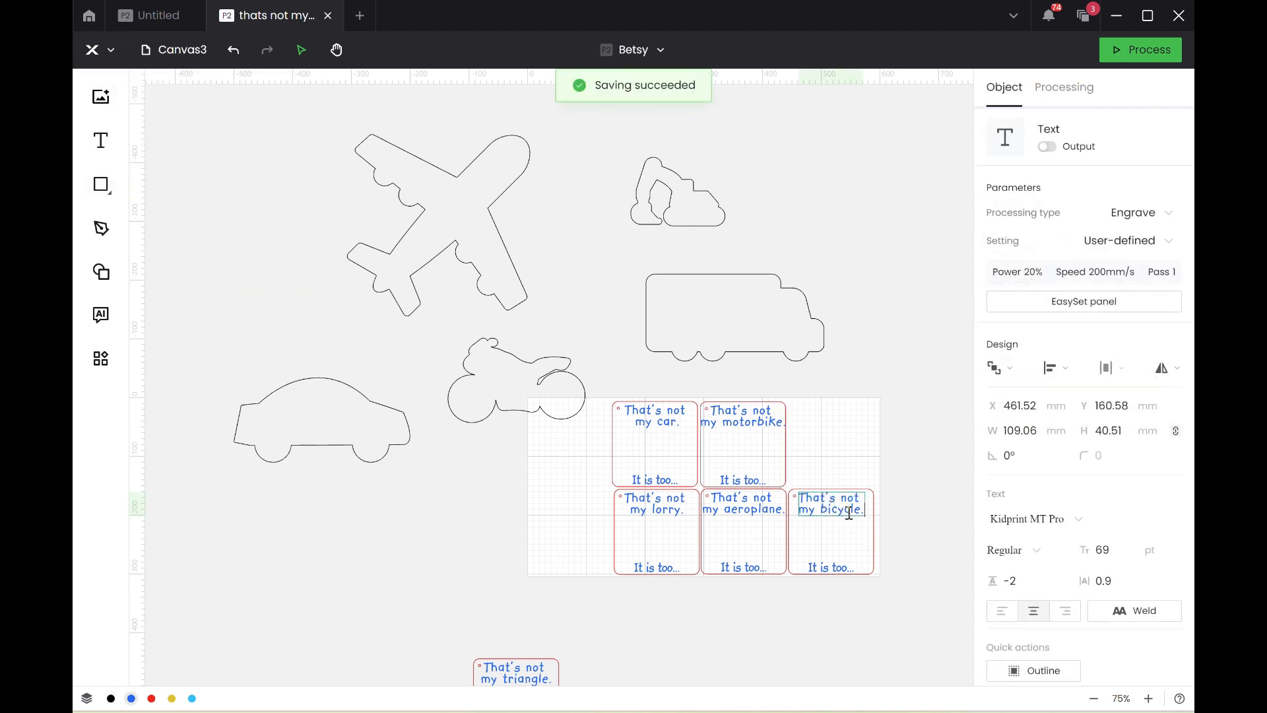
key(BackSpace)
key(BackSpace)
key(BackSpace)
key(BackSpace)
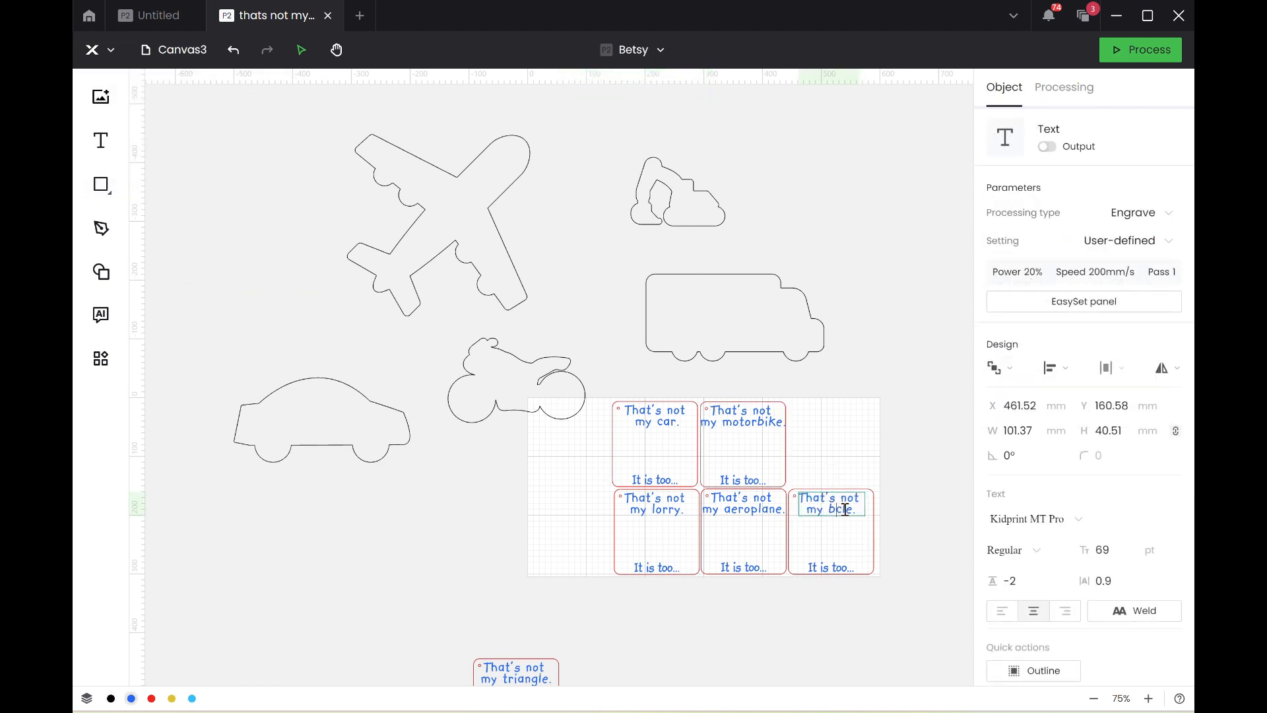
key(Delete)
key(Delete)
key(Delete)
key(Delete)
text(digger)
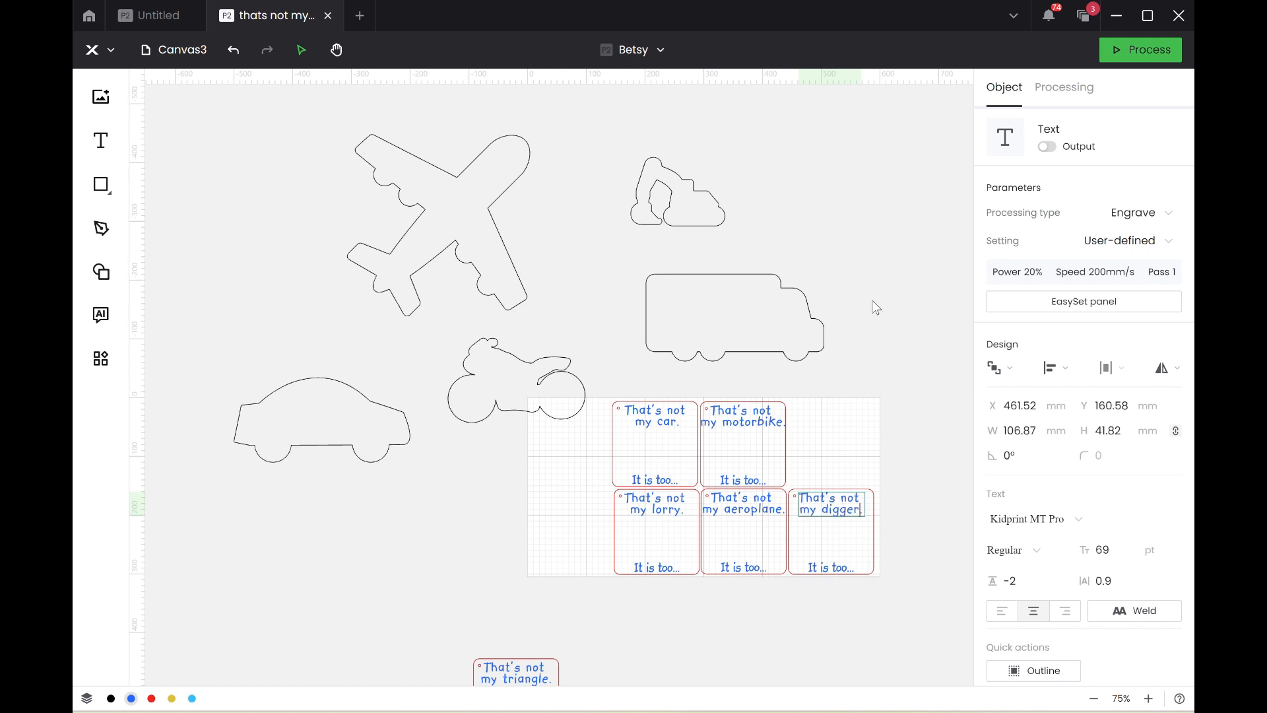
key(Escape)
click(861, 328)
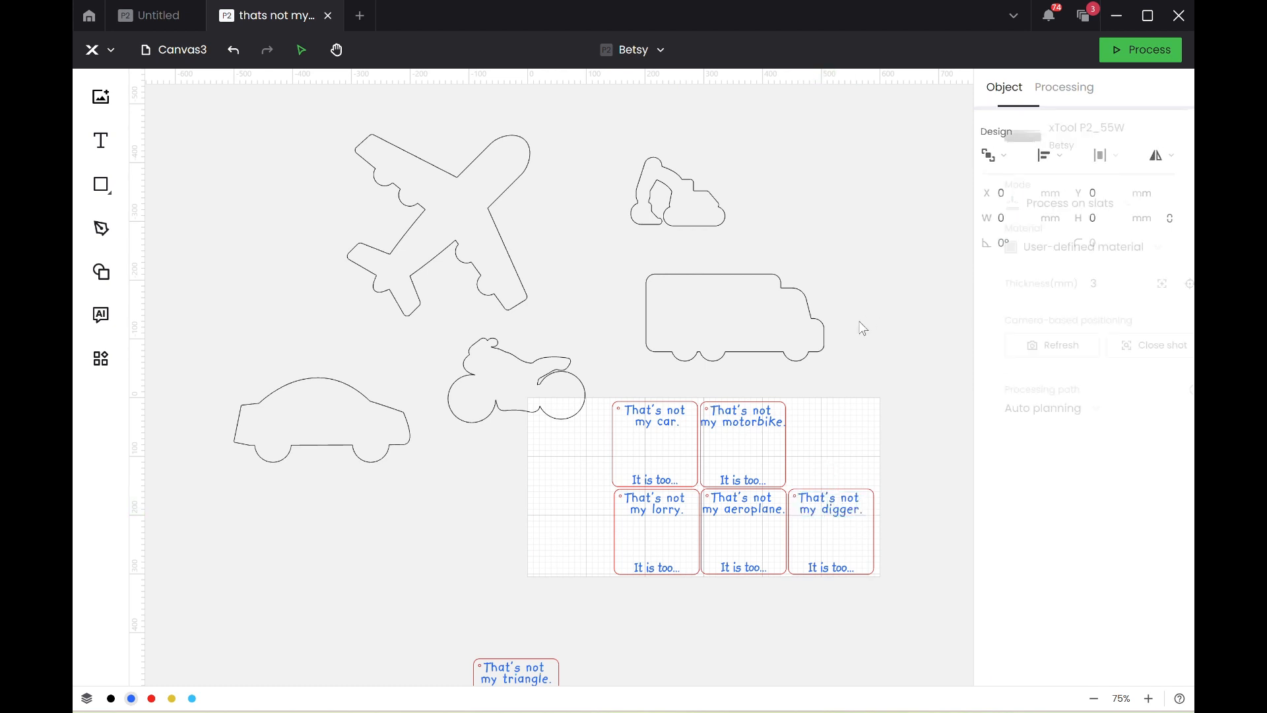
Set the lorry outline's width to 135 mm and place it between the two texts on the lorry card.
click(856, 546)
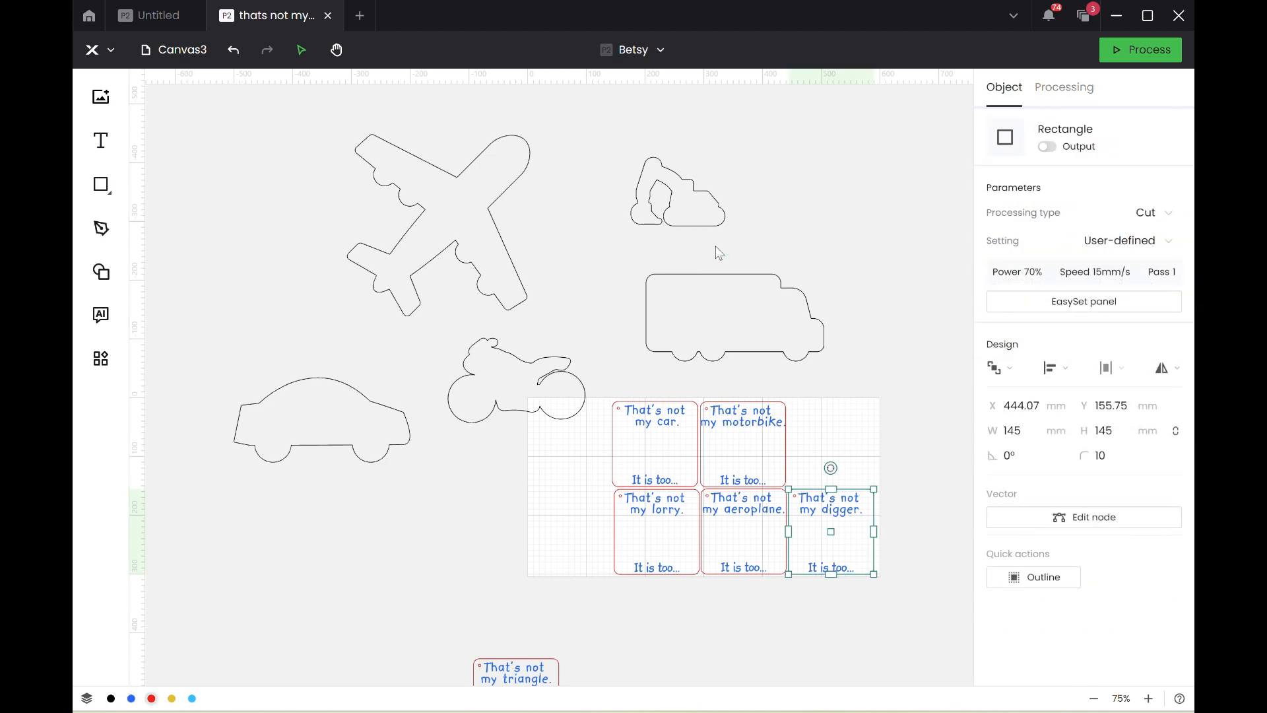
click(731, 311)
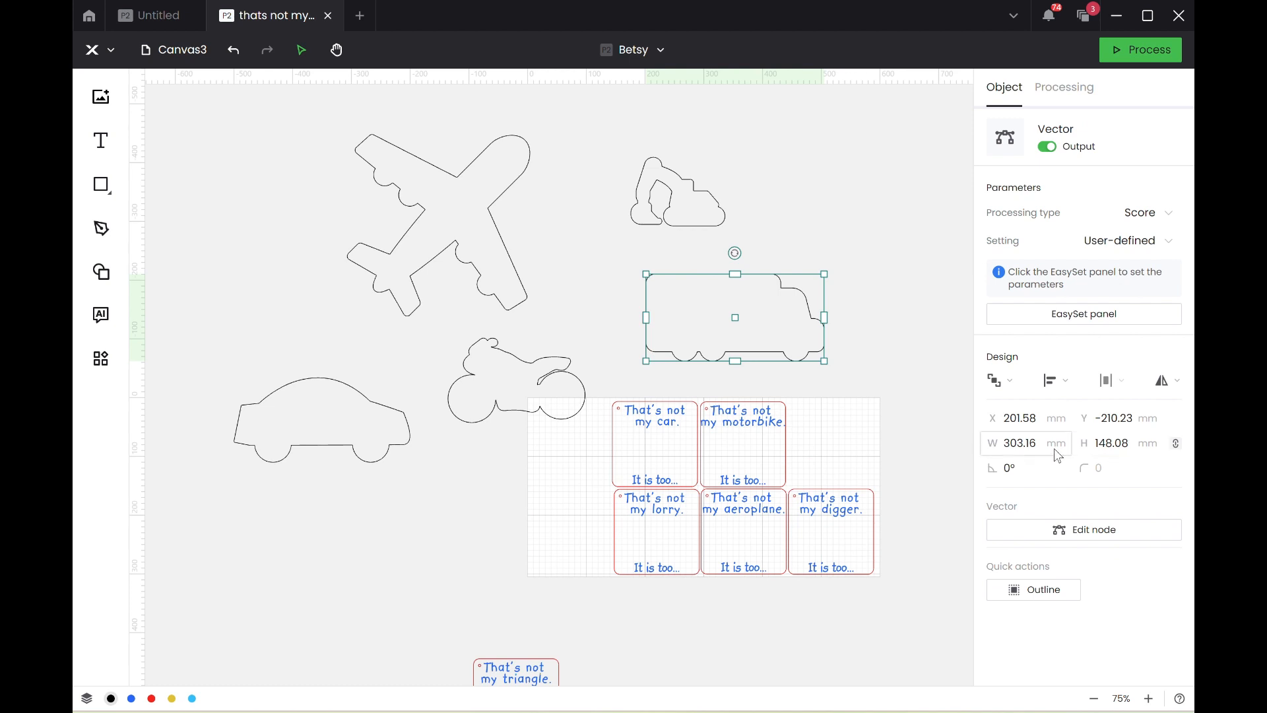
click(1030, 443)
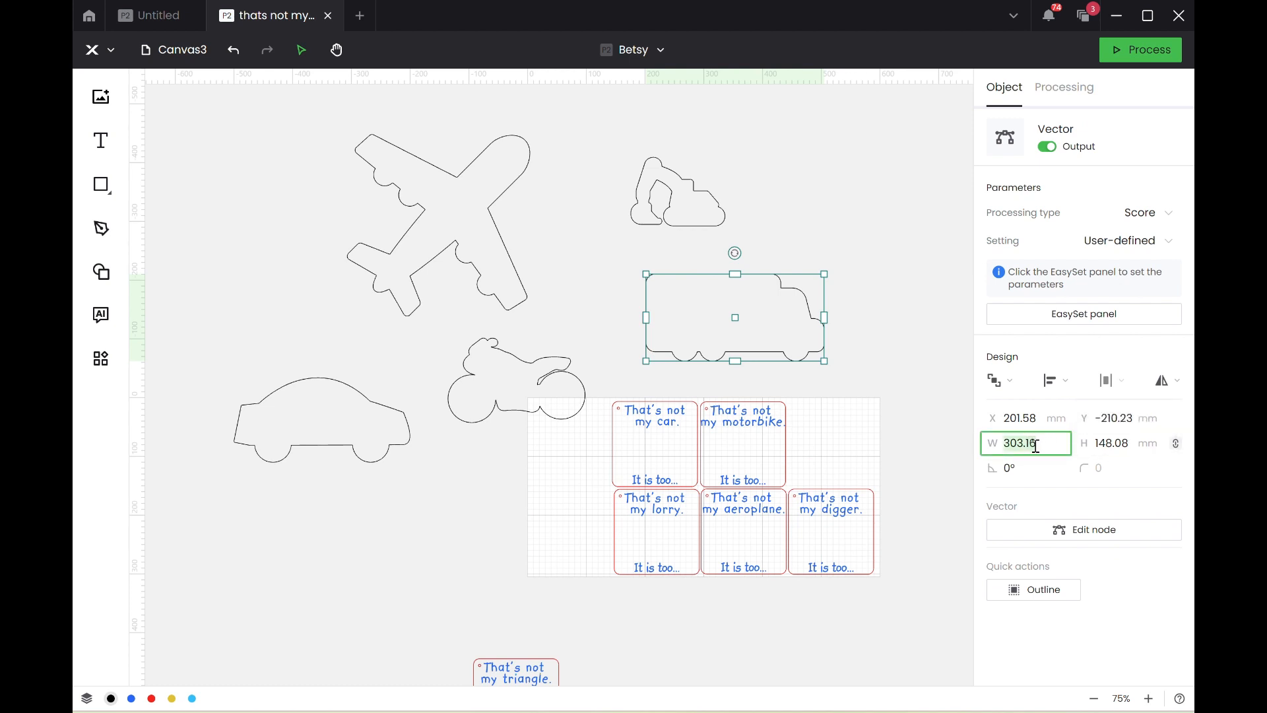
text(135)
key(Return)
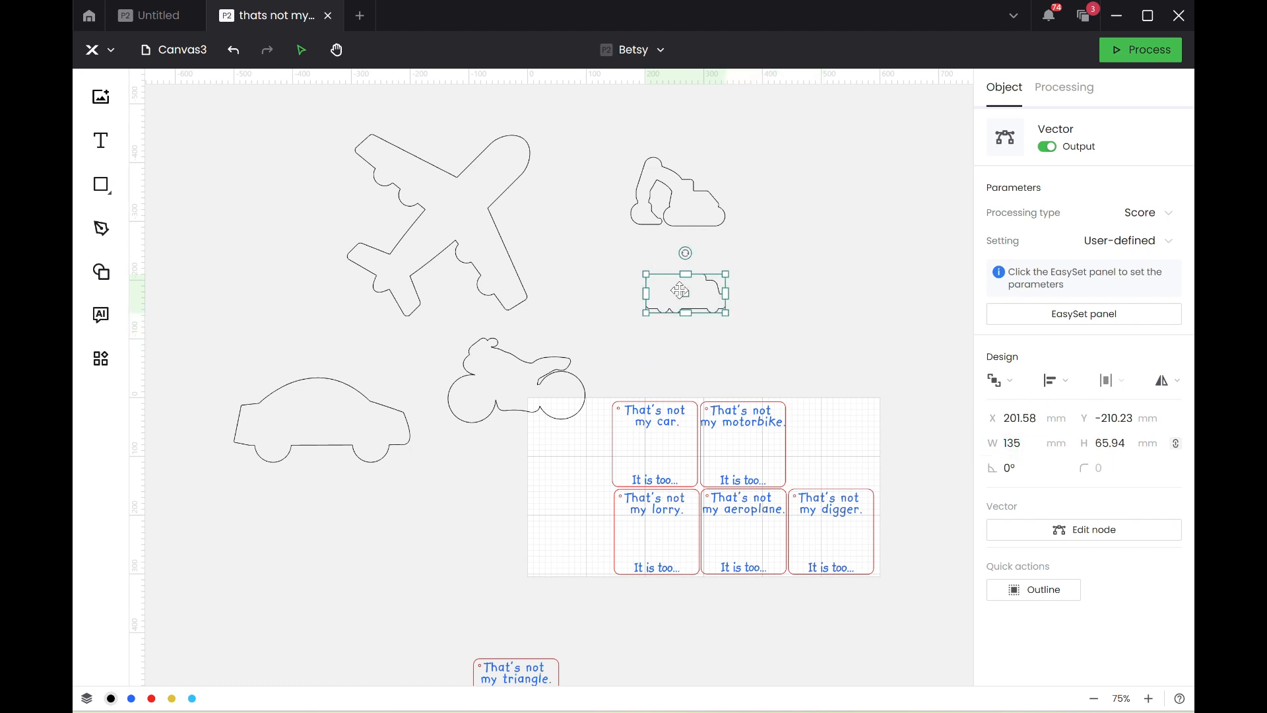
drag(684, 290, 654, 538)
click(658, 626)
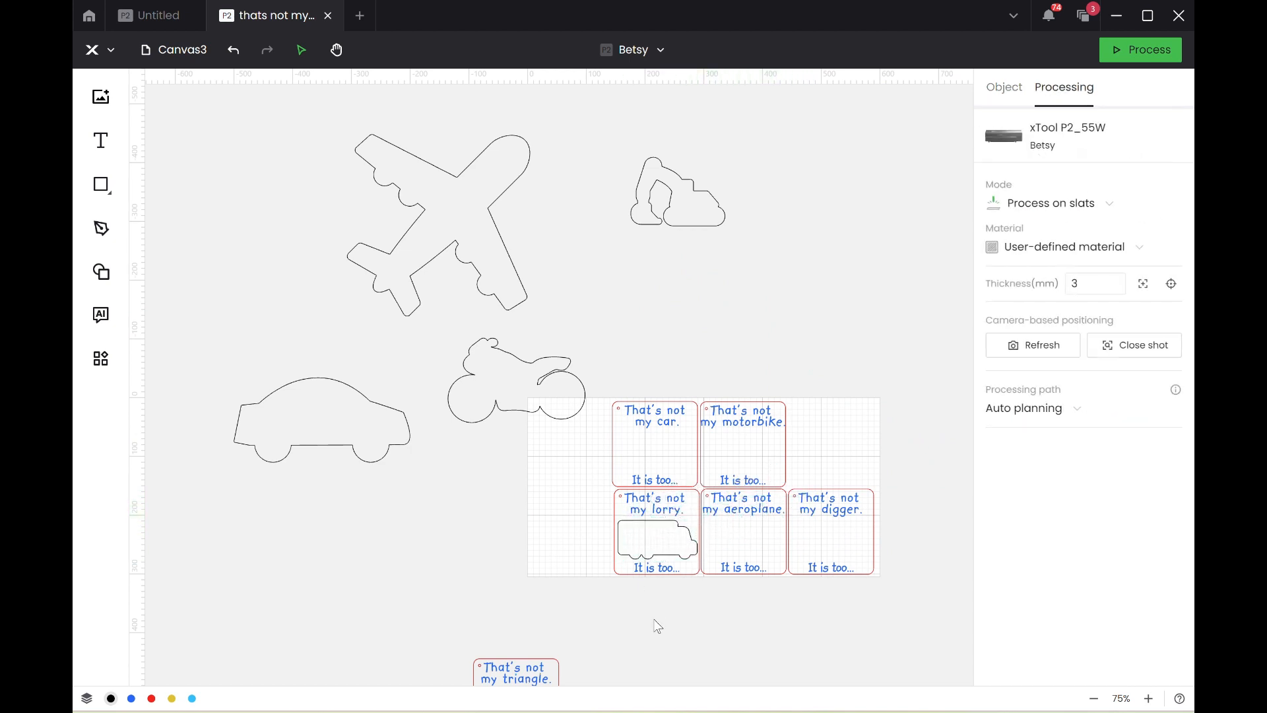
Reduce the lorry outline's width on its card, trying 120 mm before setting it to 100 mm.
click(661, 538)
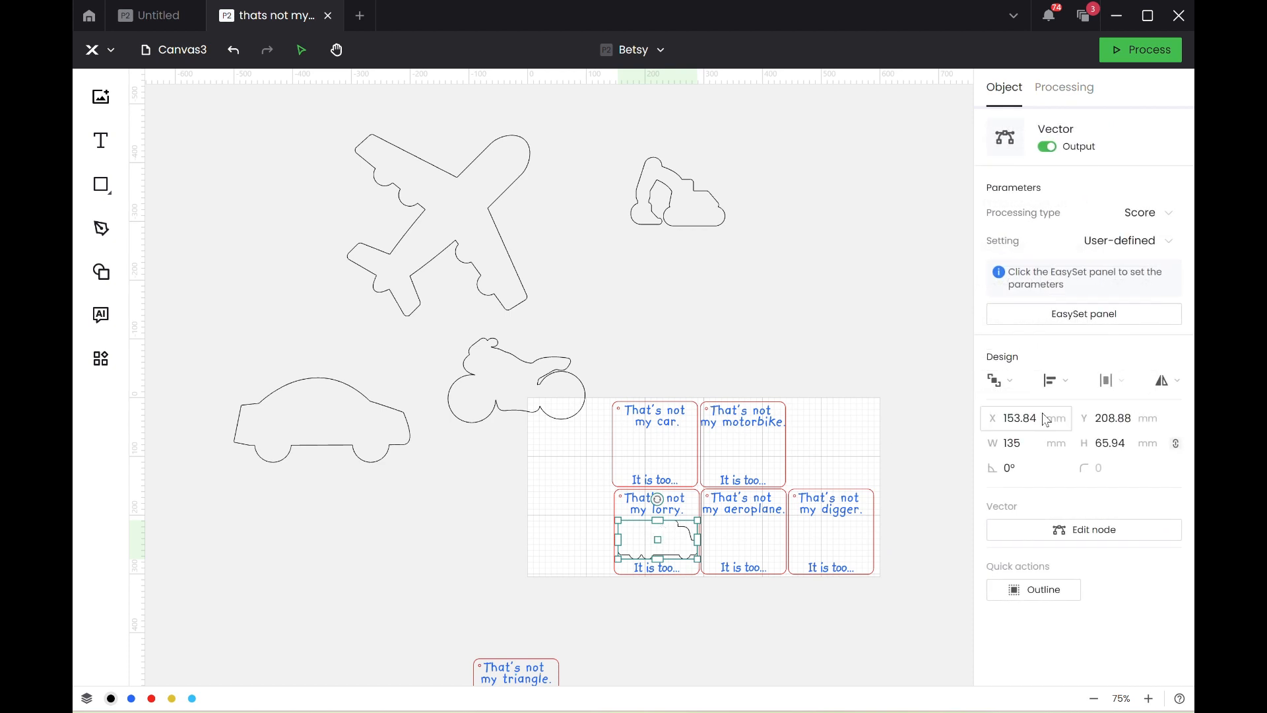
click(1025, 443)
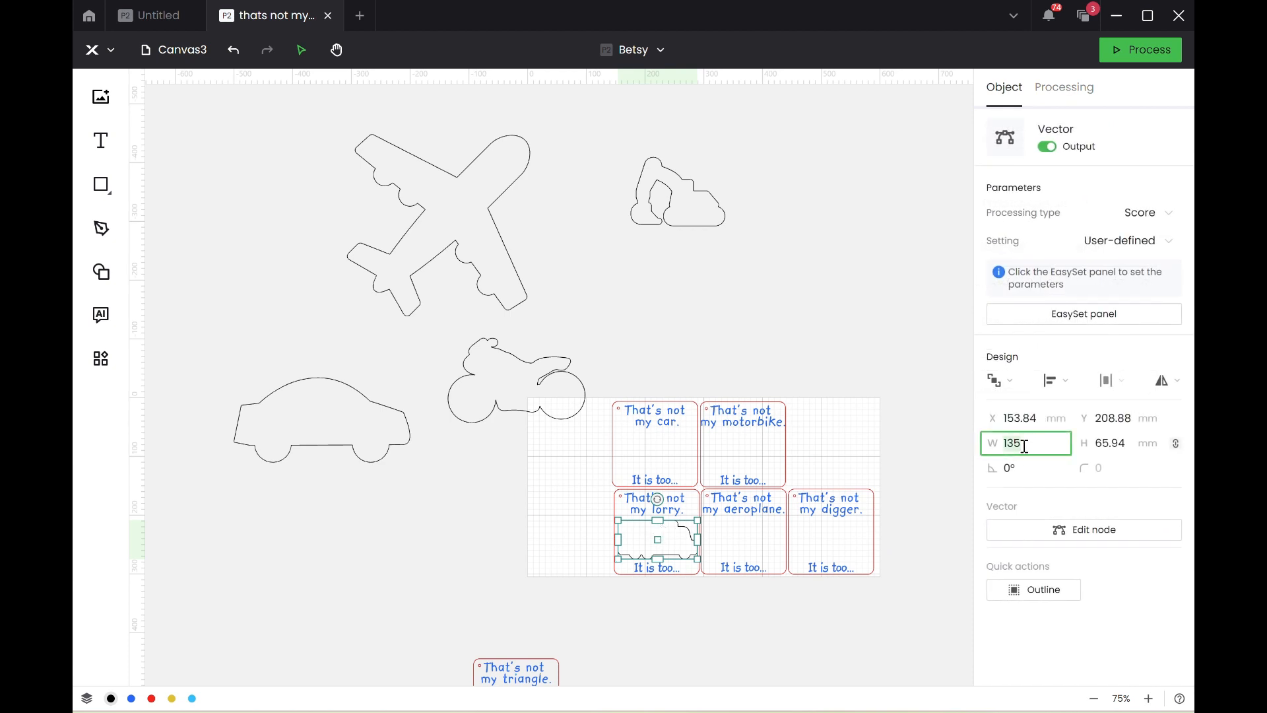
text(120)
key(Return)
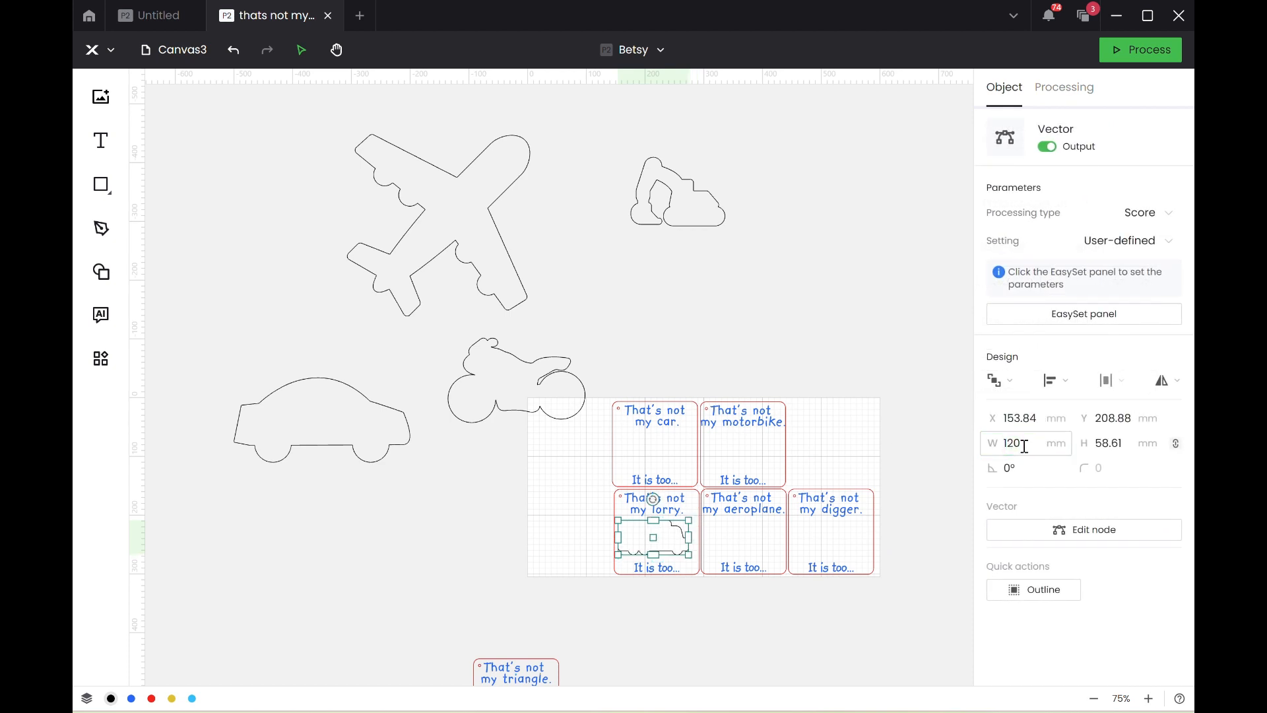
click(1026, 443)
text(100)
key(Return)
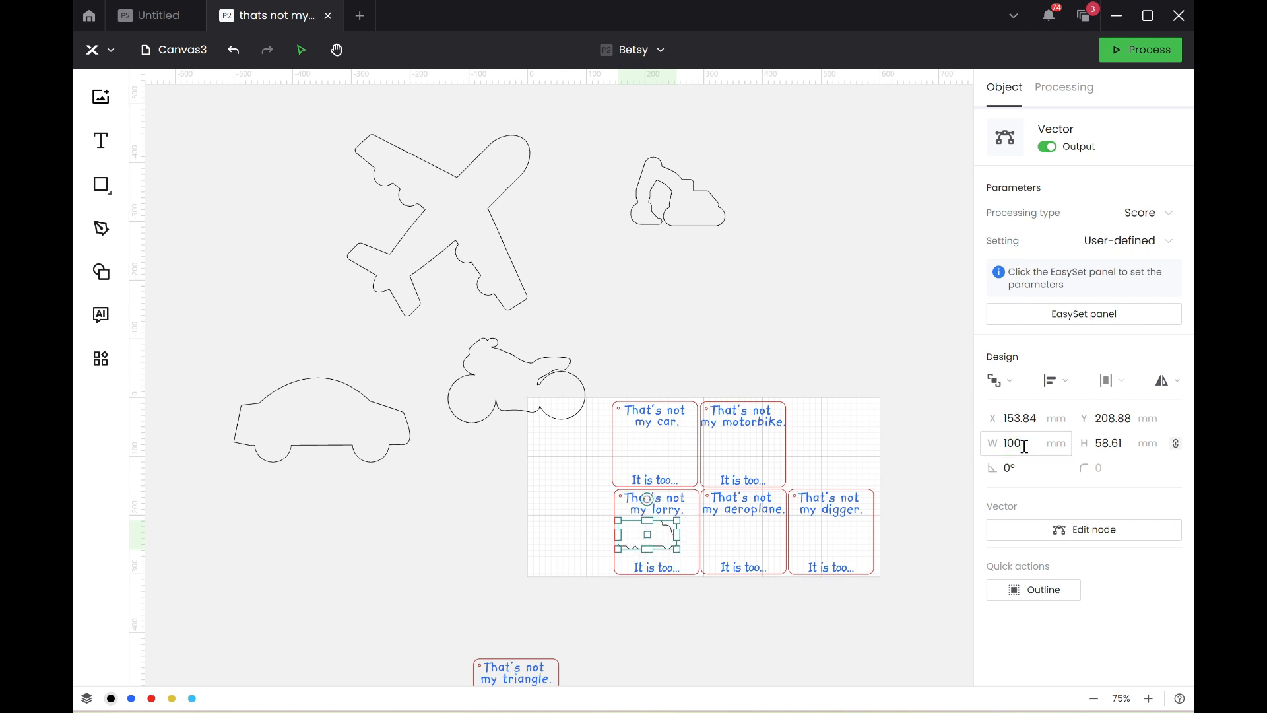
click(701, 657)
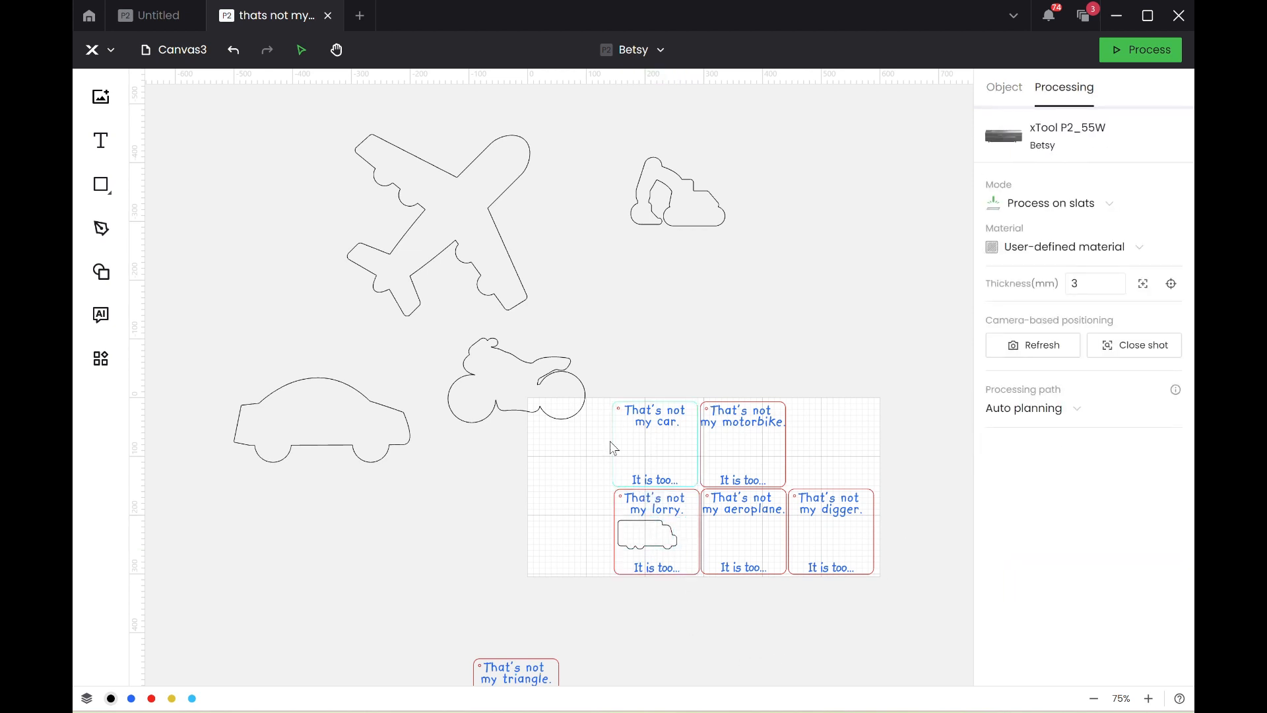
Set the widths of the motorbike outline and the car outline to 100 mm each.
click(542, 419)
click(1042, 439)
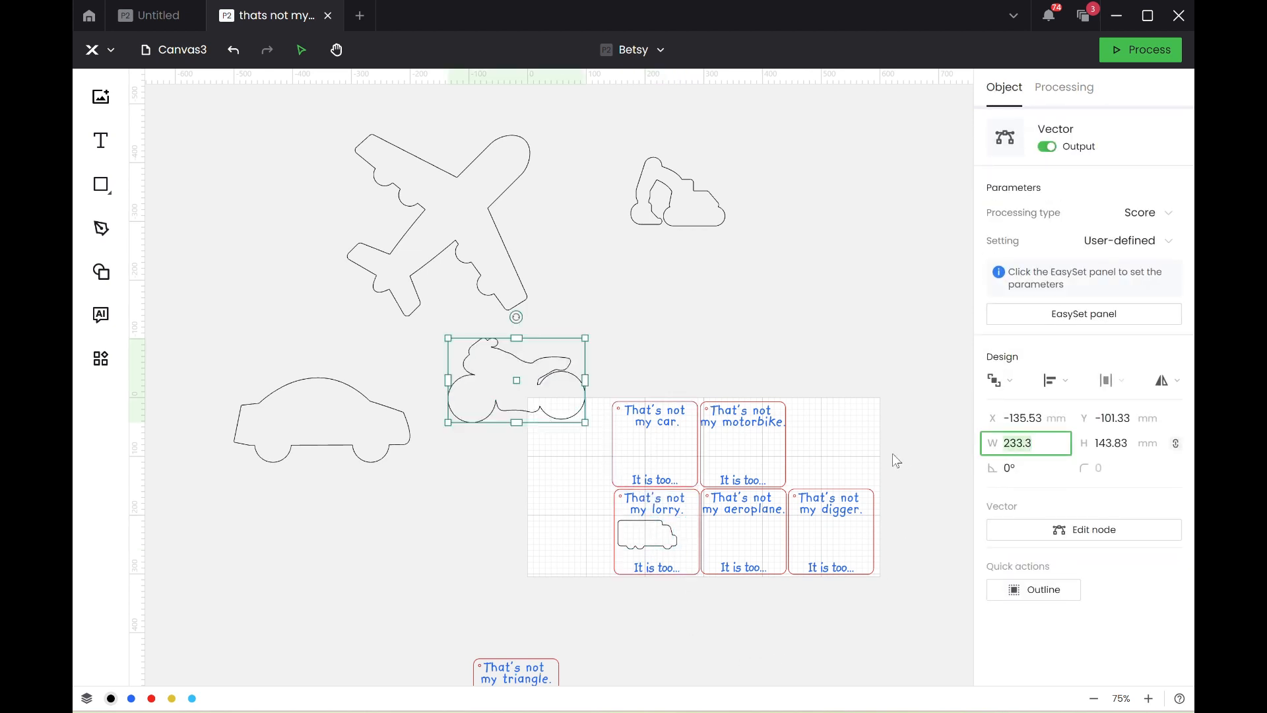
text(100)
key(Return)
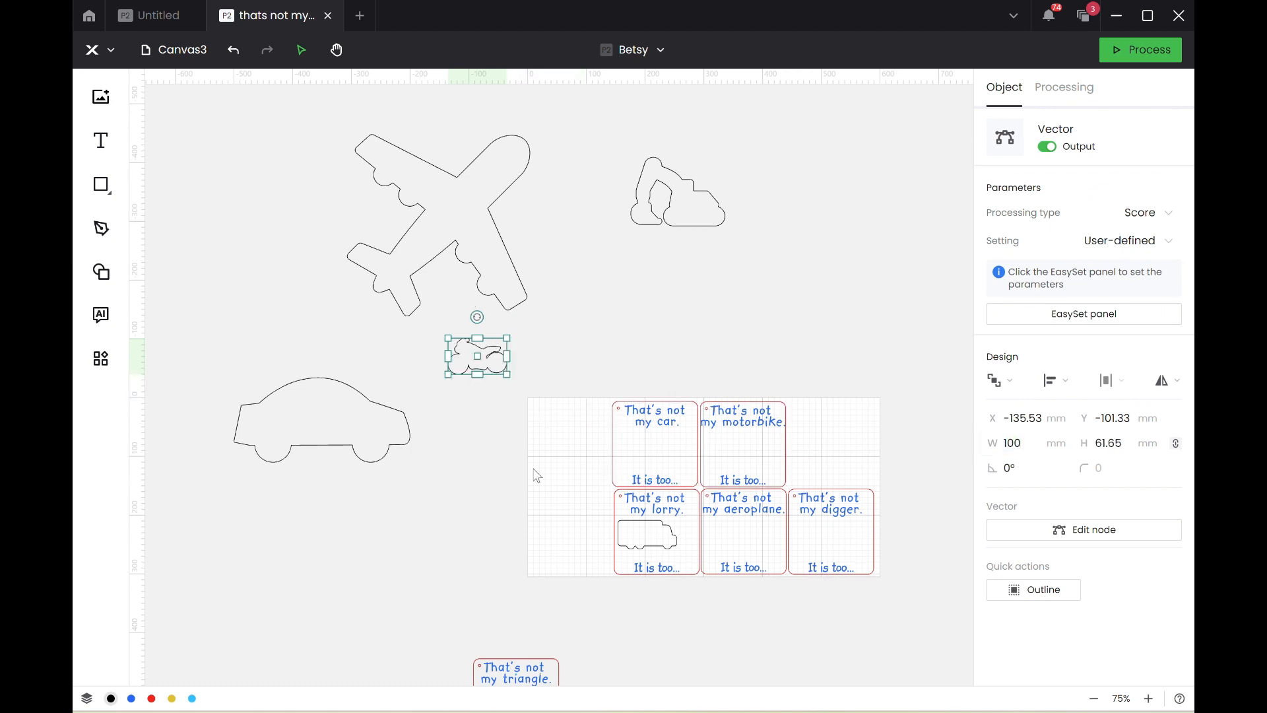
click(336, 442)
click(1032, 444)
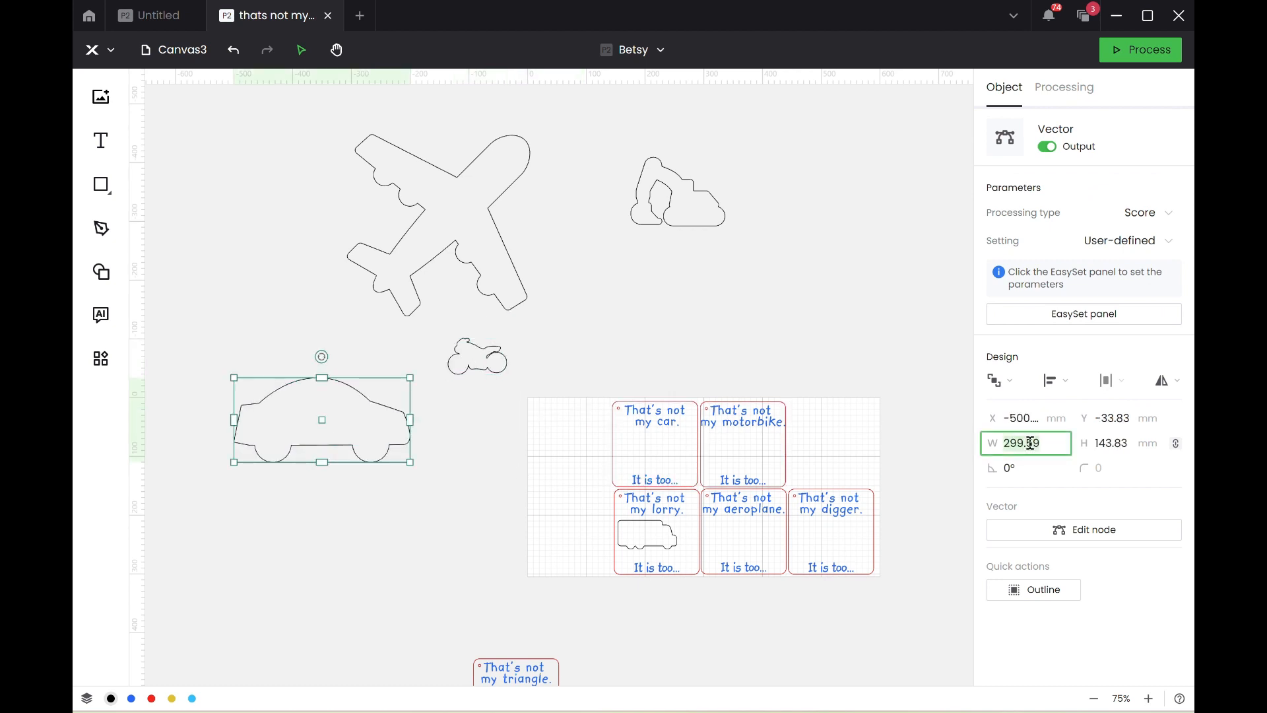
text(100)
key(Return)
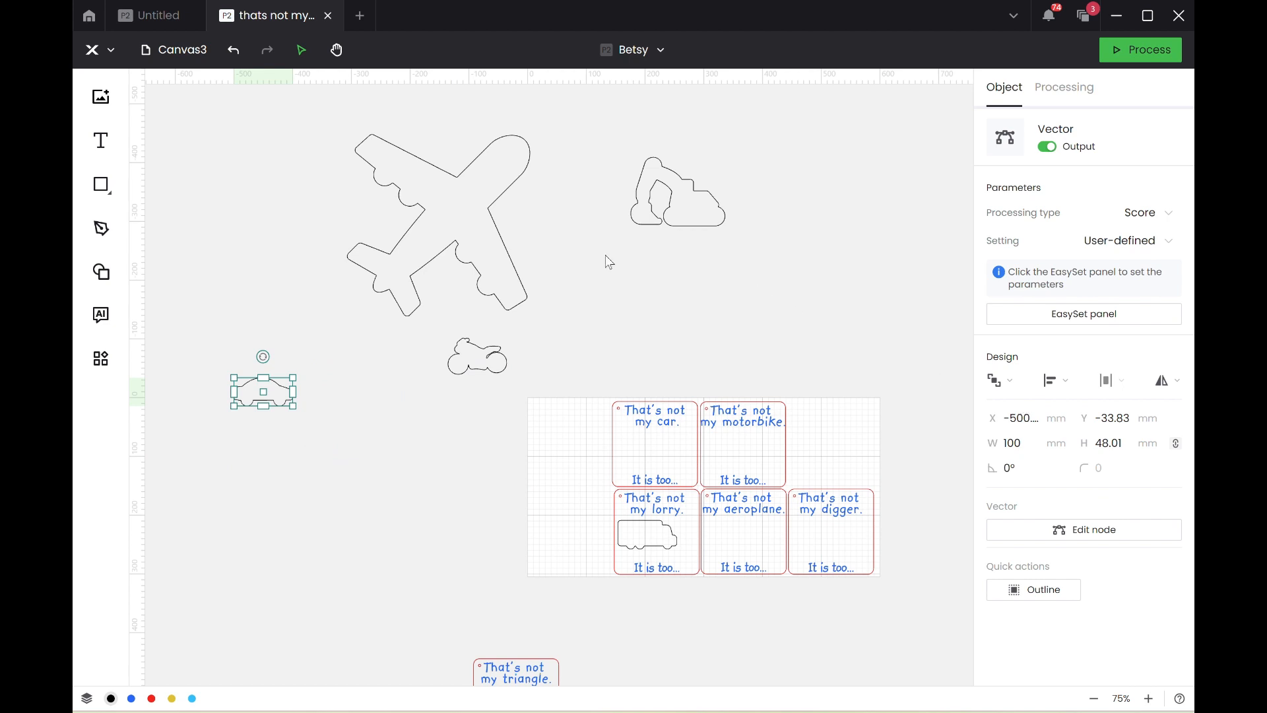
Set the widths of the aeroplane outline and the digger outline to 100 mm each.
click(457, 241)
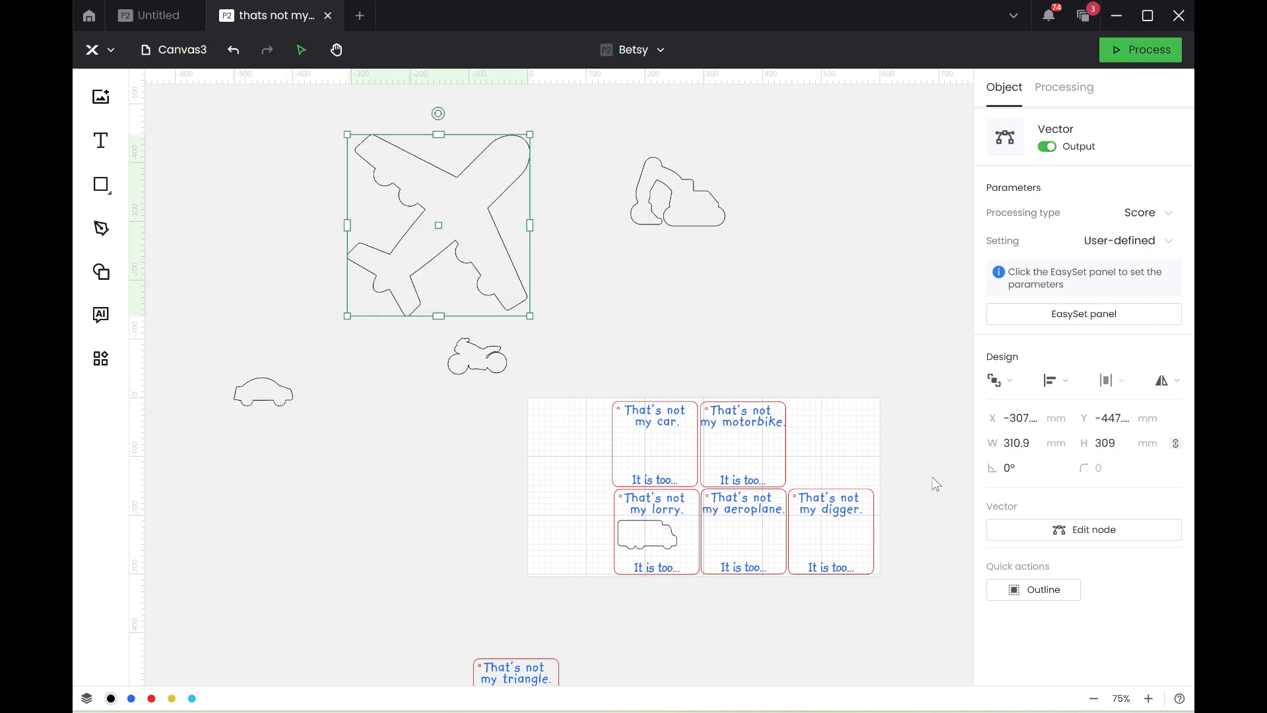
click(1022, 446)
text(100)
key(Return)
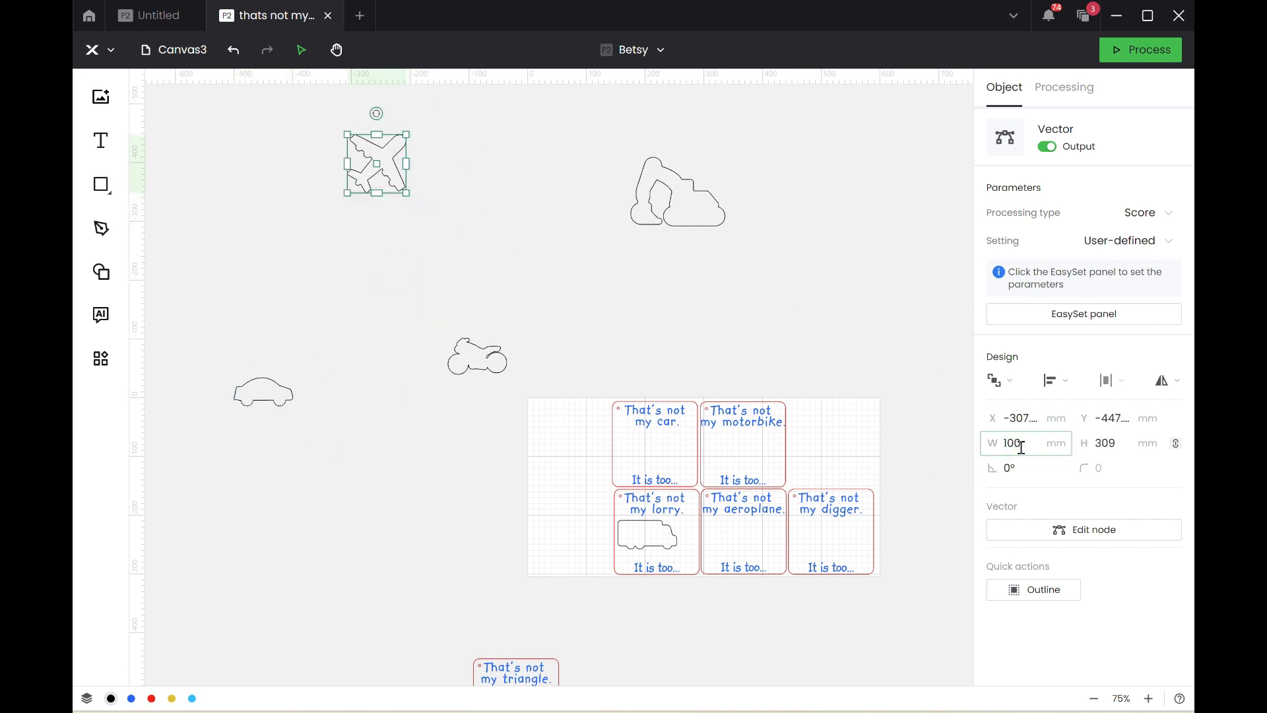
click(679, 192)
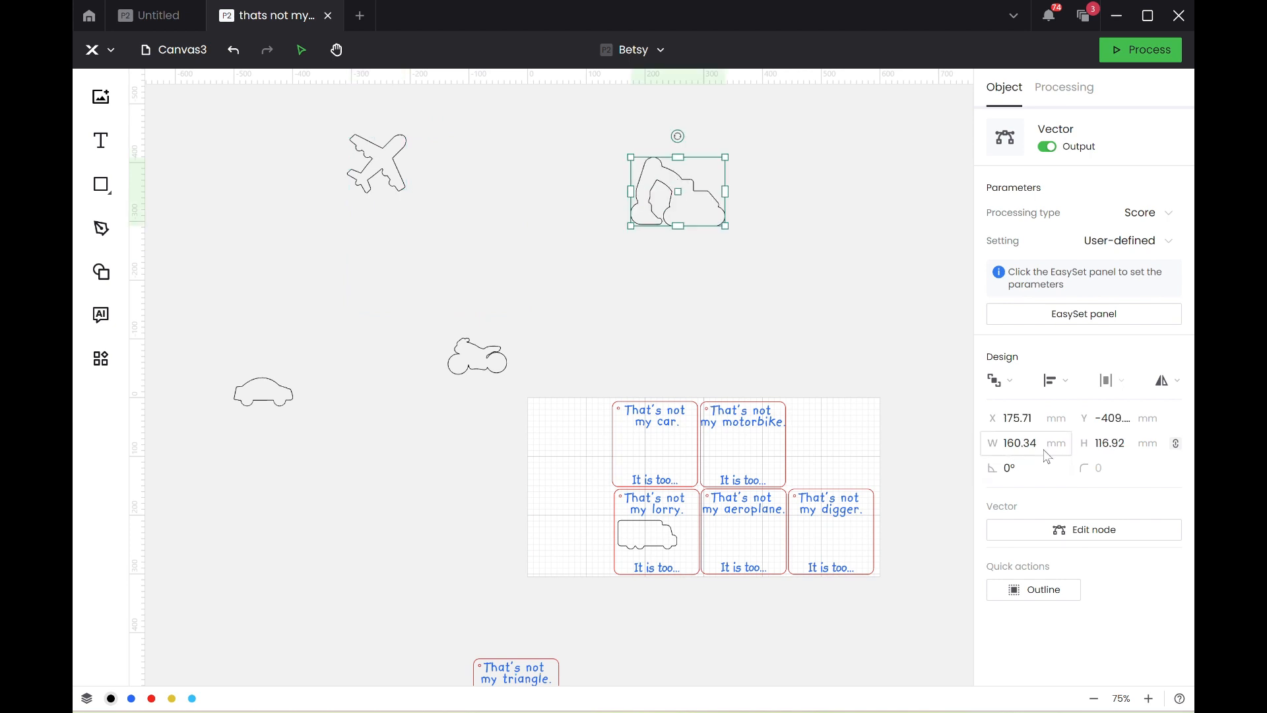
click(1020, 442)
text(100)
key(Return)
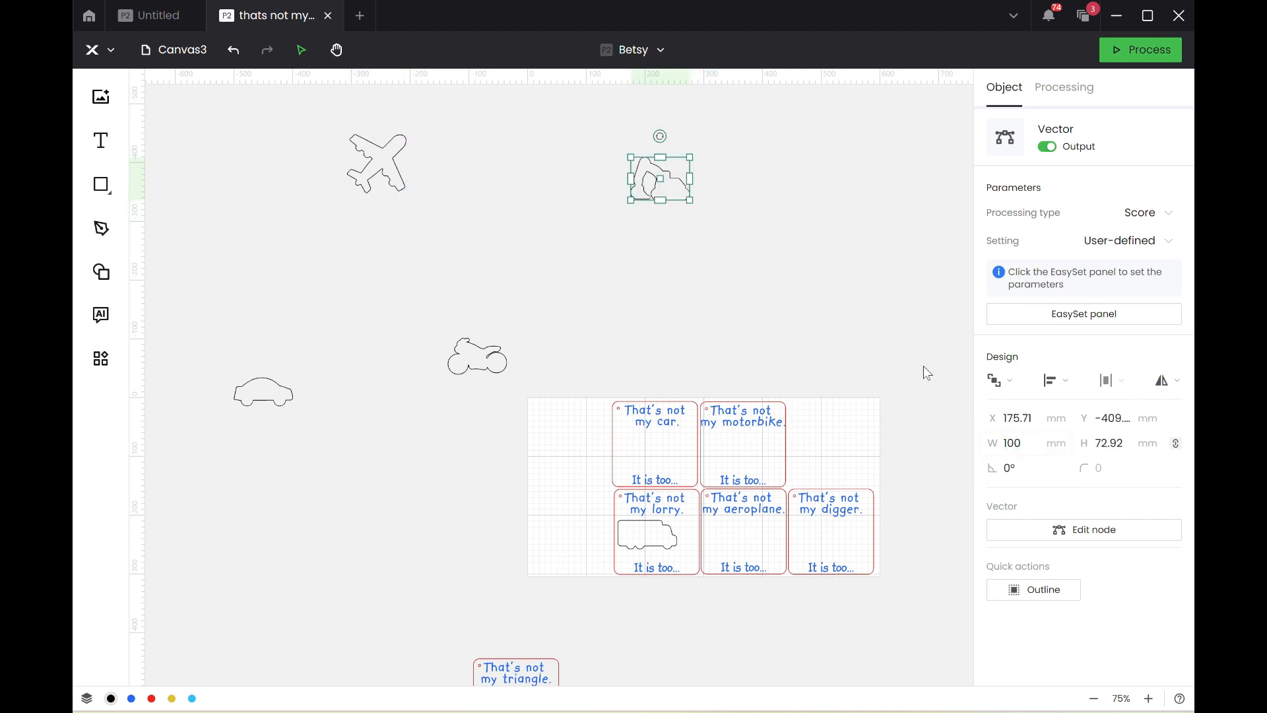
Create an outline around the motorbike shape with an offset distance of 1.4 mm.
click(483, 367)
scroll(485, 363, up, 5)
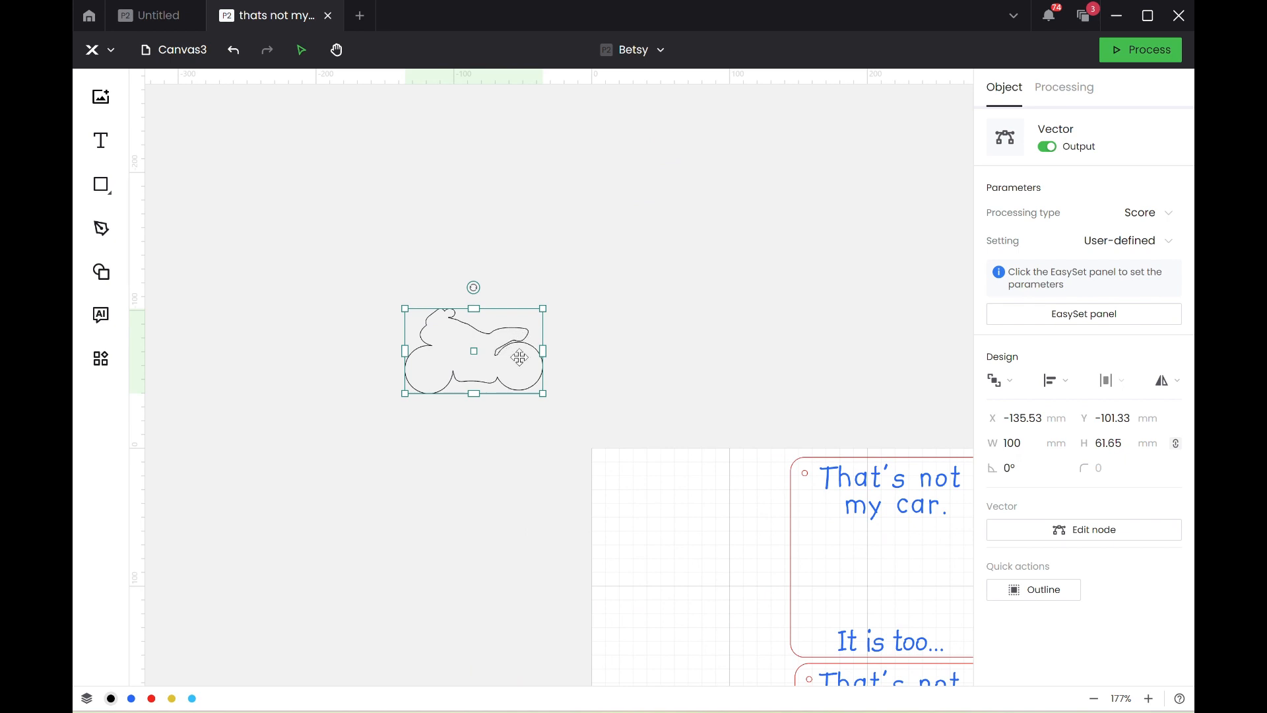
click(1039, 590)
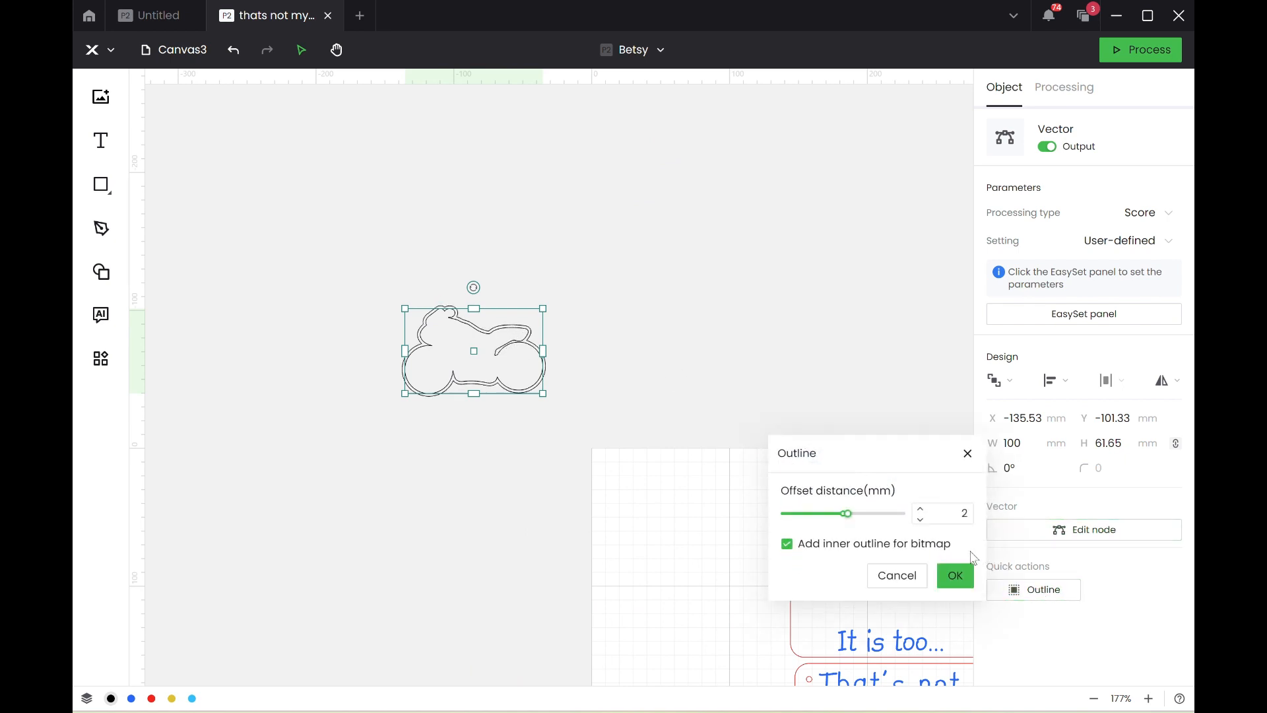
click(920, 520)
double_click(970, 514)
text(1)
click(921, 520)
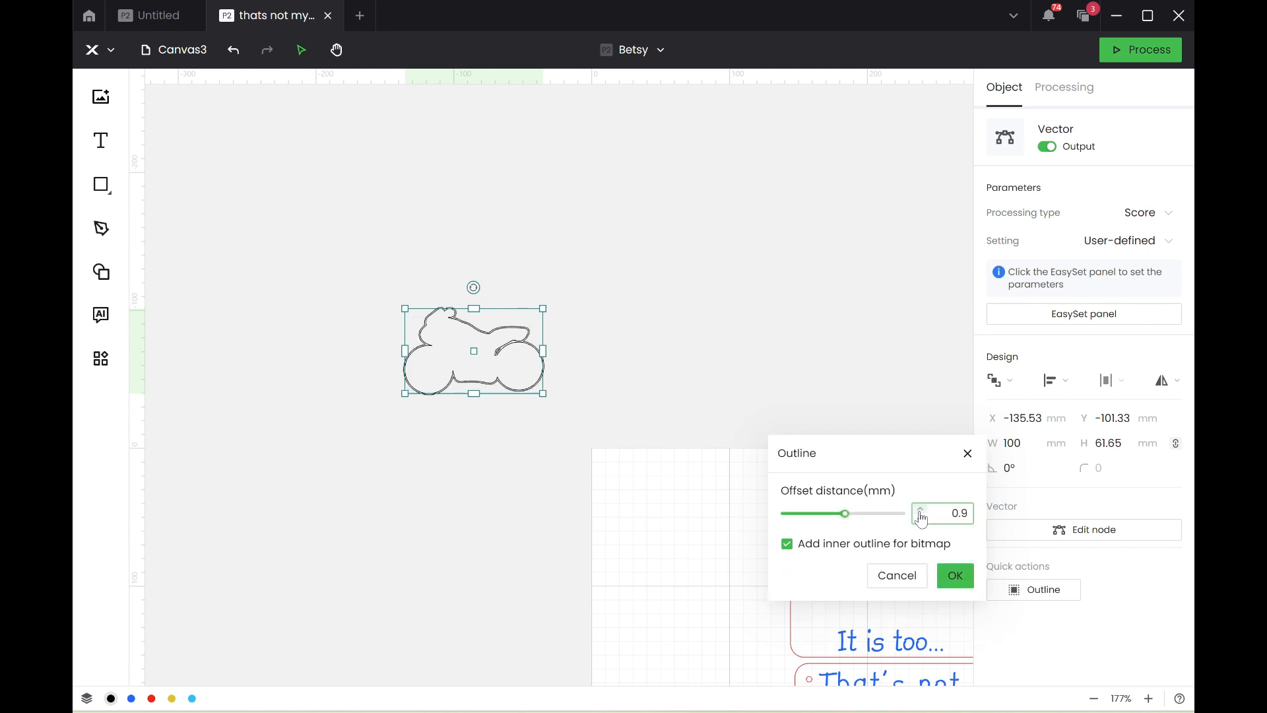
click(921, 518)
click(920, 518)
click(921, 518)
click(920, 518)
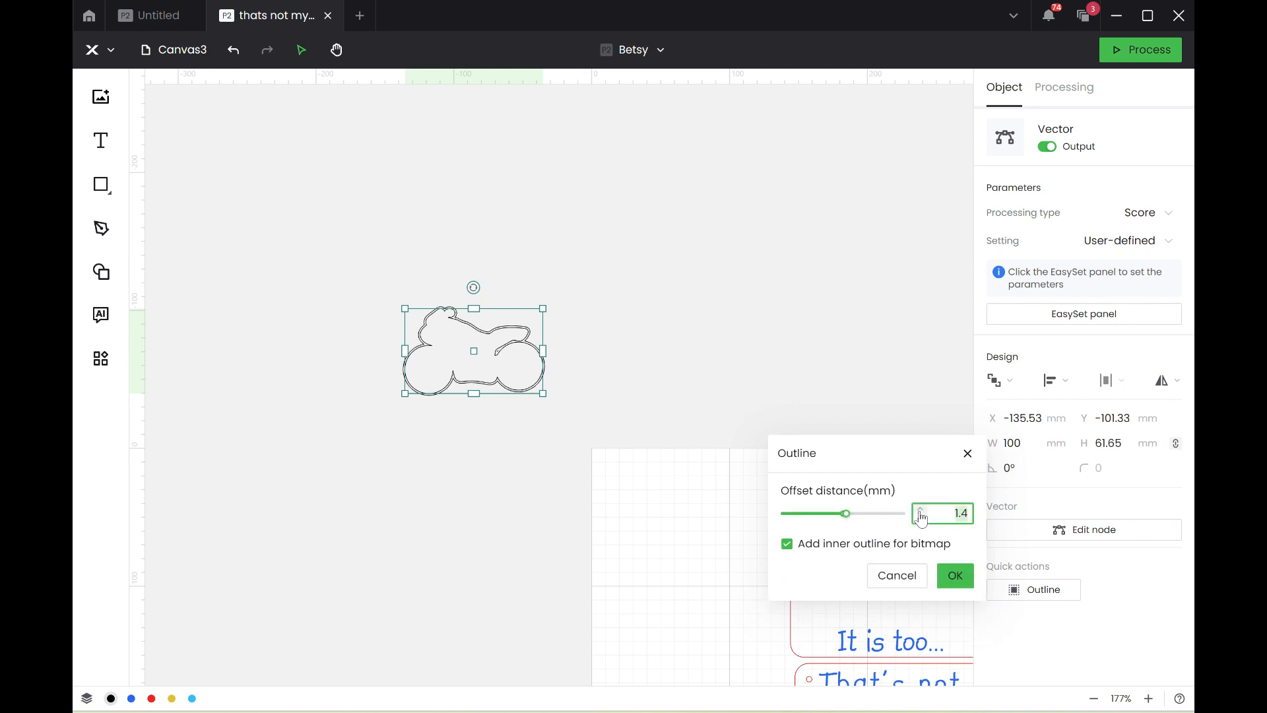
click(956, 575)
Move the new offset motorbike outline clear of the original and delete the original motorbike shape.
drag(524, 343, 746, 294)
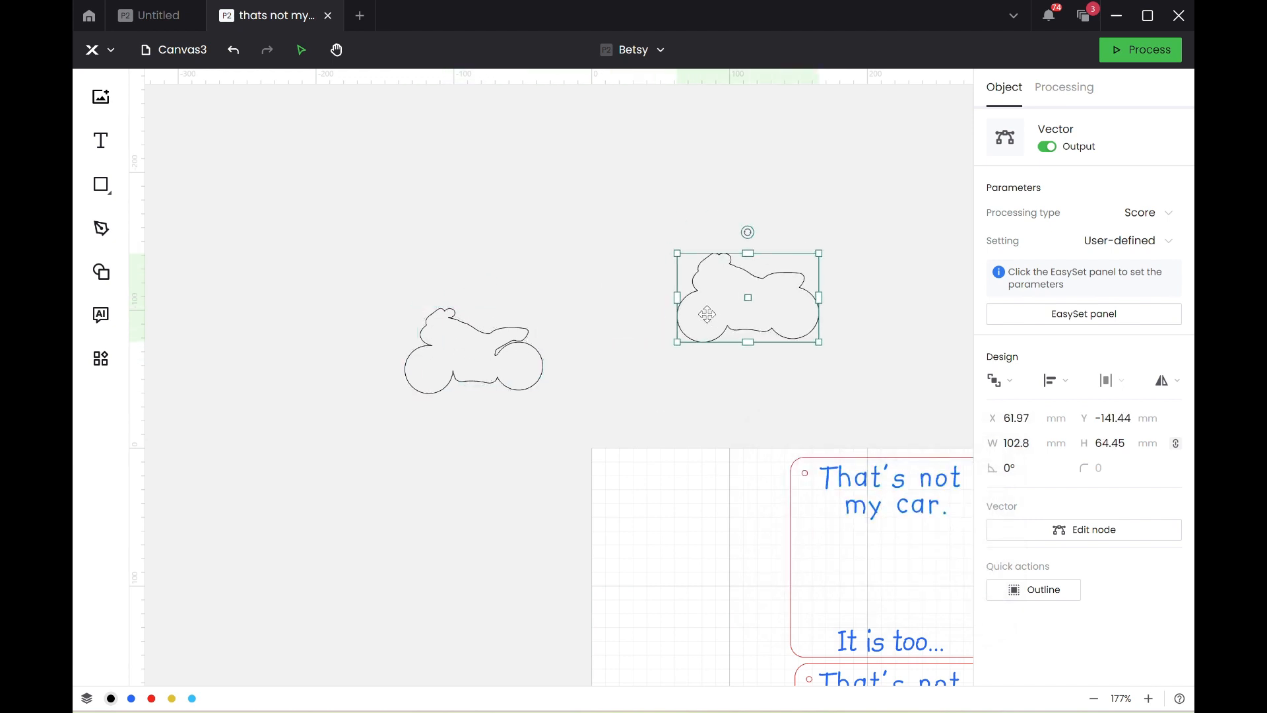
click(506, 355)
key(Delete)
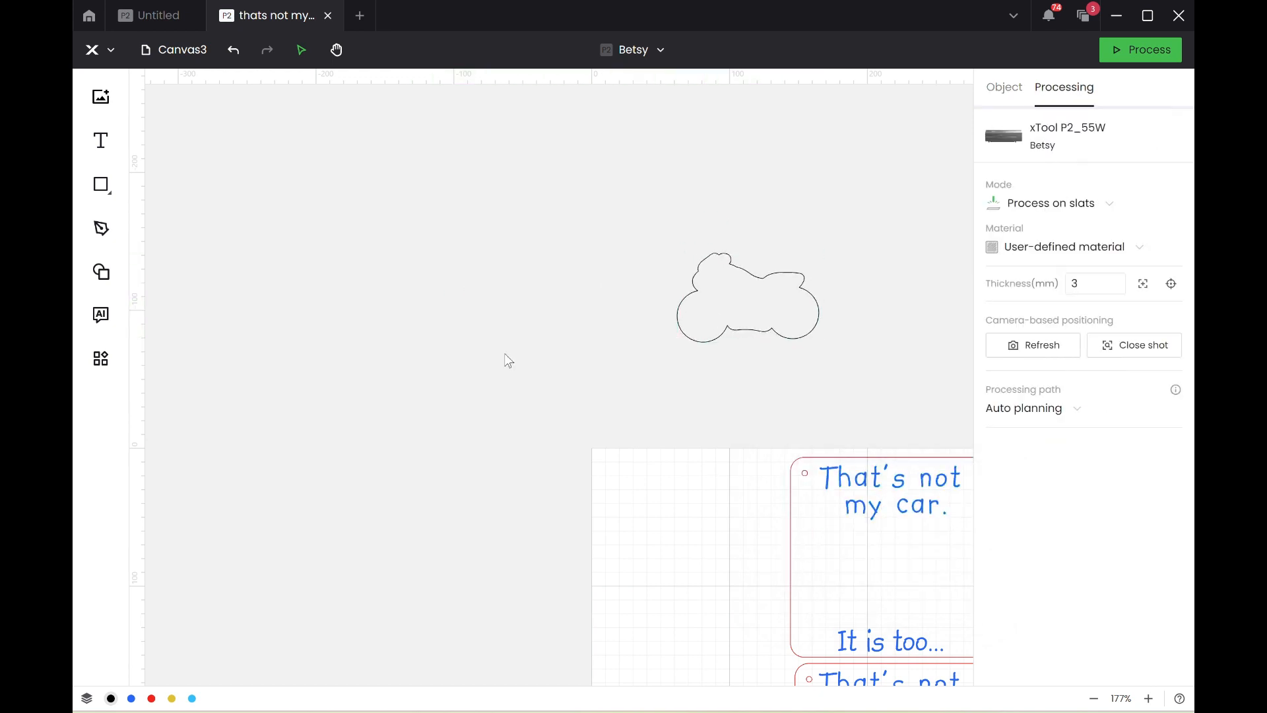
Set the remaining motorbike outline's width to 100 mm and place it between the texts on the motorbike card.
scroll(504, 353, down, 6)
click(582, 352)
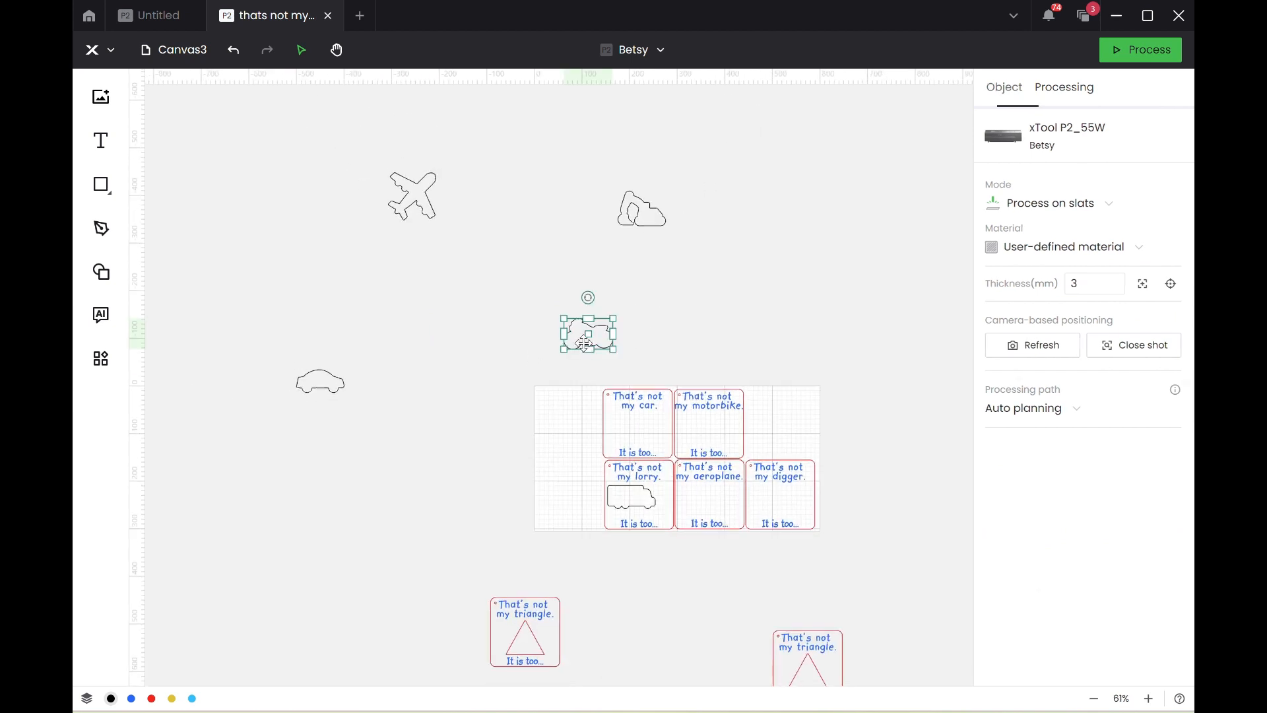
click(1036, 452)
text(100)
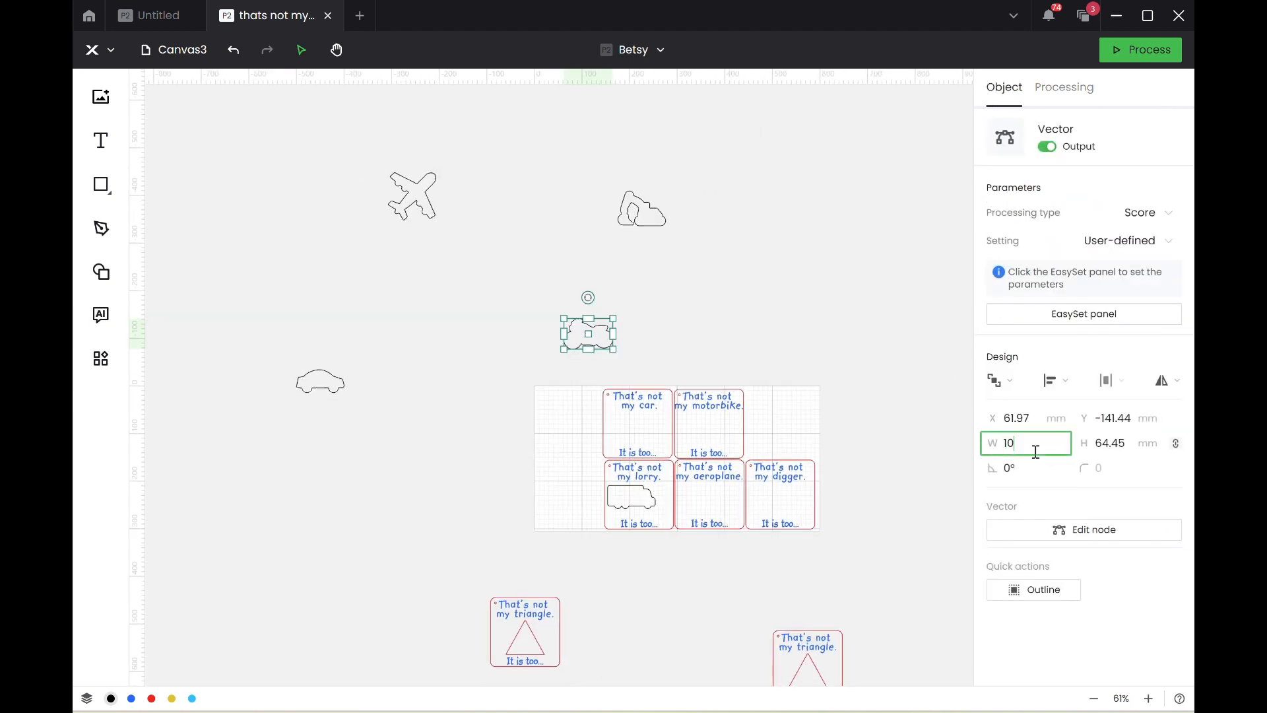
key(Return)
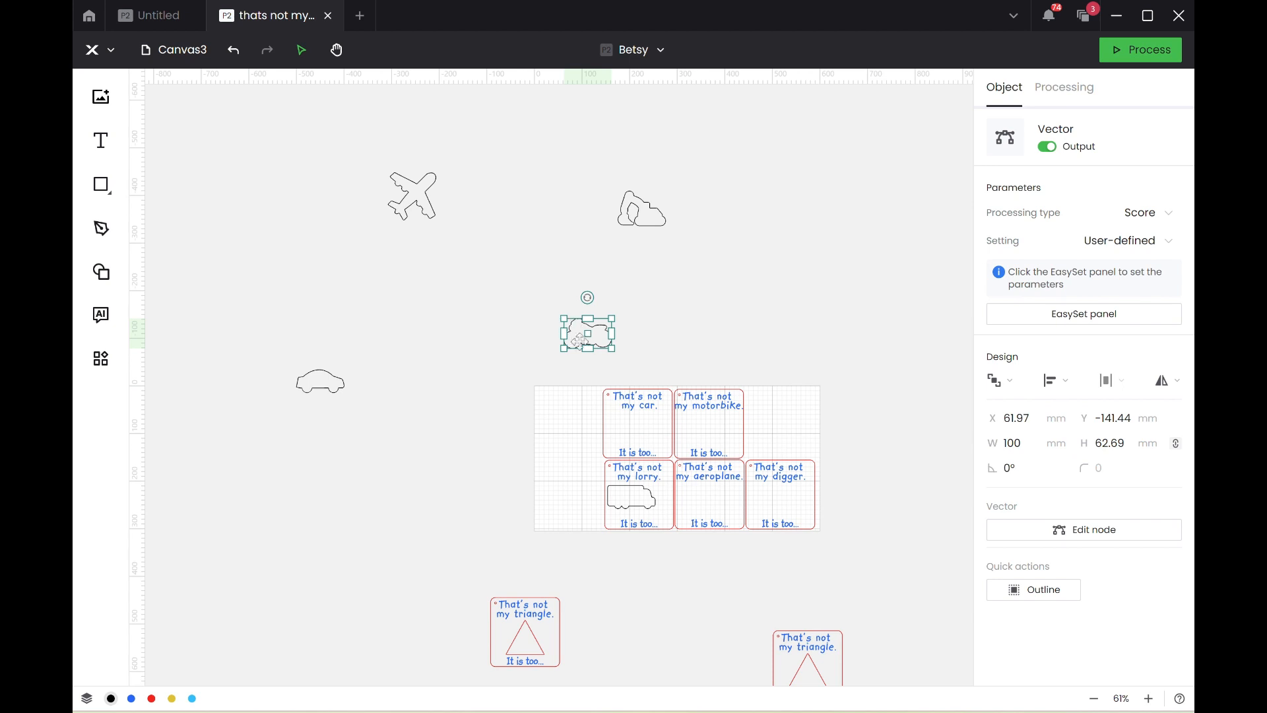
drag(585, 346, 719, 436)
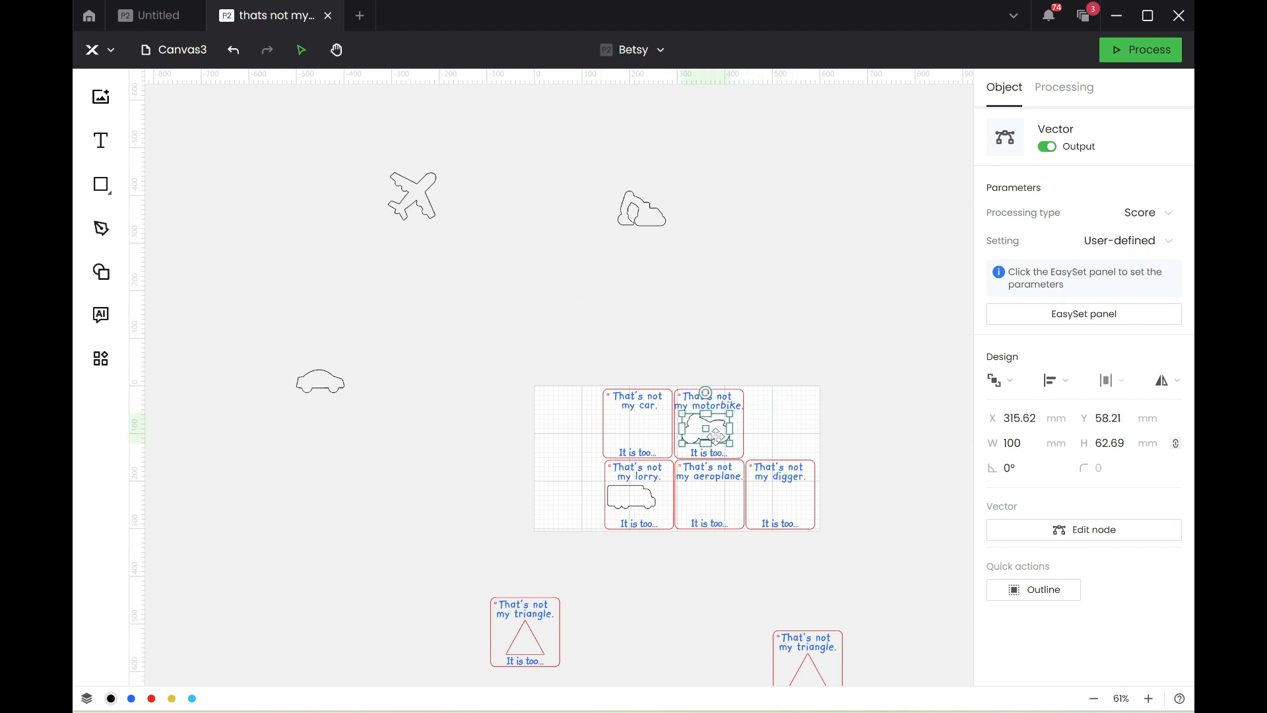
Place the digger outline on the digger card and the car outline on the car card, between their texts.
click(652, 210)
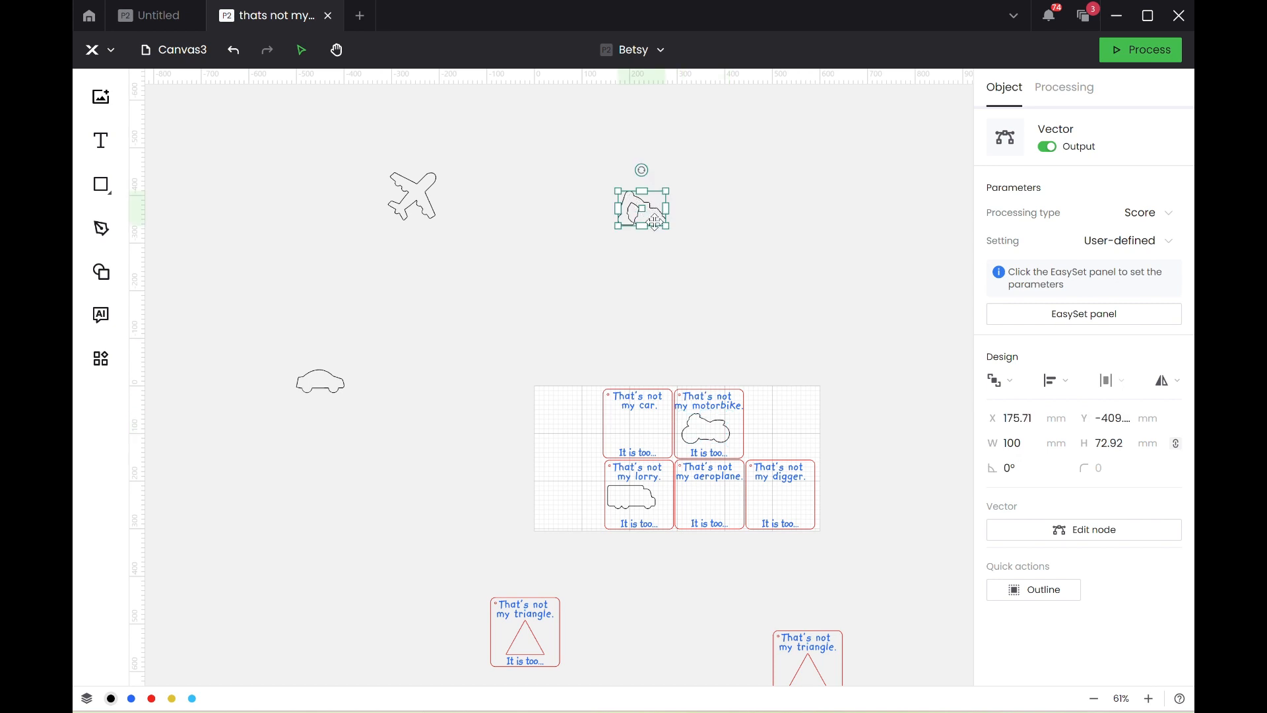
drag(653, 213, 786, 511)
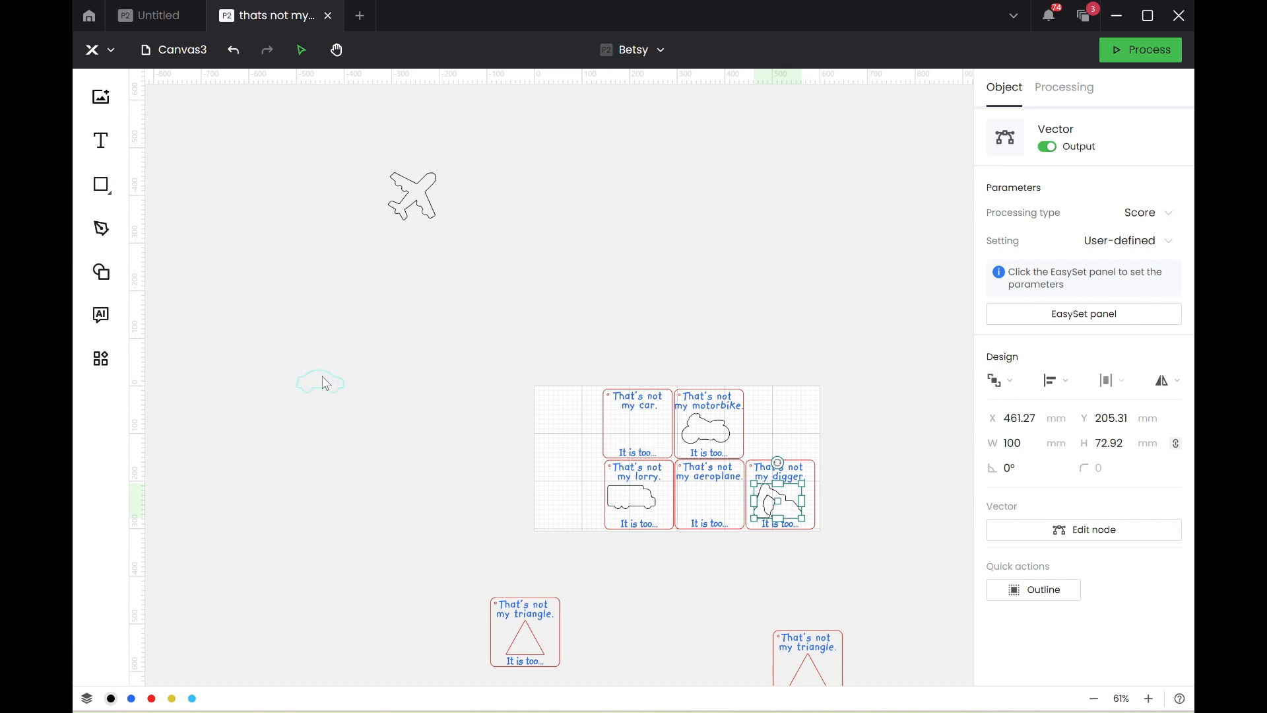
drag(344, 379, 661, 424)
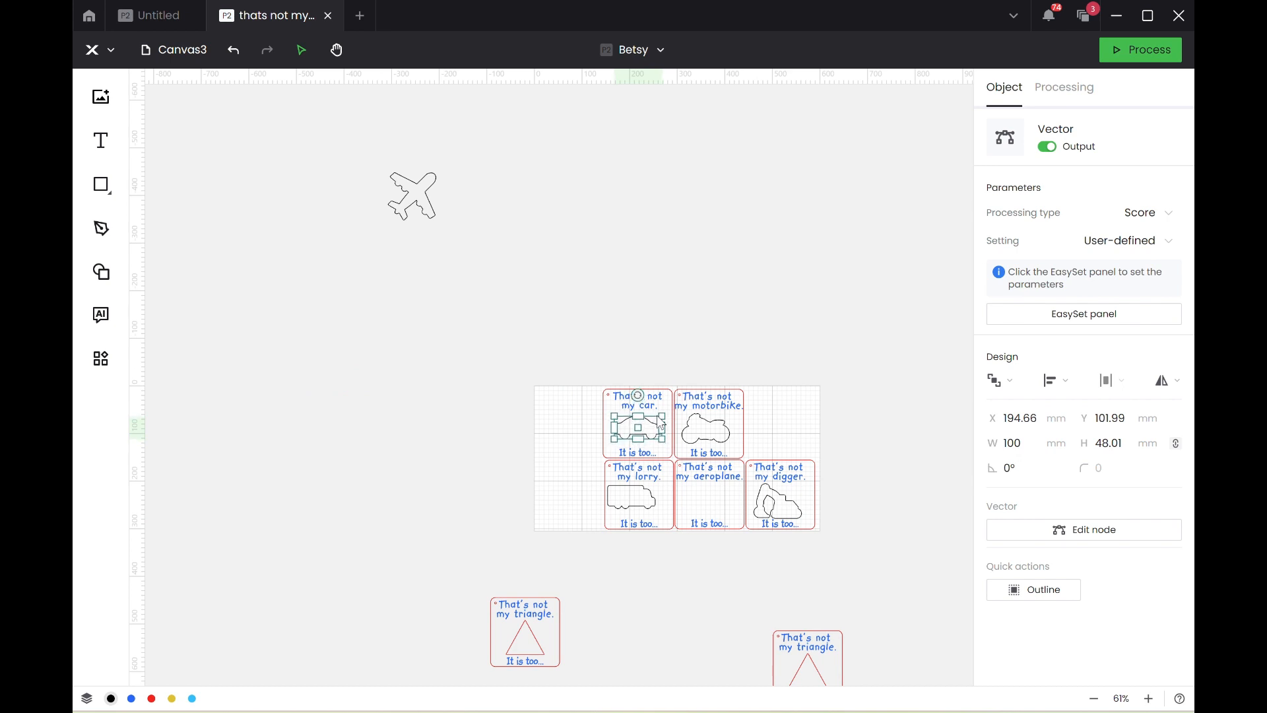
Place the aeroplane outline on the aeroplane card and reduce its width, trying 80 mm before setting it to 70 mm.
drag(409, 203, 708, 509)
click(1019, 443)
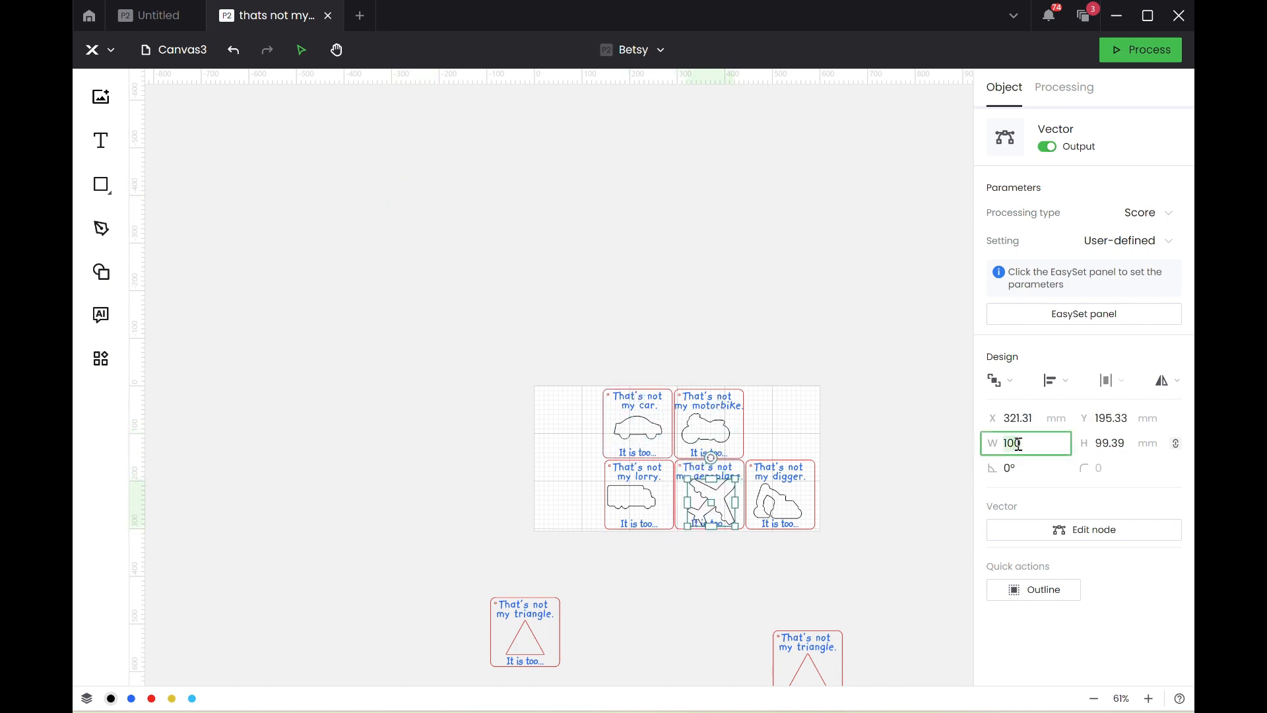
text(80)
key(Return)
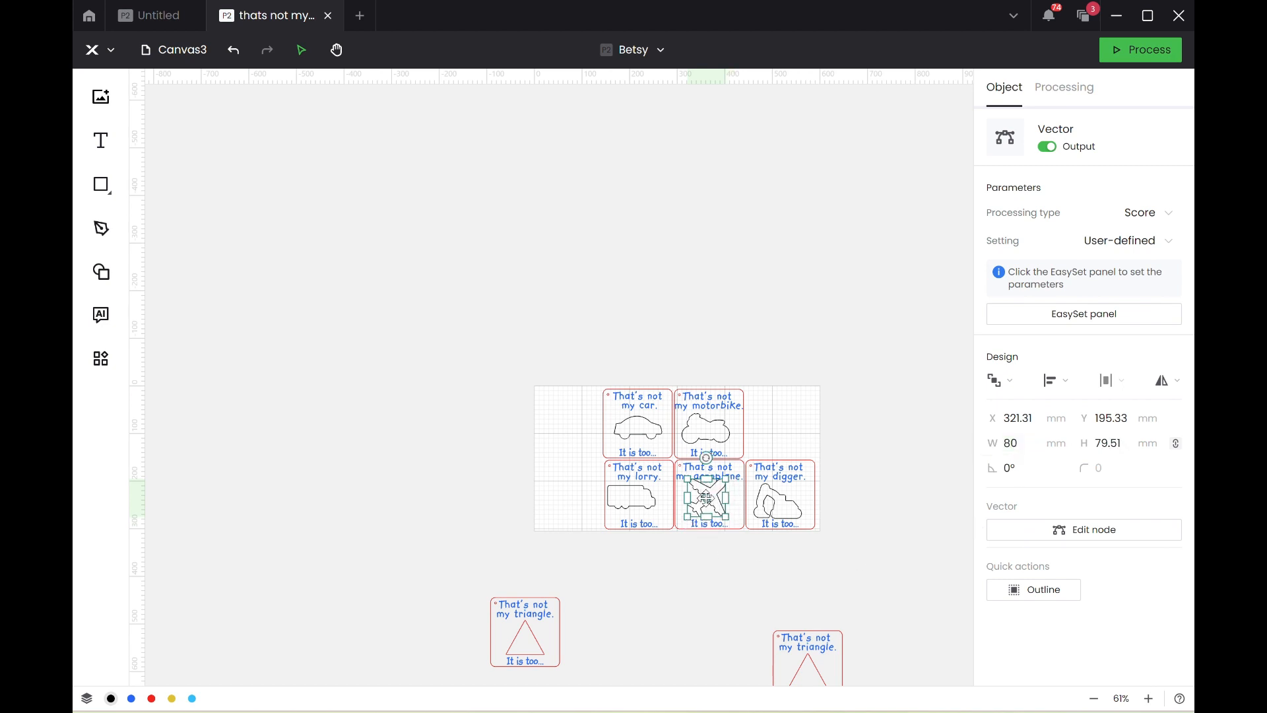
click(1022, 438)
key(Return)
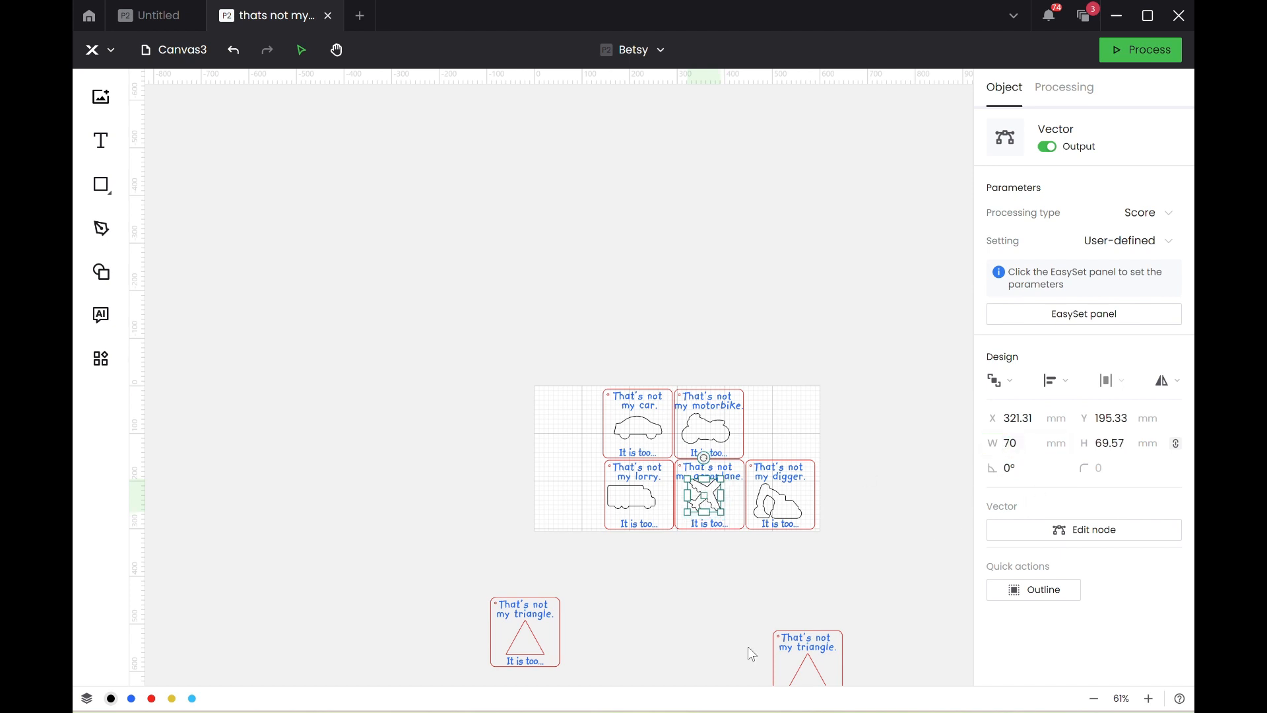
Center the shape and text horizontally within the car card, and do the same for the motorbike card.
scroll(692, 596, up, 2)
scroll(691, 596, up, 5)
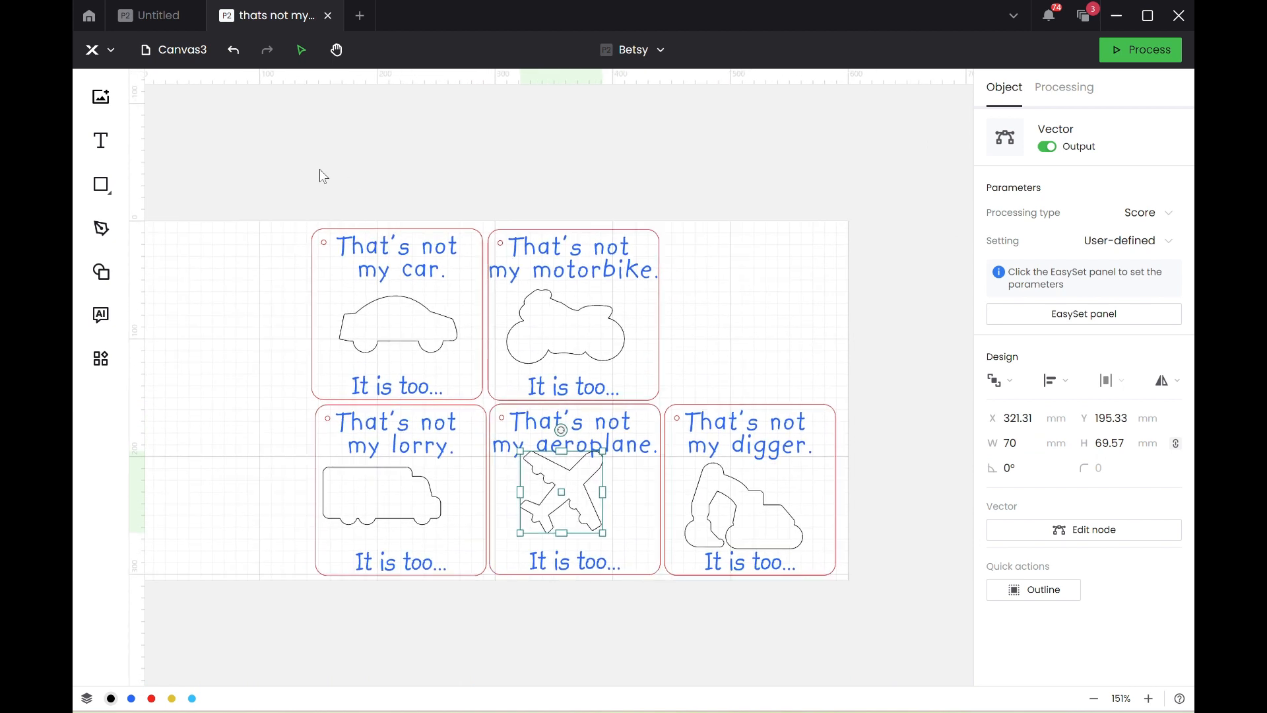
drag(361, 178, 441, 355)
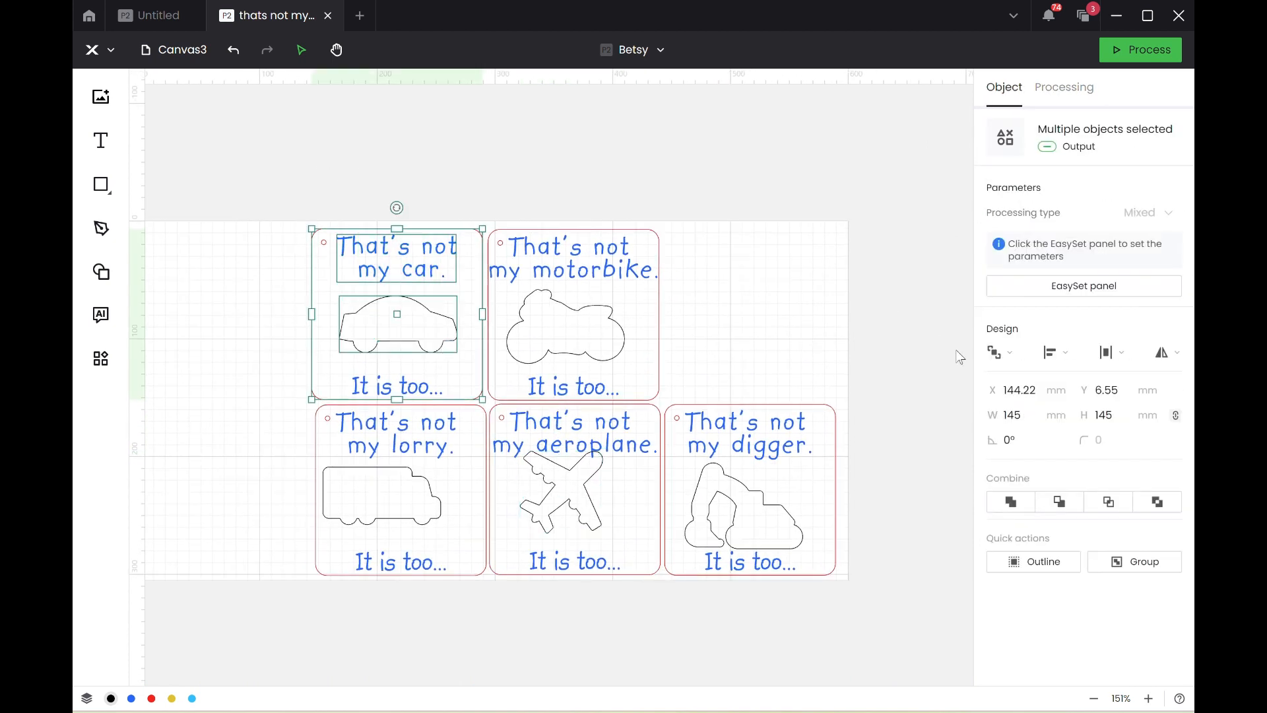
click(1047, 356)
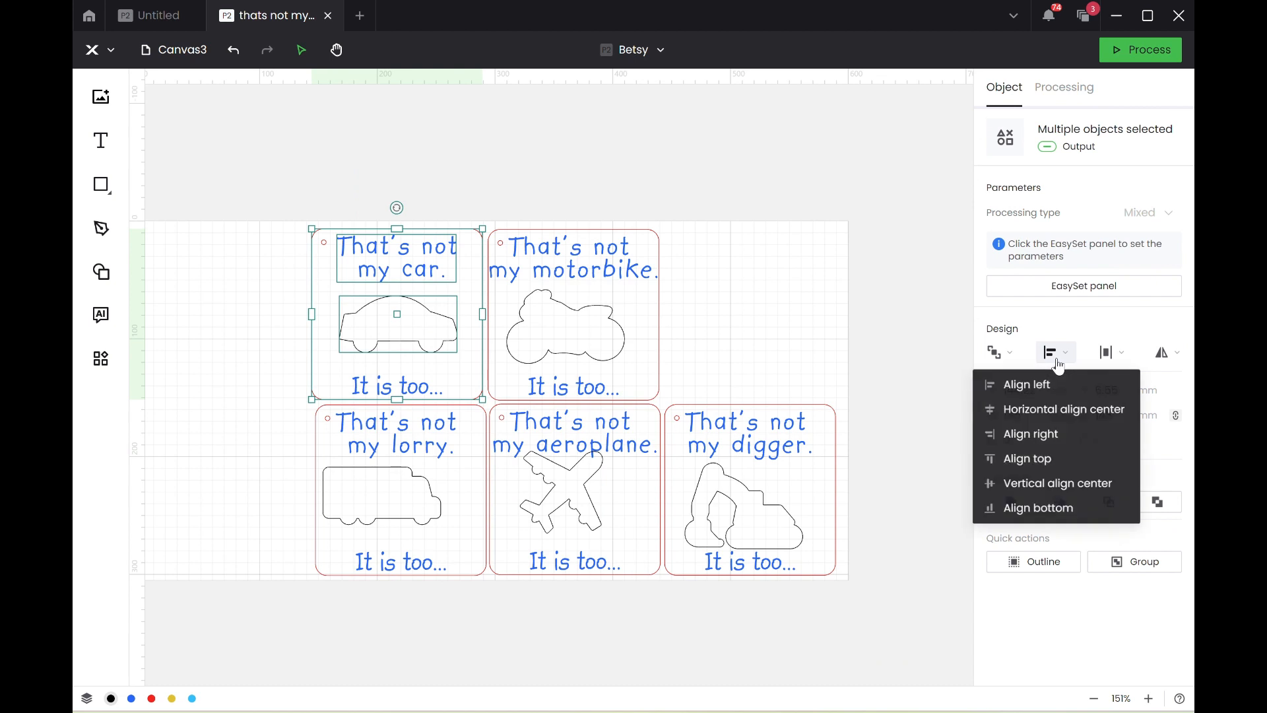
click(1054, 412)
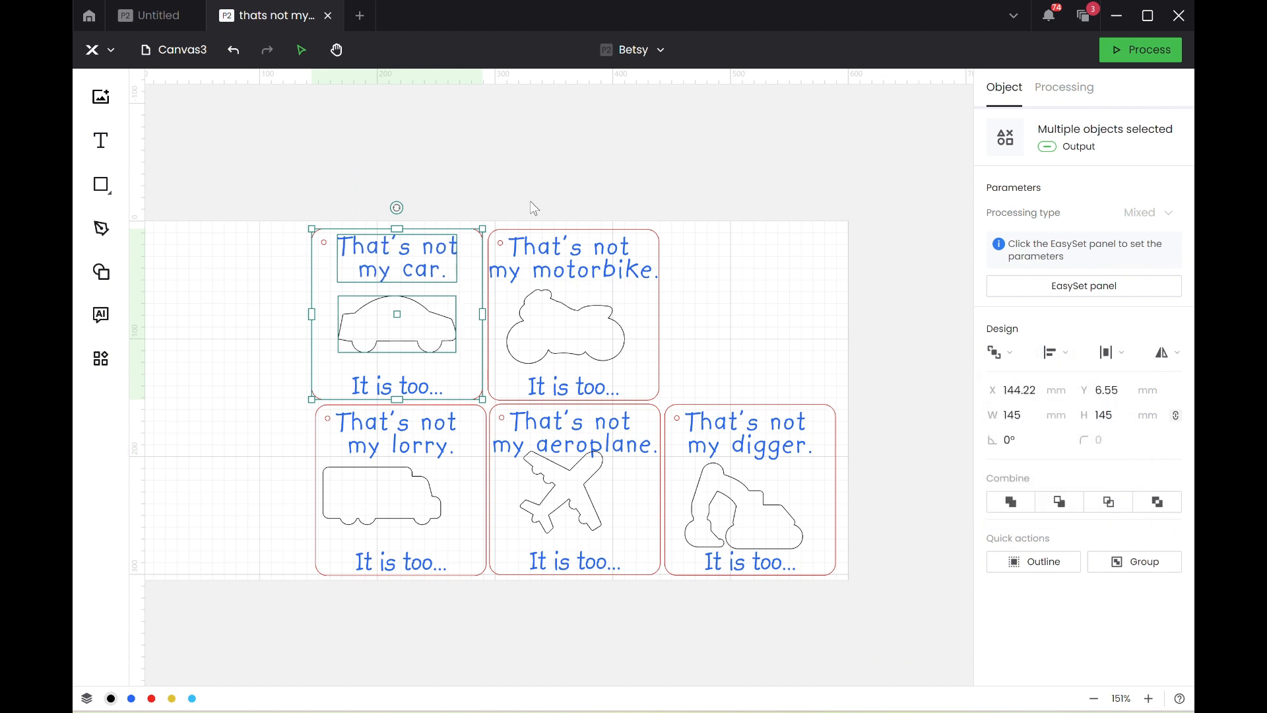
drag(521, 202, 650, 404)
click(1056, 352)
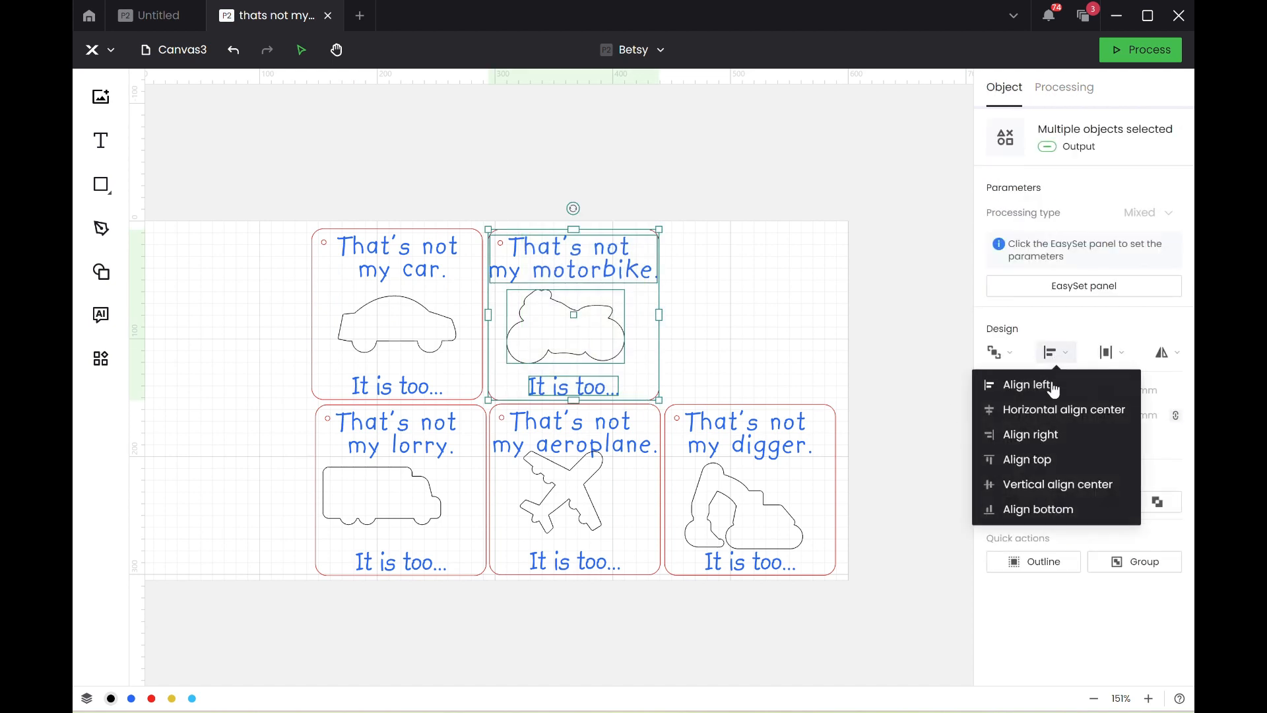
click(1049, 410)
Center the digger outline and both texts horizontally within the digger card.
drag(882, 632, 719, 382)
click(1056, 352)
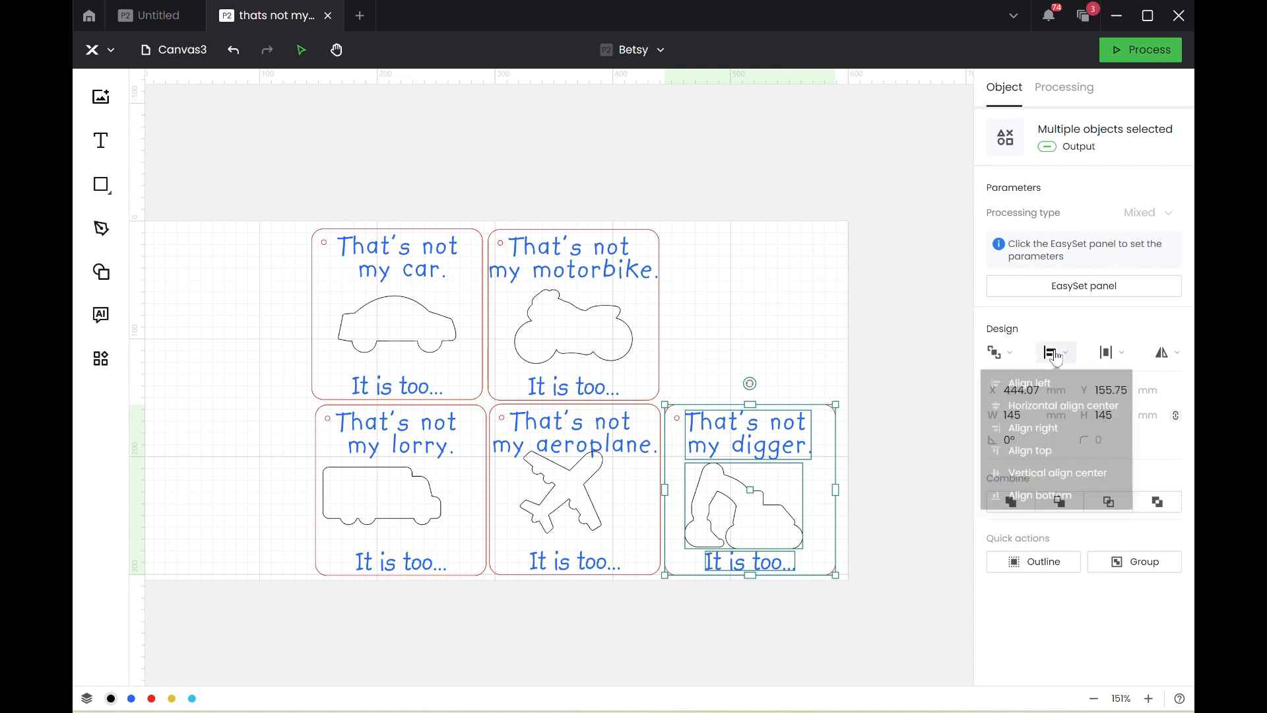
click(1065, 408)
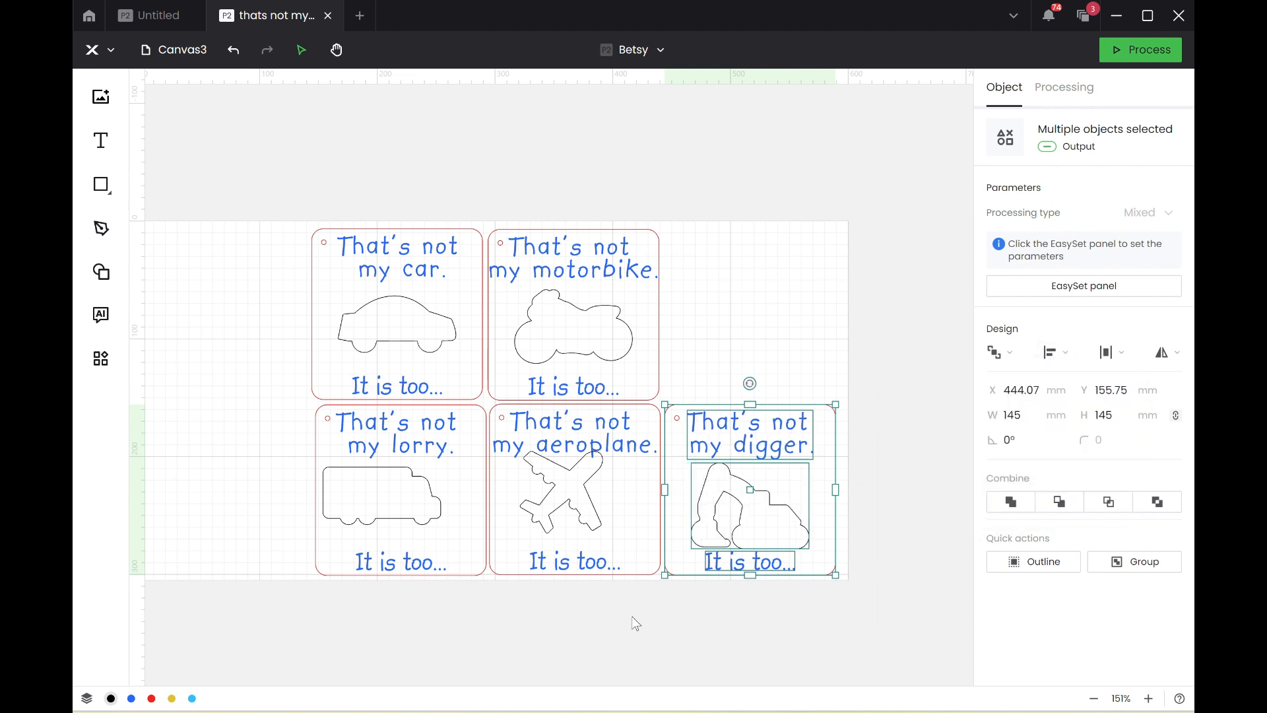
Move the aeroplane outline down clear of the title and center the aeroplane card's contents horizontally.
drag(568, 490, 583, 504)
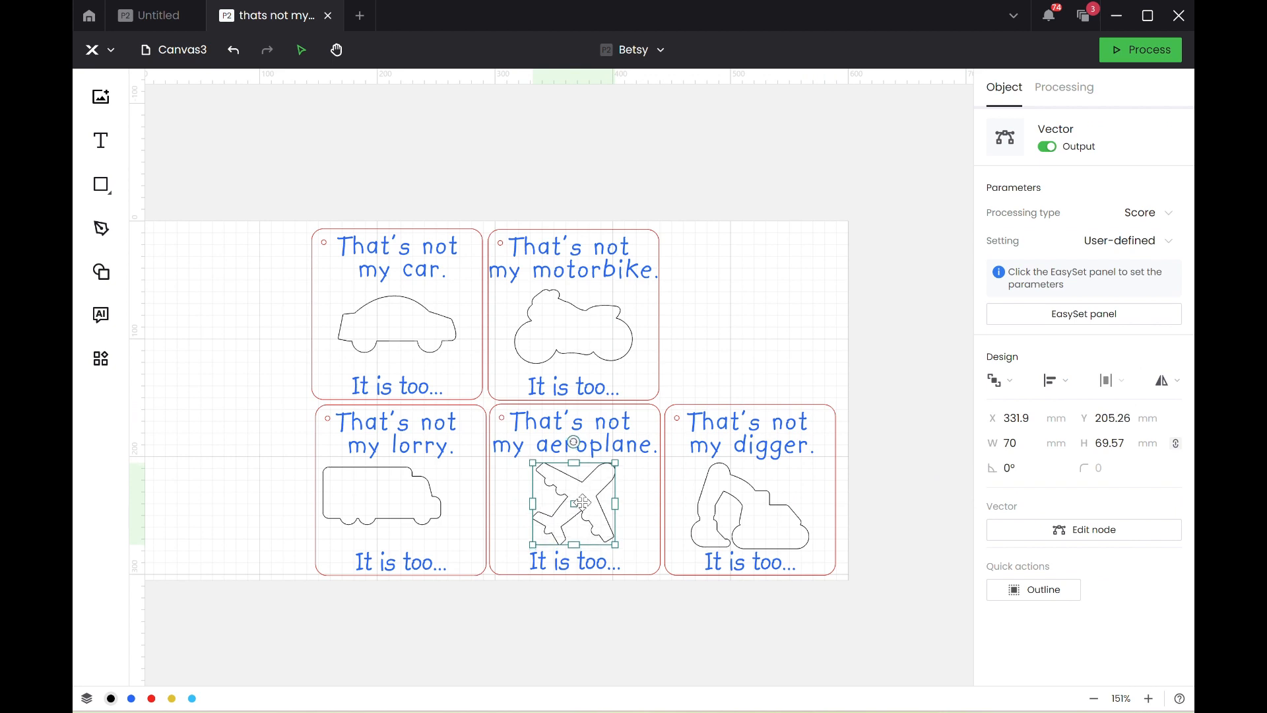
drag(654, 656, 545, 417)
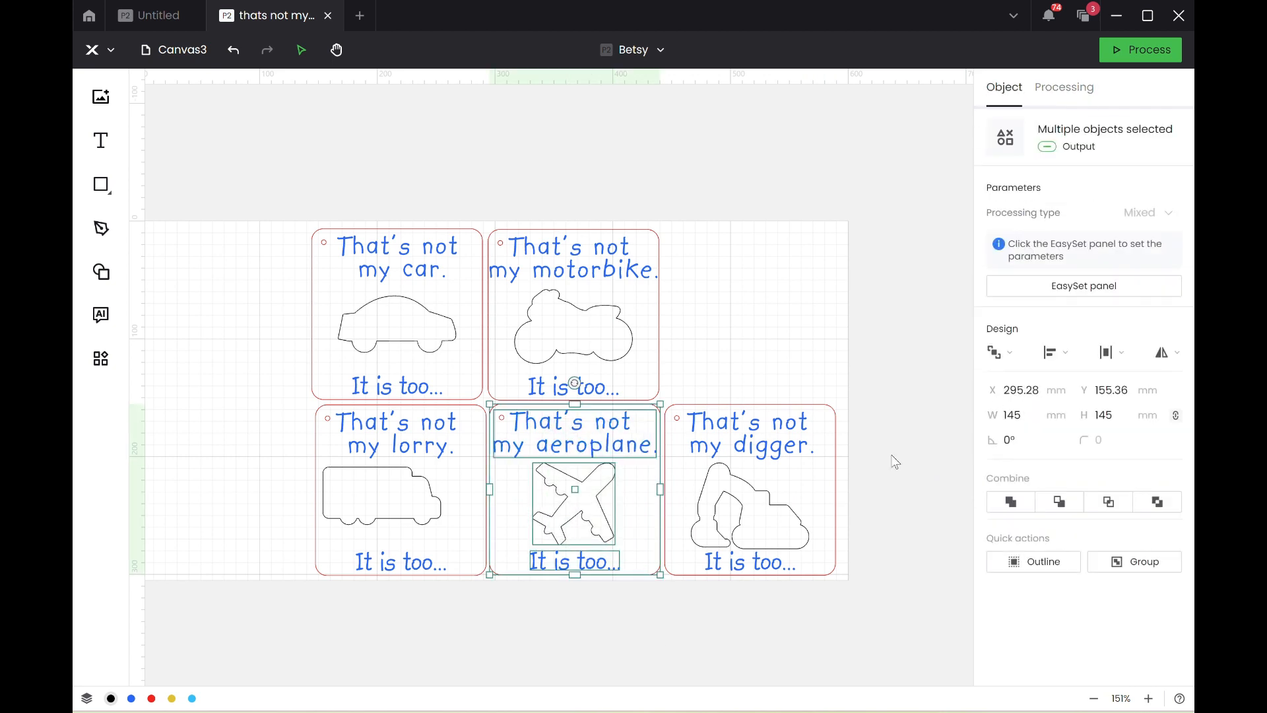
click(1073, 357)
click(1052, 410)
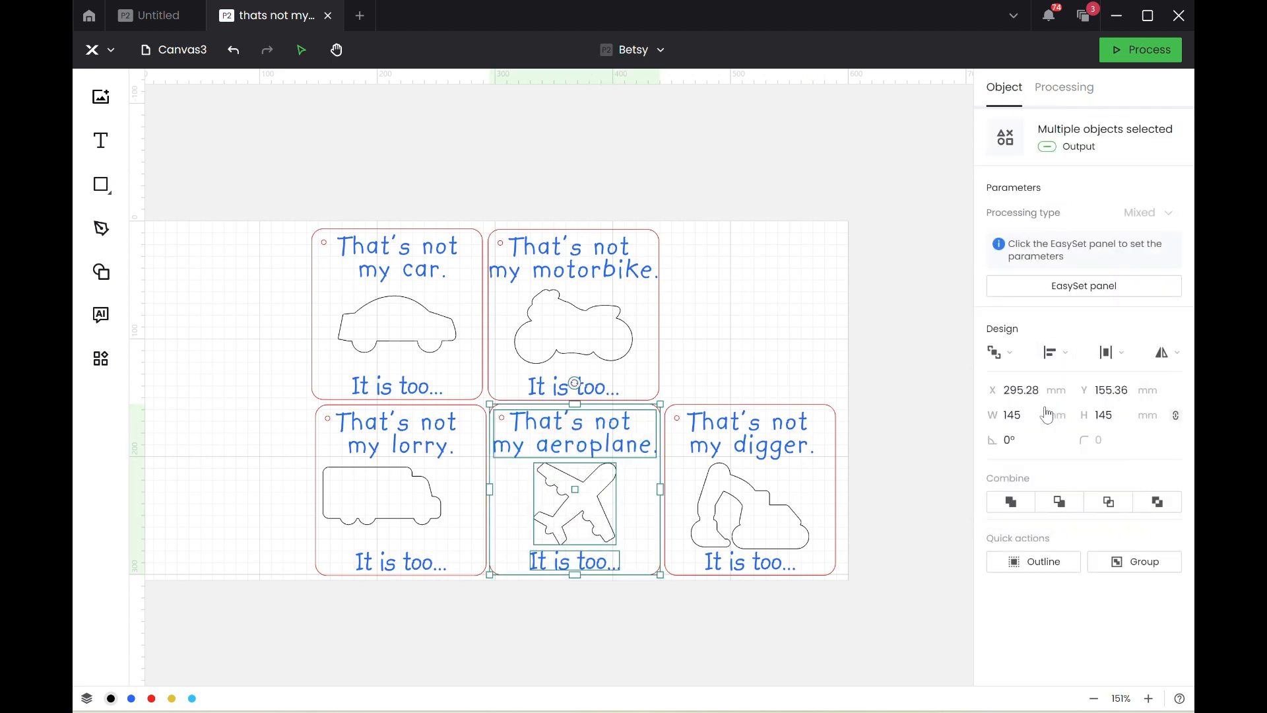
Center the lorry outline and both texts horizontally within the lorry card.
click(439, 601)
drag(413, 566, 359, 437)
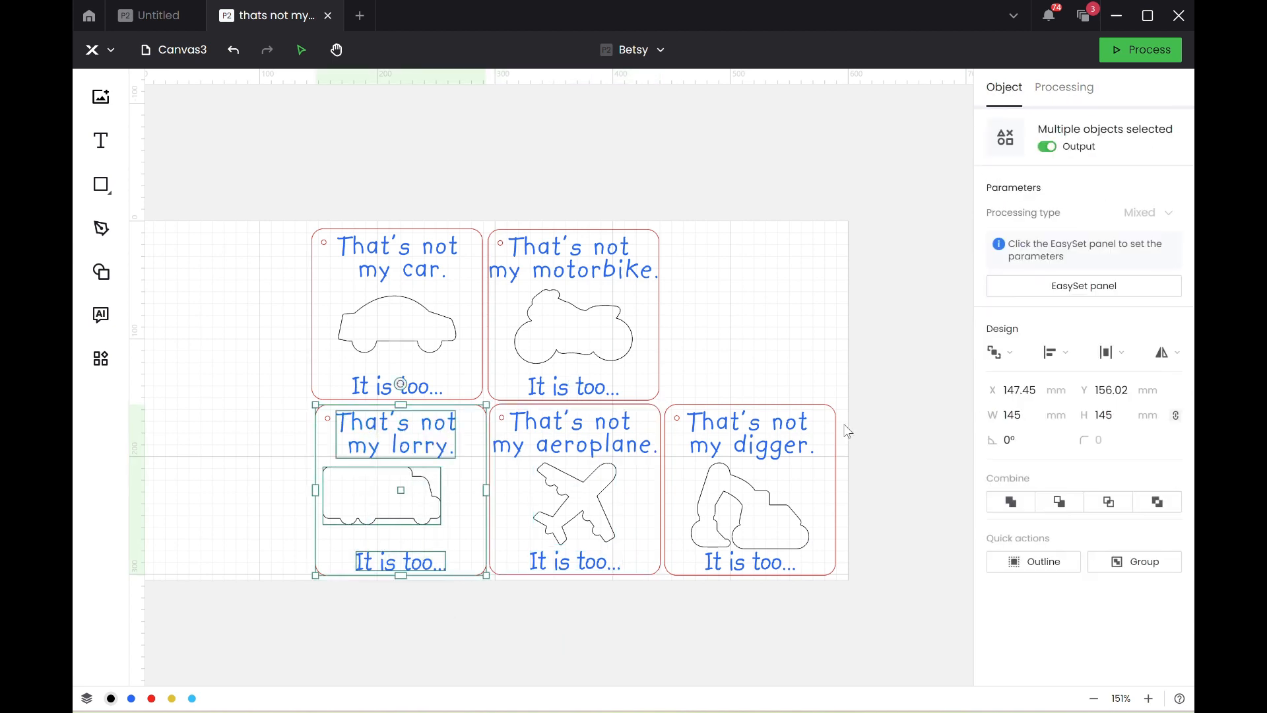
click(1056, 362)
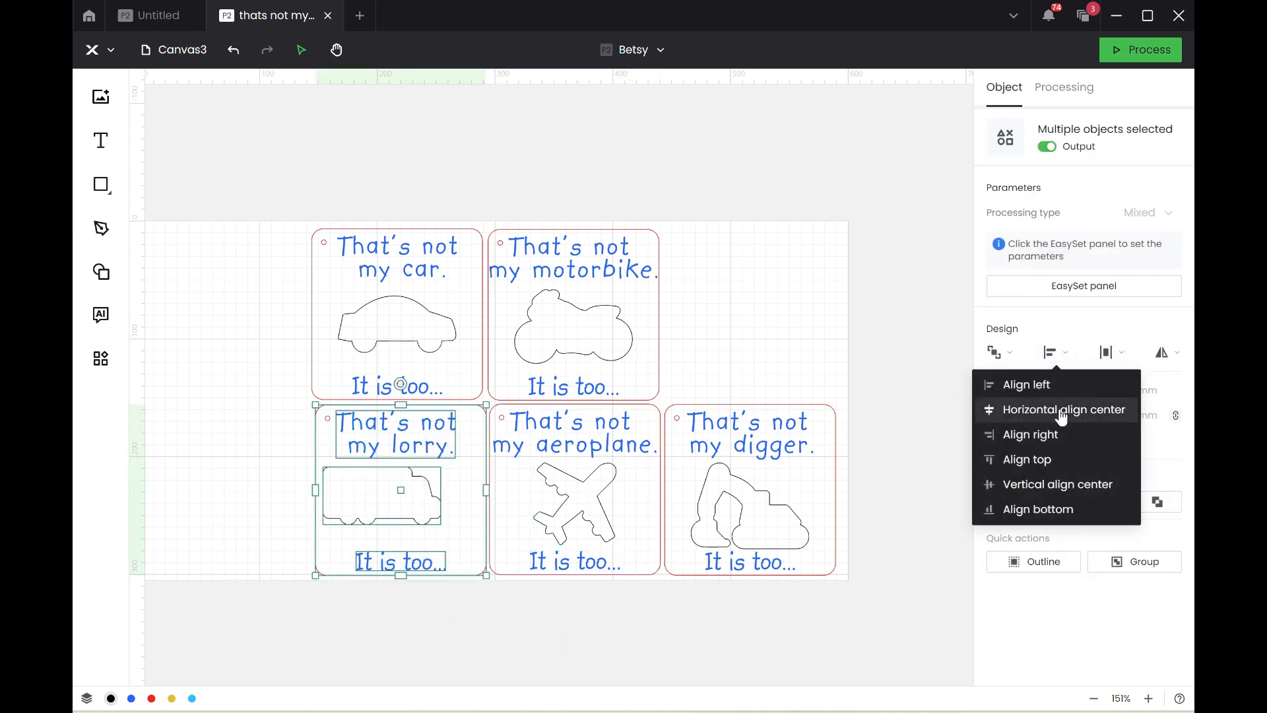
click(1059, 408)
click(840, 276)
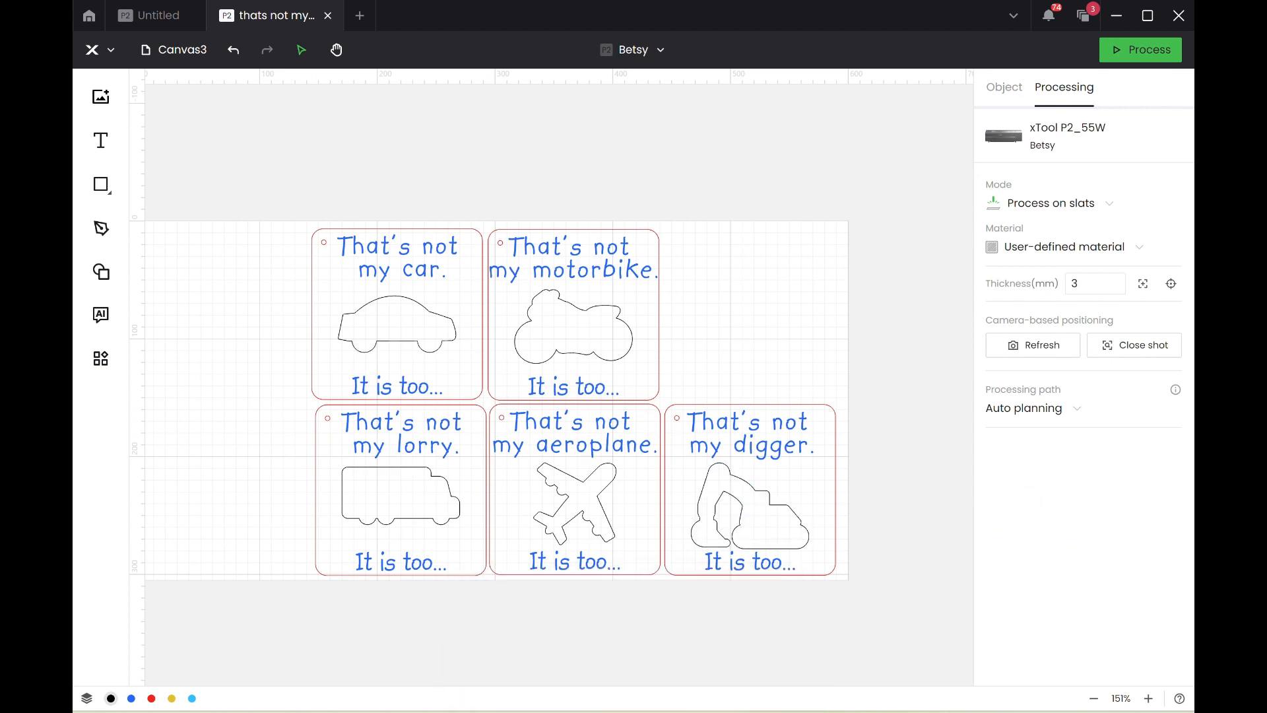
Switch to the Canva design and search the graphics for "digger outline".
mouse_move(635, 711)
click(696, 662)
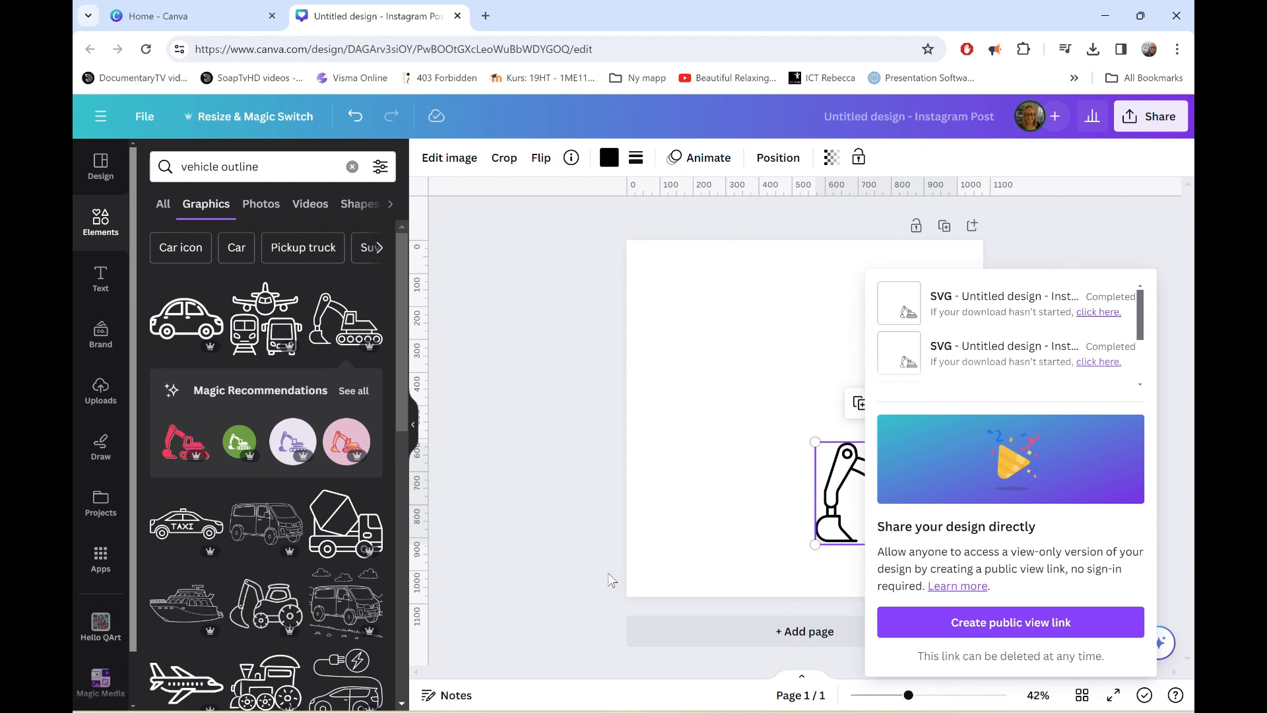
double_click(210, 167)
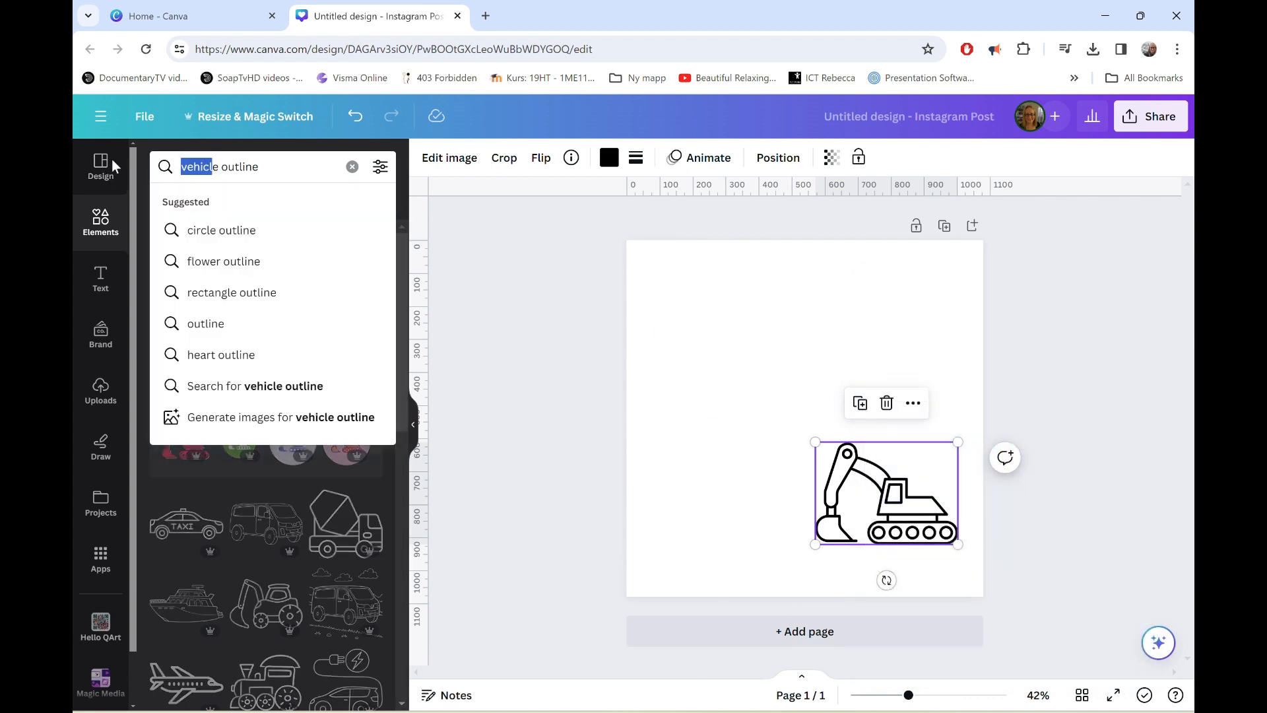
key(BackSpace)
text(digger)
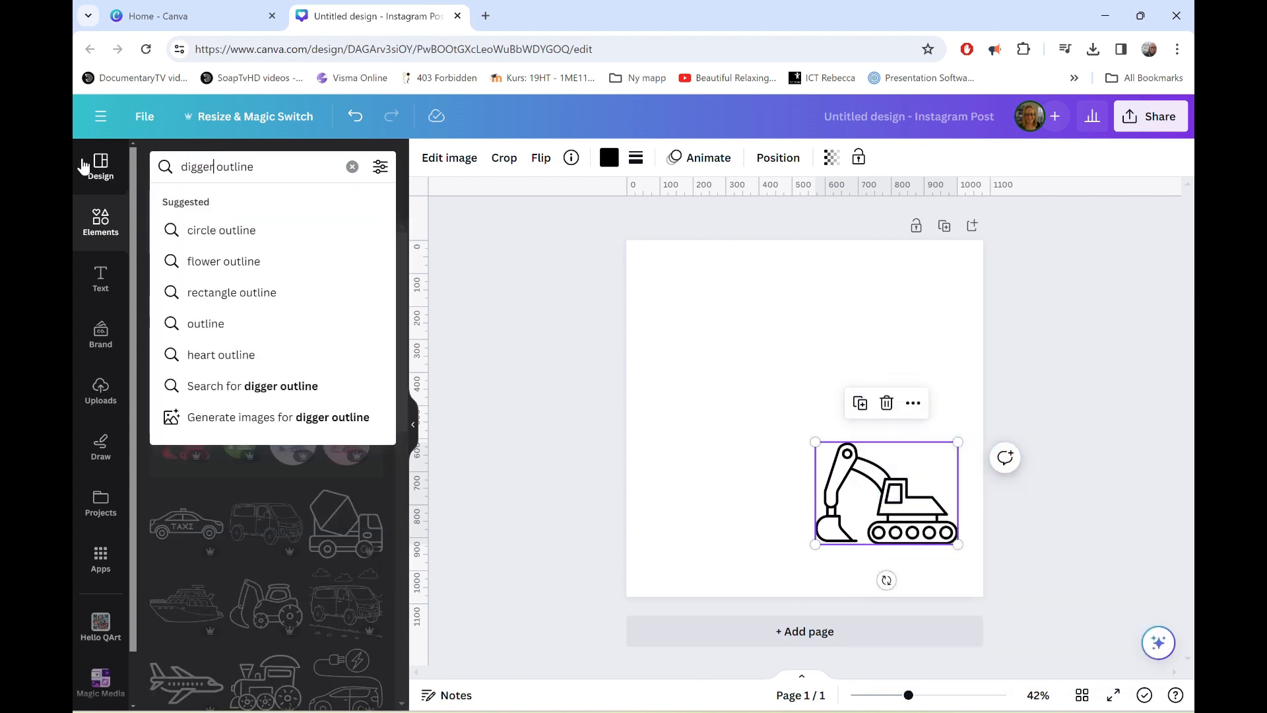
key(Return)
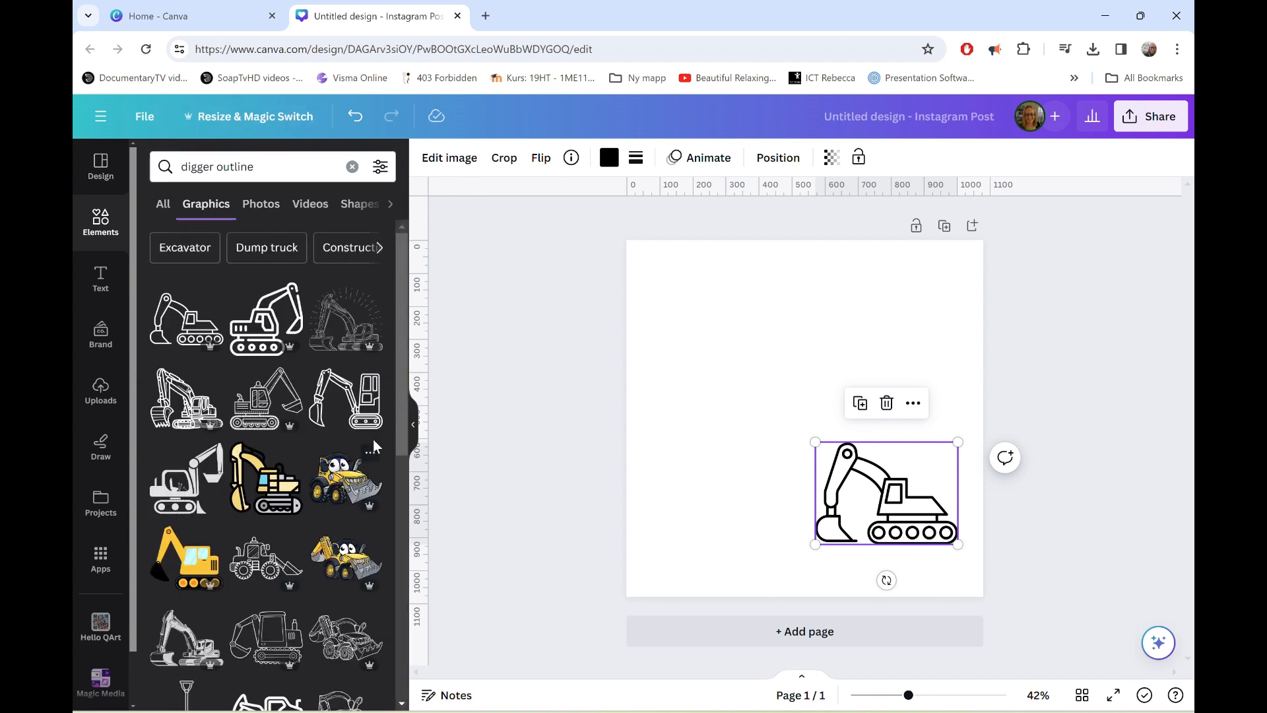
Browse the digger graphics for an alternative and delete the existing digger from the design page.
scroll(355, 419, down, 3)
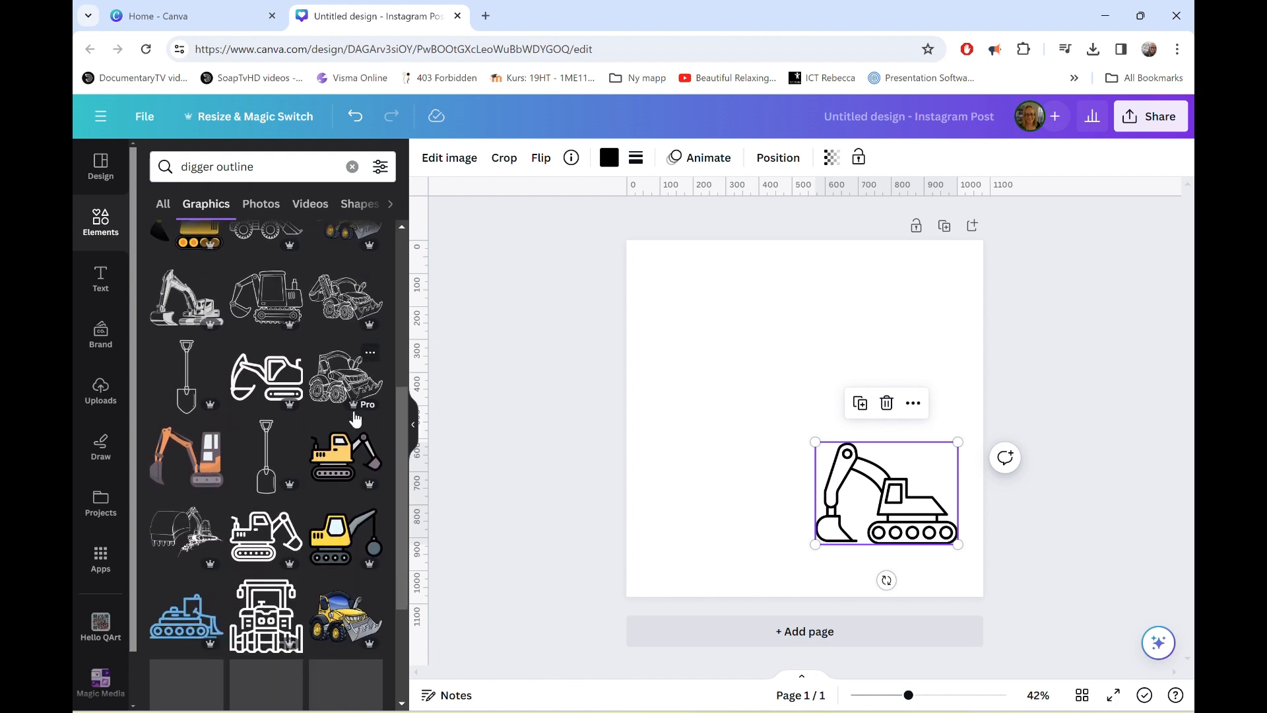
scroll(355, 419, down, 2)
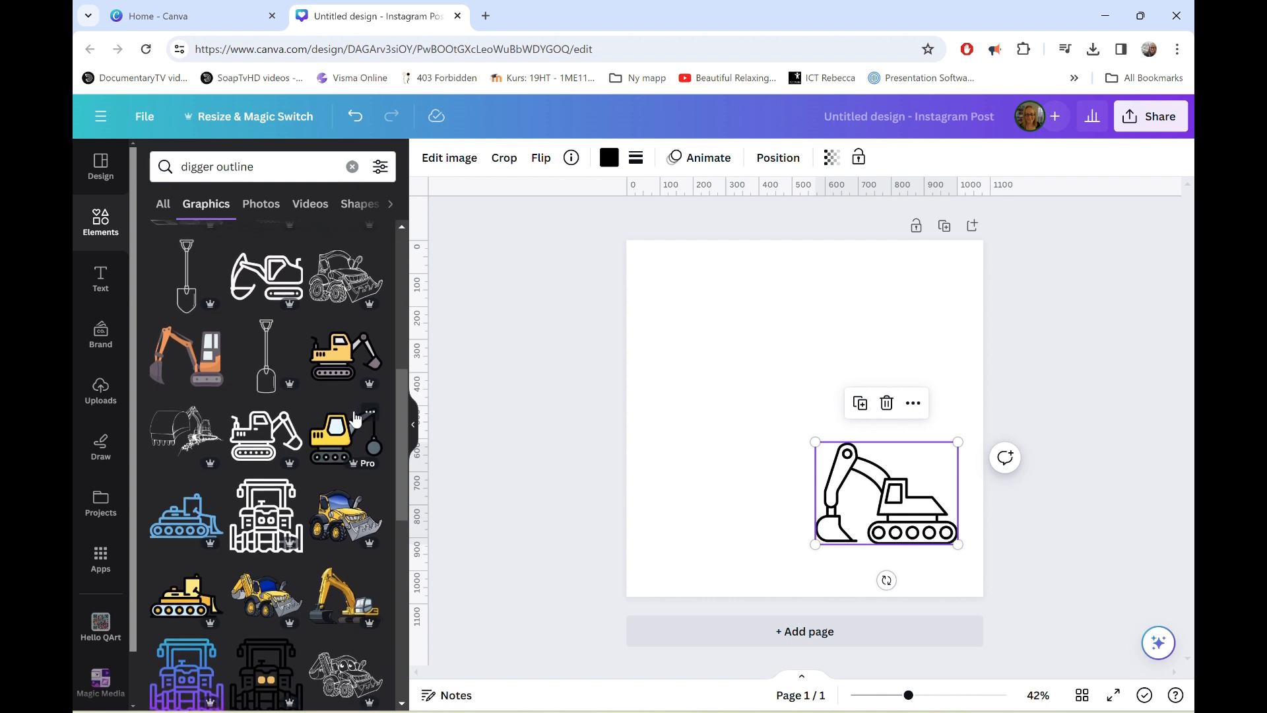
scroll(355, 419, up, 1)
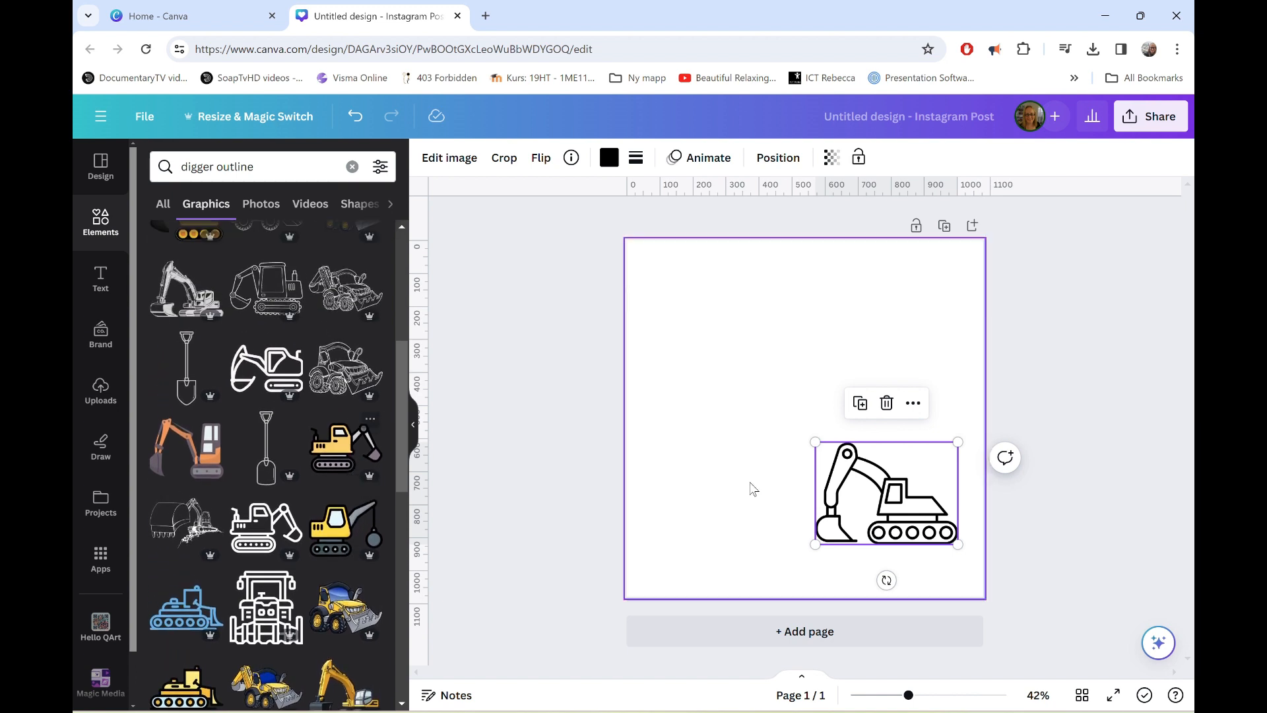
key(Delete)
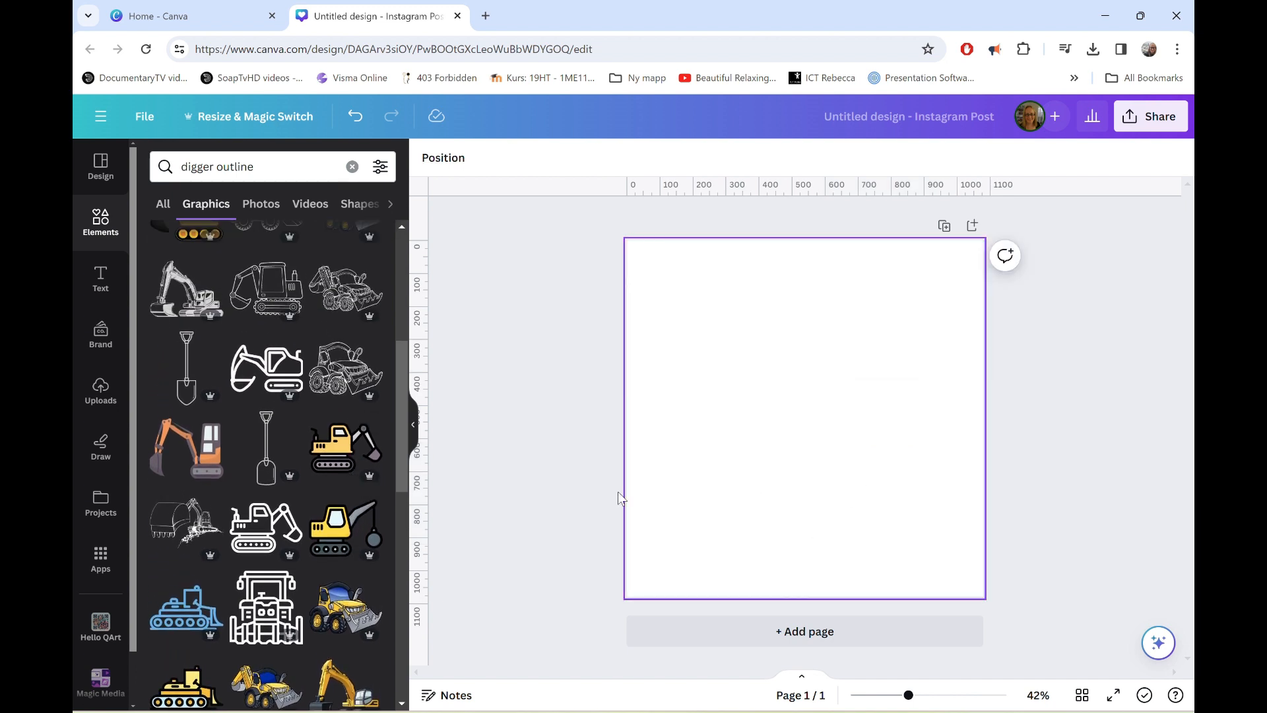
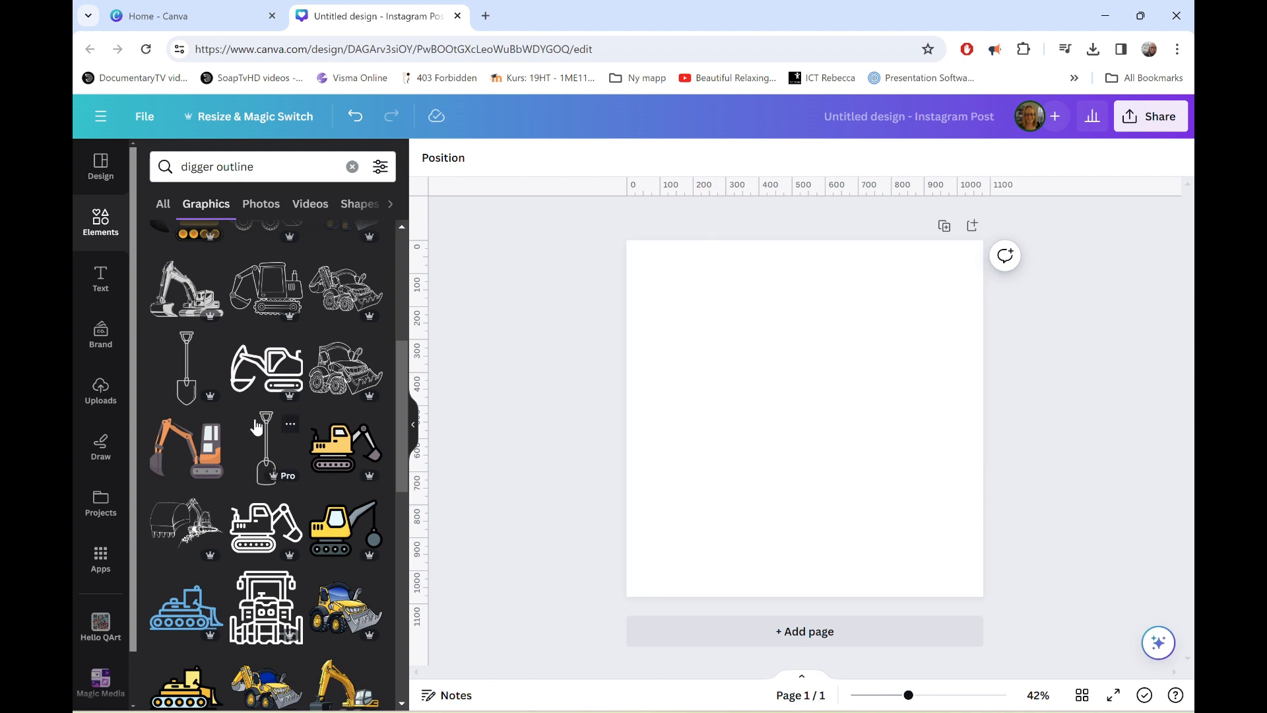
Look through the remaining digger outline graphics for an alternative digger.
scroll(257, 425, down, 5)
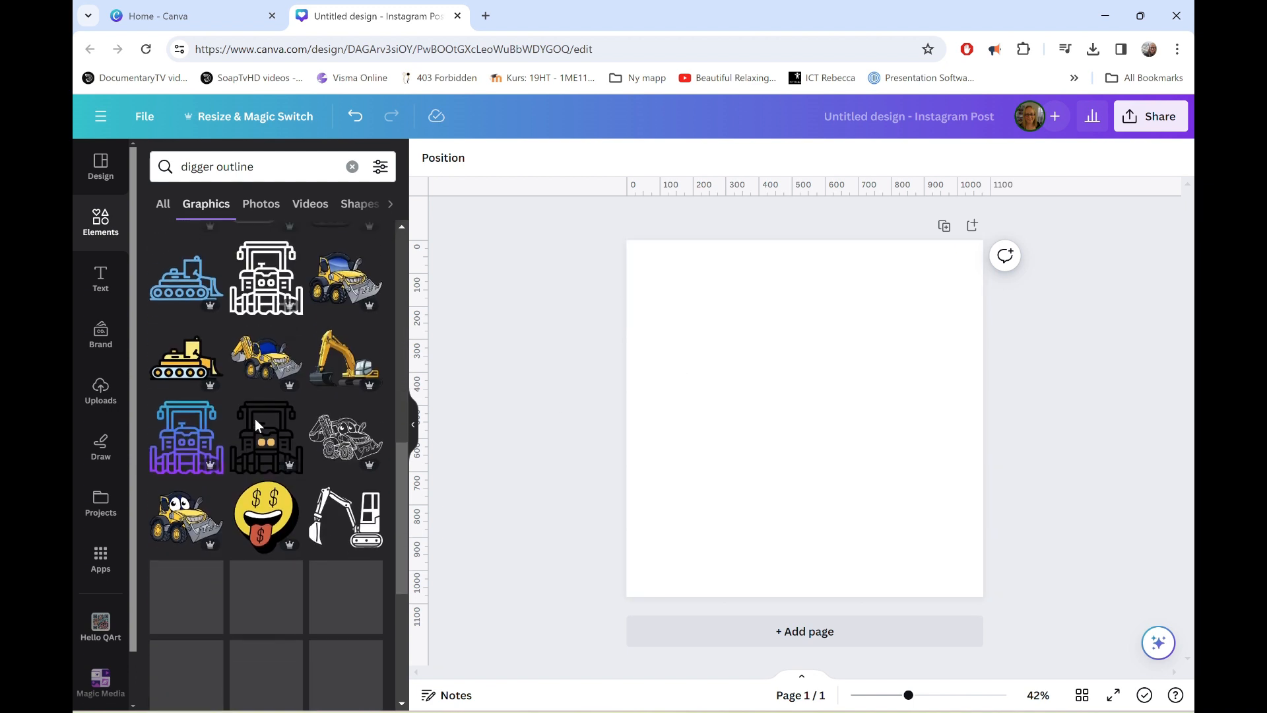
scroll(255, 418, down, 3)
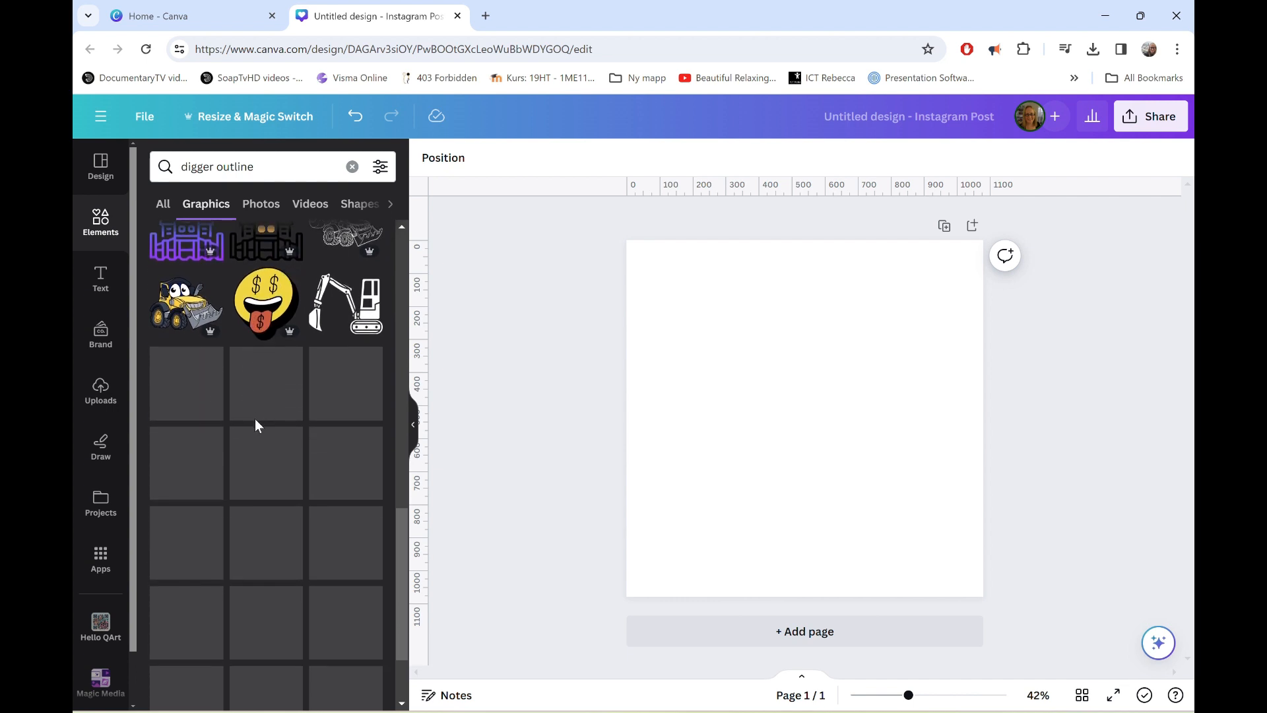
scroll(258, 426, down, 4)
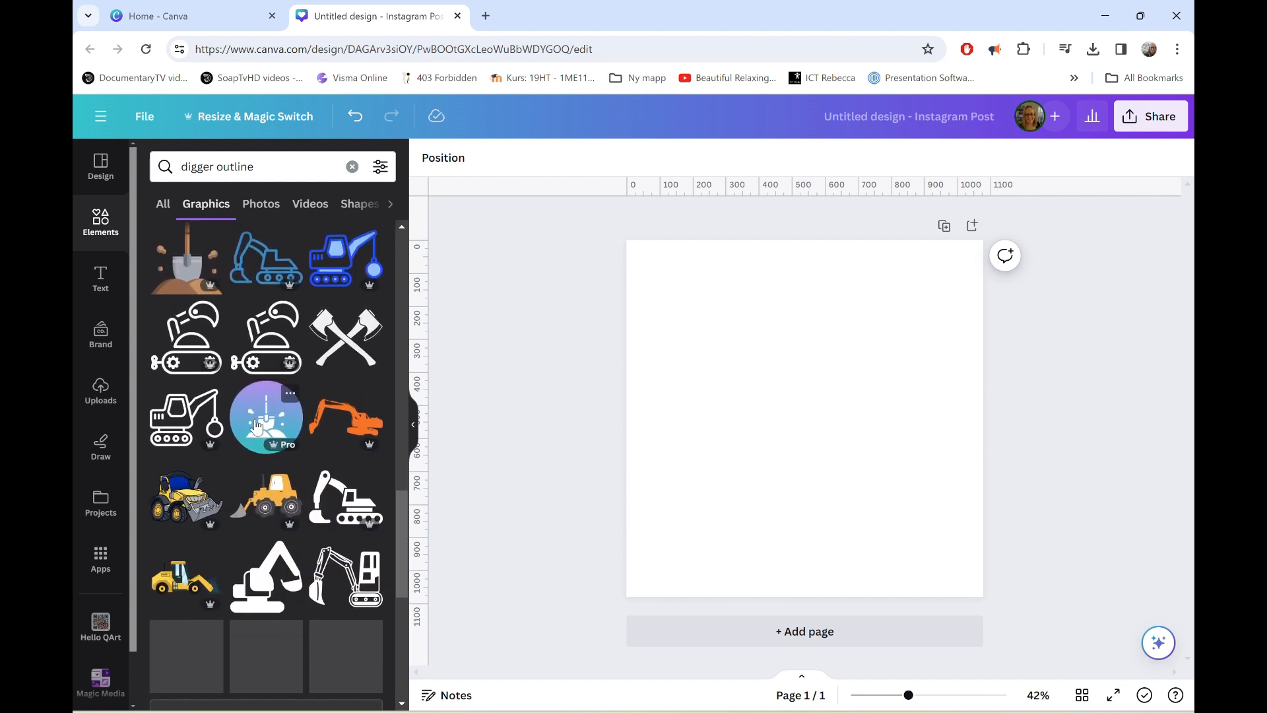
scroll(257, 425, down, 2)
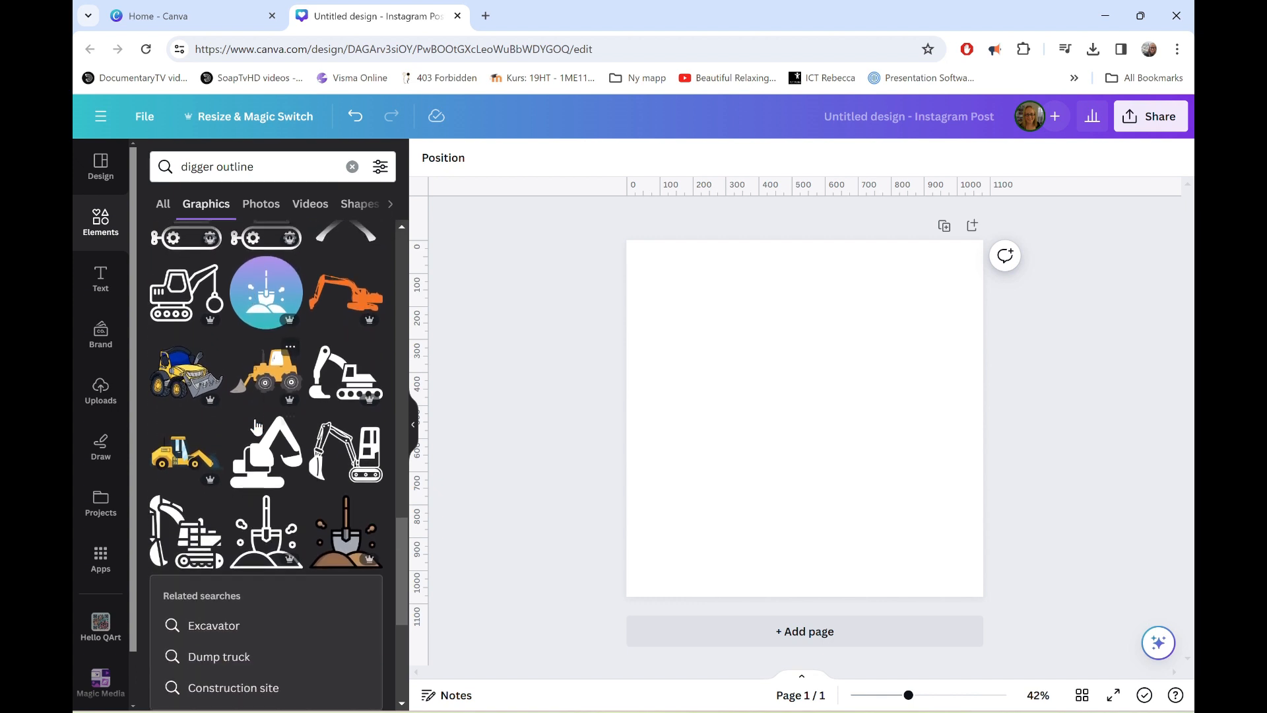
scroll(258, 426, down, 2)
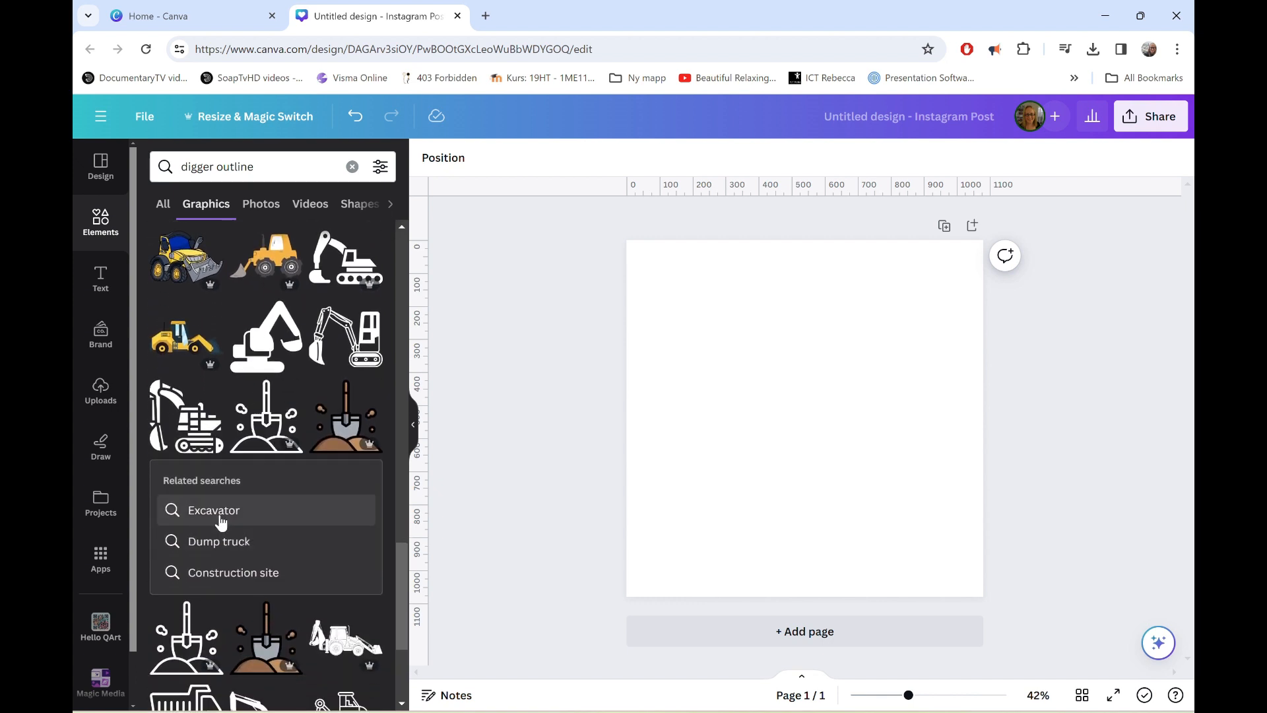
Search the graphics for "Excavator outline" and look through the results for a simple excavator.
click(220, 520)
click(267, 167)
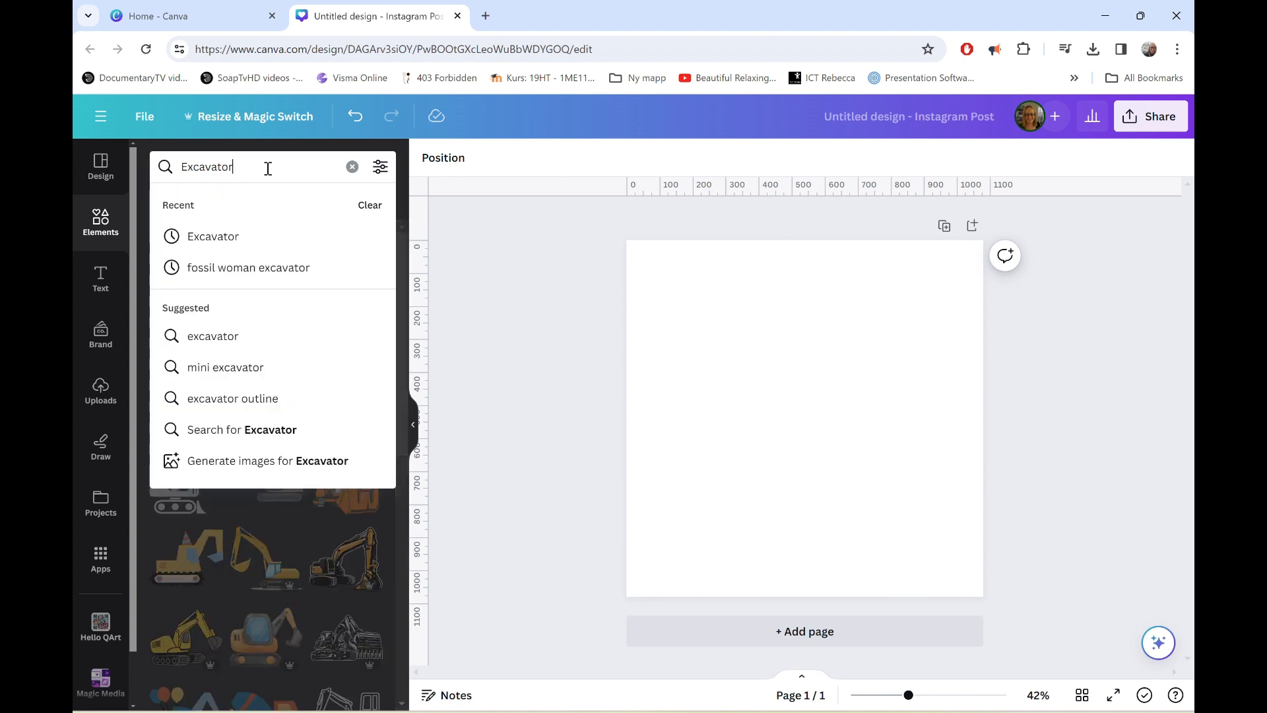
text(outline)
key(Return)
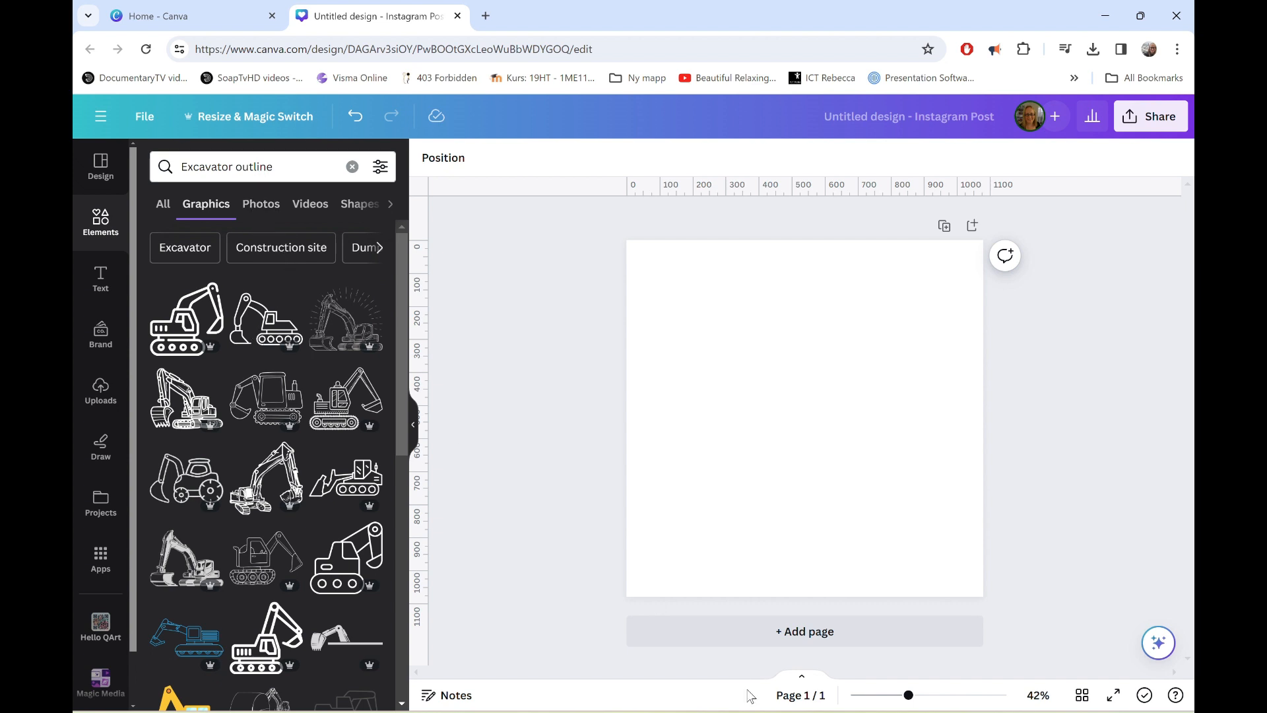
scroll(291, 594, down, 3)
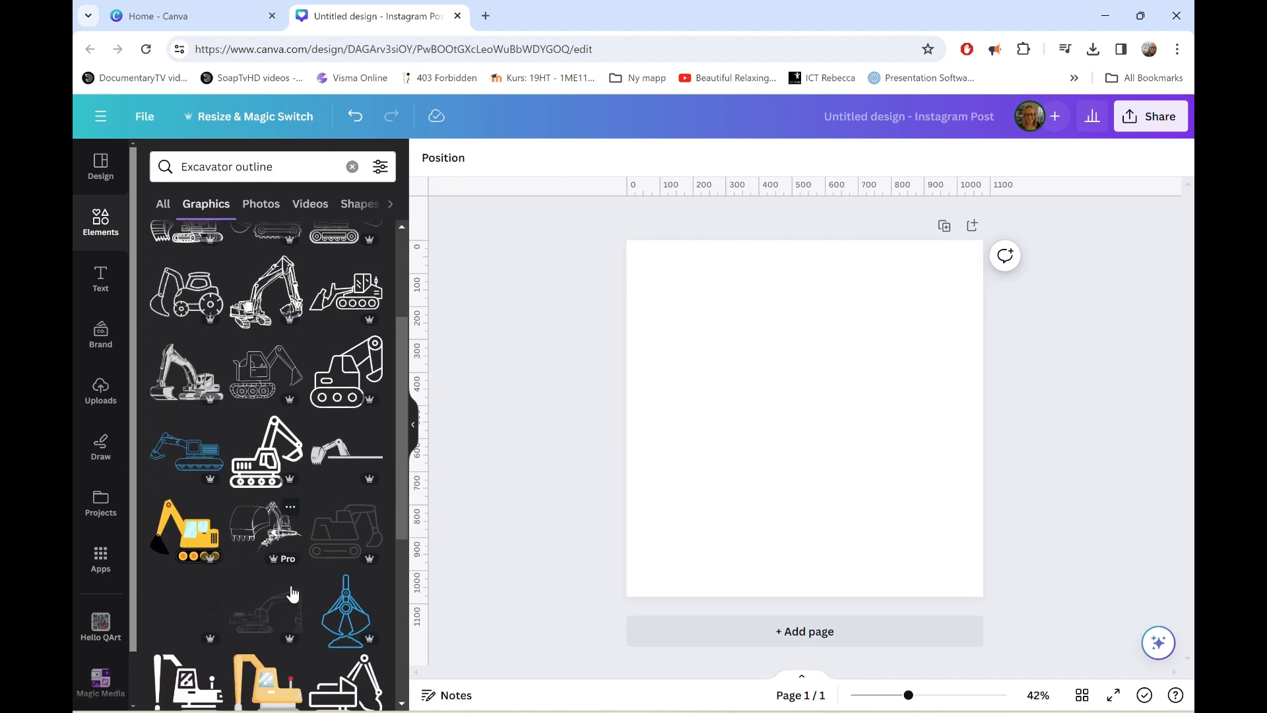
scroll(291, 592, down, 4)
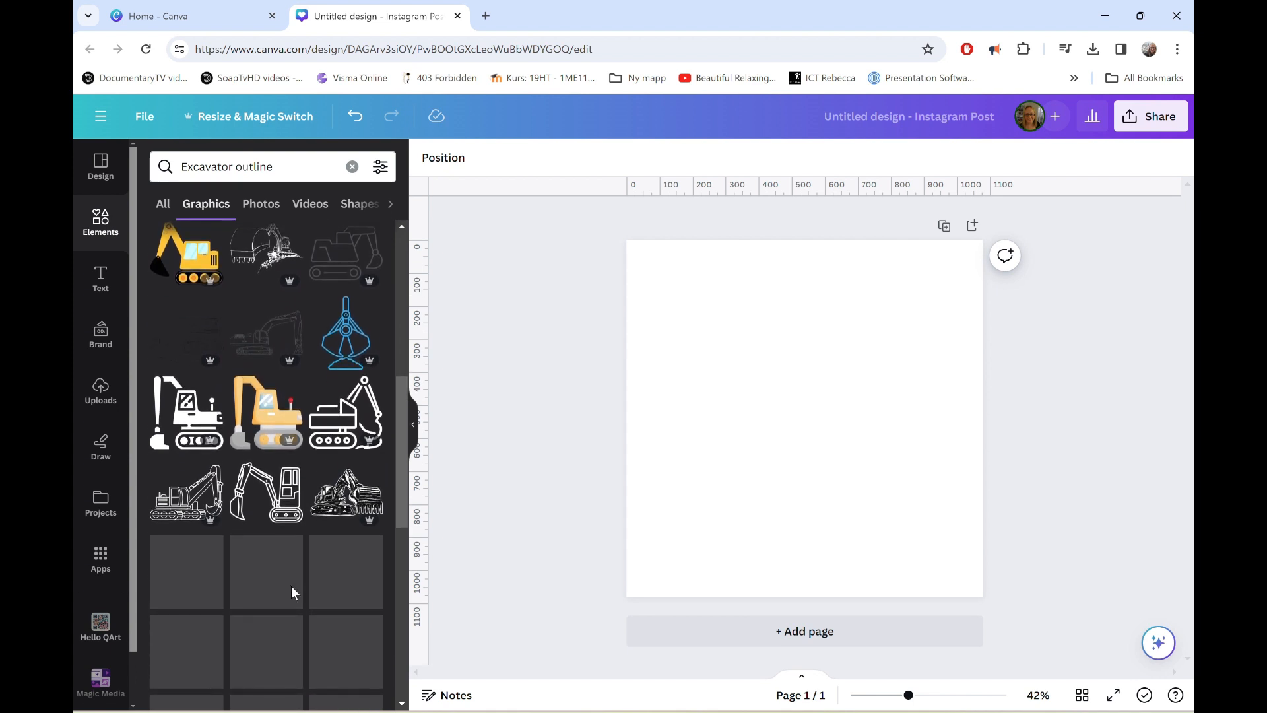
scroll(291, 588, down, 3)
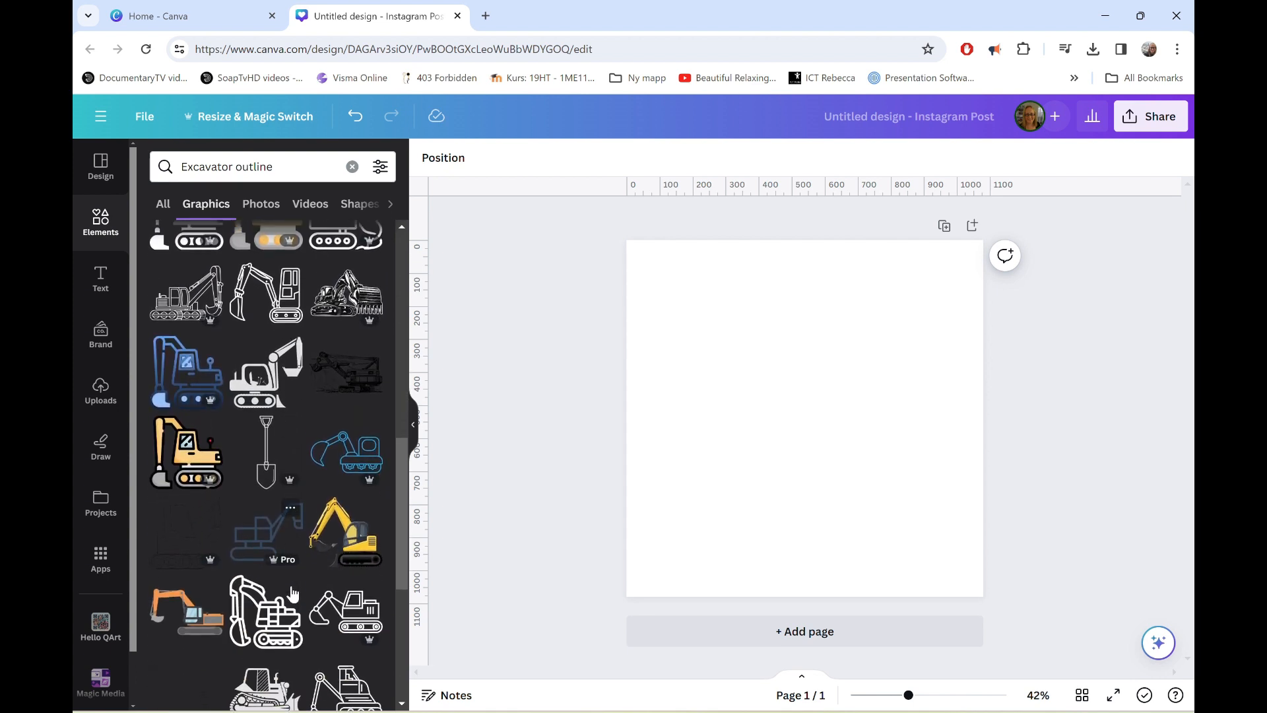
scroll(291, 587, down, 5)
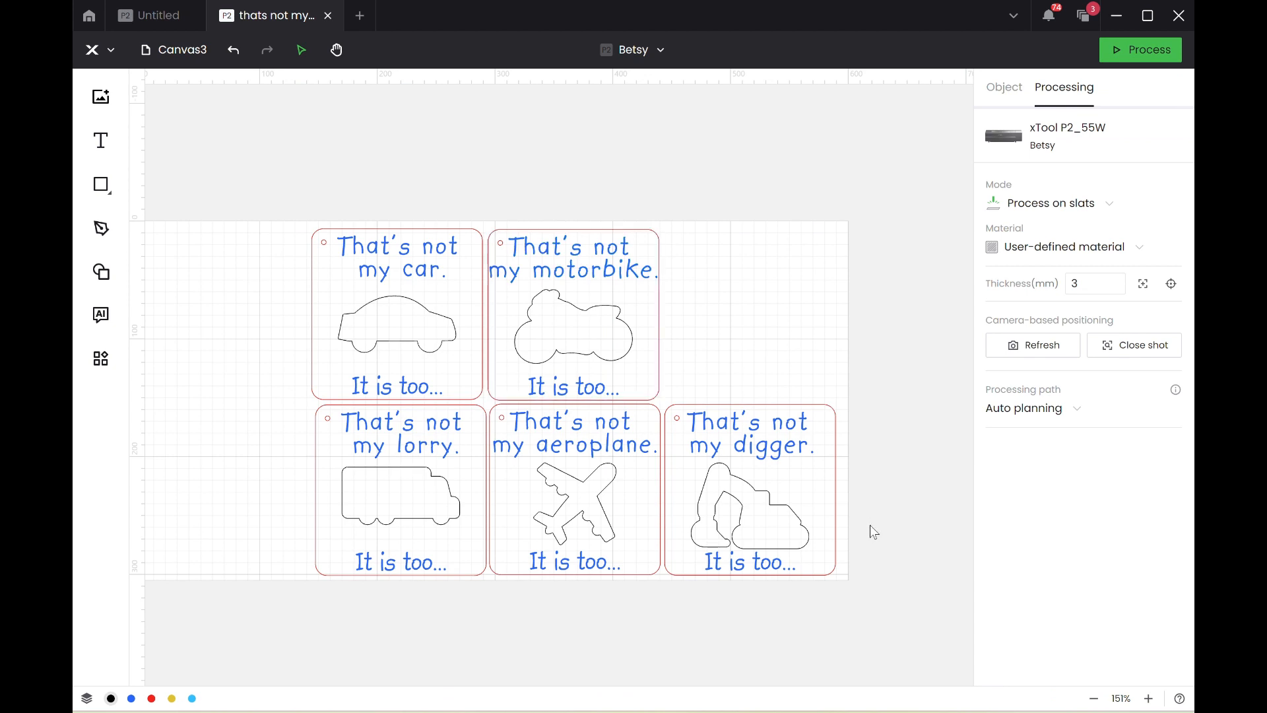
Switch back to the xTool card project and nudge the lorry outline down to Y 216.38 mm, between the card's two texts.
click(767, 516)
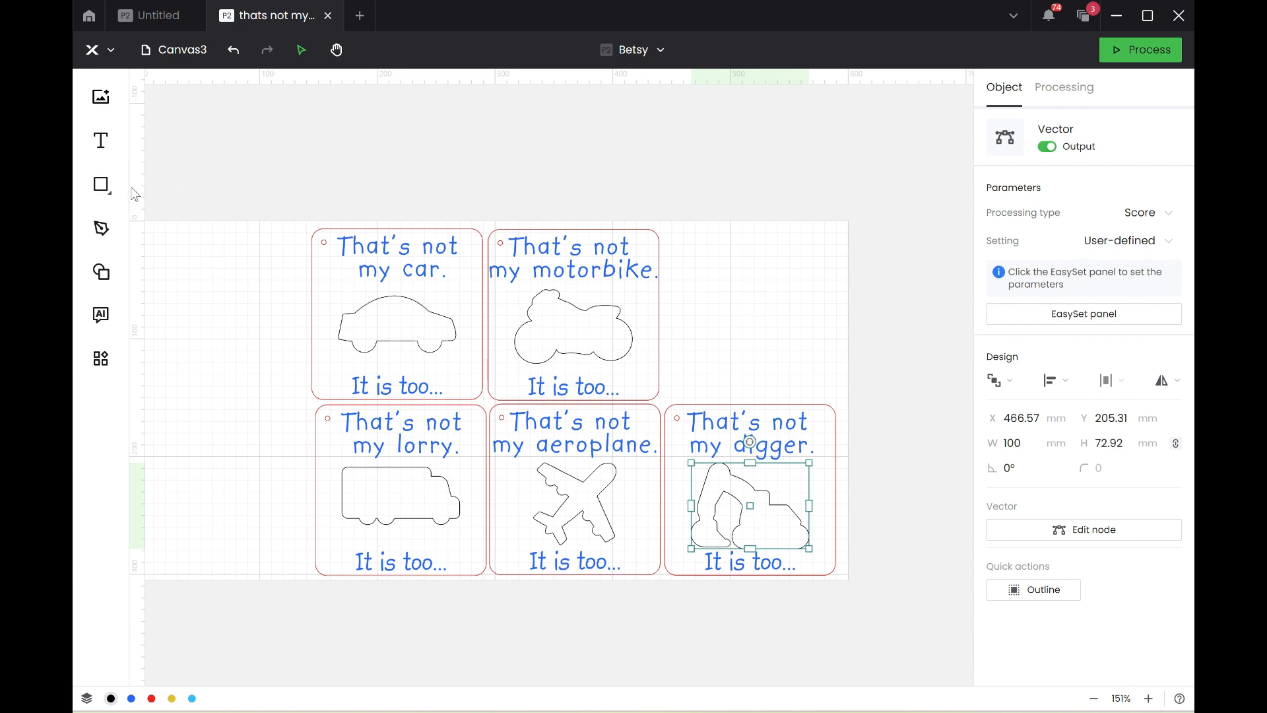
click(102, 237)
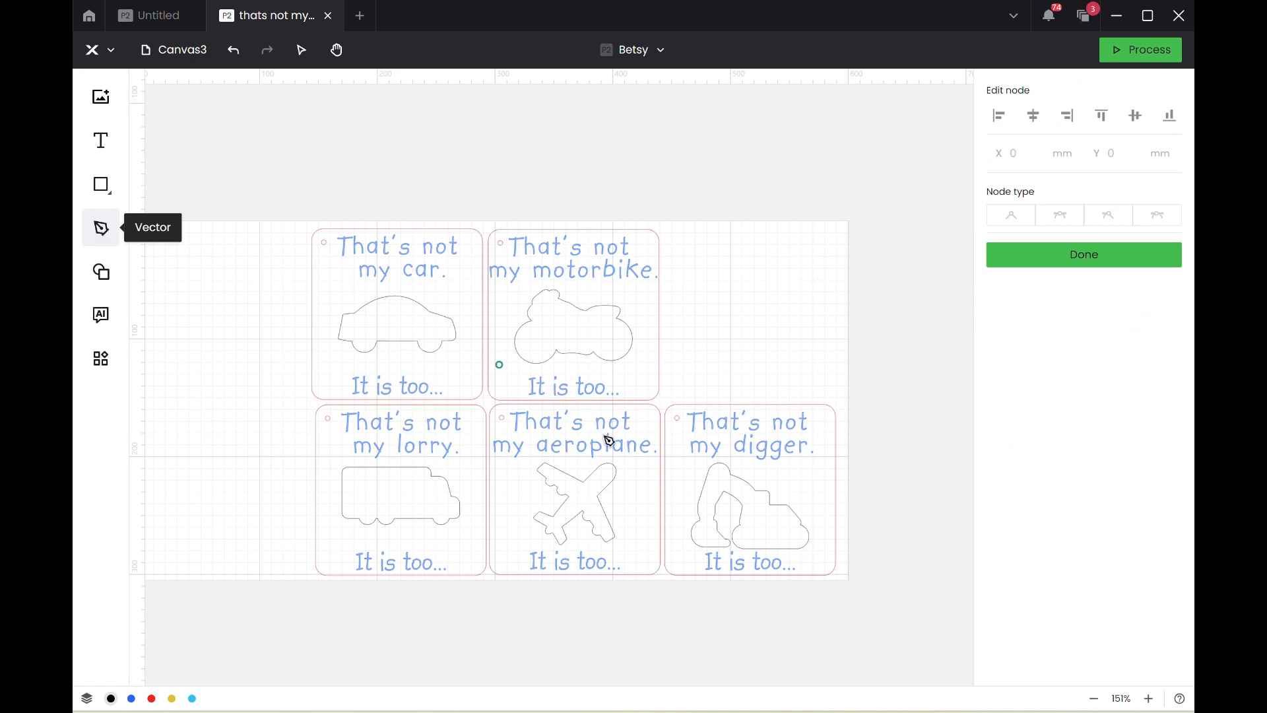
click(399, 502)
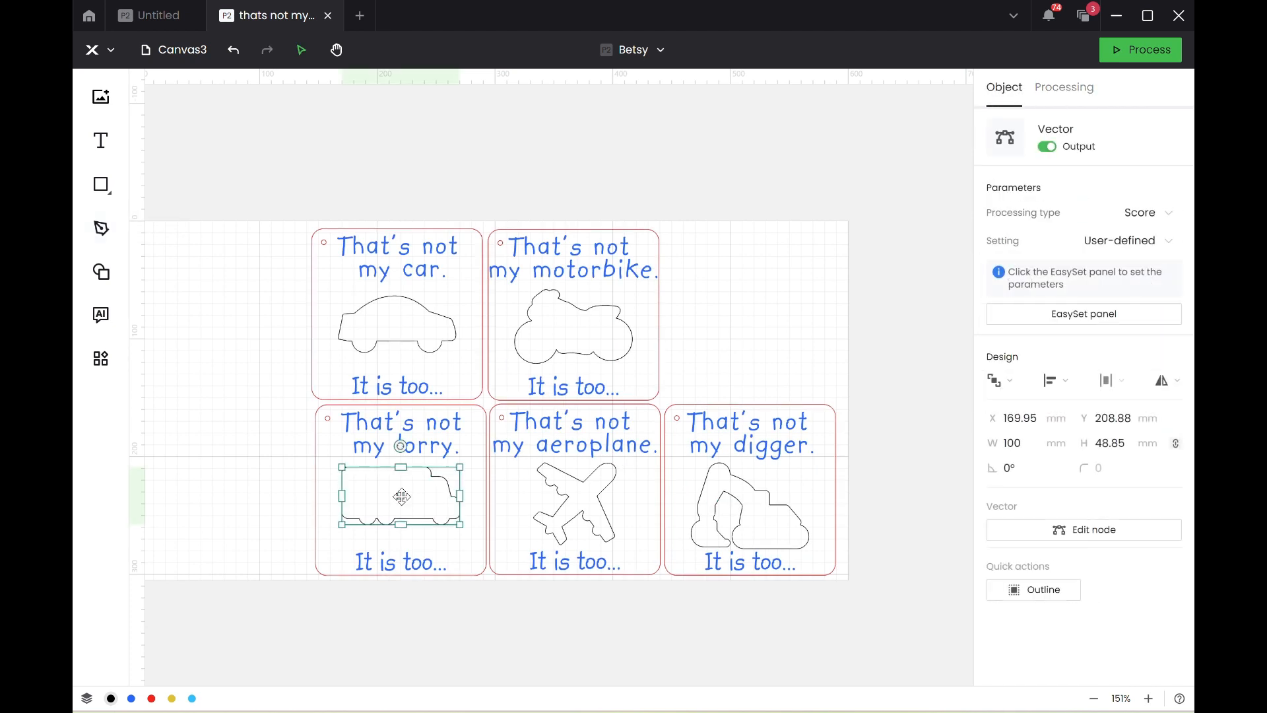
key(Down)
key(Down)
key(Down)
key(Down)
key(Down)
key(Down)
key(Down)
key(Down)
key(Down)
key(Down)
key(Down)
key(Down)
key(Down)
key(Down)
key(Down)
key(Down)
key(Down)
key(Down)
key(Down)
key(Down)
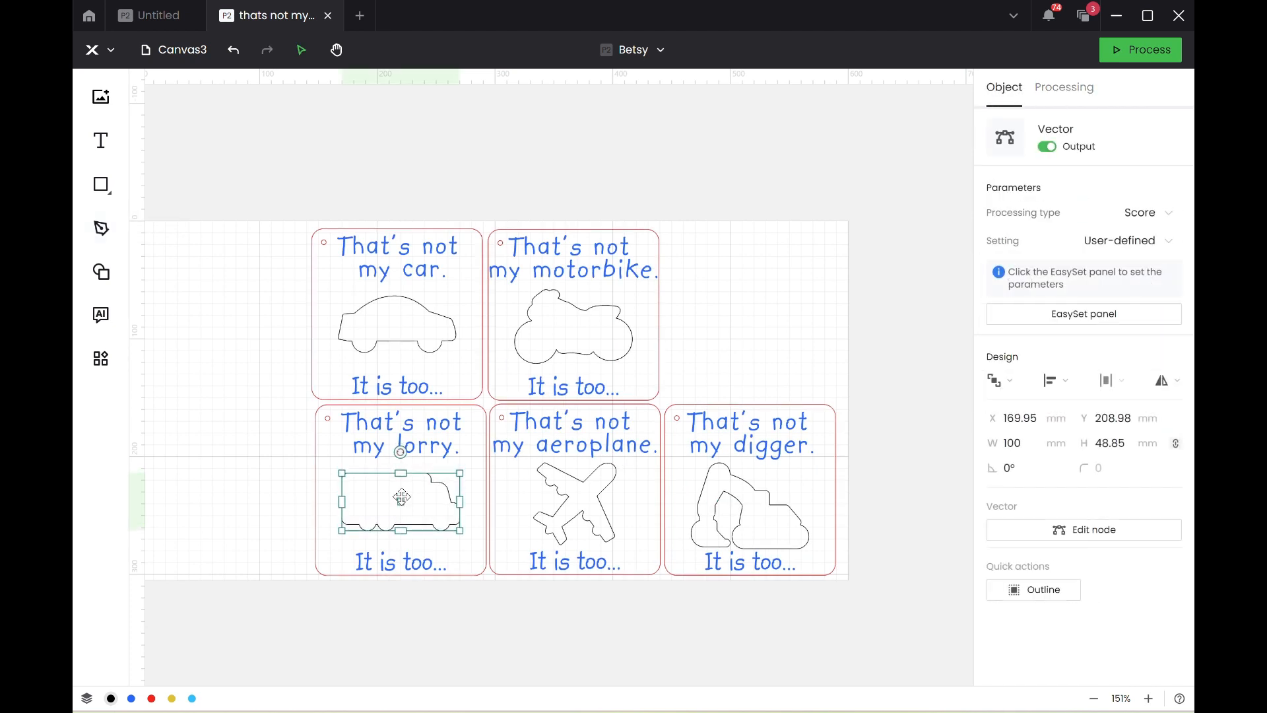
key(Down)
key(Down)
key(Down)
key(Down)
key(Down)
key(Down)
key(Down)
key(Down)
key(Down)
key(Down)
key(Down)
key(Down)
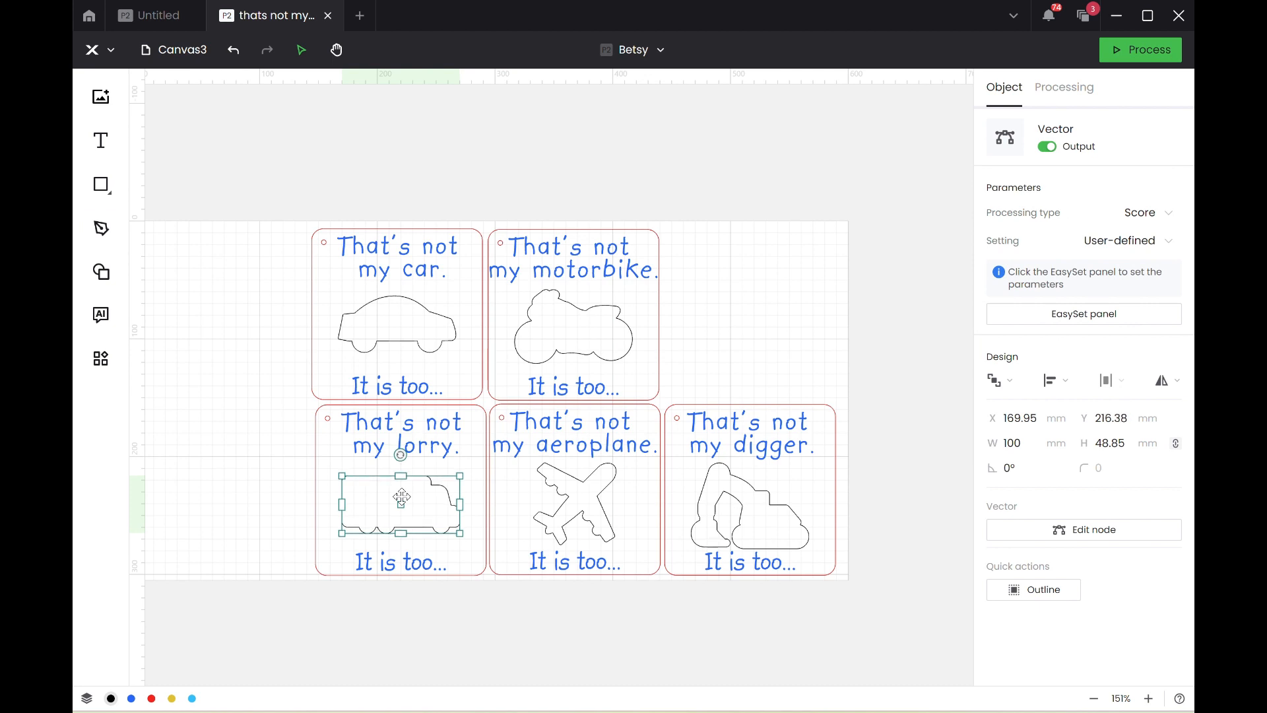
Move the digger, lorry, aeroplane, motorbike and car outlines together to the red layer.
click(754, 503)
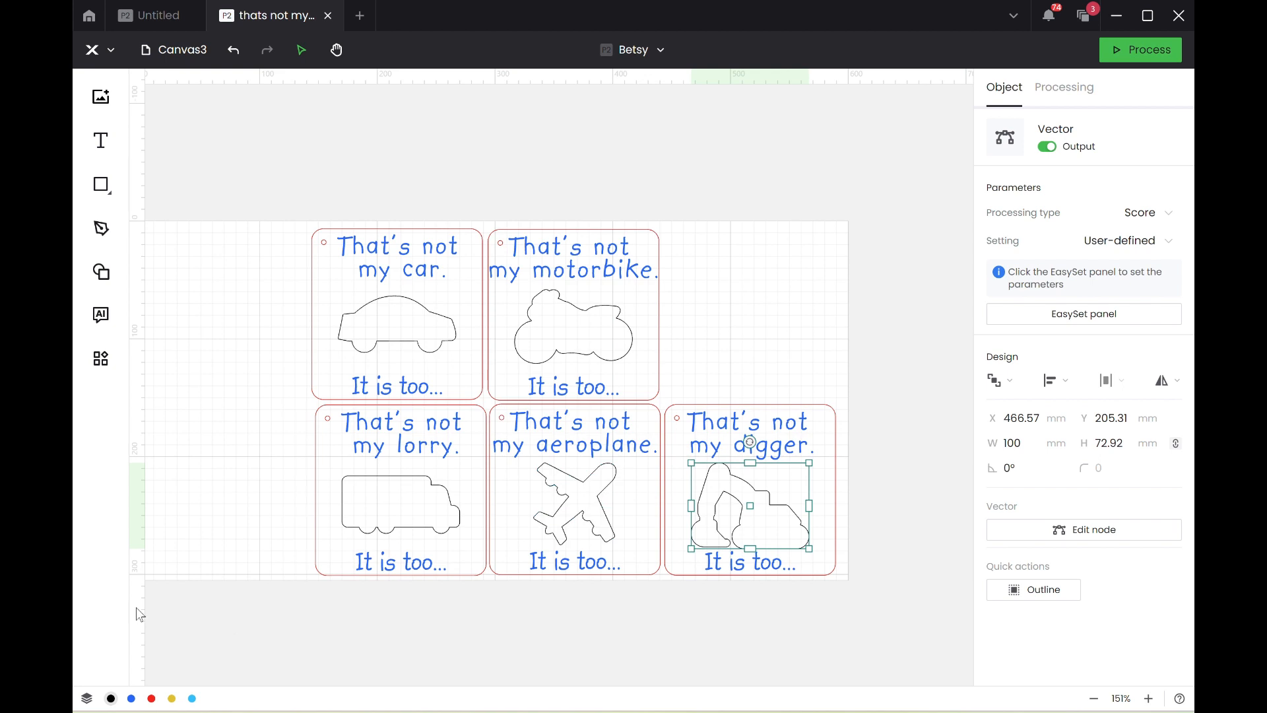
shift+click(397, 505)
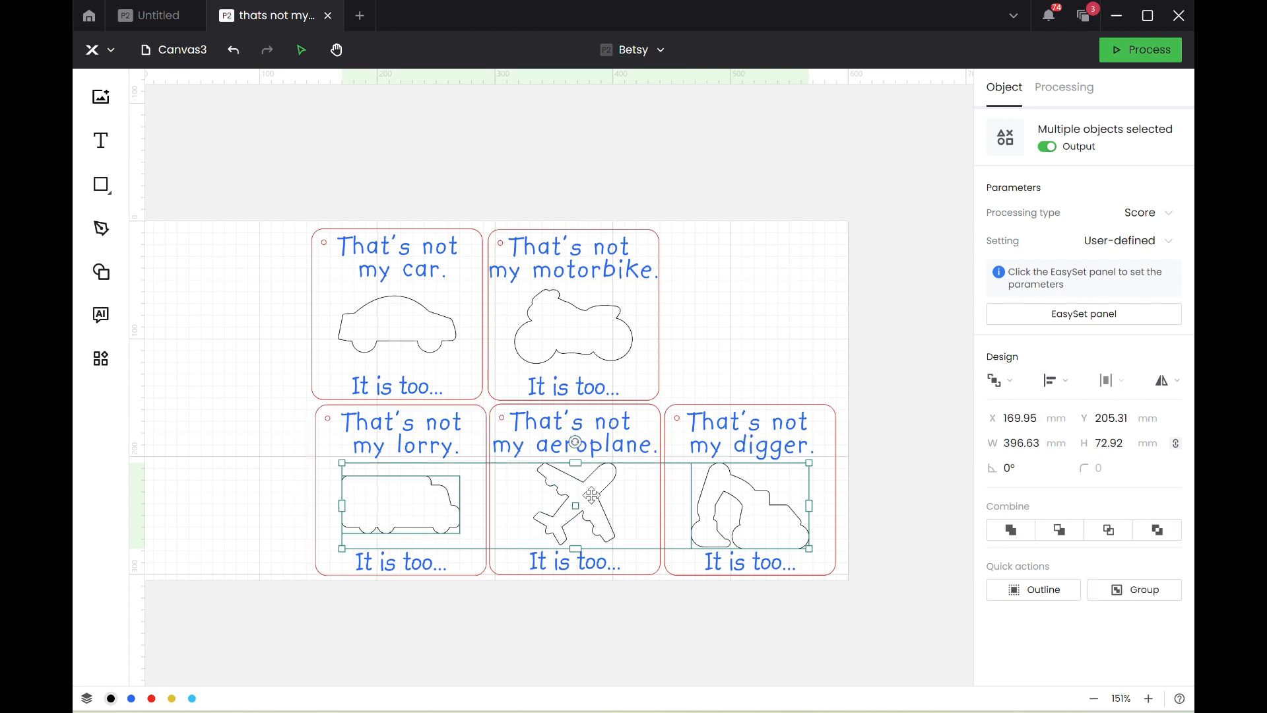
shift+click(592, 495)
shift+click(577, 329)
shift+click(433, 329)
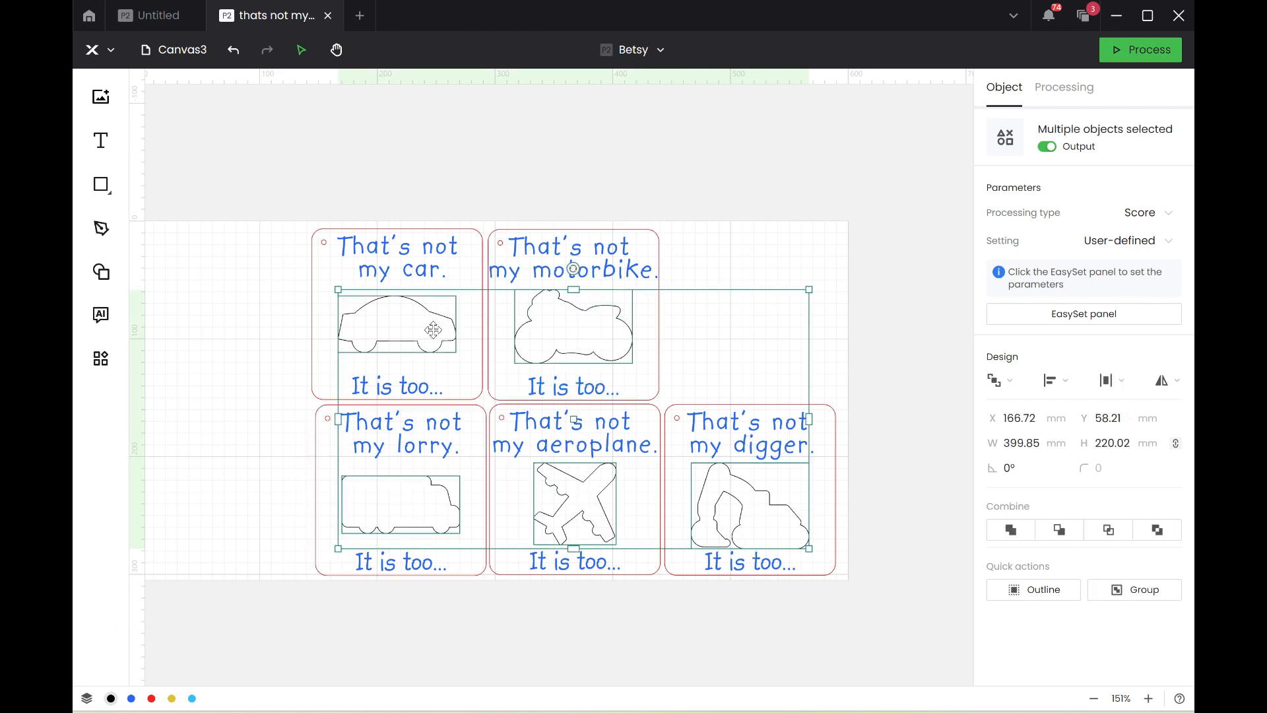
right_click(434, 330)
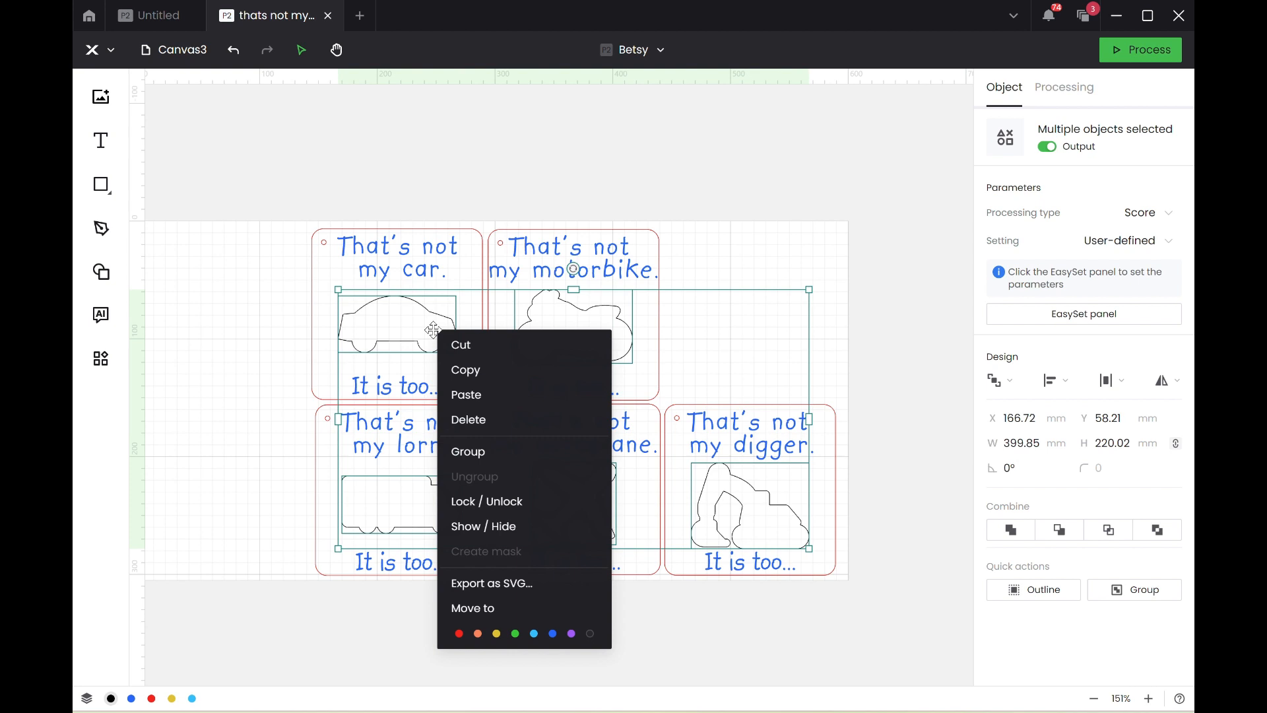
click(459, 636)
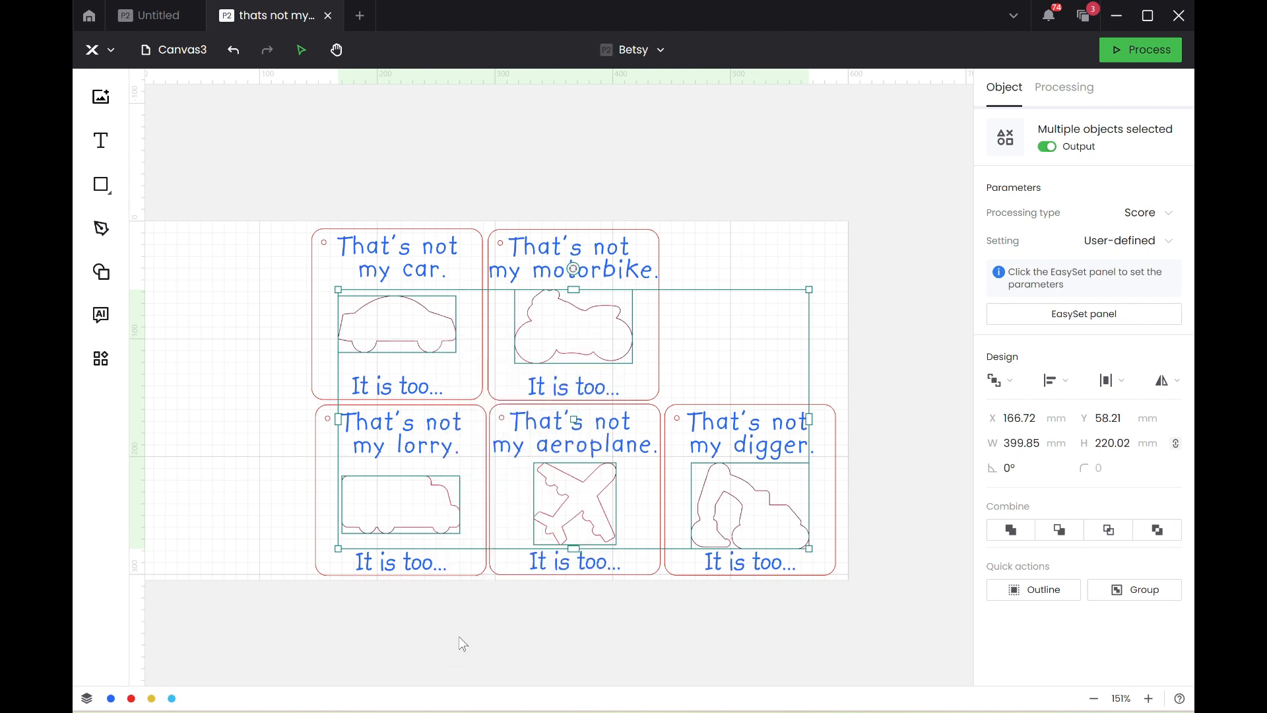
click(504, 624)
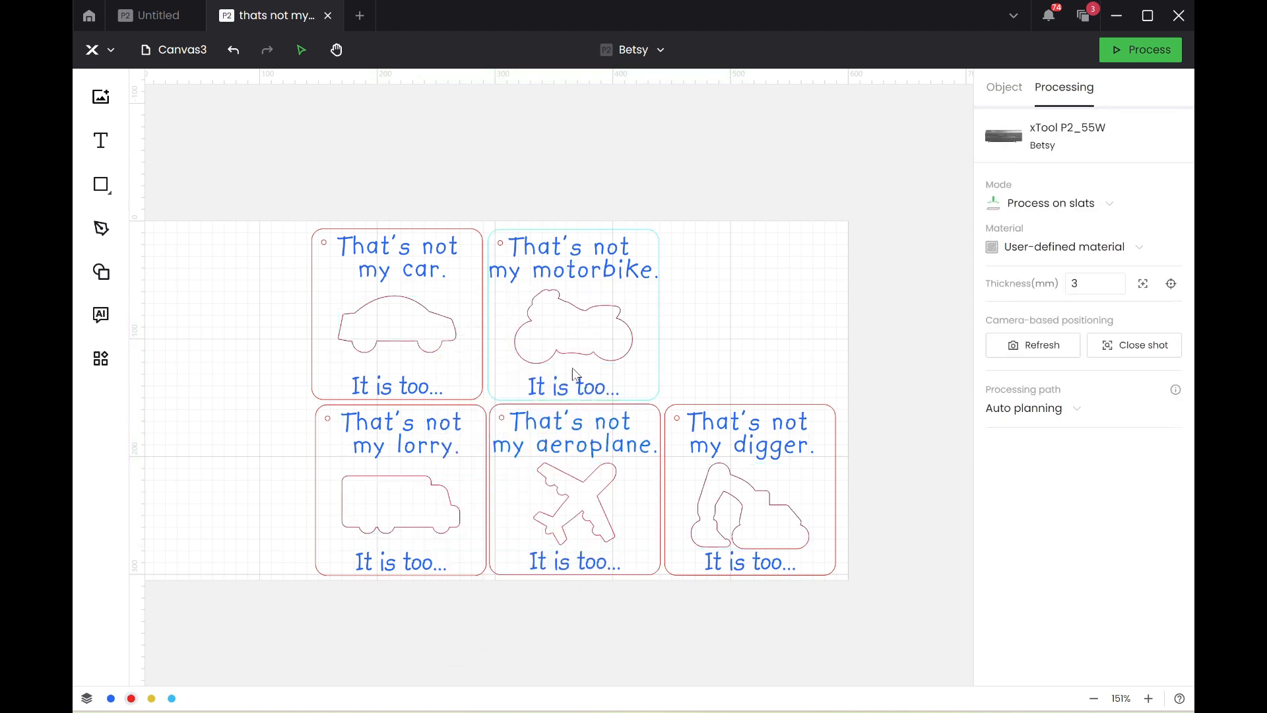
Set the font size of all five "That's not my..." titles to 65 pt.
click(579, 267)
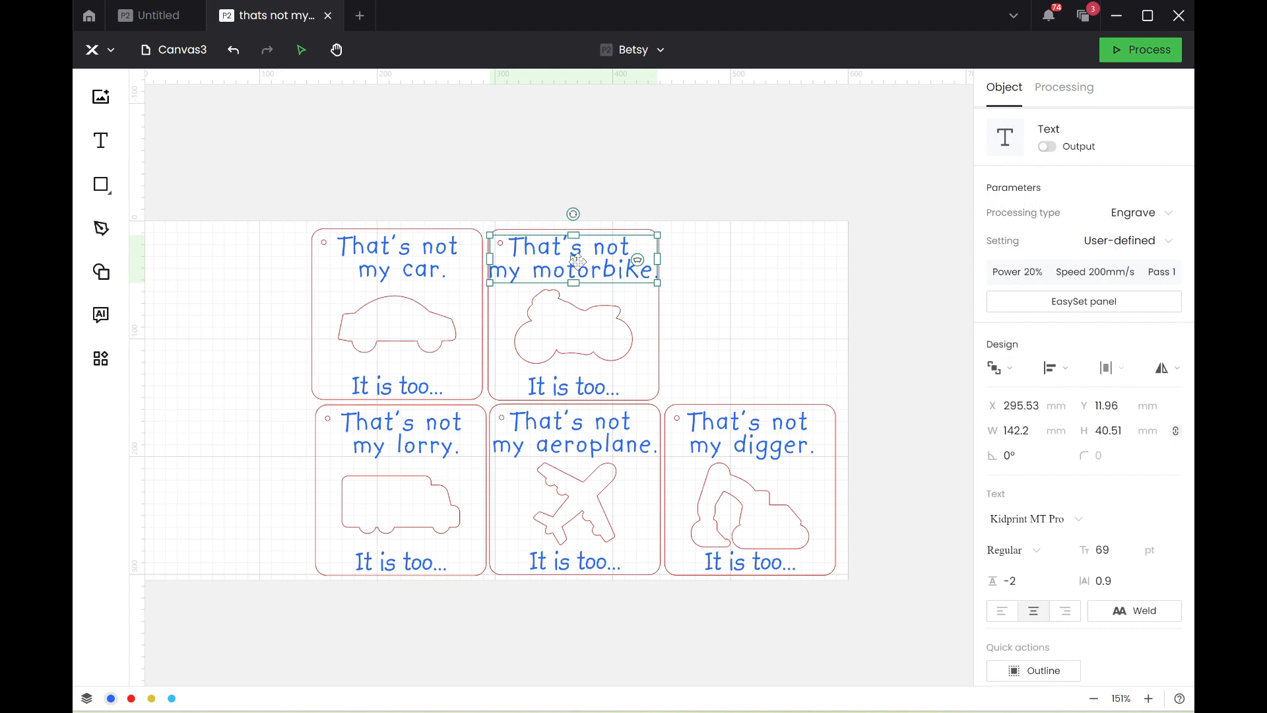
shift+click(412, 258)
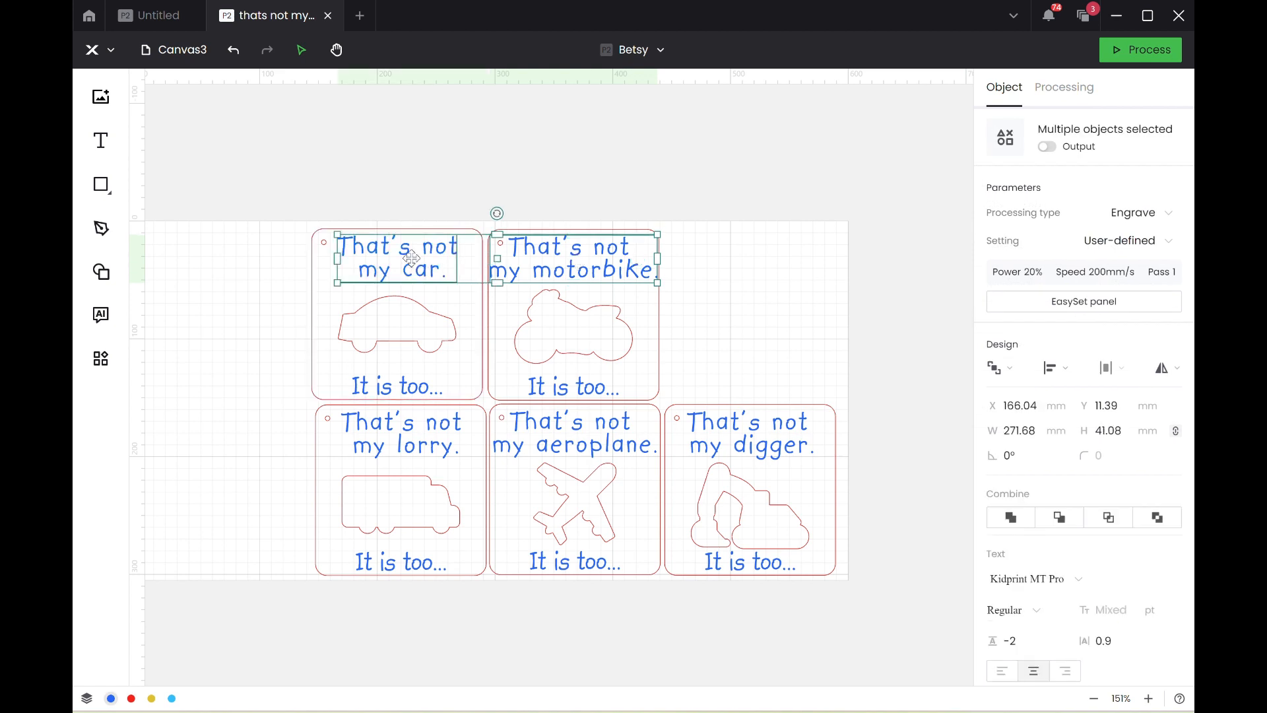
shift+click(408, 452)
shift+click(588, 430)
shift+click(742, 427)
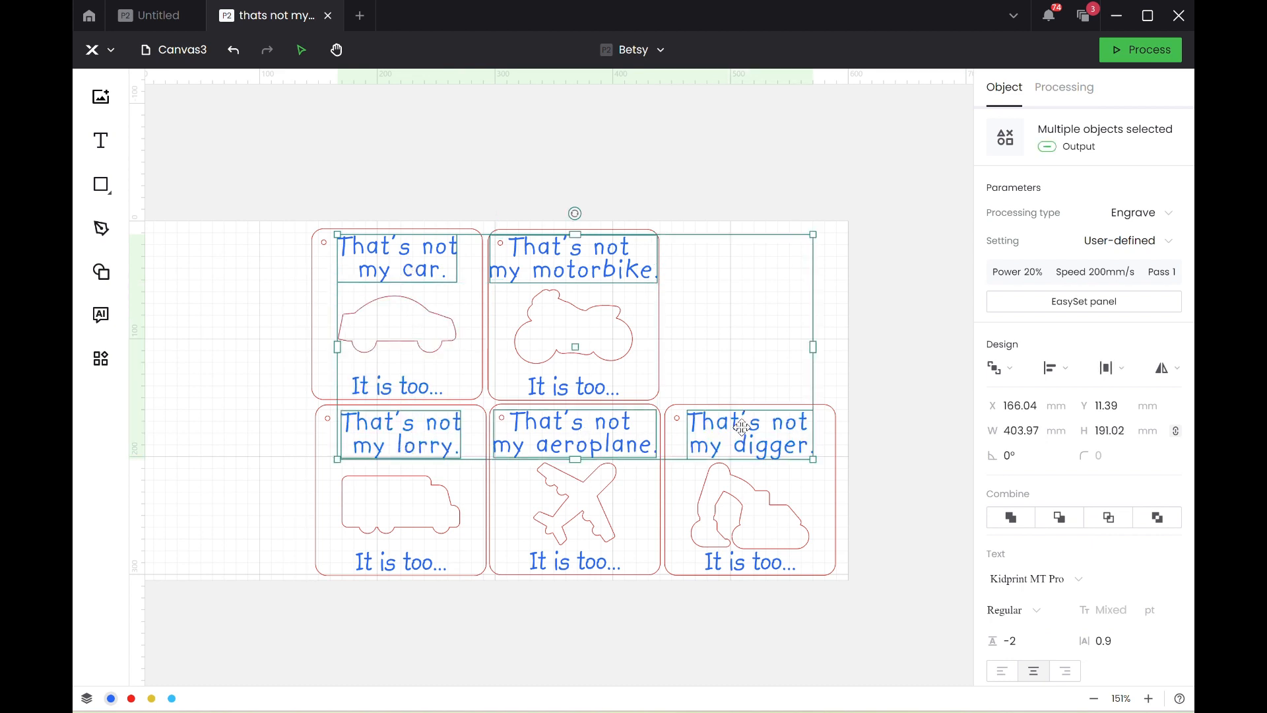
click(1114, 612)
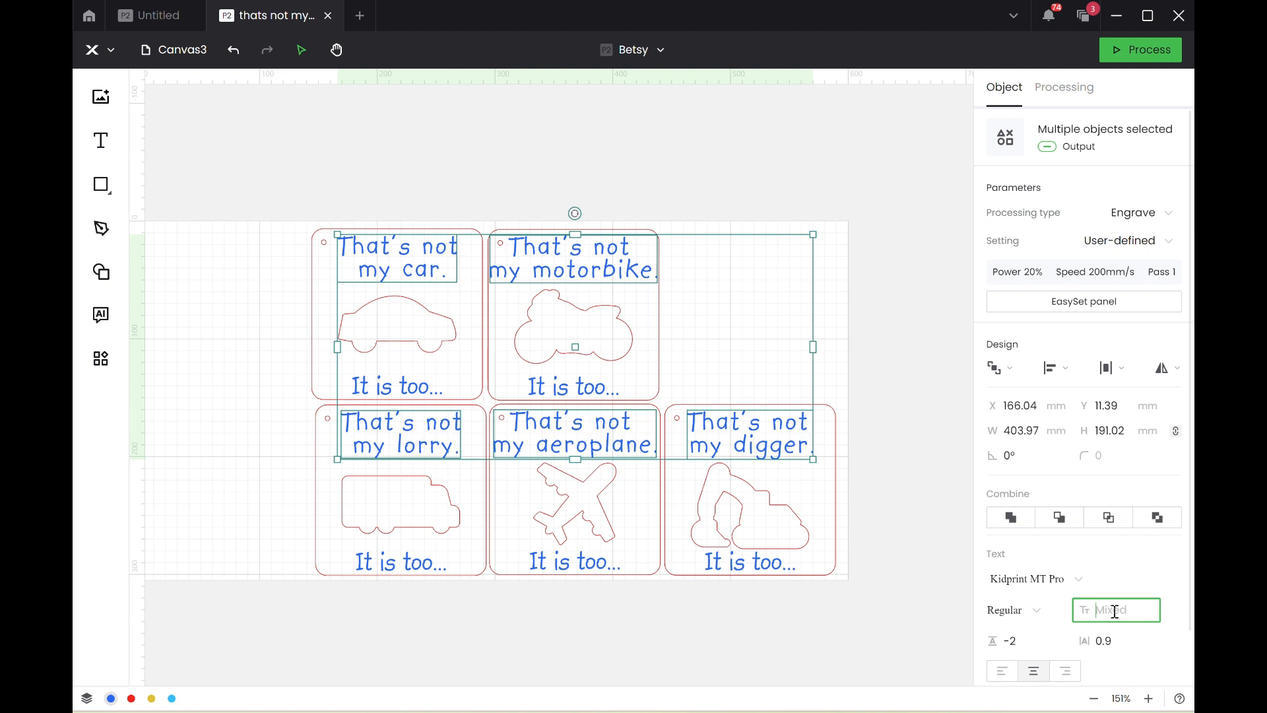
text(65)
key(Return)
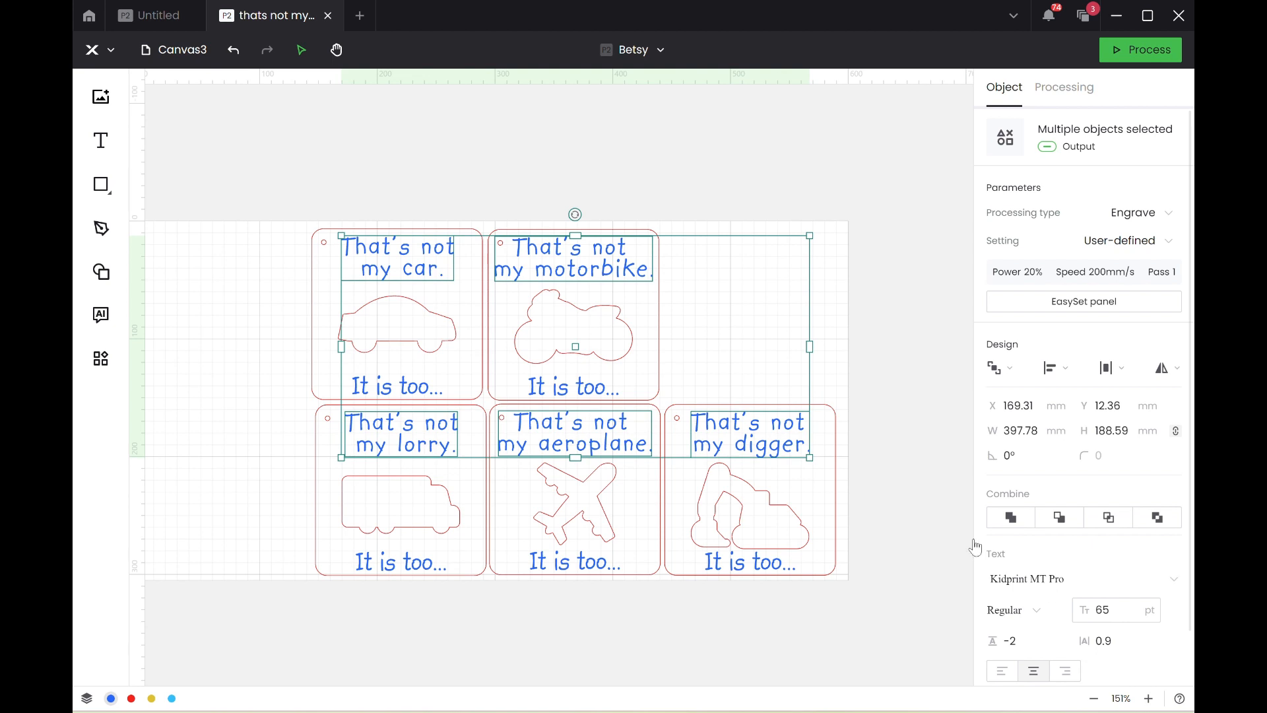
Center the title and vehicle outline horizontally within the motorbike card and within the car card.
click(680, 181)
drag(536, 192, 662, 343)
click(1054, 352)
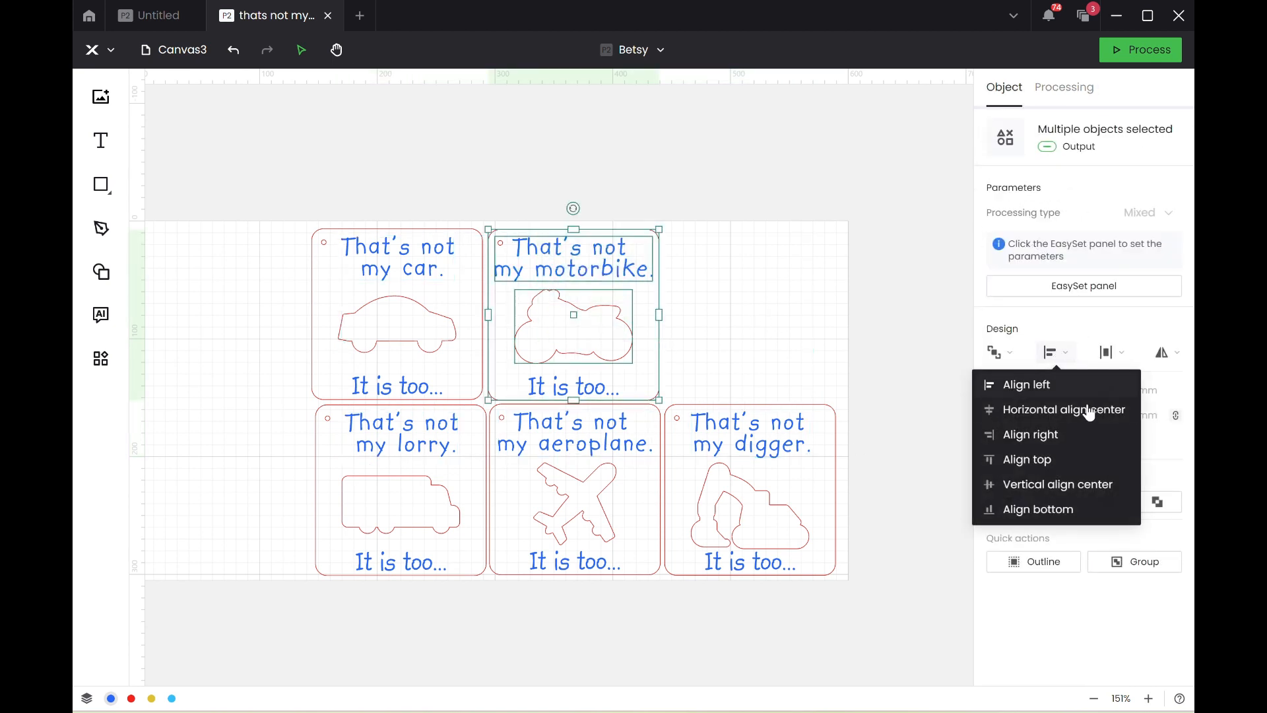
click(1082, 413)
drag(396, 187, 455, 356)
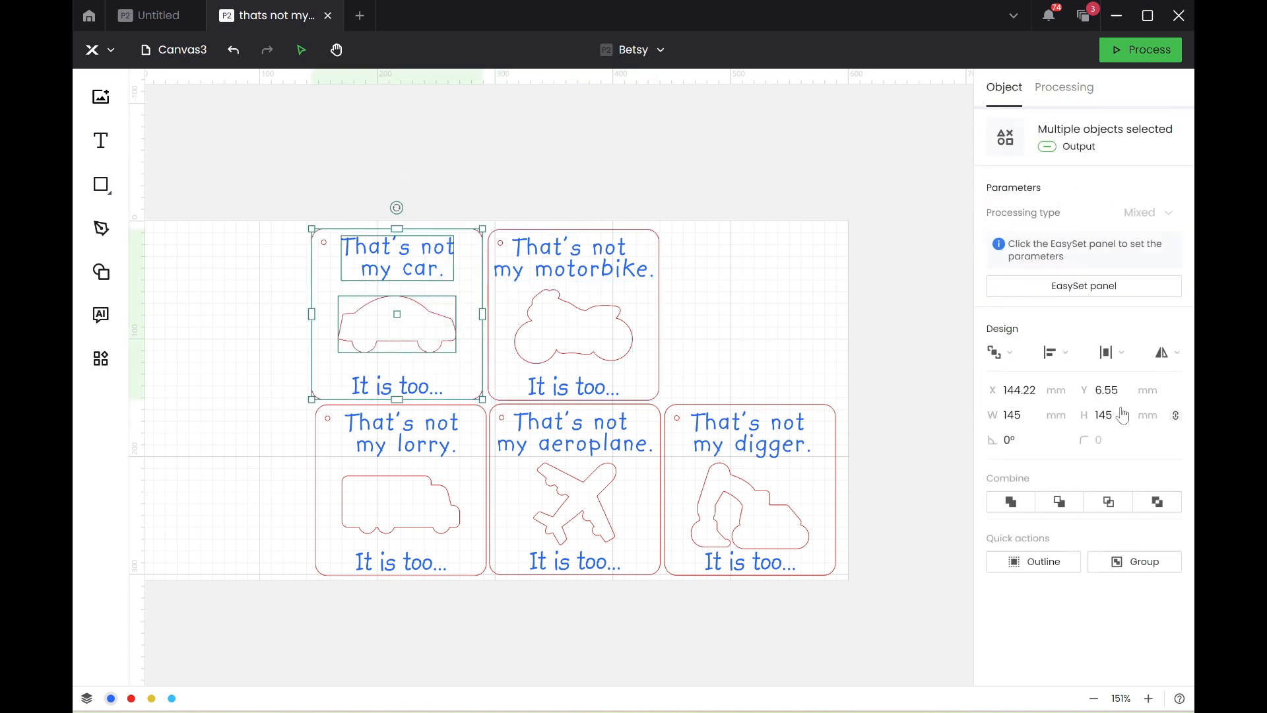
click(1053, 352)
click(1050, 409)
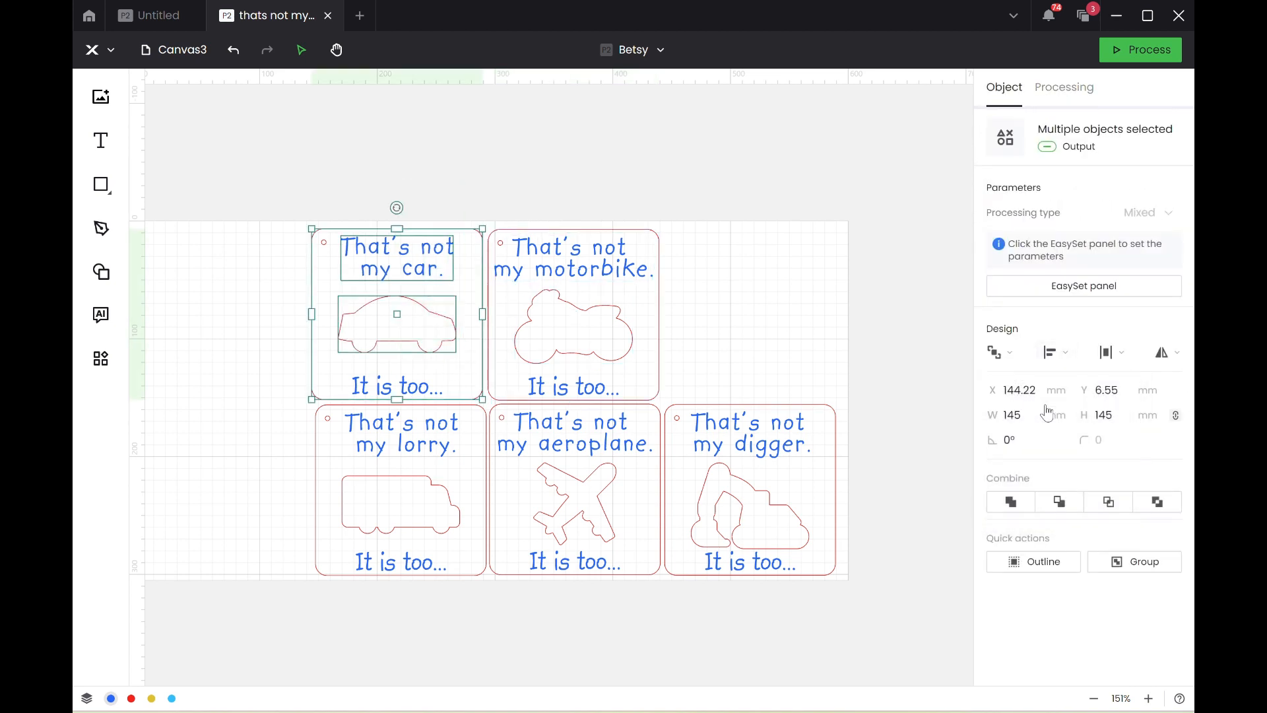
Center the titles and outlines horizontally within the digger, aeroplane and lorry cards, including the lower texts on the aeroplane and lorry cards.
drag(707, 357, 821, 516)
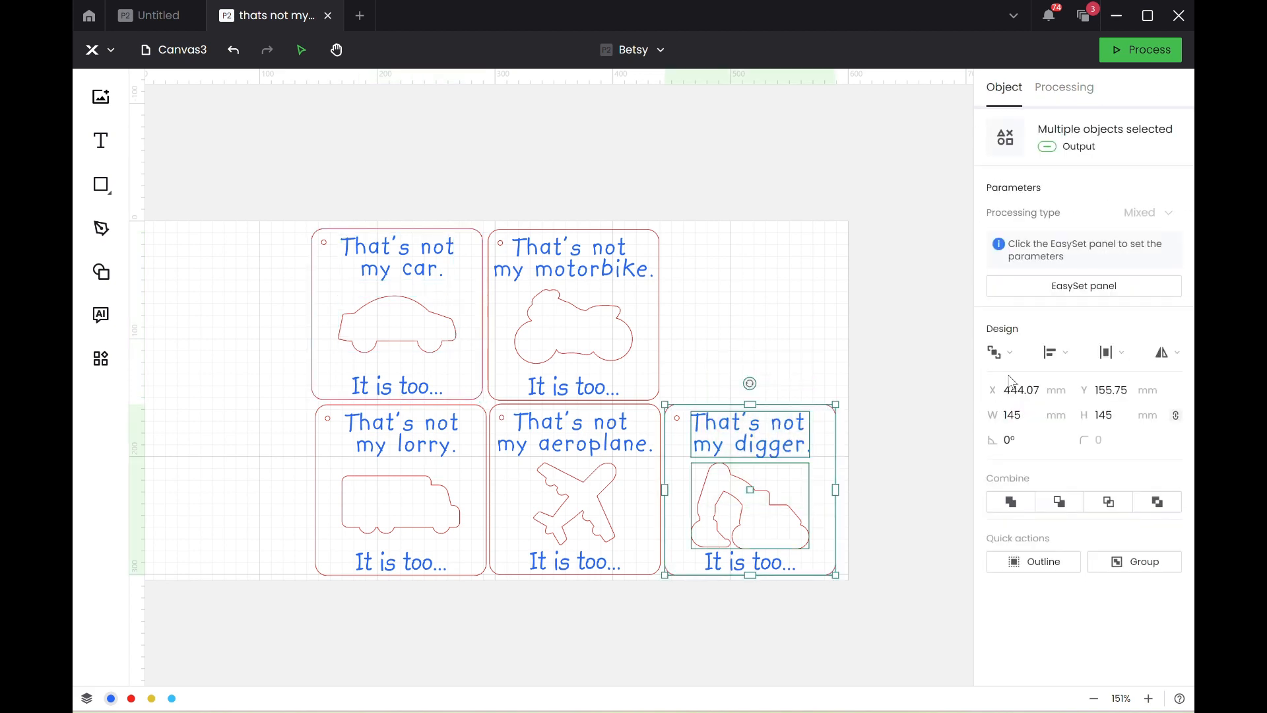
click(1056, 353)
click(1063, 411)
drag(640, 608, 559, 466)
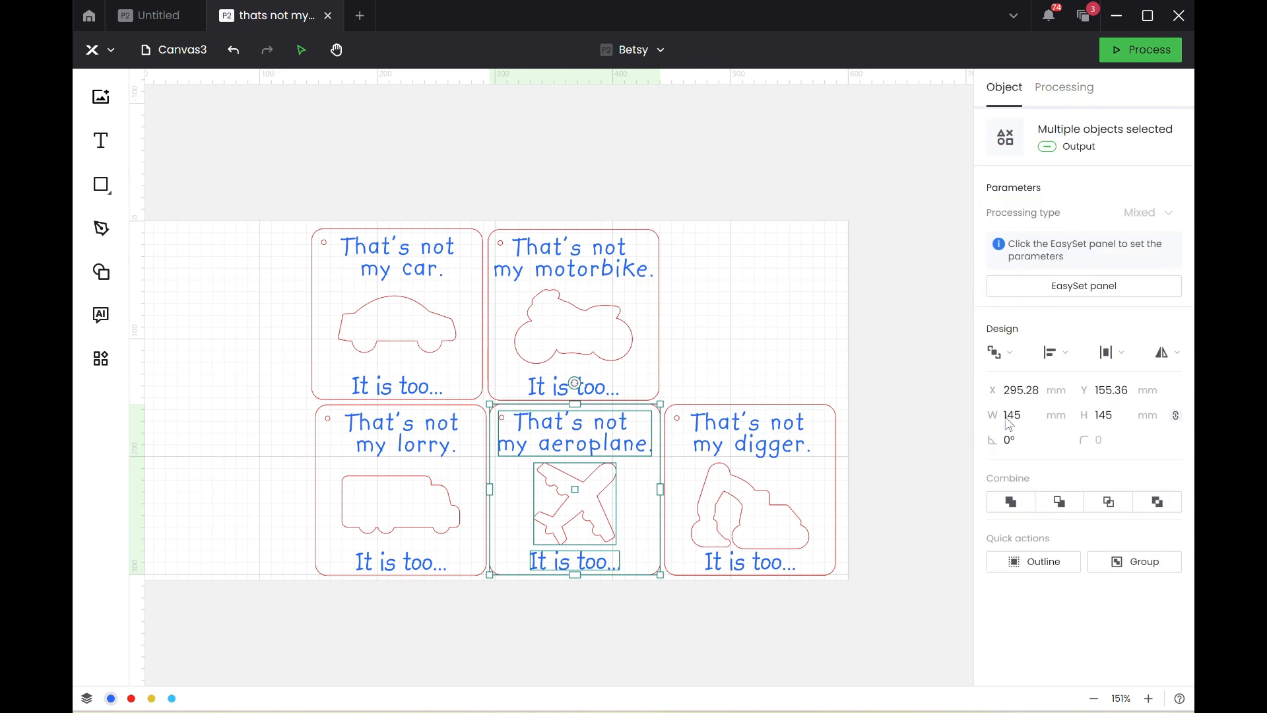
click(1056, 353)
click(1067, 411)
drag(451, 597, 381, 432)
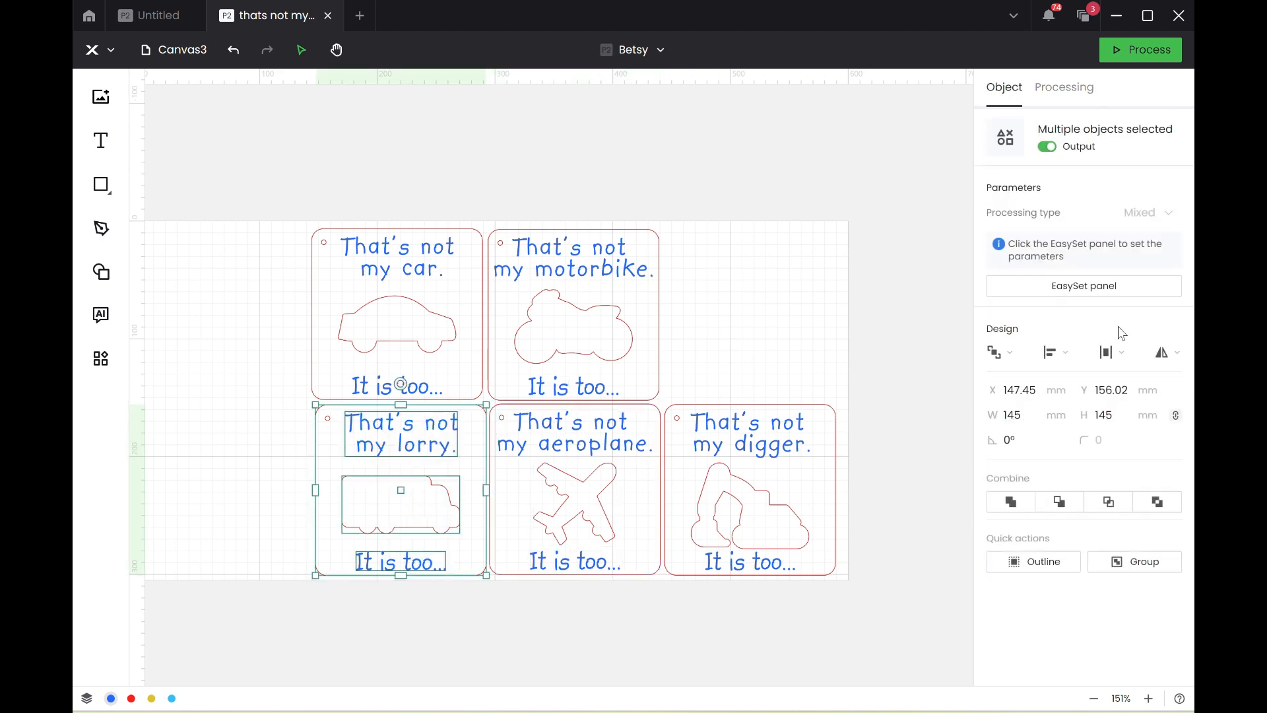
click(1056, 353)
click(1046, 412)
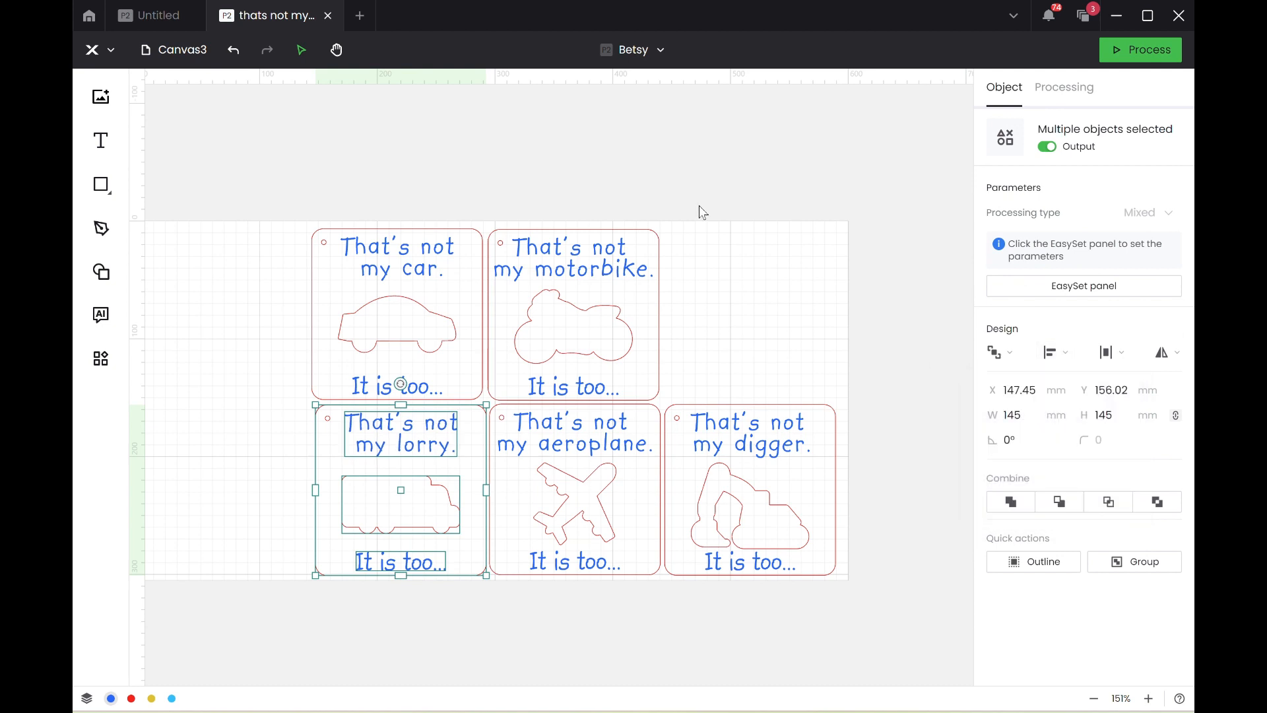
Try a letter spacing of 1 on the digger card's "It is too..." text and undo the change.
click(620, 264)
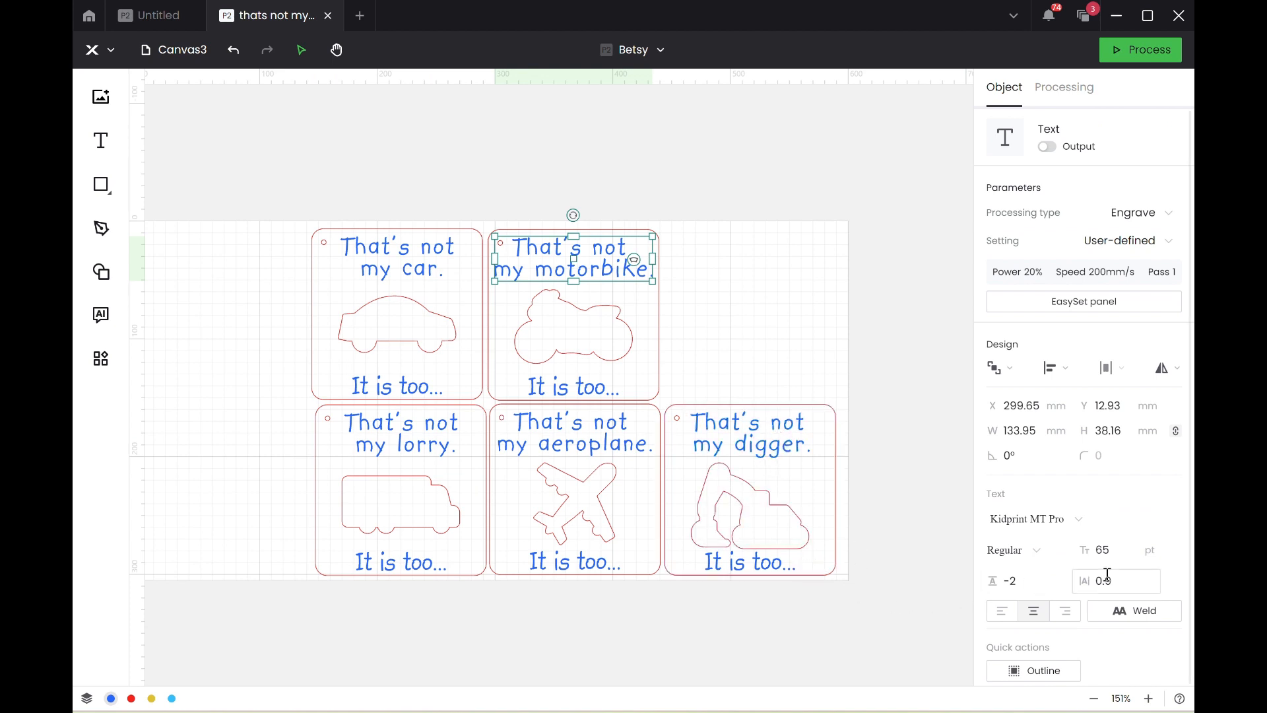
click(754, 559)
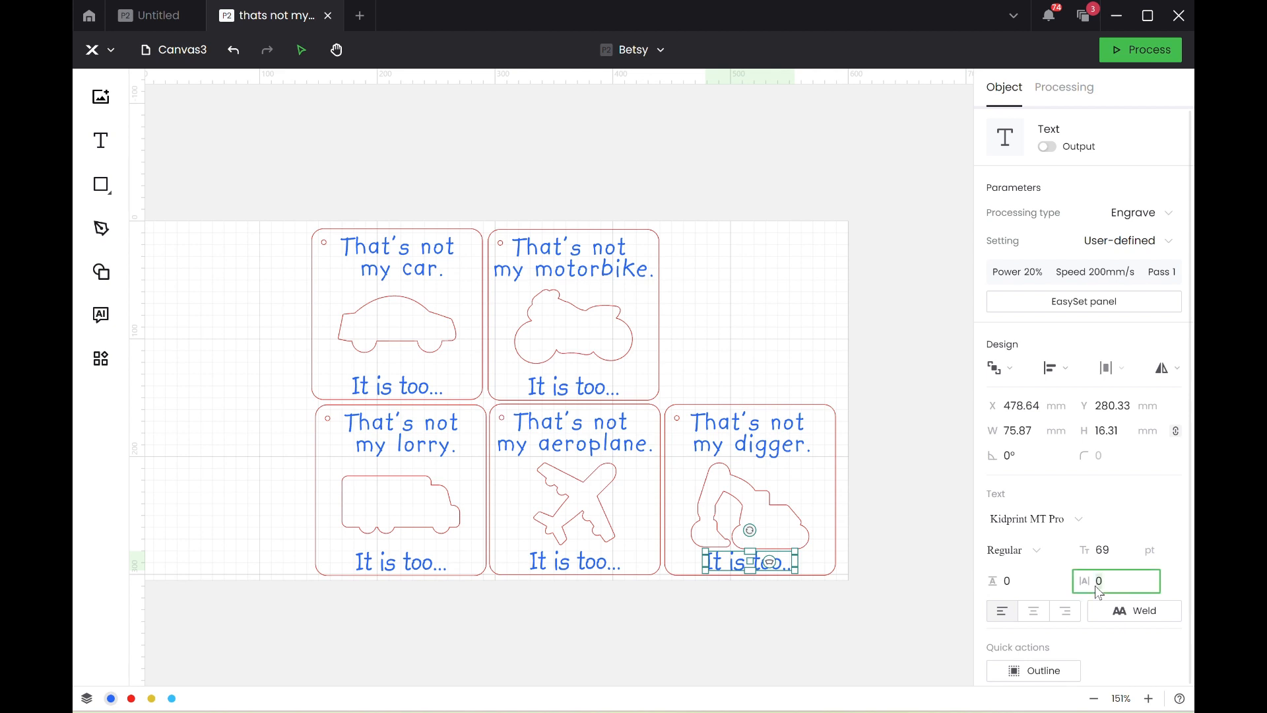
key(Return)
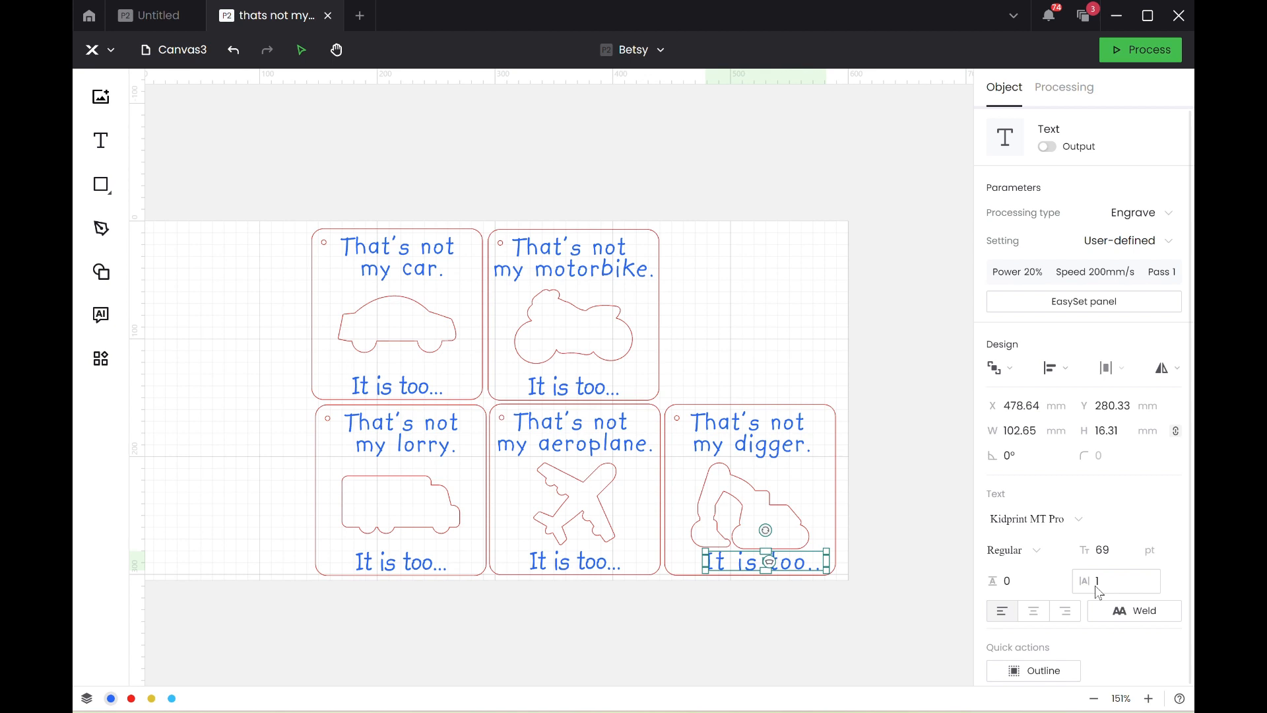
key(ctrl+z)
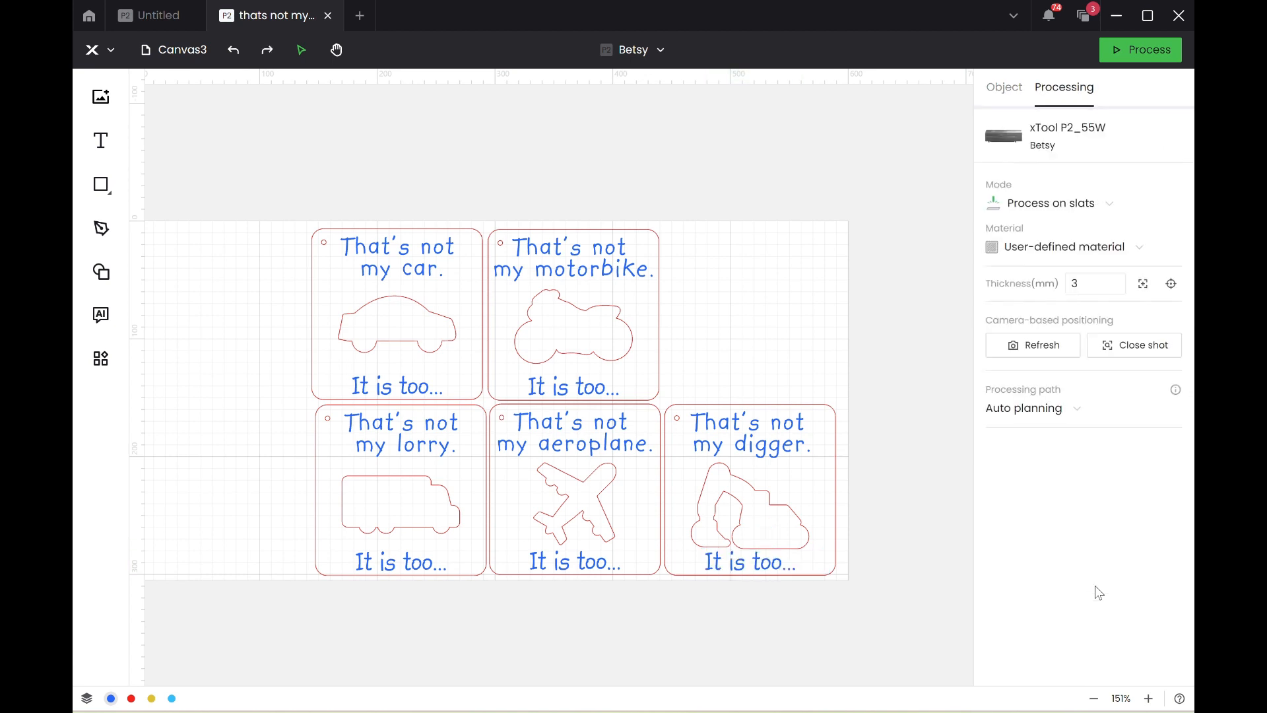
Try a letter spacing of 0.9 on all five "It is too..." texts together and settle on 0.5.
click(756, 572)
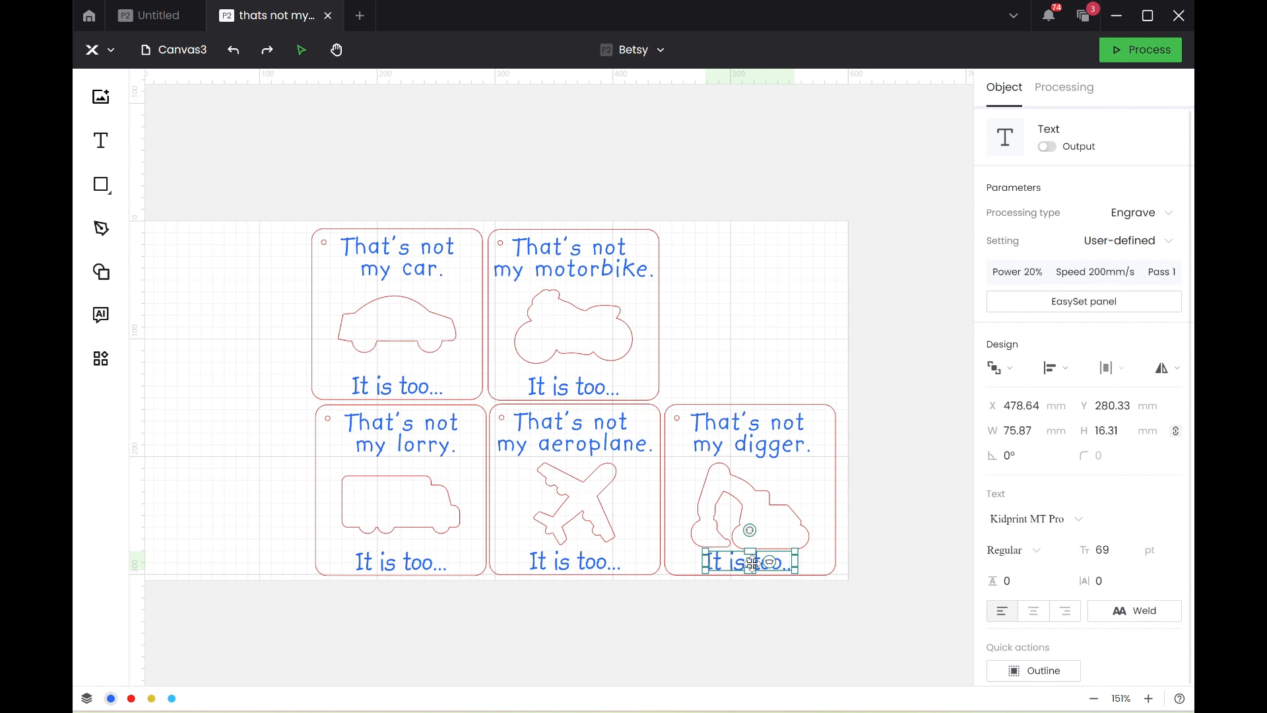
shift+click(591, 568)
shift+click(412, 562)
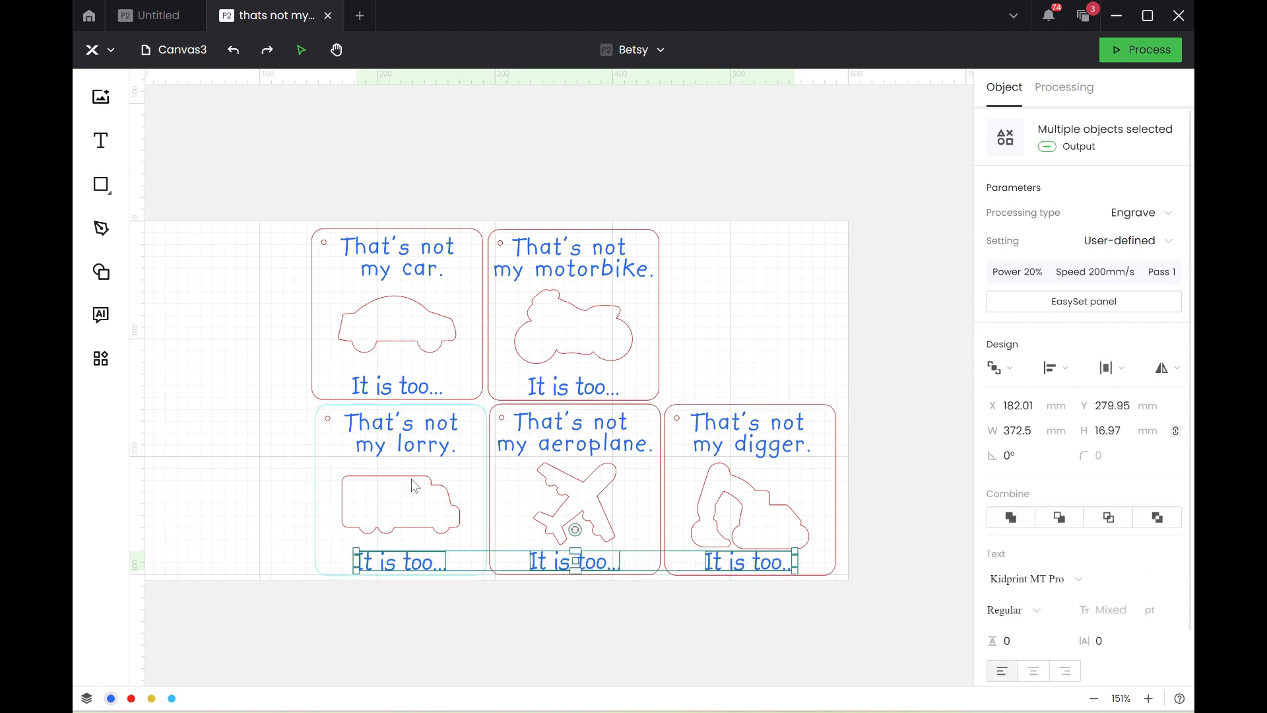
shift+click(410, 387)
shift+click(571, 386)
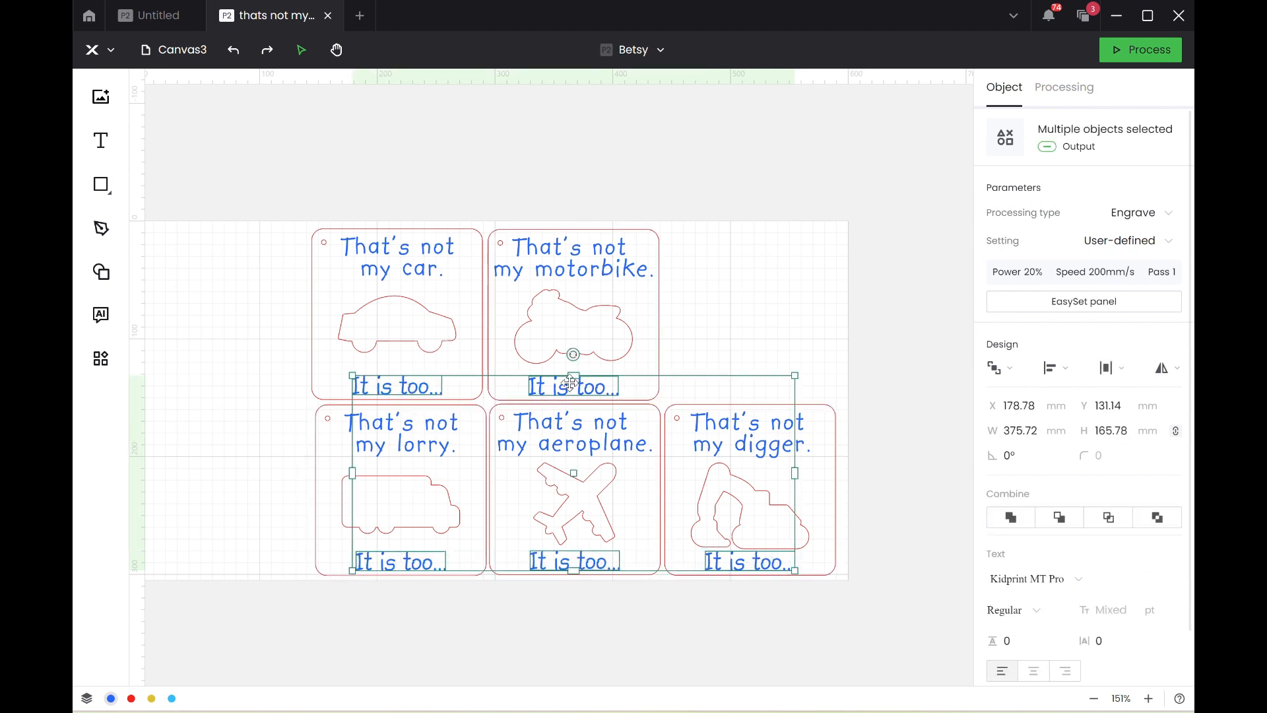
click(1111, 638)
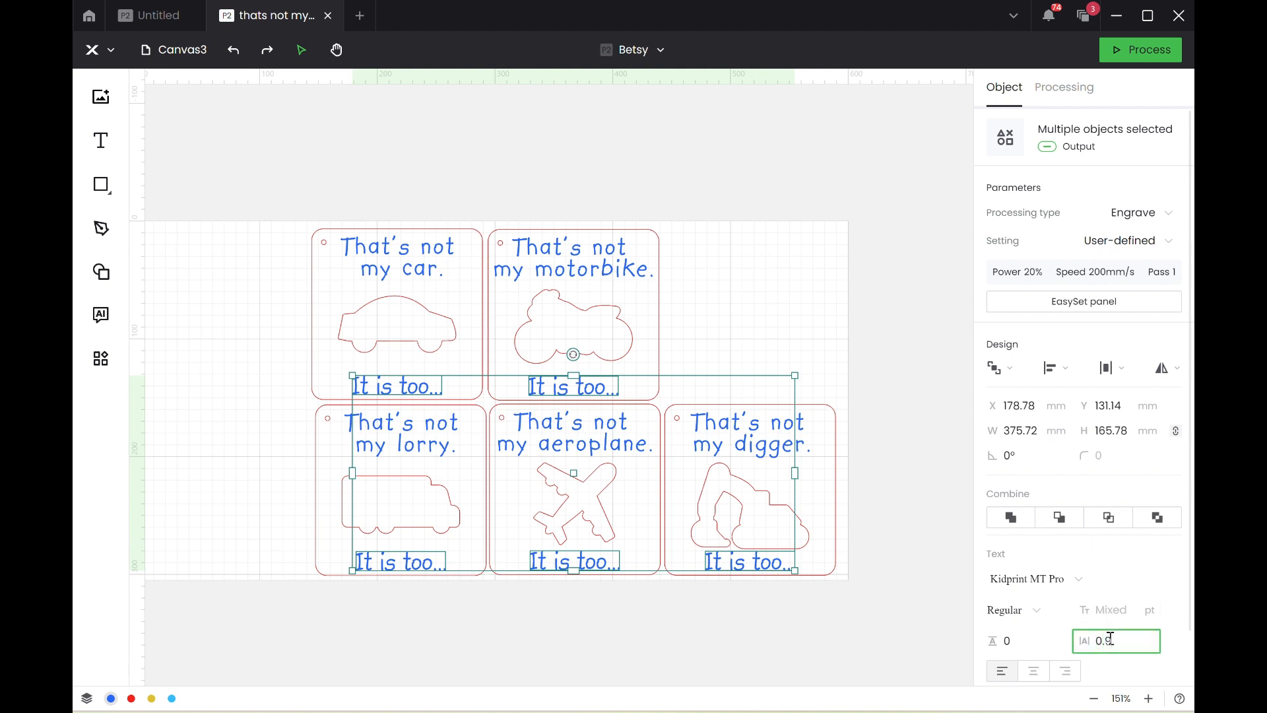
text(0.9)
key(Return)
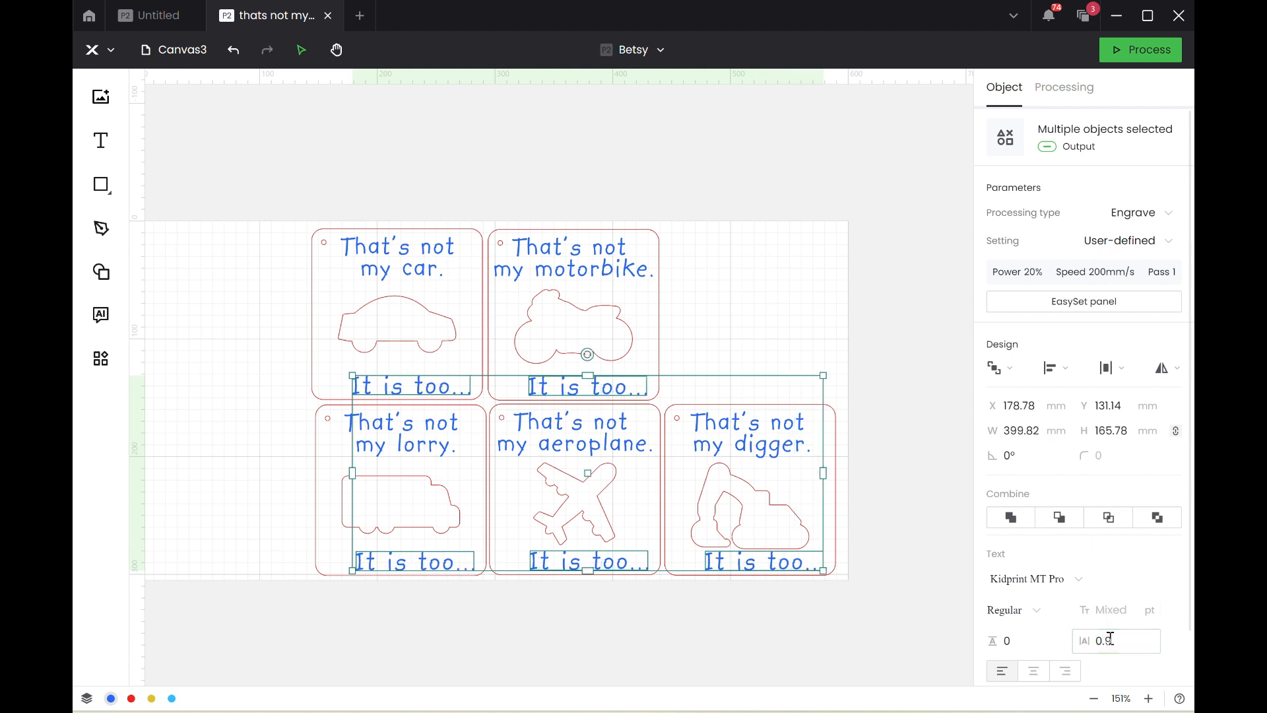
click(1115, 640)
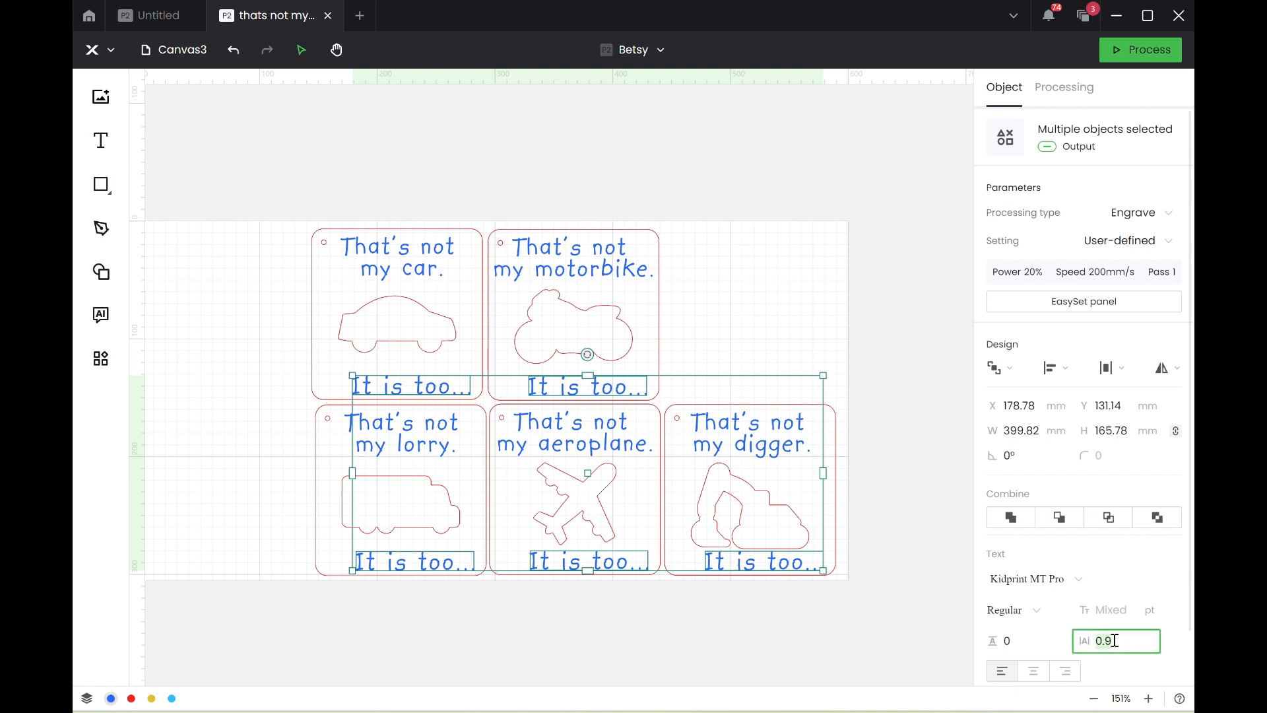
text(0)
key(Return)
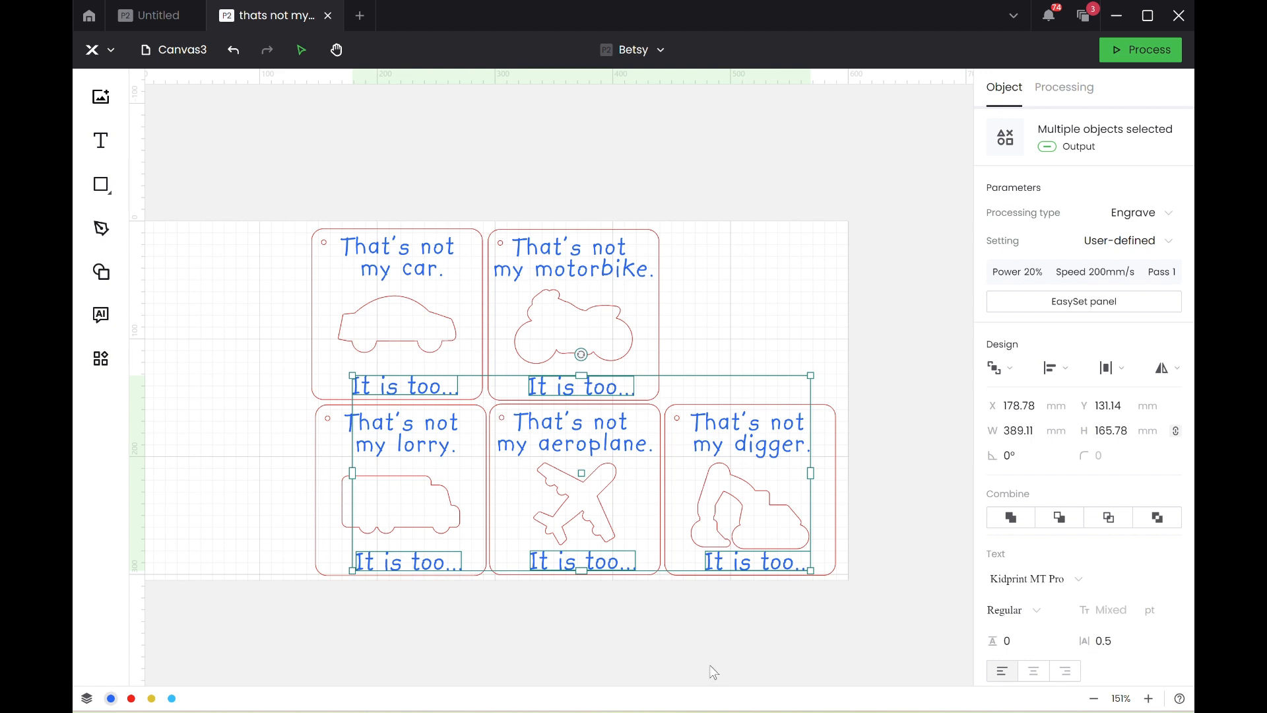
Center the "It is too..." text and vehicle outline horizontally within the digger, aeroplane and lorry cards, one card at a time.
click(794, 628)
drag(794, 624, 732, 510)
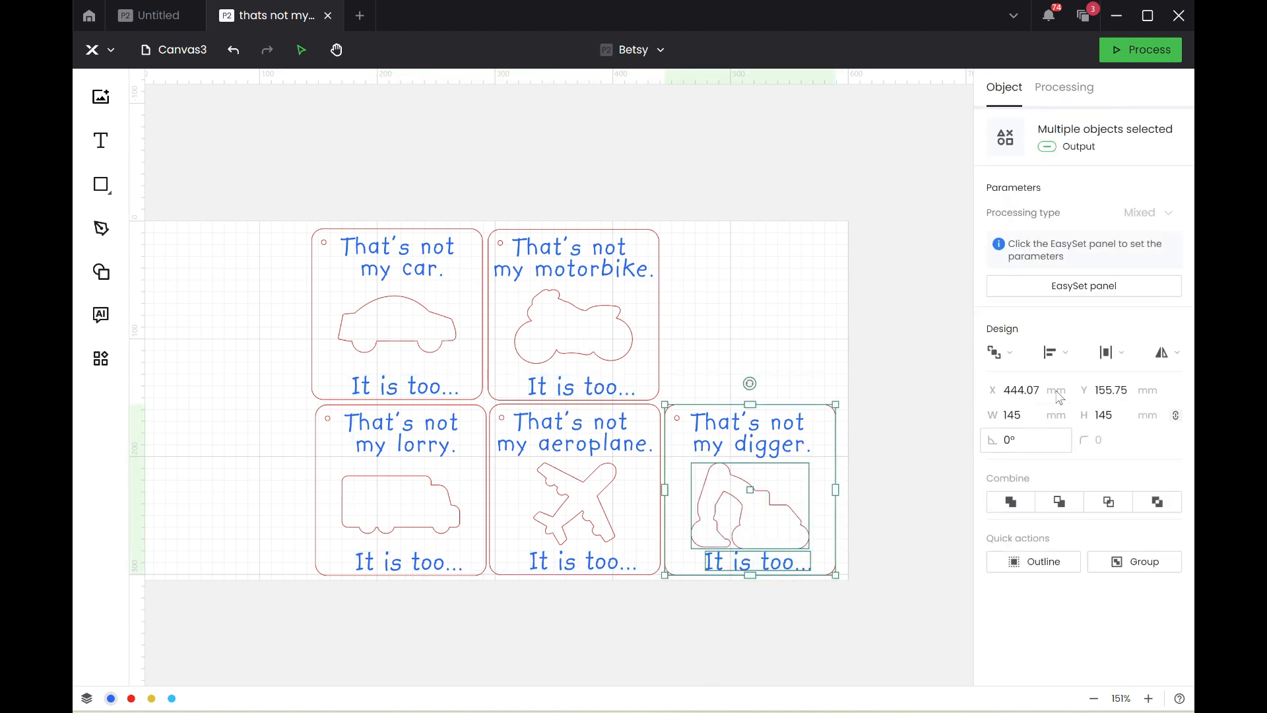
click(1056, 352)
click(1052, 406)
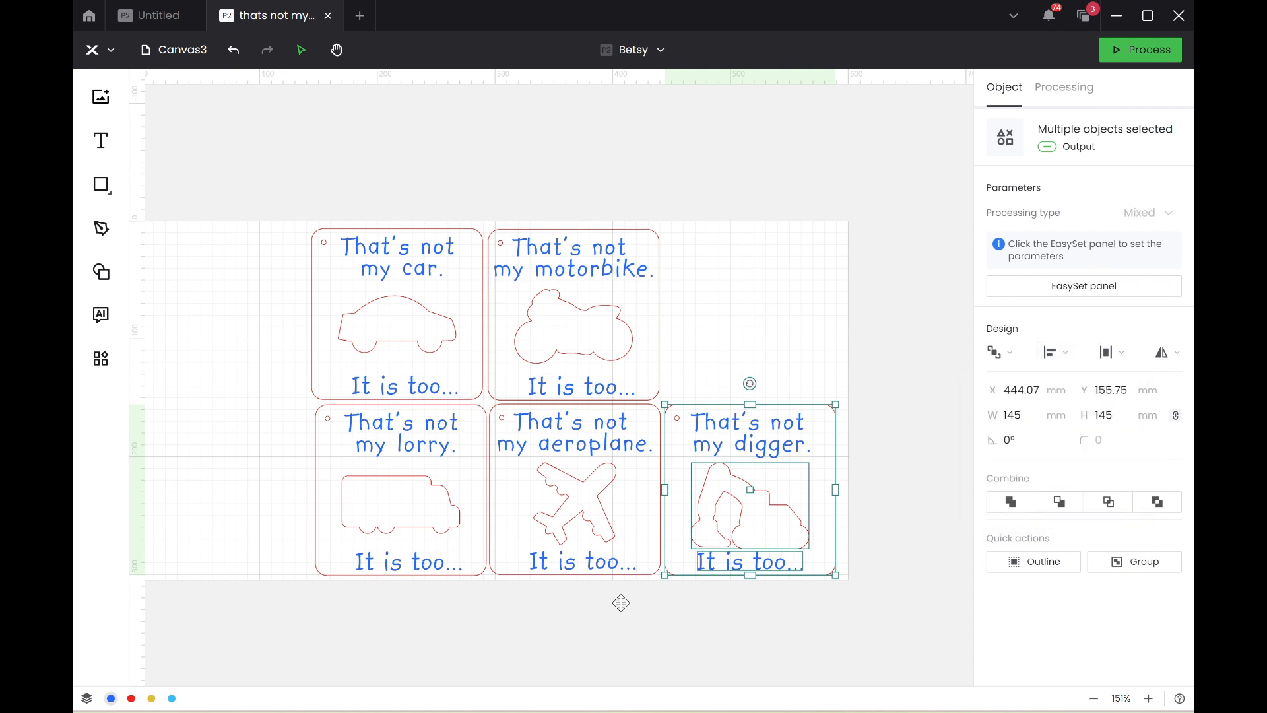
drag(607, 625, 534, 462)
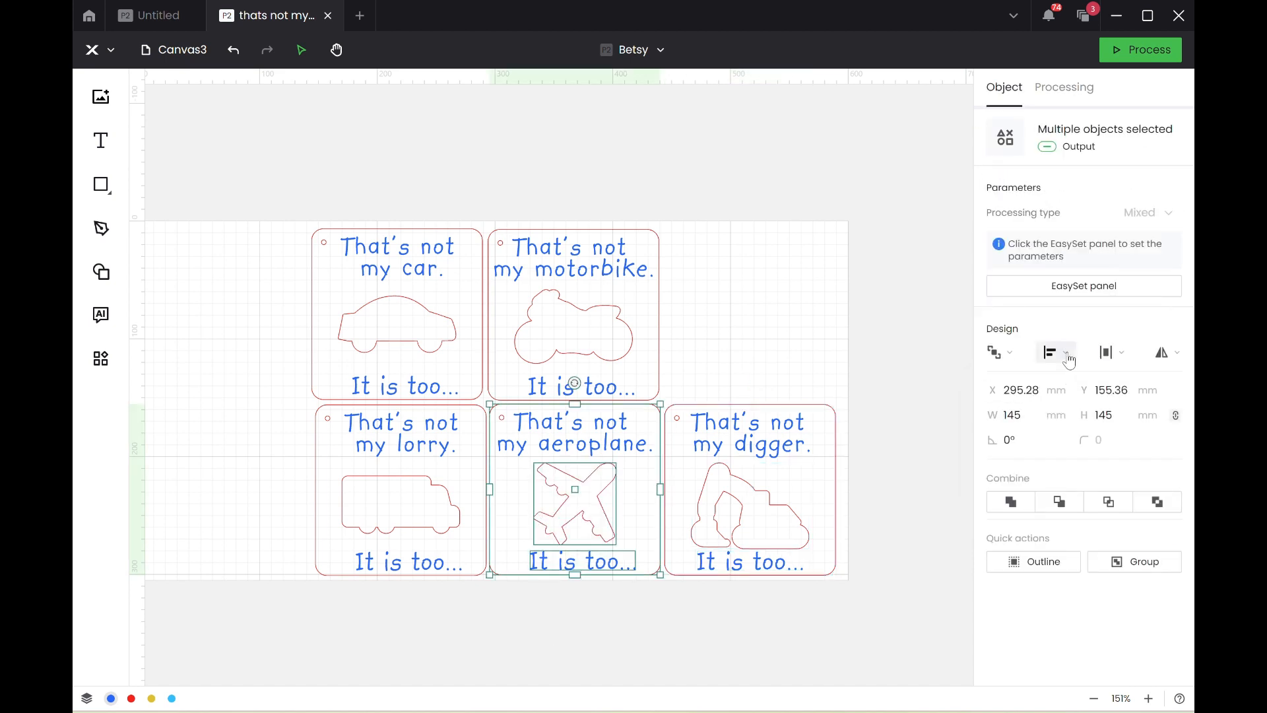
click(1068, 360)
click(1053, 407)
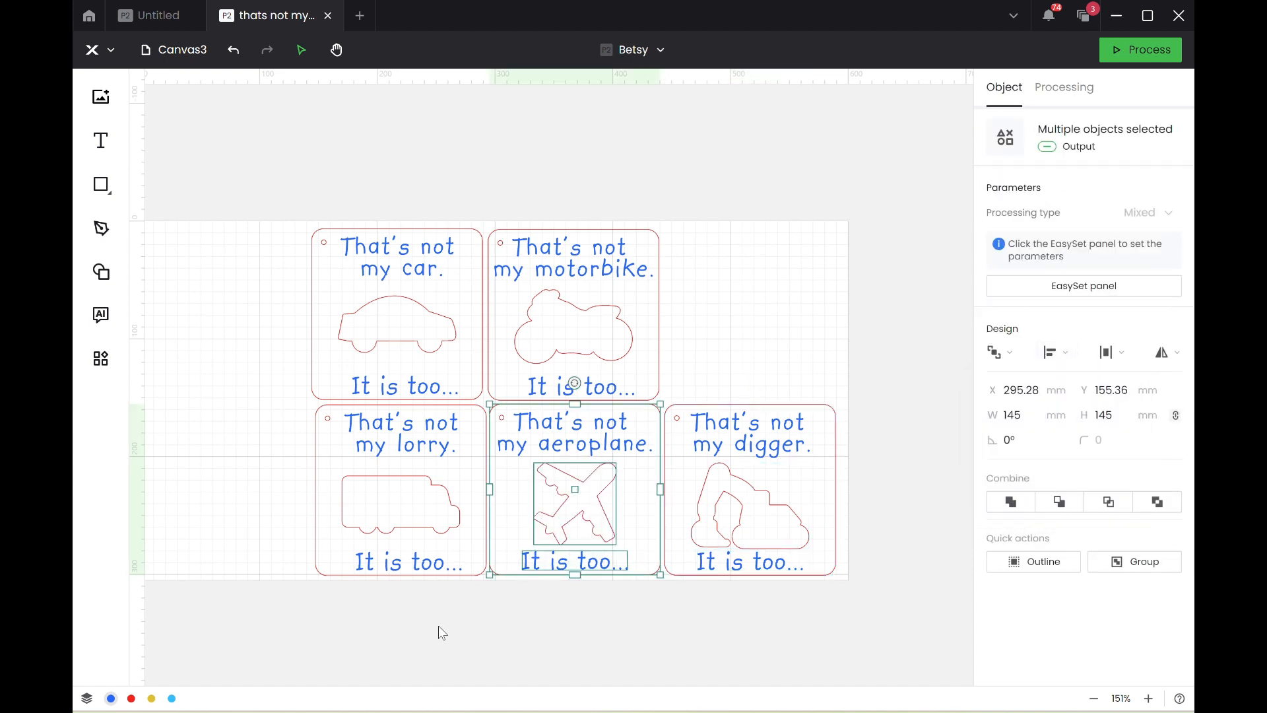
drag(443, 632, 338, 471)
click(1056, 353)
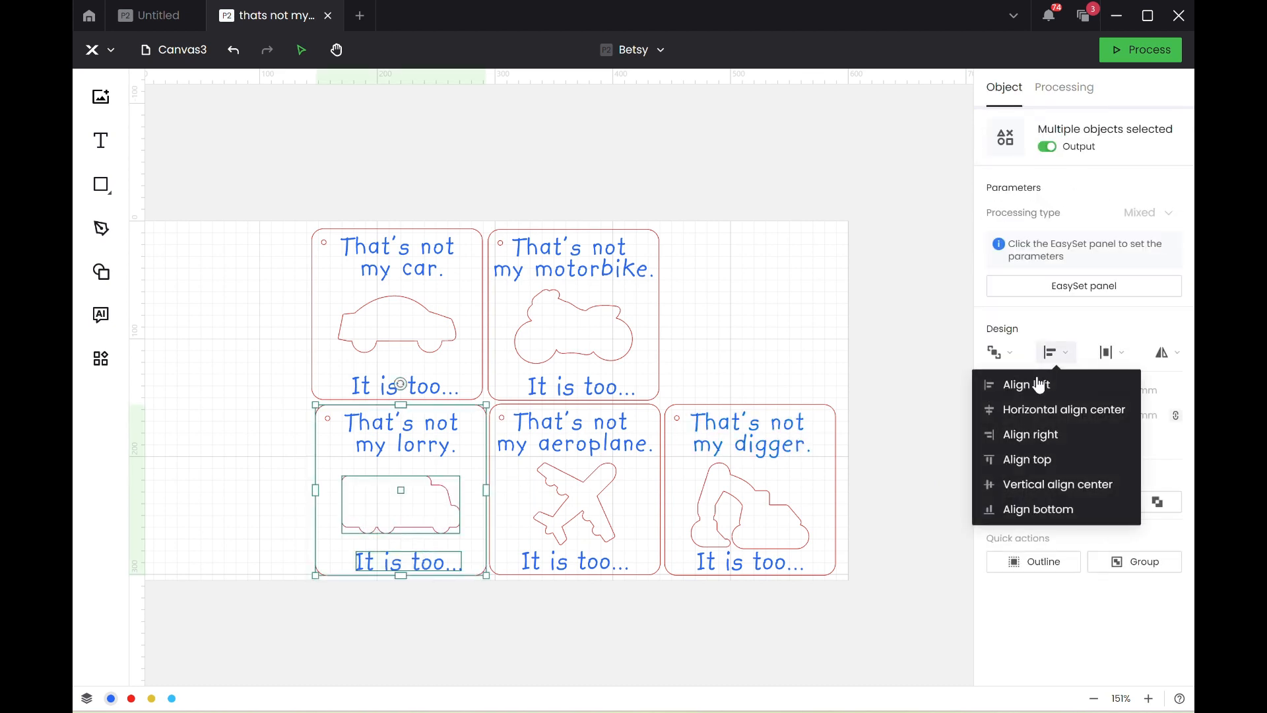
click(1055, 410)
Center the "It is too..." text and vehicle outline horizontally within the motorbike card and within the car card.
drag(699, 338, 562, 405)
click(1056, 353)
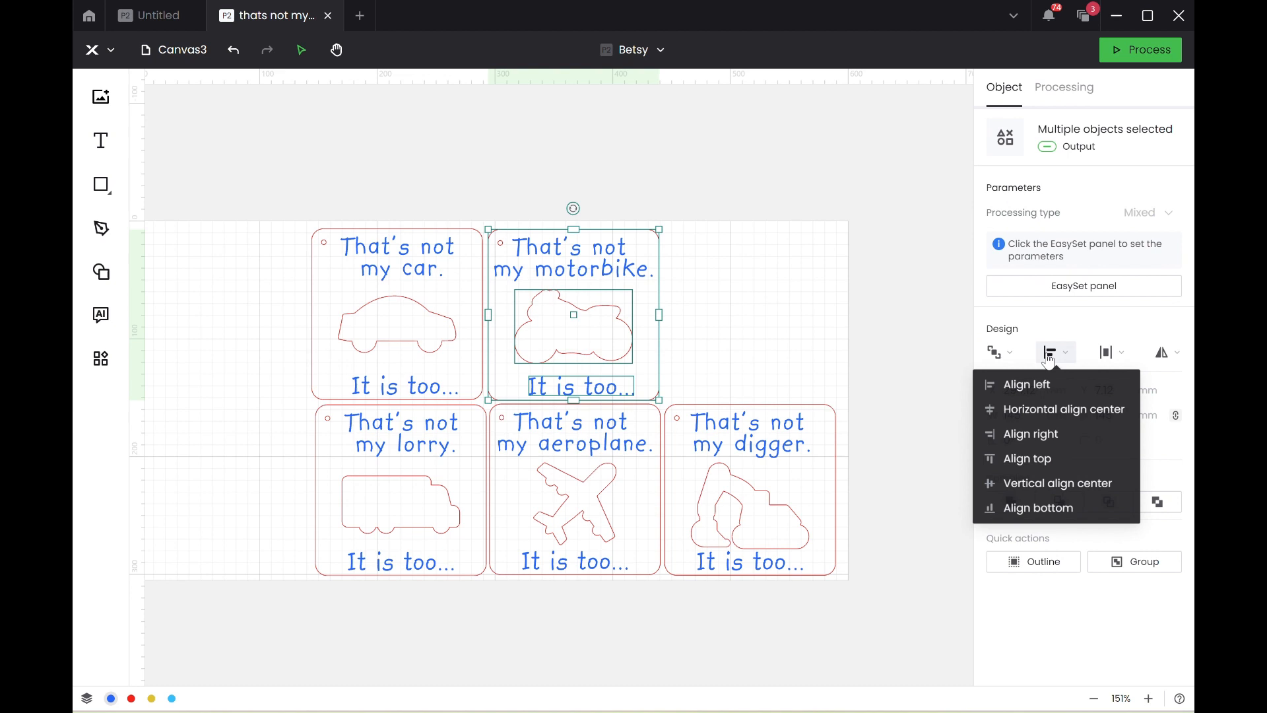
click(1055, 408)
drag(272, 341, 393, 390)
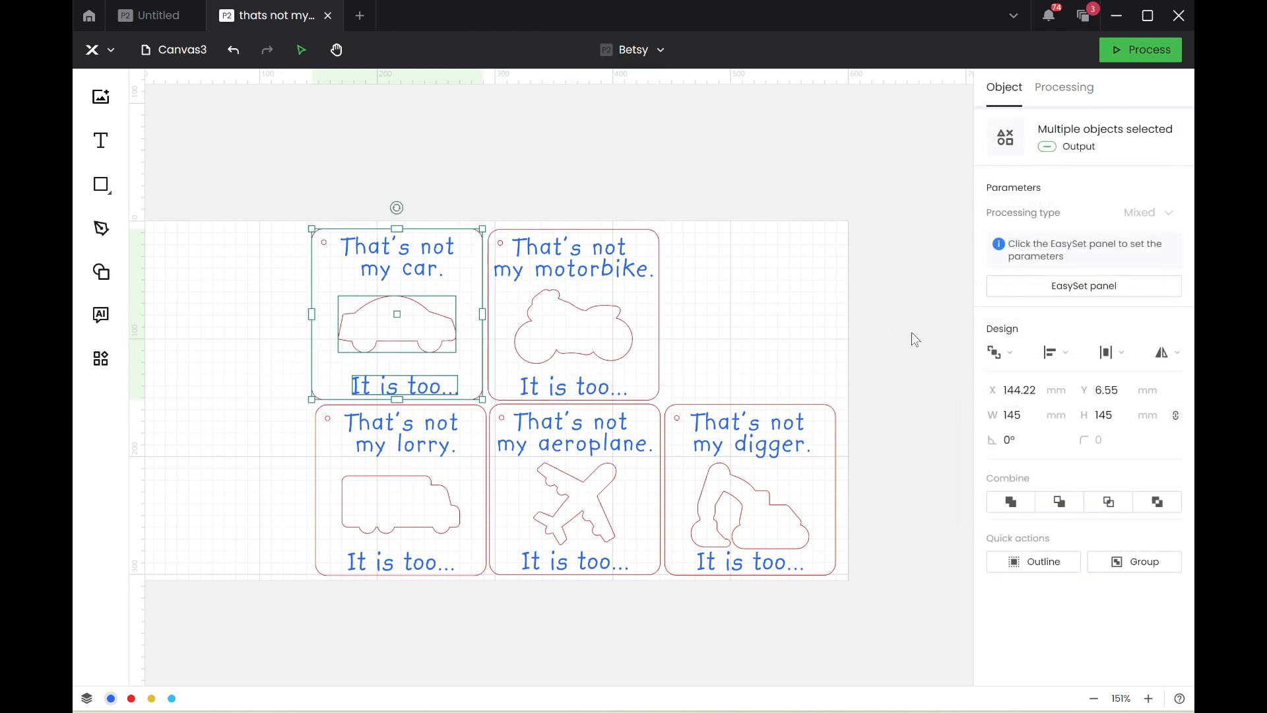
click(1070, 357)
click(1053, 410)
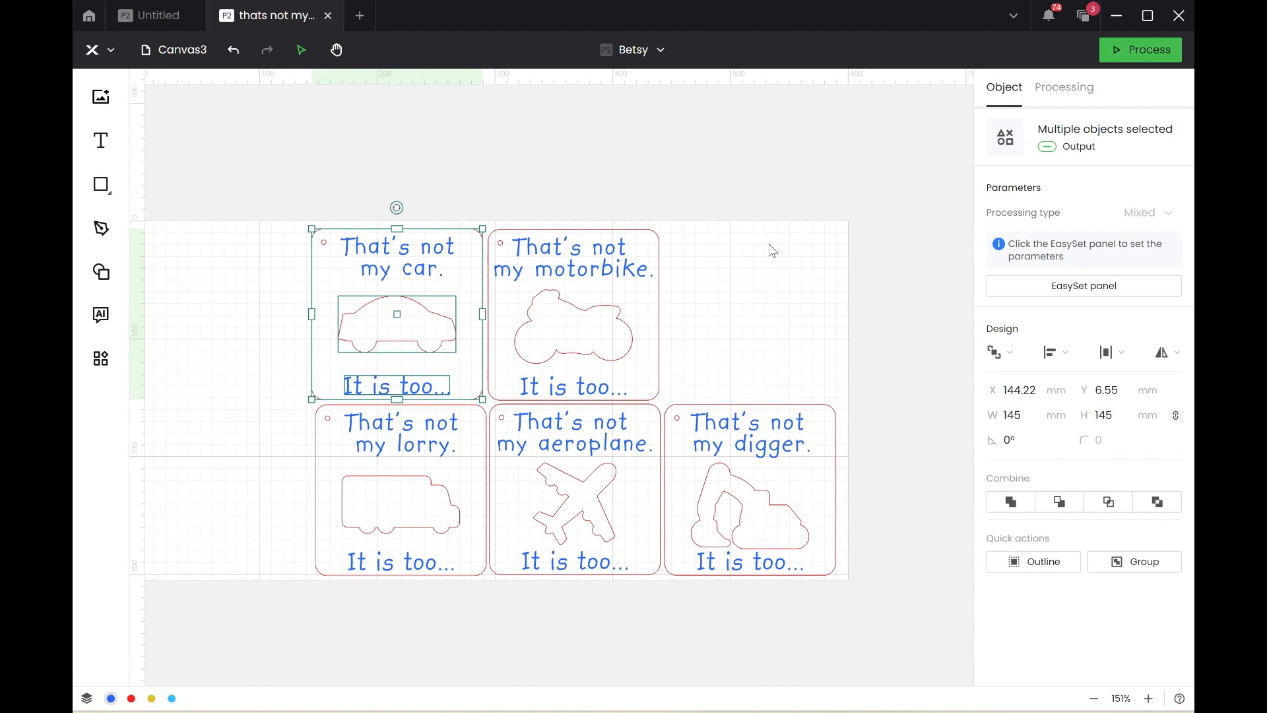
click(742, 256)
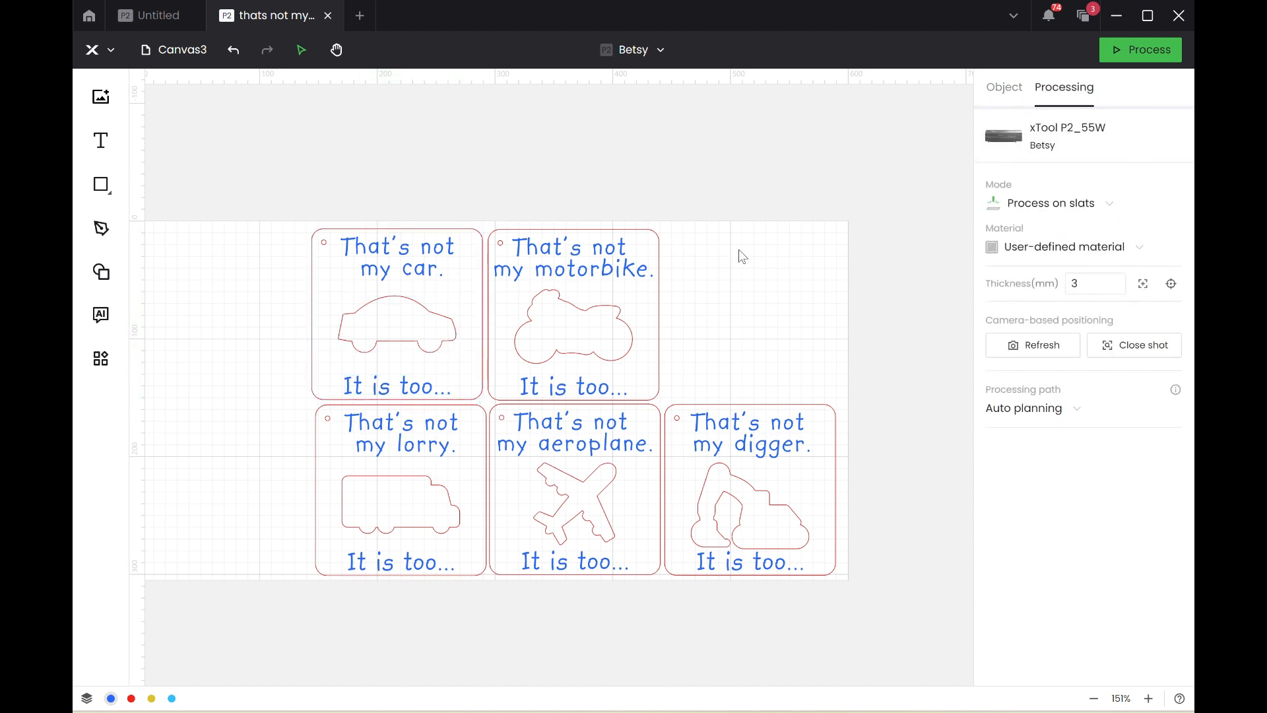
Import the digger drawing "Untitled design (8)" from Downloads and place it in the free area above the digger card.
click(765, 508)
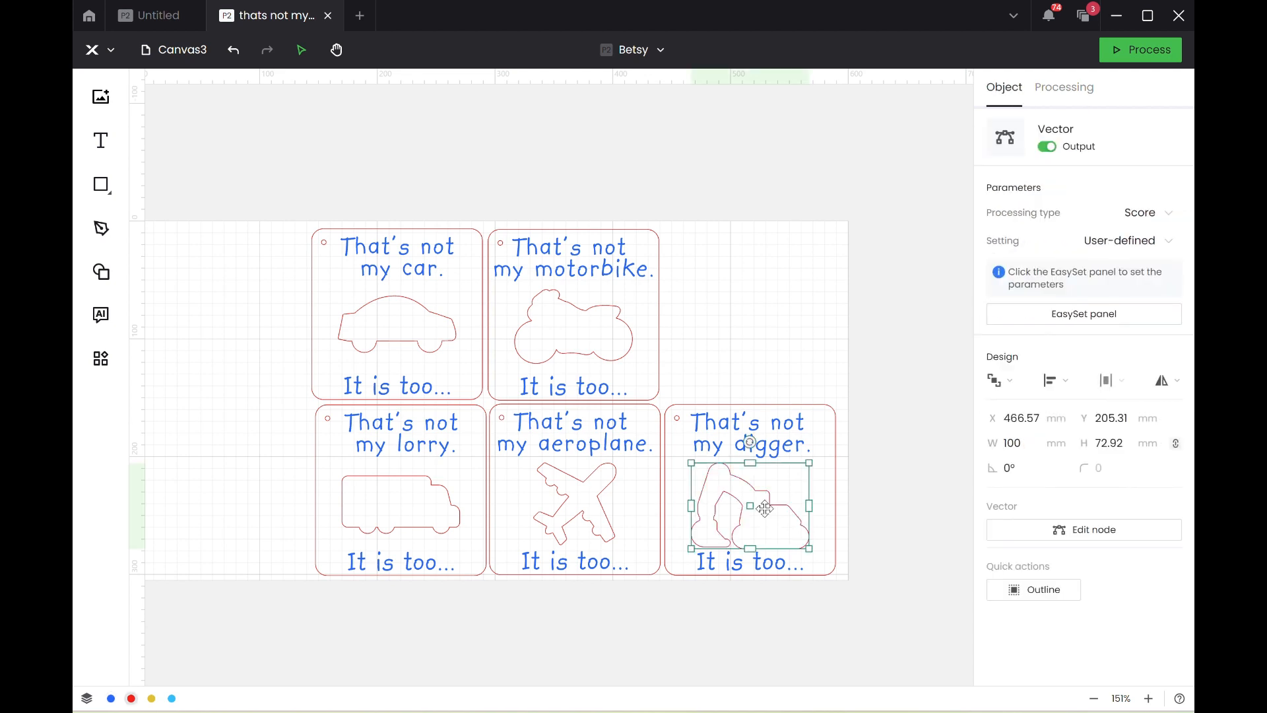
click(792, 330)
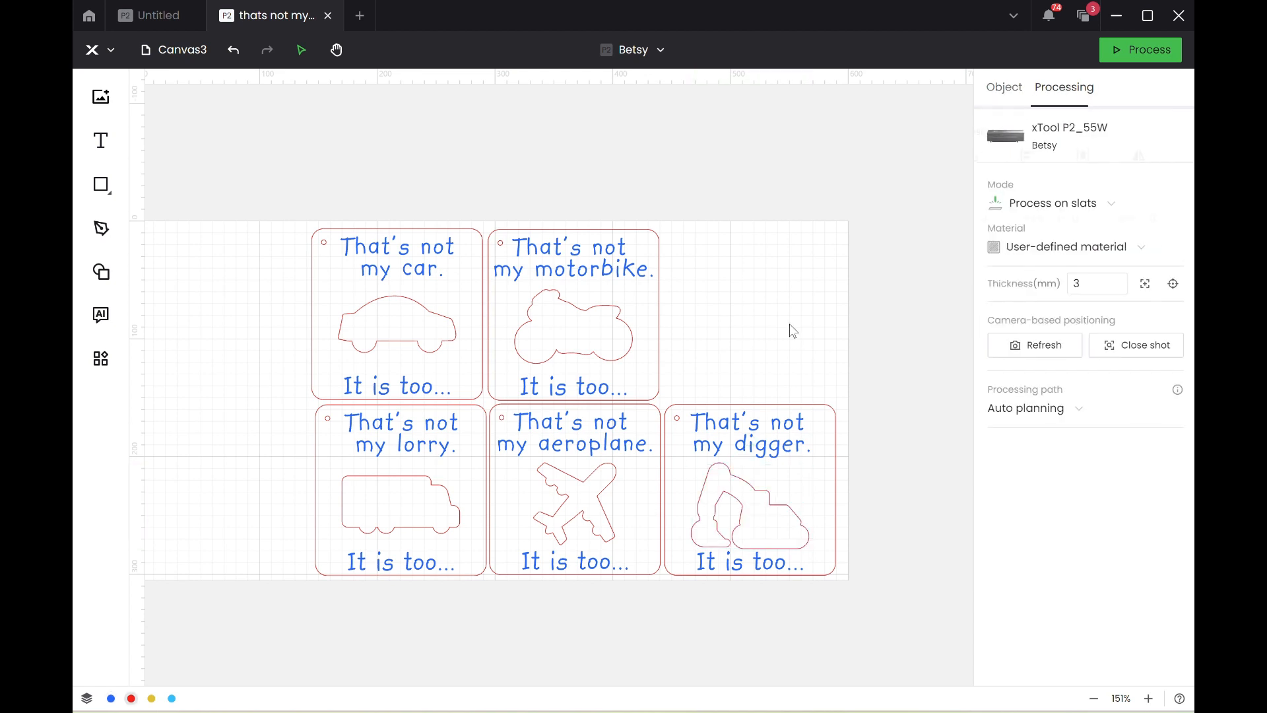
click(100, 98)
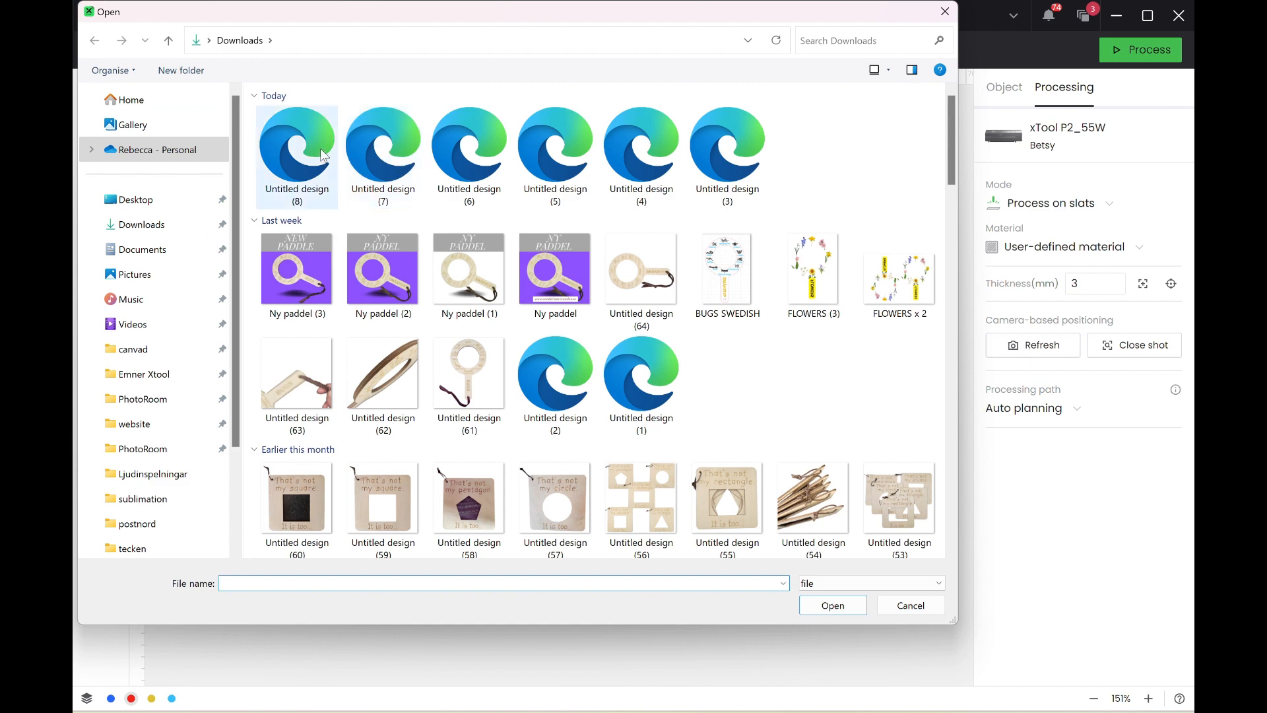
double_click(323, 155)
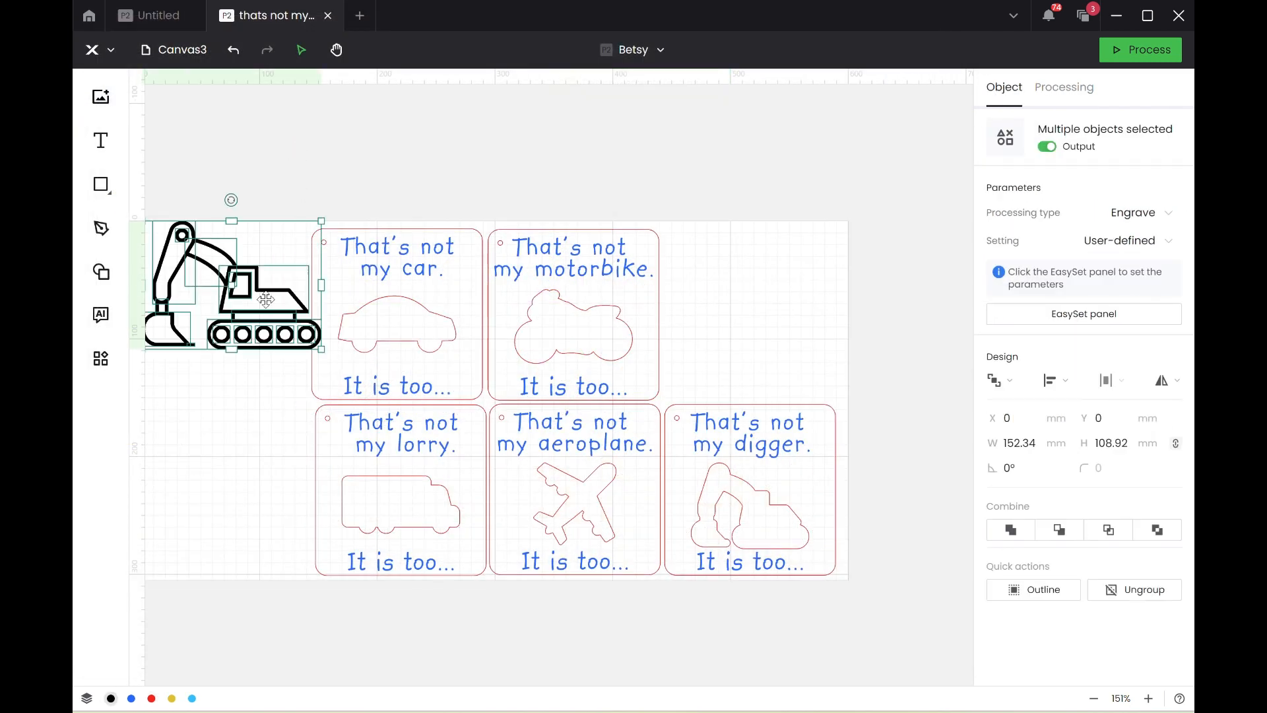
drag(266, 300, 868, 239)
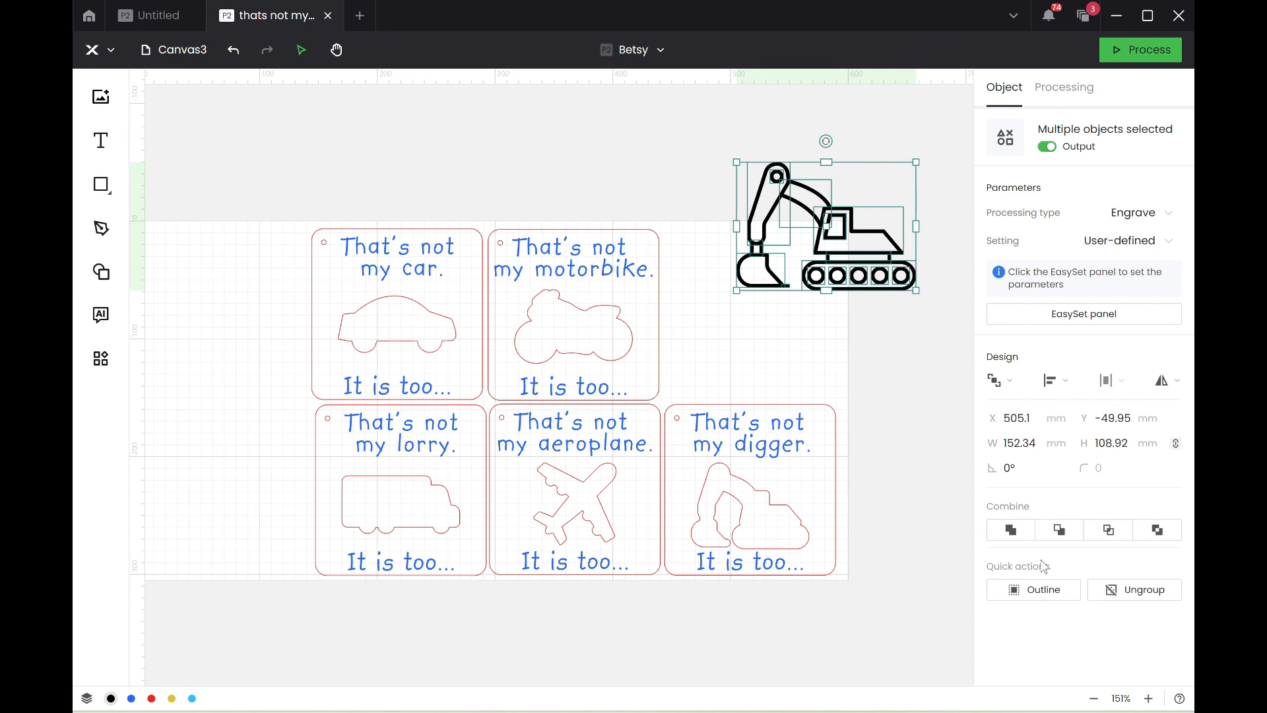
Generate an outline around the imported digger without inner outlines and move it off the drawing to just below it.
click(1031, 591)
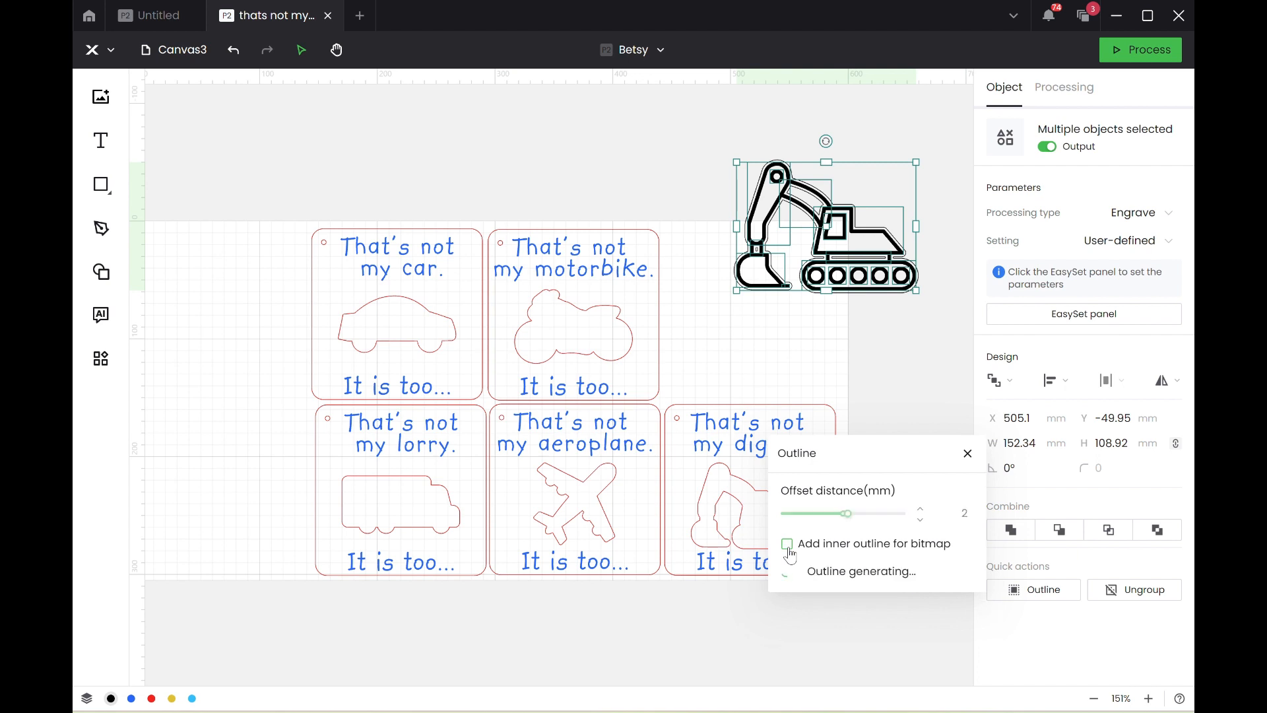
drag(946, 514, 1005, 531)
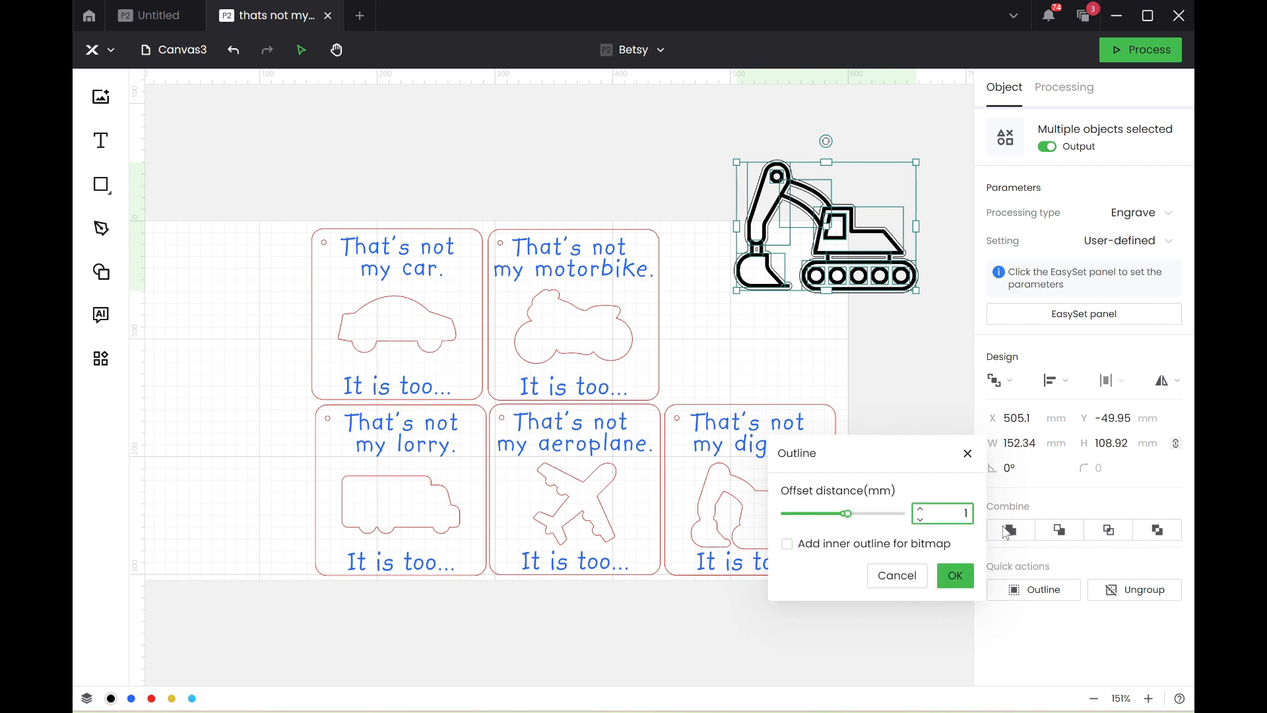
click(955, 576)
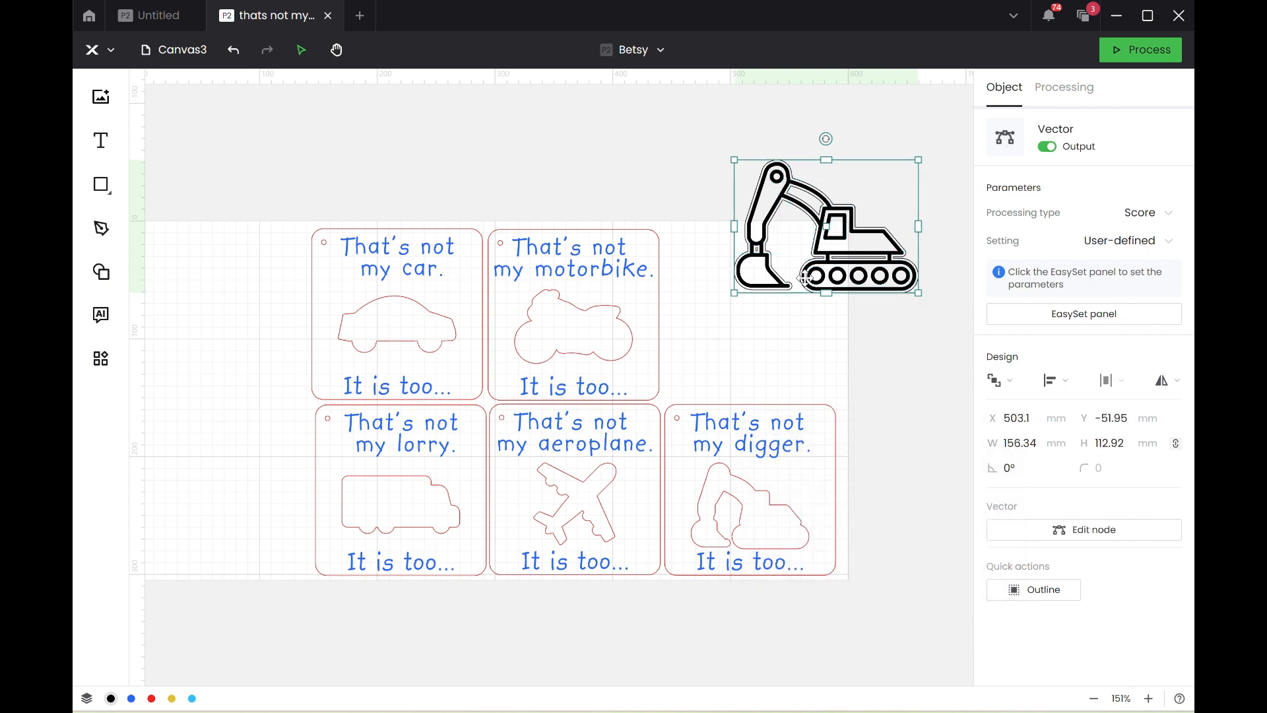
drag(804, 277, 844, 399)
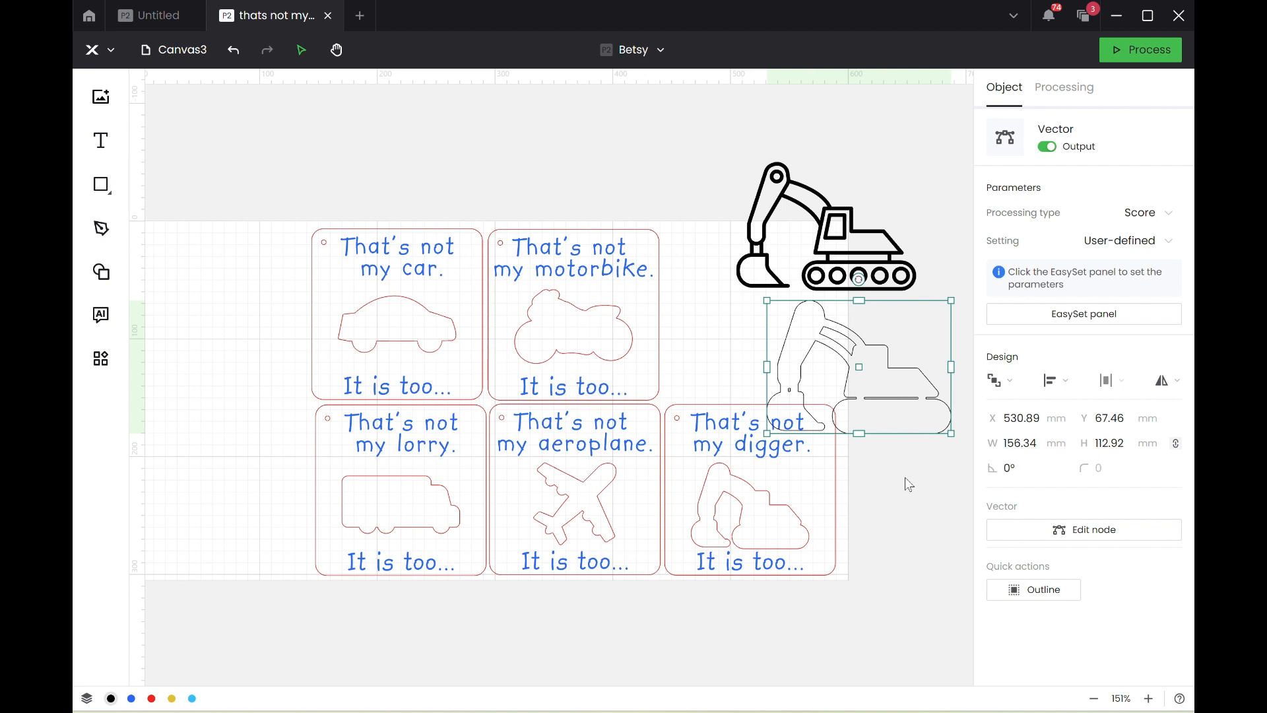
Delete the imported black digger drawing, keeping only its new outline.
click(862, 223)
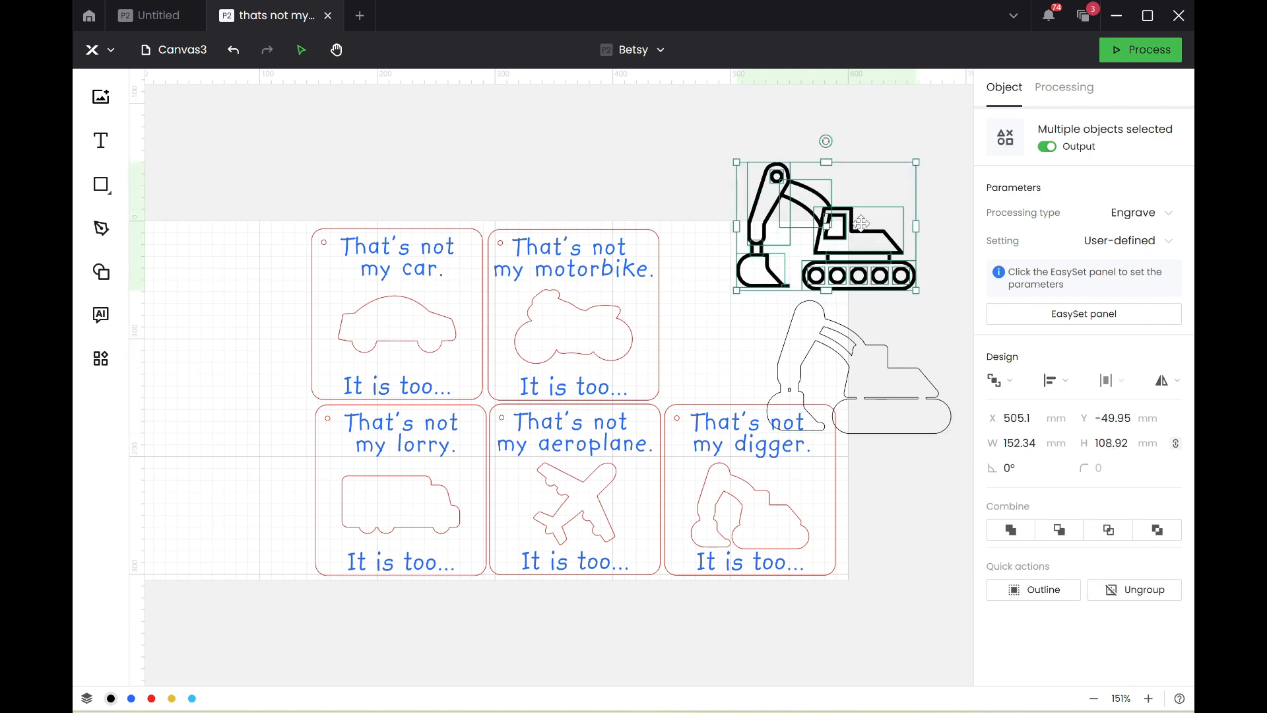
right_click(861, 223)
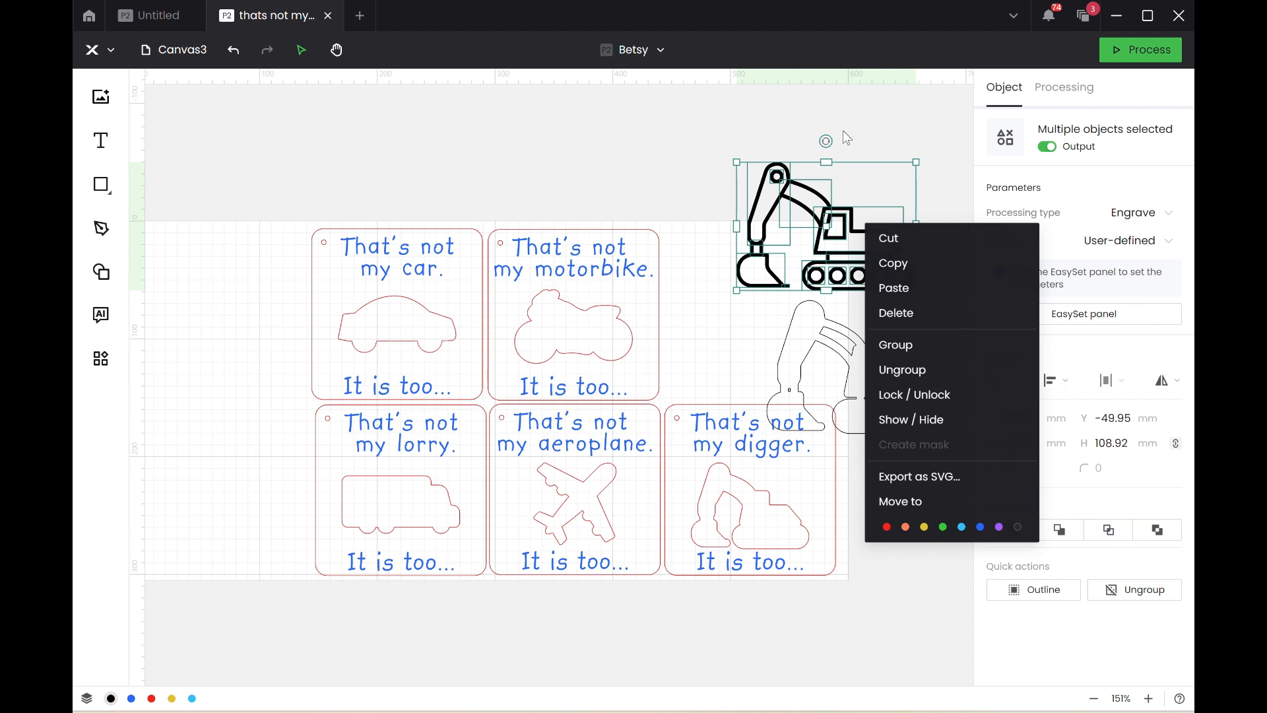
click(842, 129)
click(848, 224)
key(Delete)
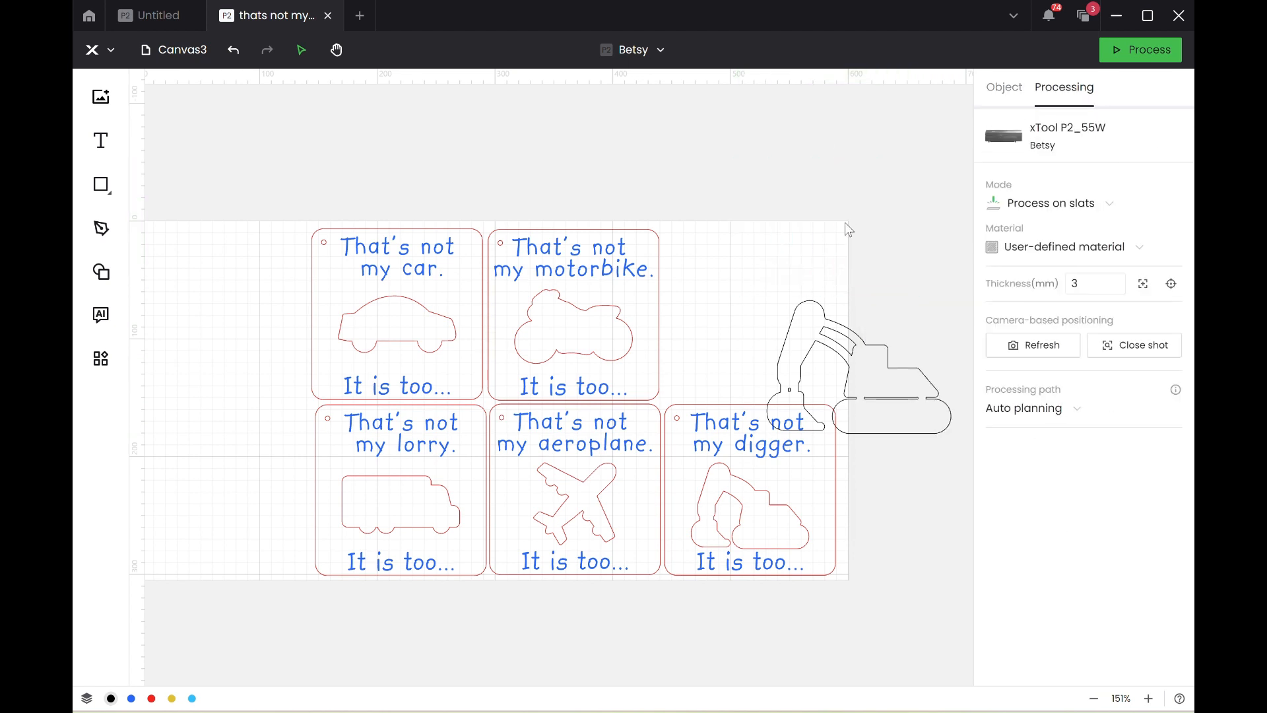
Move the new digger outline up, clear of the digger card, and open its nodes for editing.
click(835, 345)
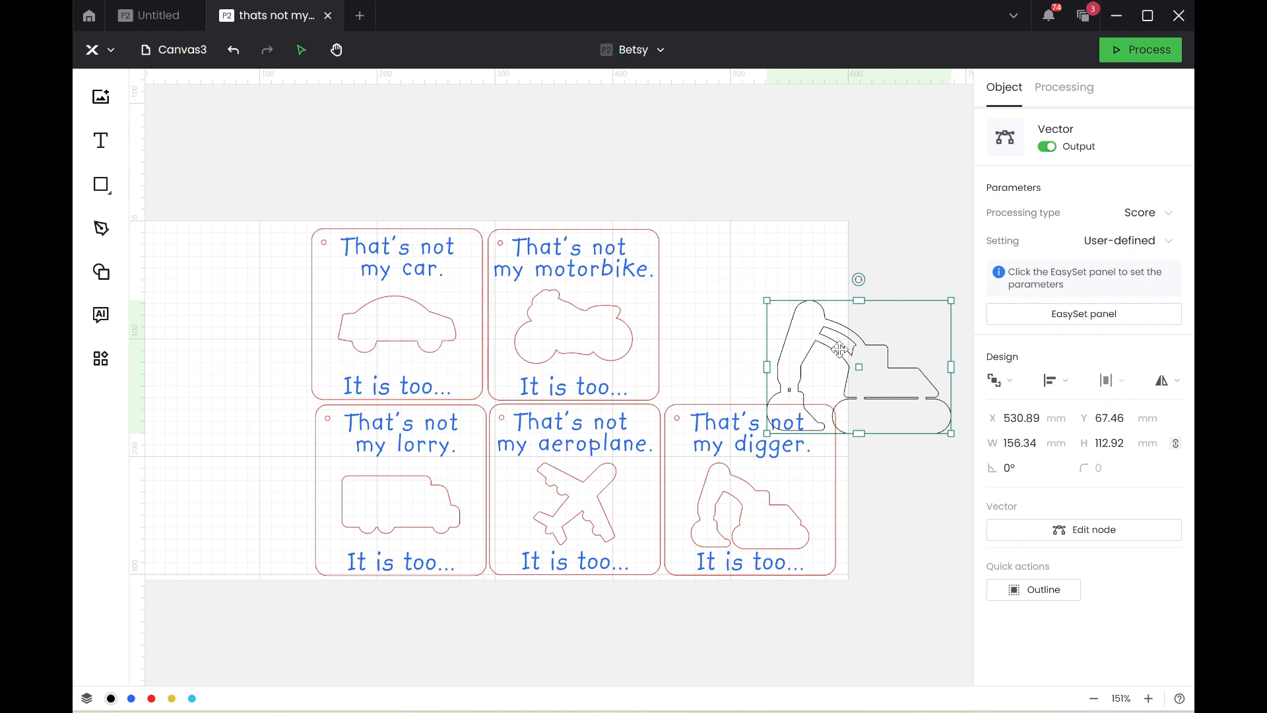
drag(840, 350, 811, 225)
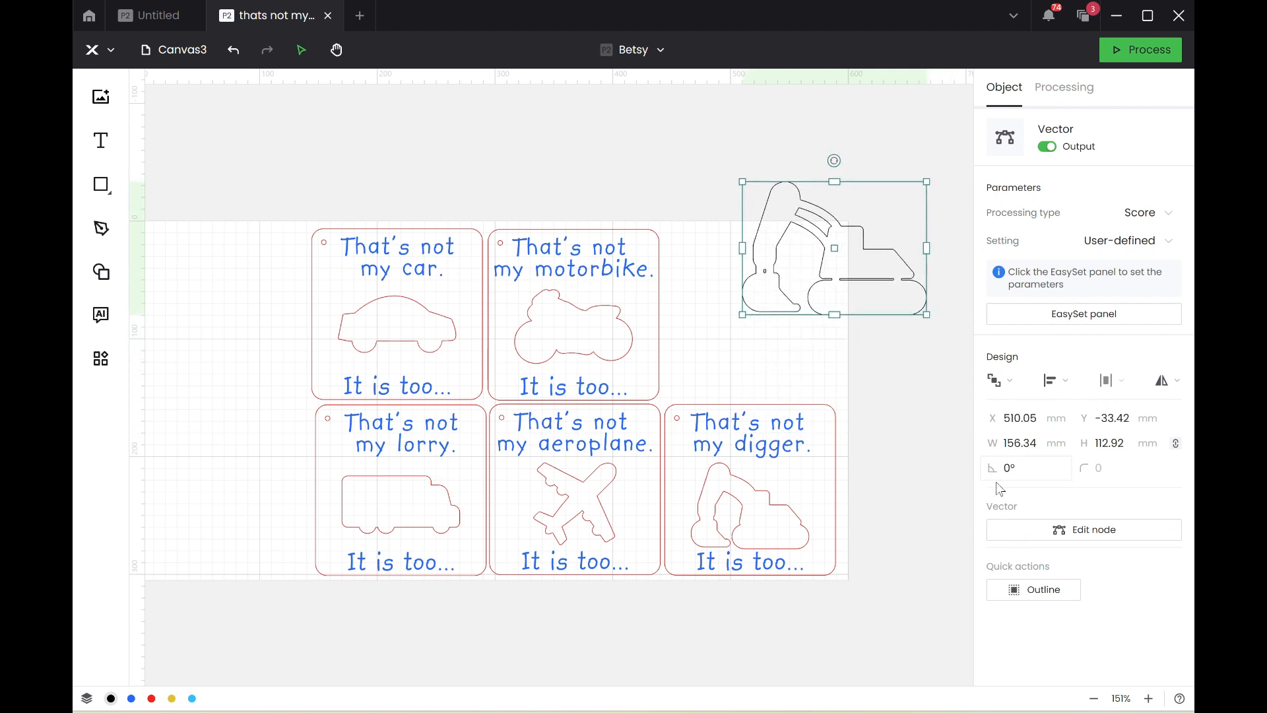
click(1044, 533)
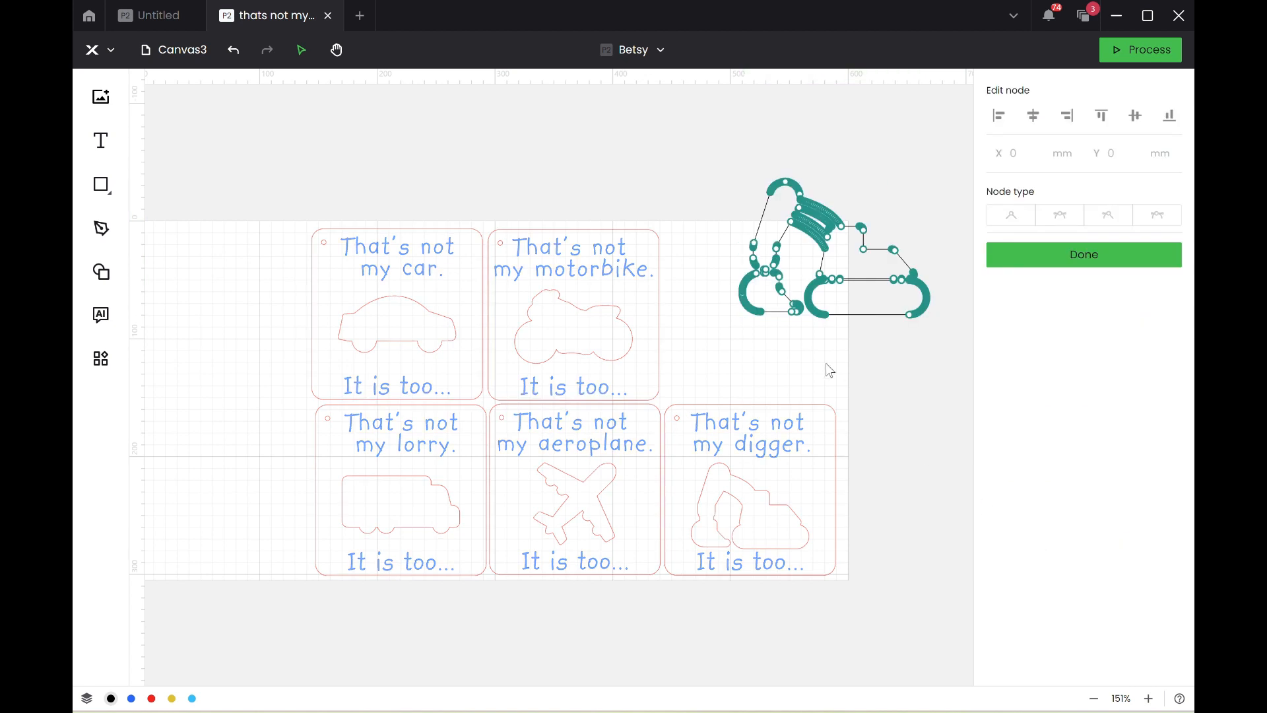
scroll(785, 348, up, 5)
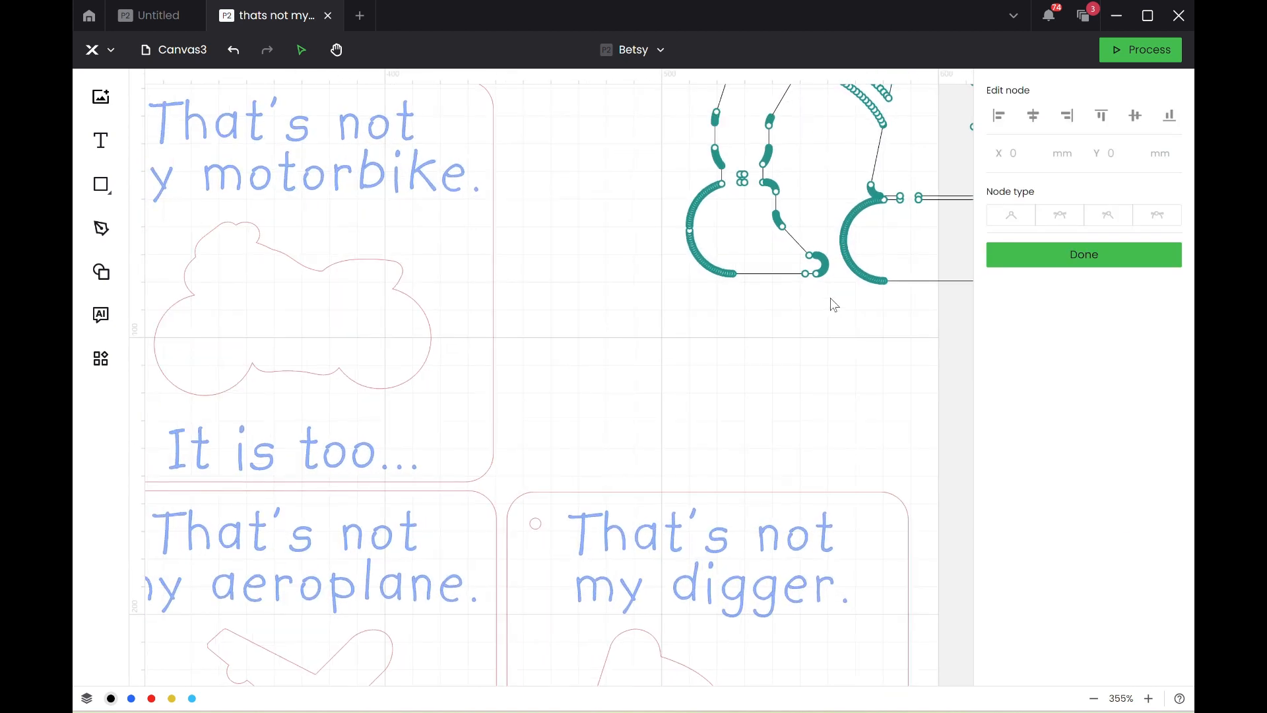
scroll(795, 339, down, 2)
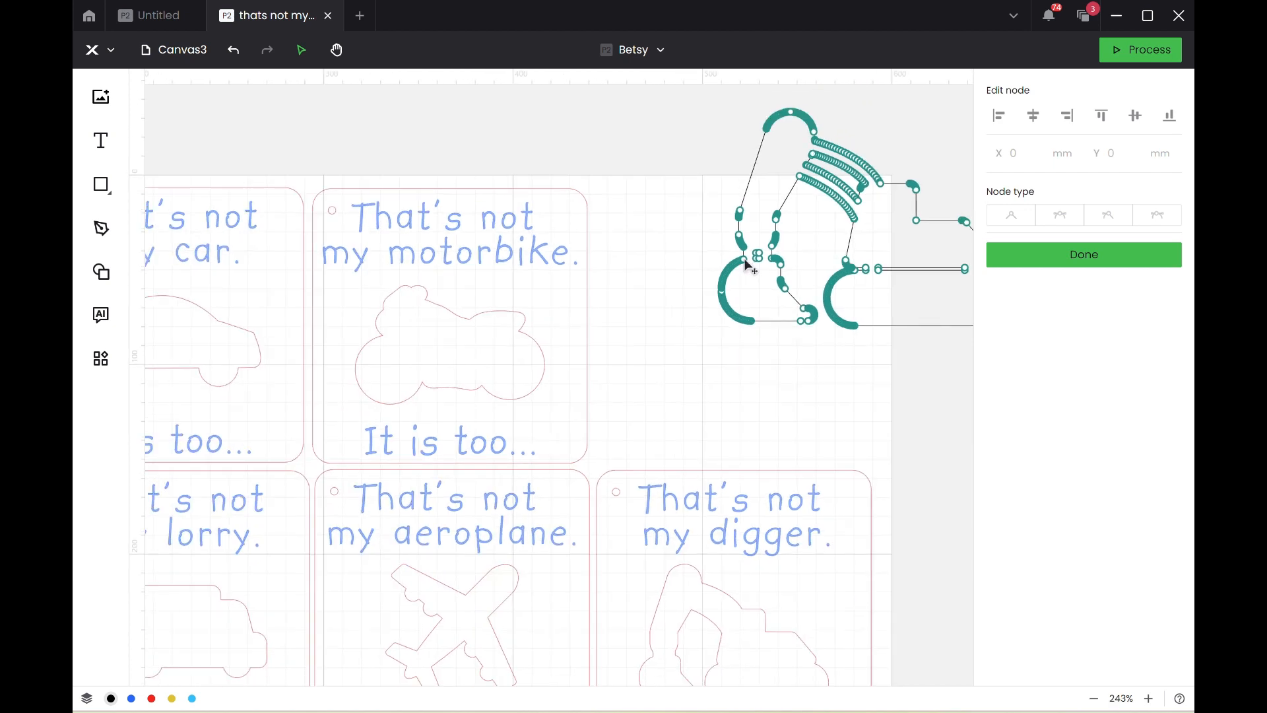
Try to shift all of the digger's bucket nodes away from the tracks, and undo the move.
click(746, 262)
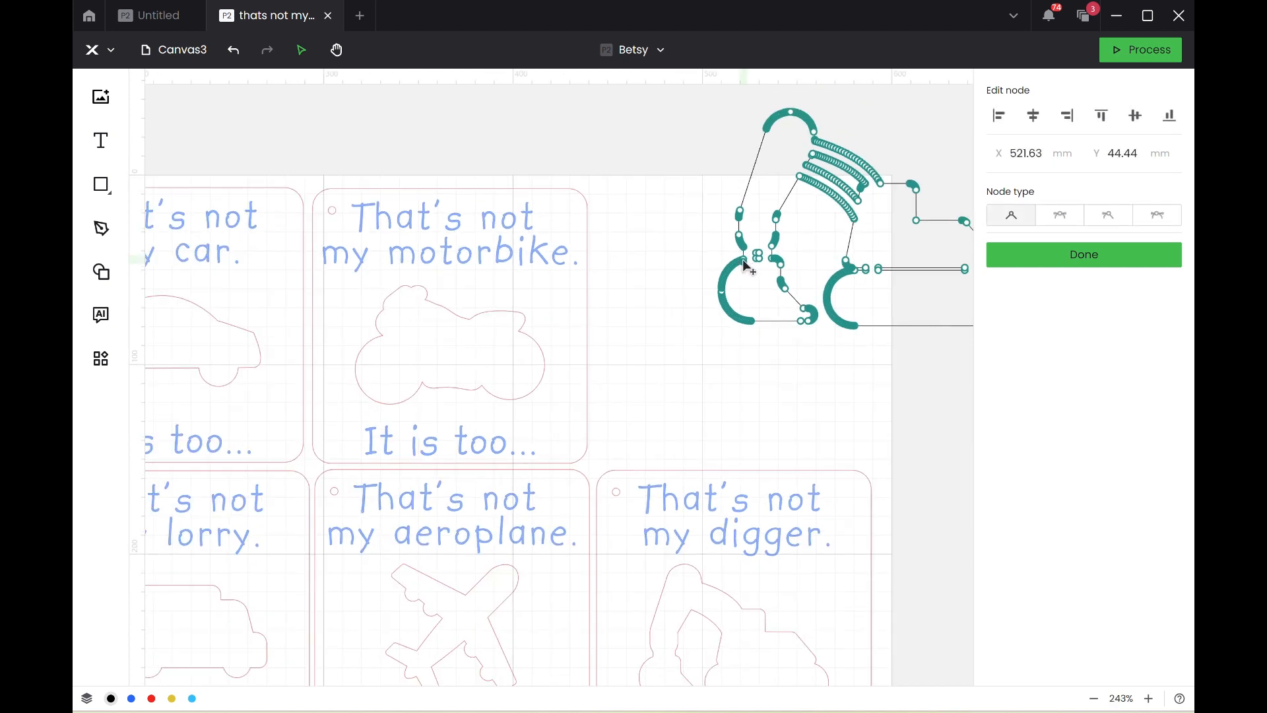
drag(745, 260, 745, 264)
drag(823, 347, 703, 263)
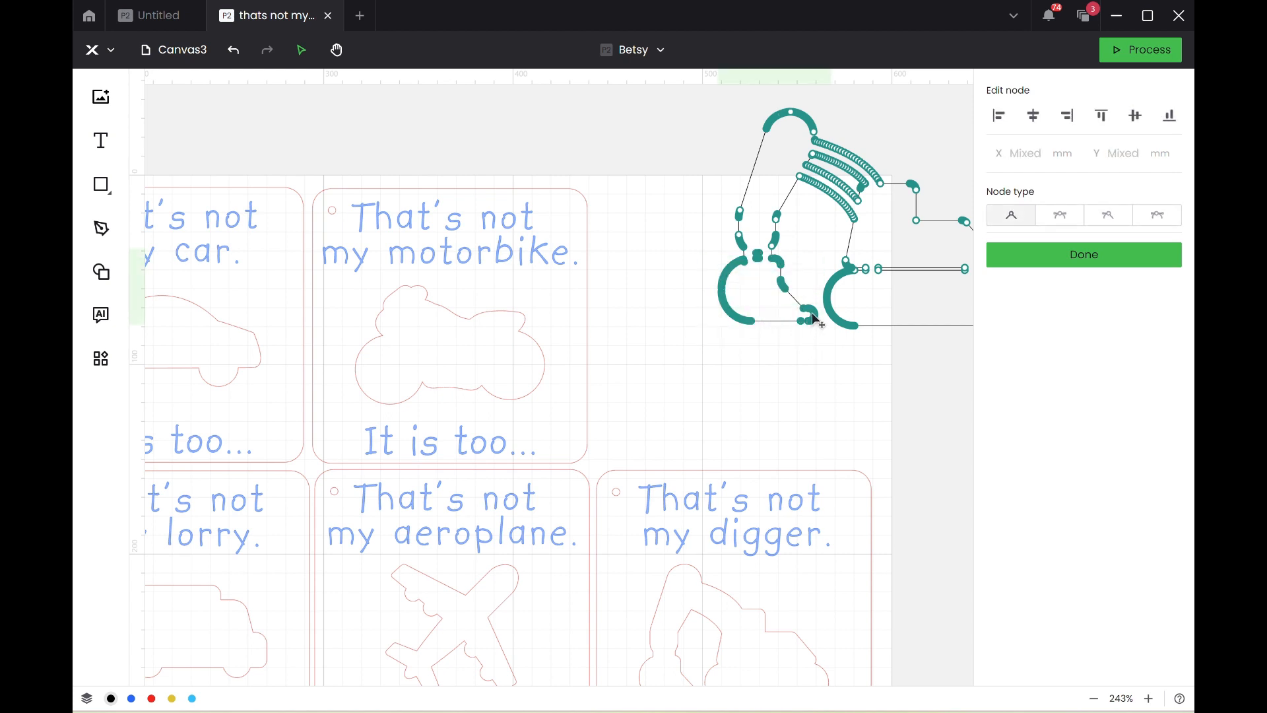
mouse_move(816, 320)
mouse_down()
mouse_move(788, 346)
mouse_move(791, 320)
mouse_up()
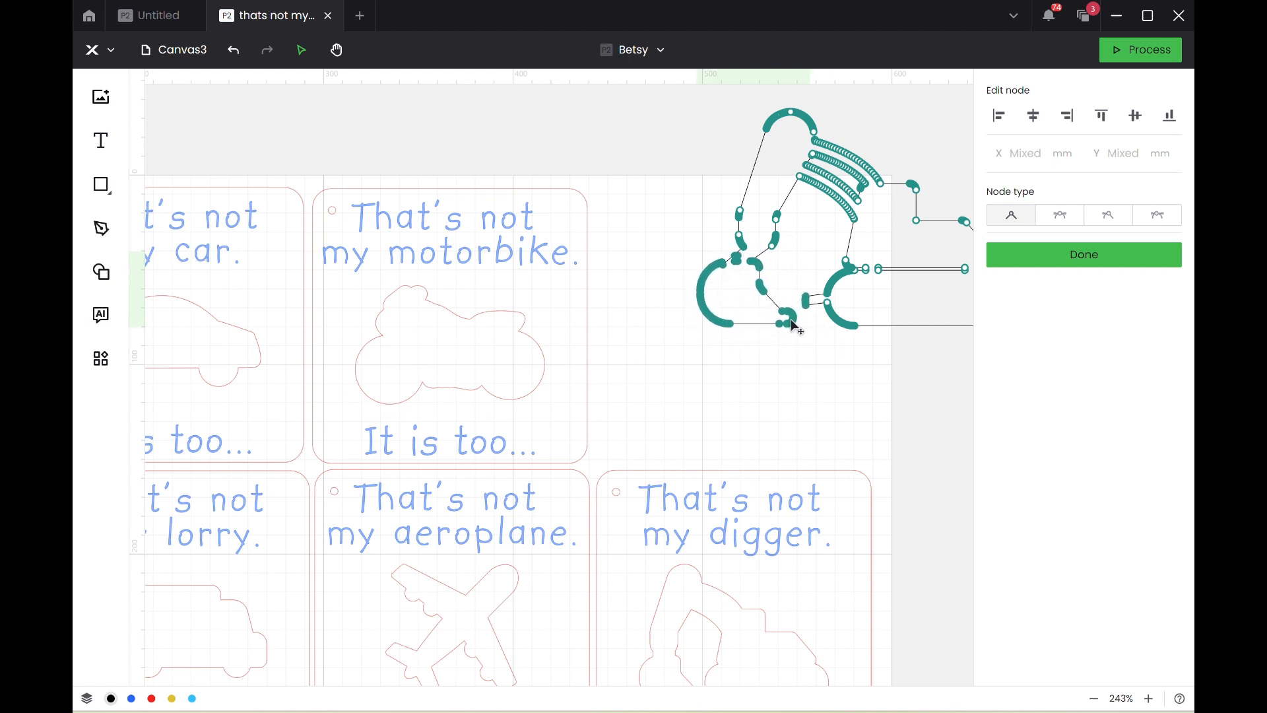
key(ctrl+z)
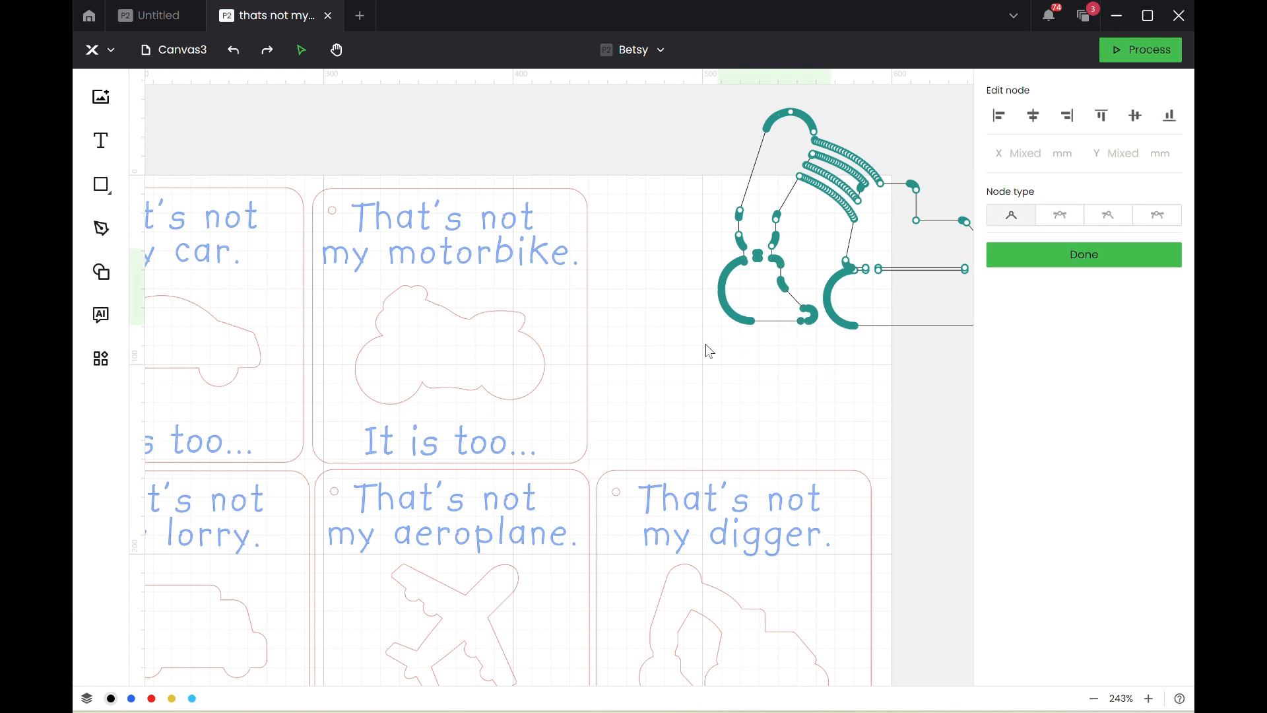
Try to remove individual nodes at the tip of the digger's bucket, undo the change and leave node editing.
drag(706, 344, 815, 259)
drag(809, 307, 764, 311)
key(Delete)
drag(804, 357, 696, 251)
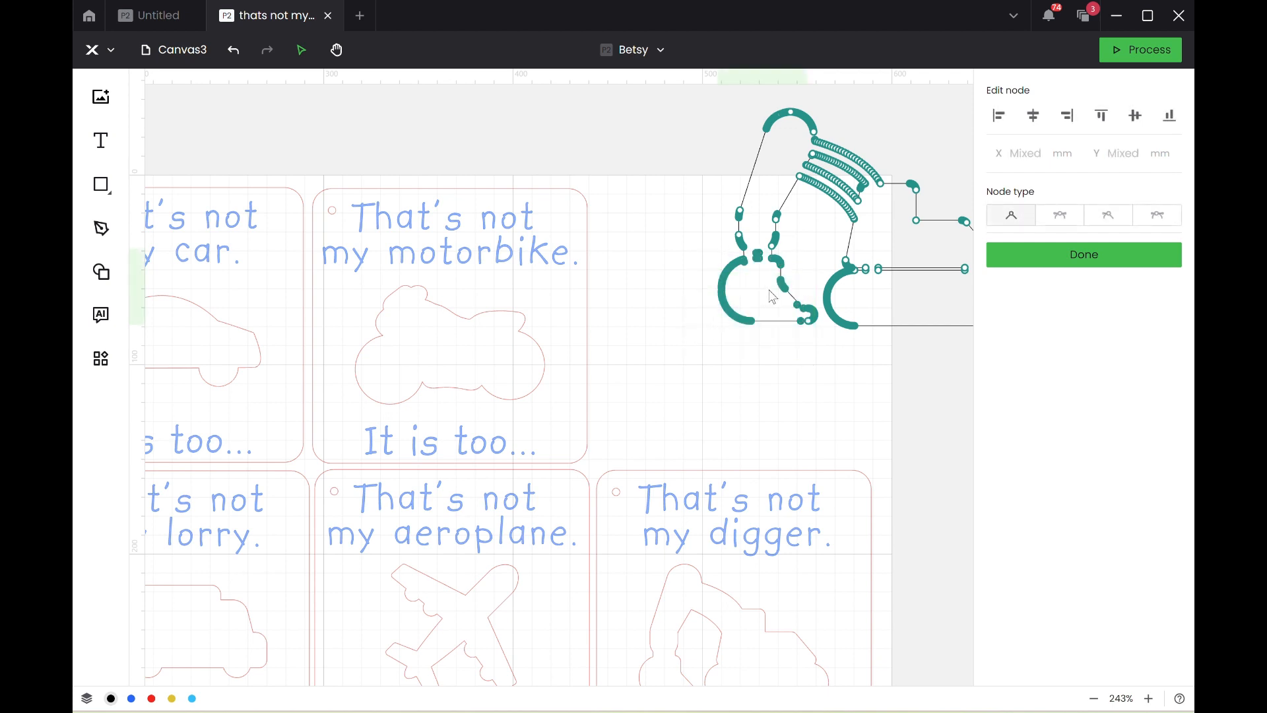
click(795, 322)
drag(797, 324, 779, 335)
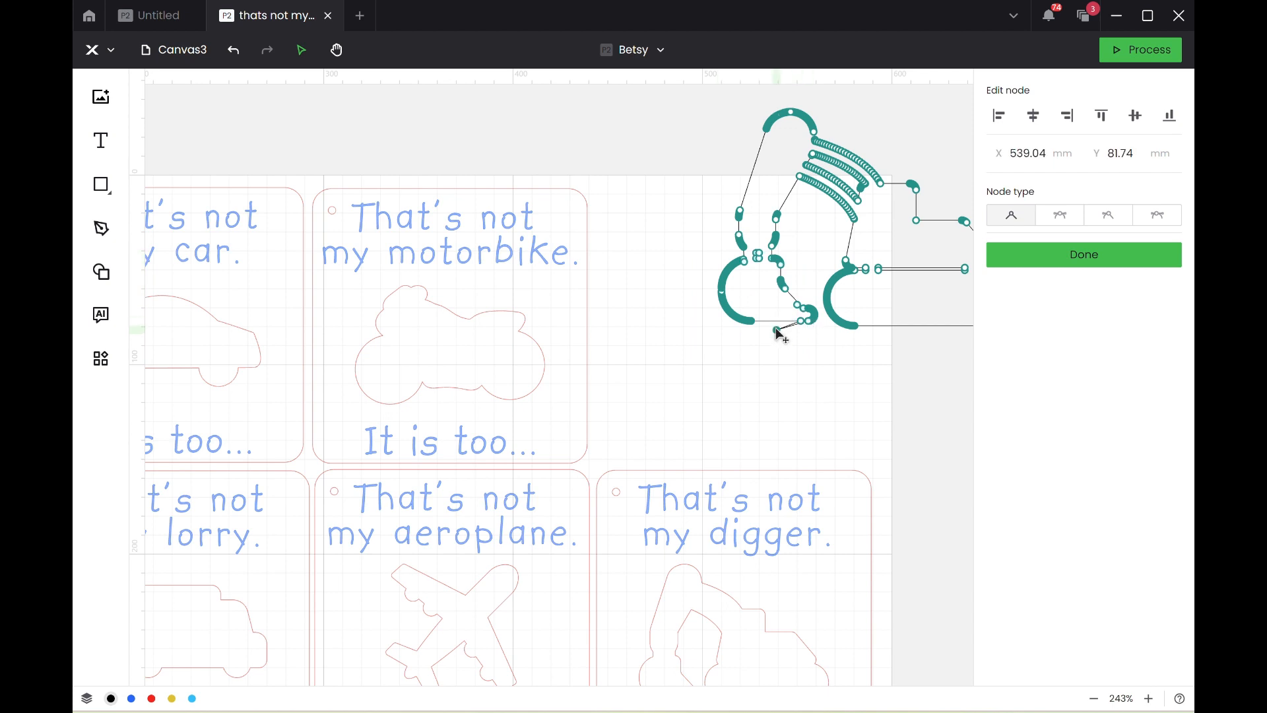
key(Delete)
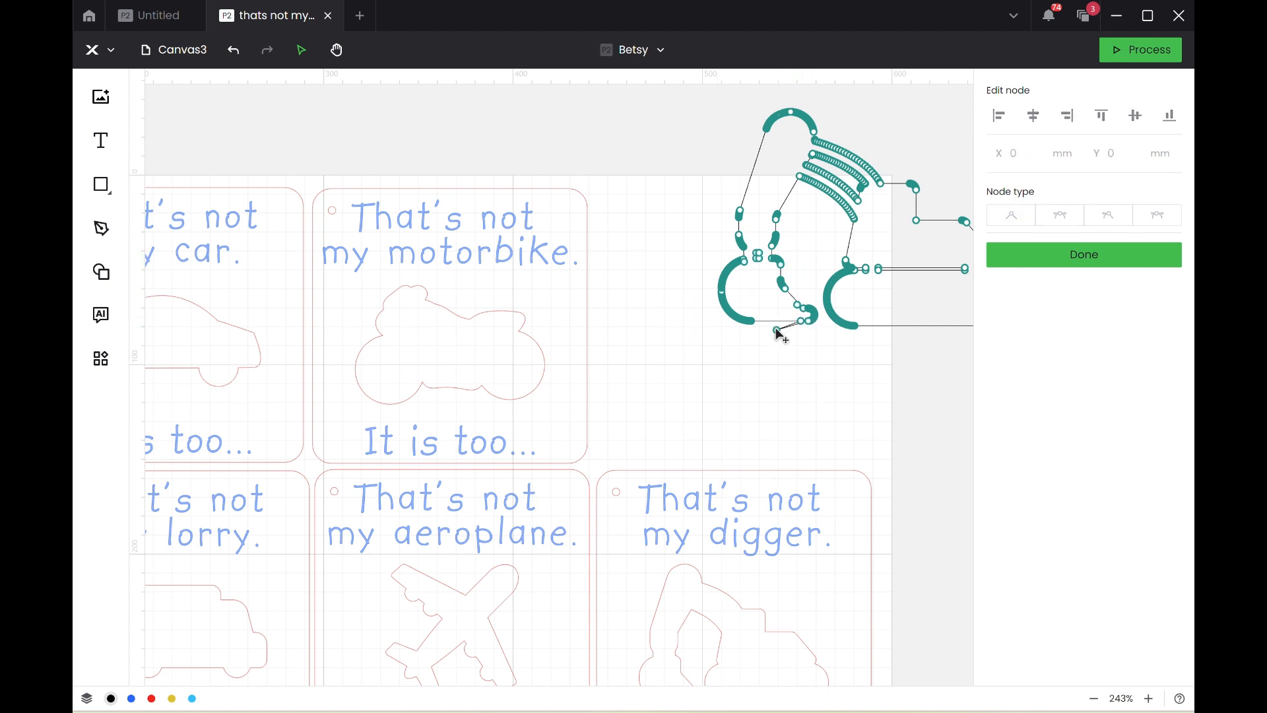
key(ctrl+z)
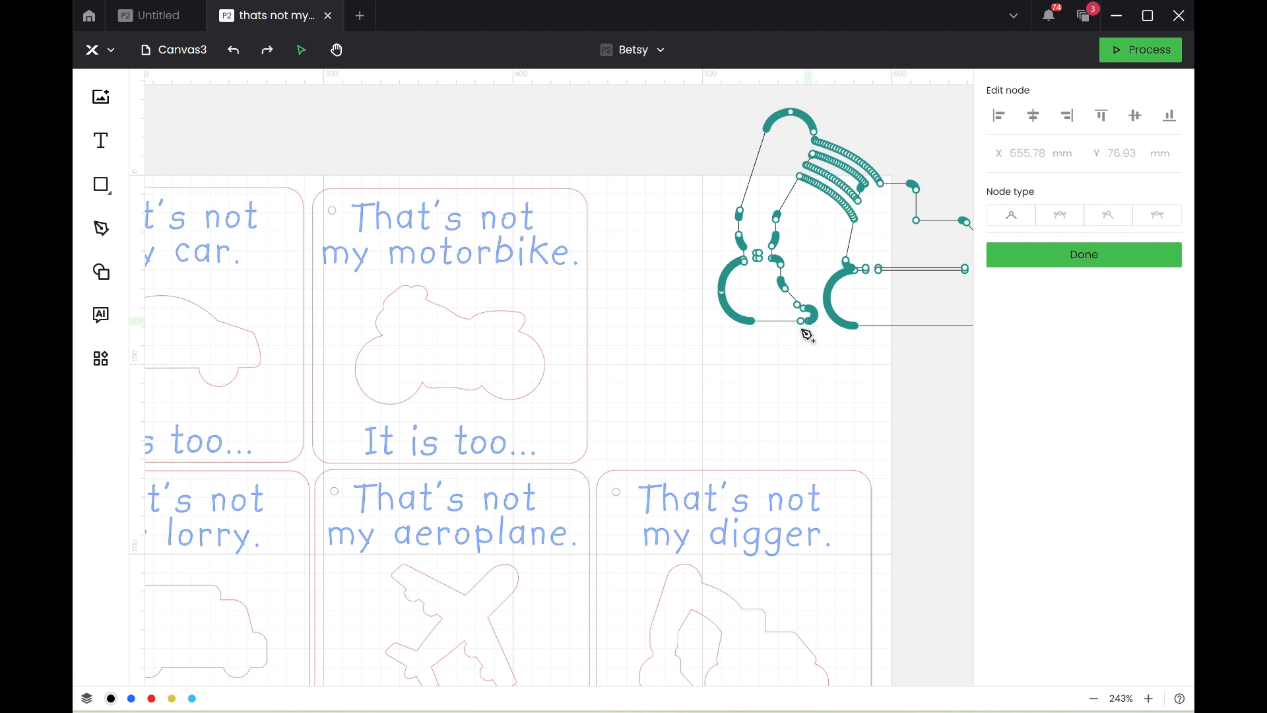
click(807, 337)
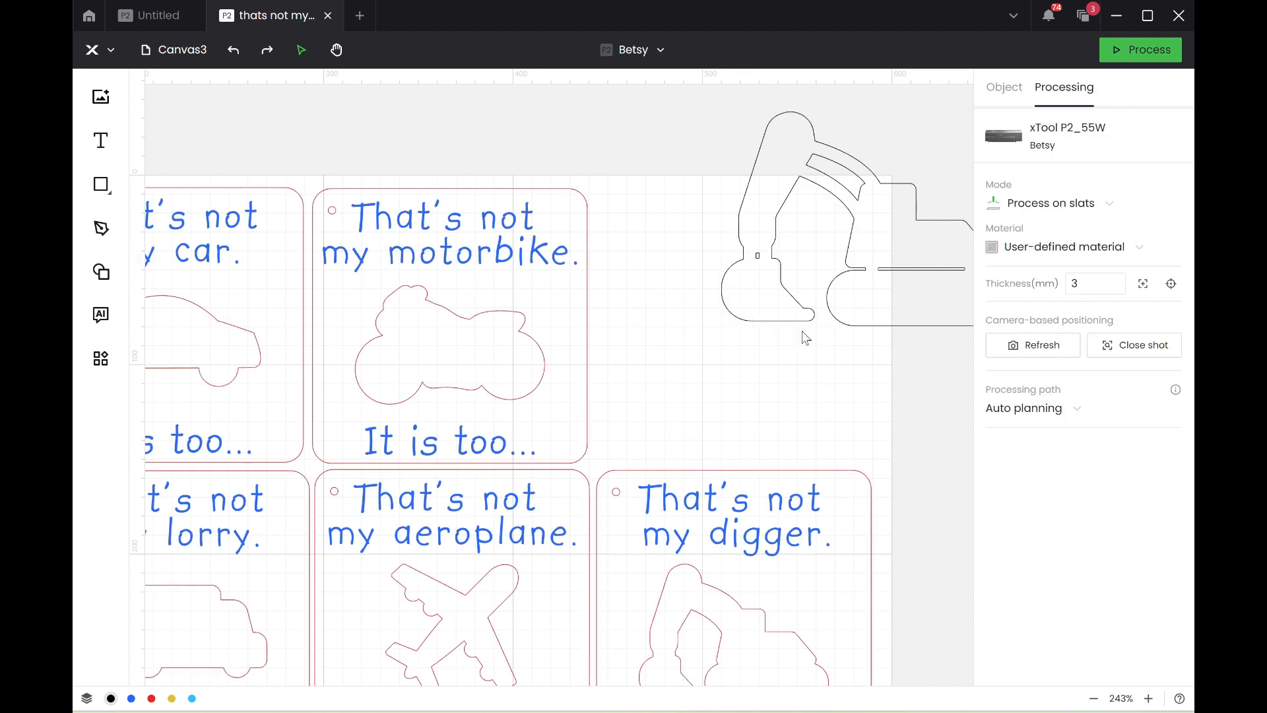
Reopen the digger outline's nodes and try again to delete the nodes at the bucket tip.
click(792, 326)
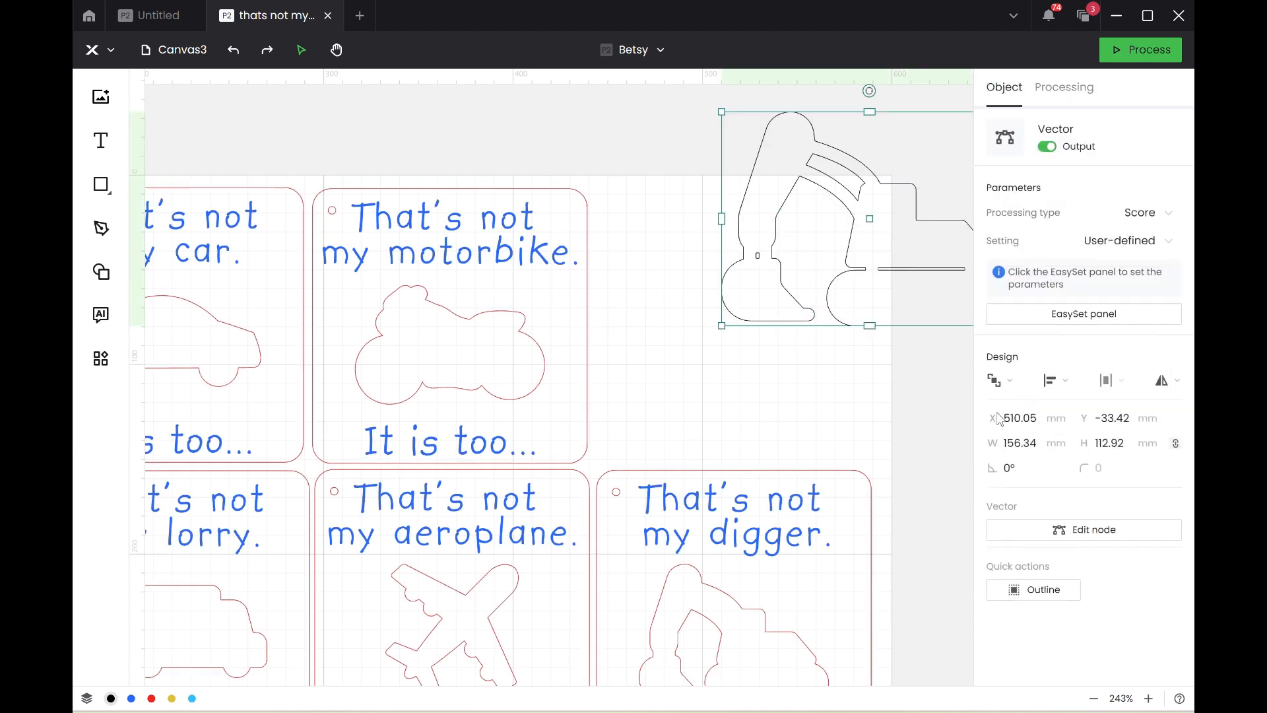
click(1030, 531)
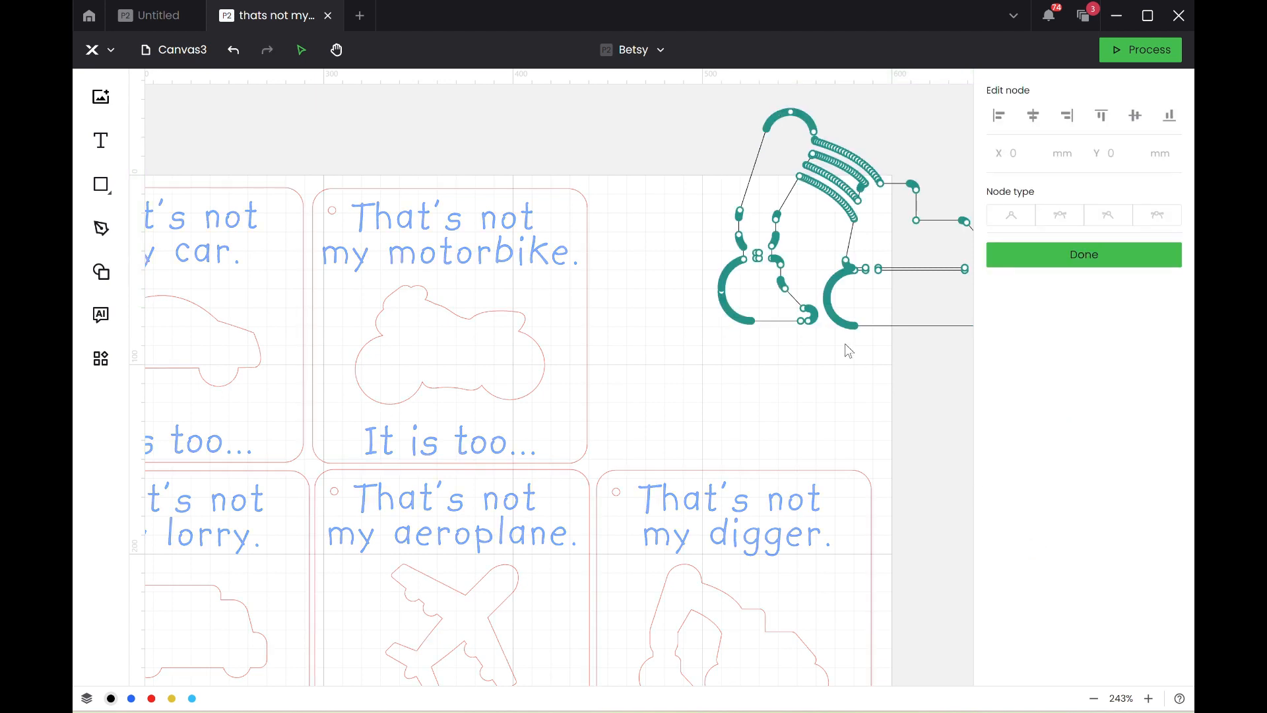
drag(812, 315, 785, 311)
key(Delete)
click(786, 313)
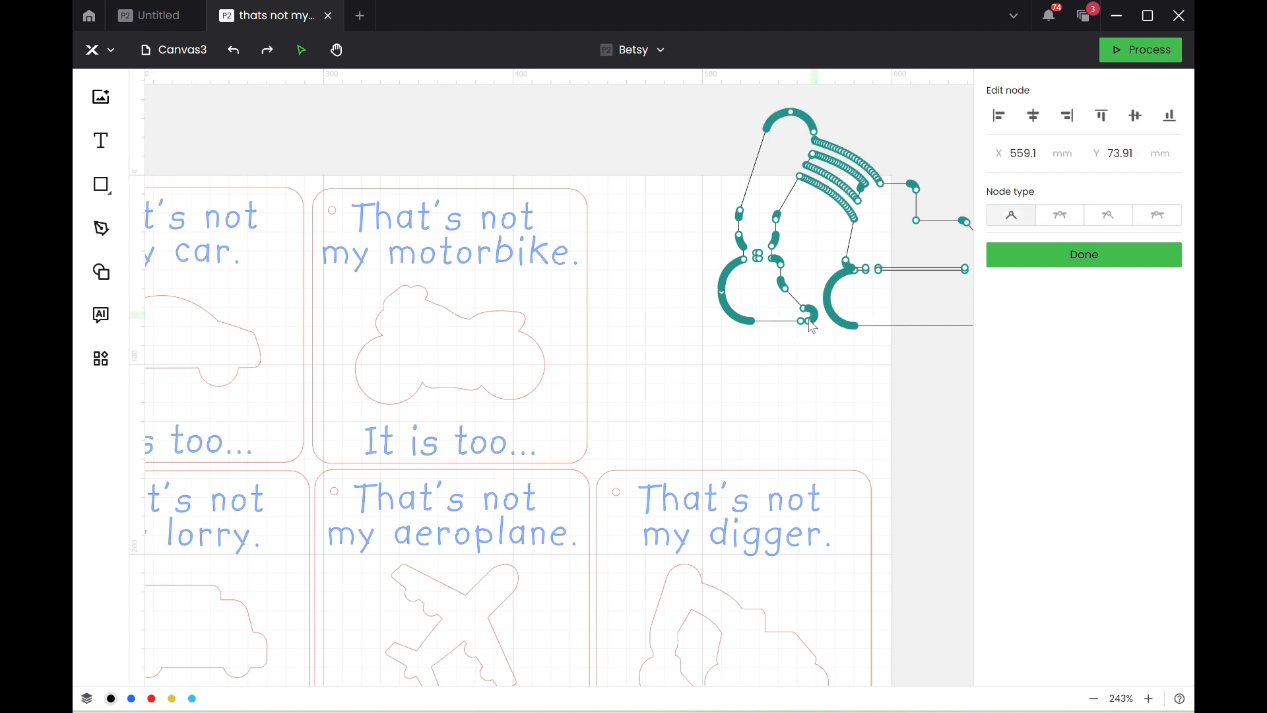
Select all of the digger's bucket nodes, move them straight up over the lower arm and finish node editing.
drag(696, 355, 825, 263)
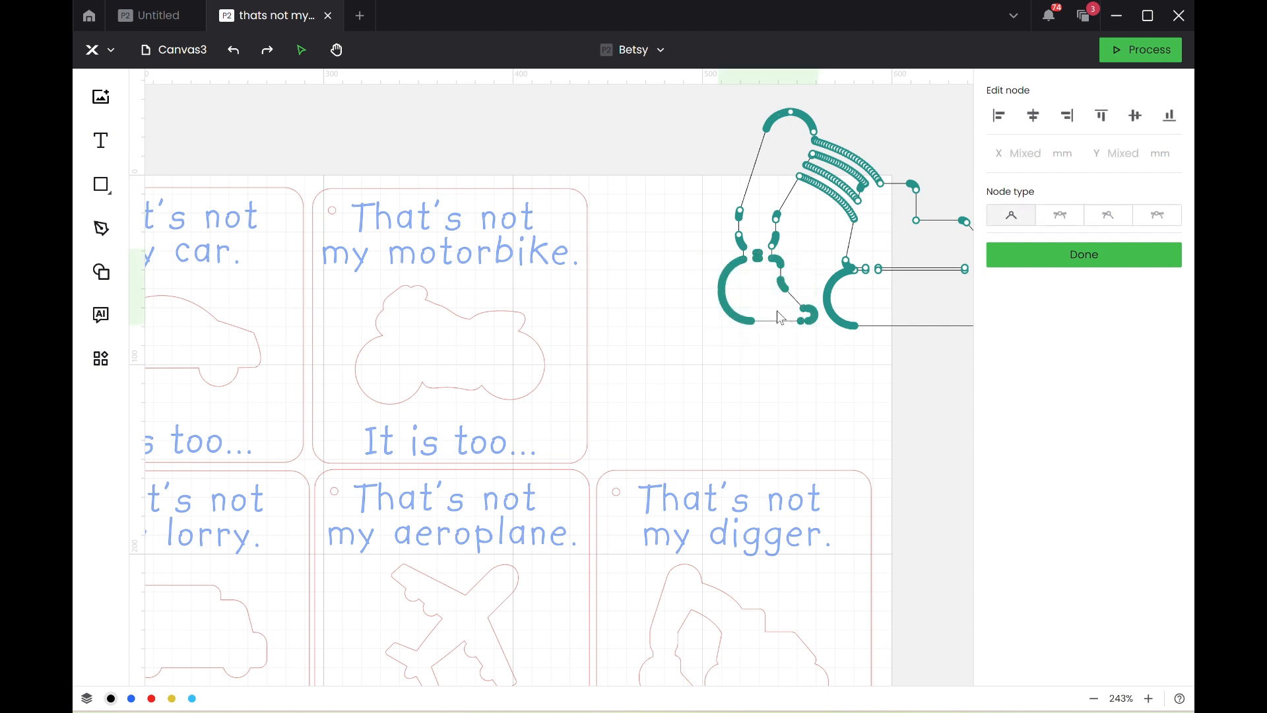
drag(777, 311, 712, 296)
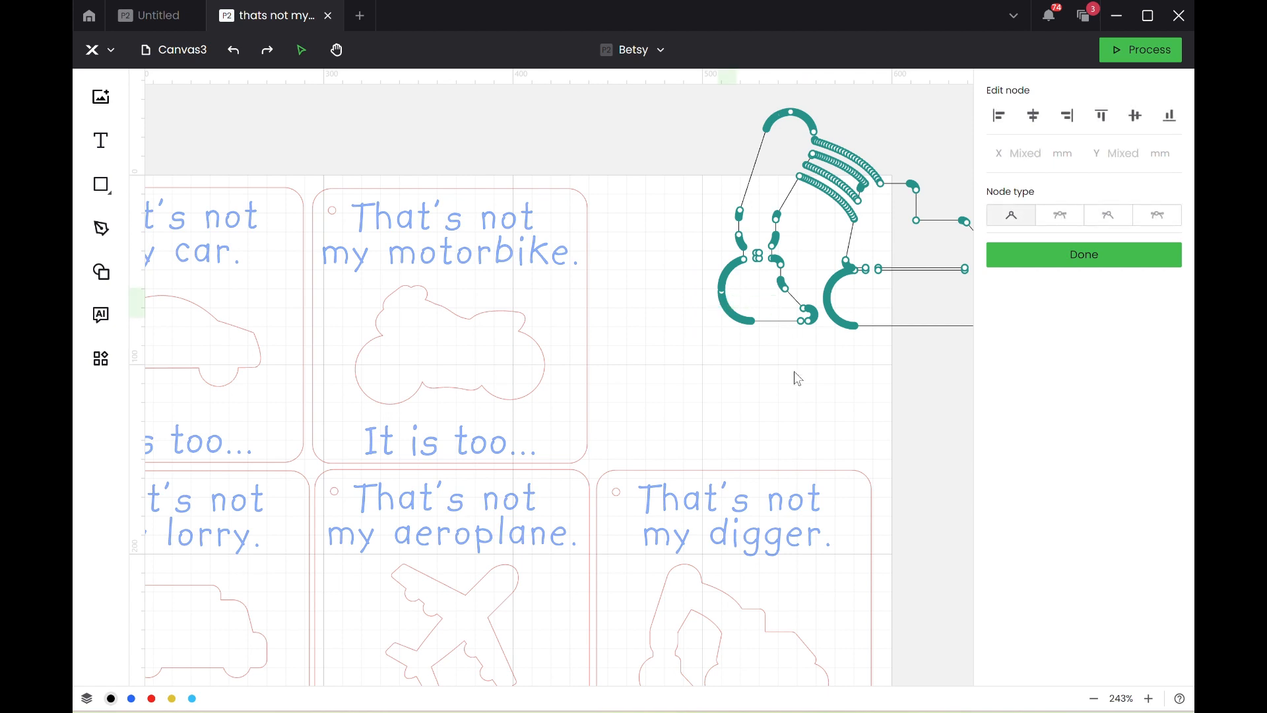
drag(673, 362, 820, 249)
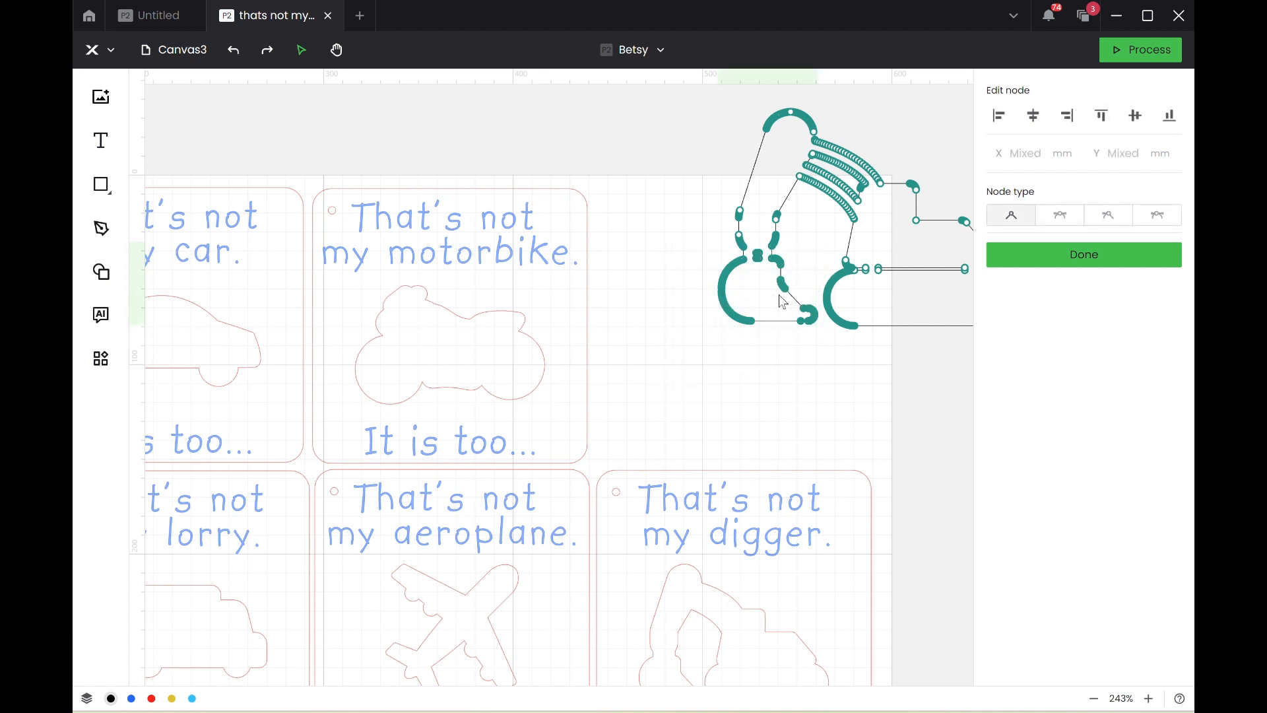
drag(789, 284, 780, 239)
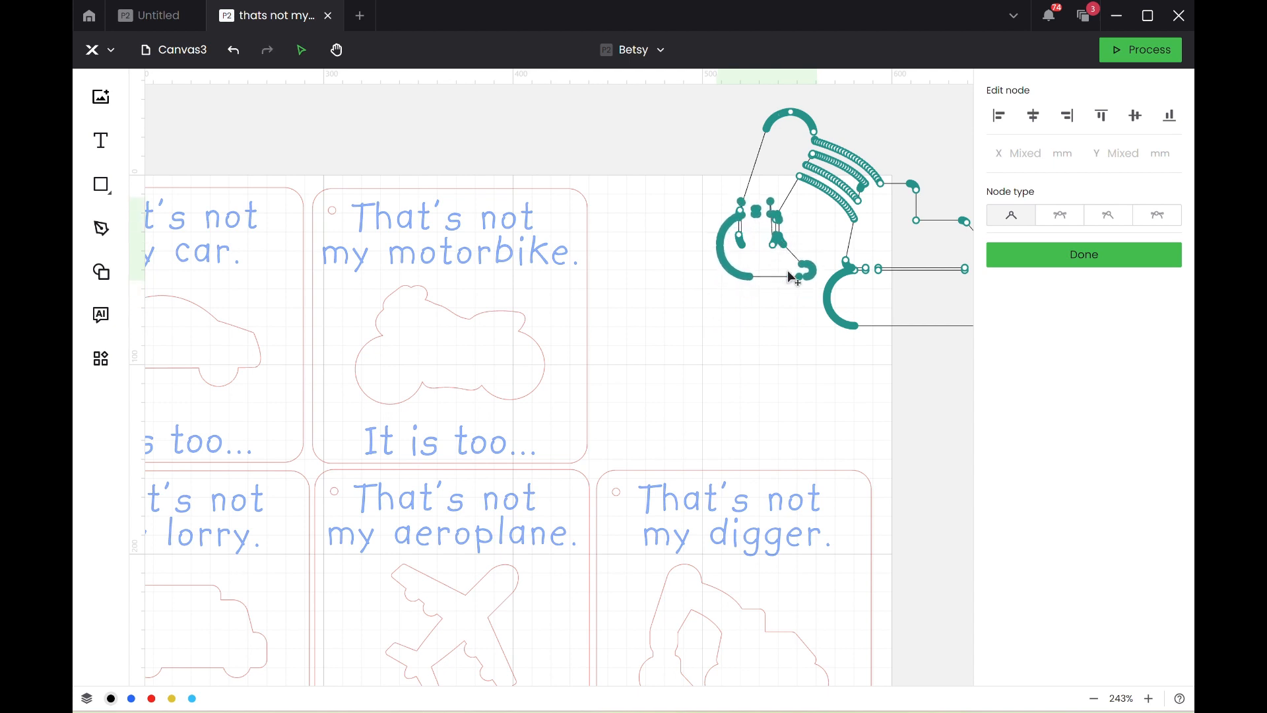
click(793, 350)
scroll(793, 350, down, 5)
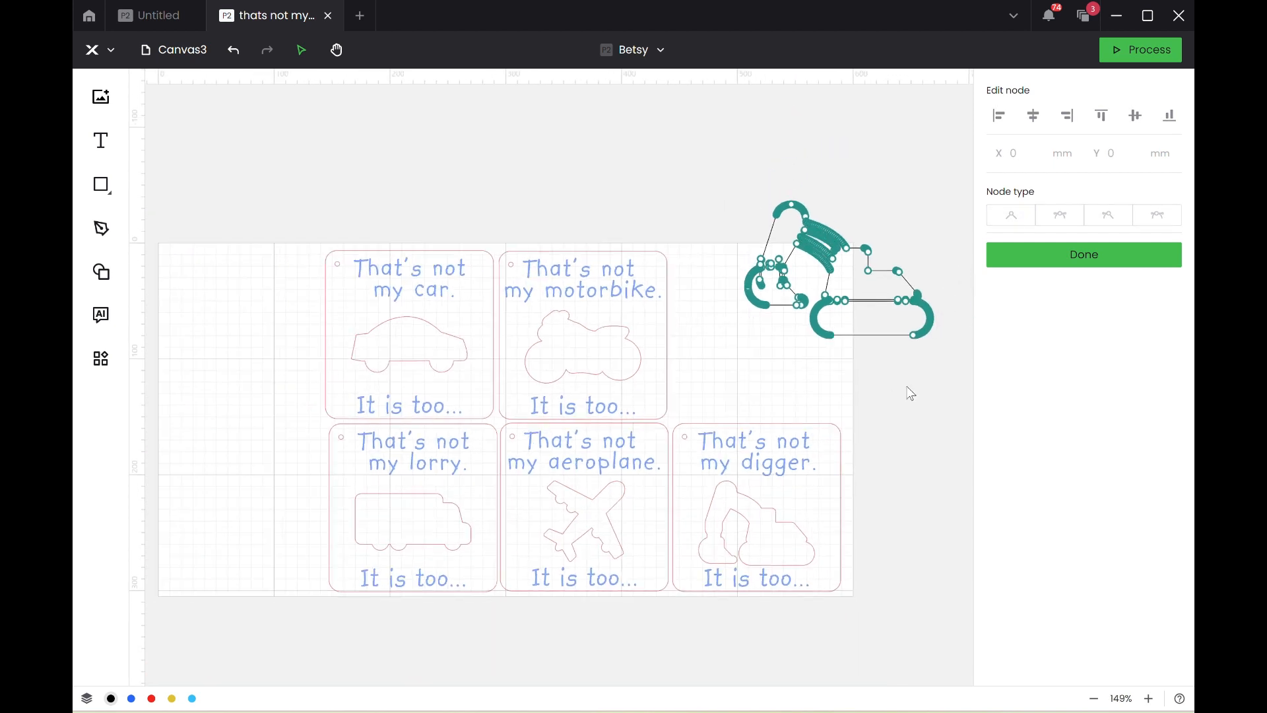
click(1053, 257)
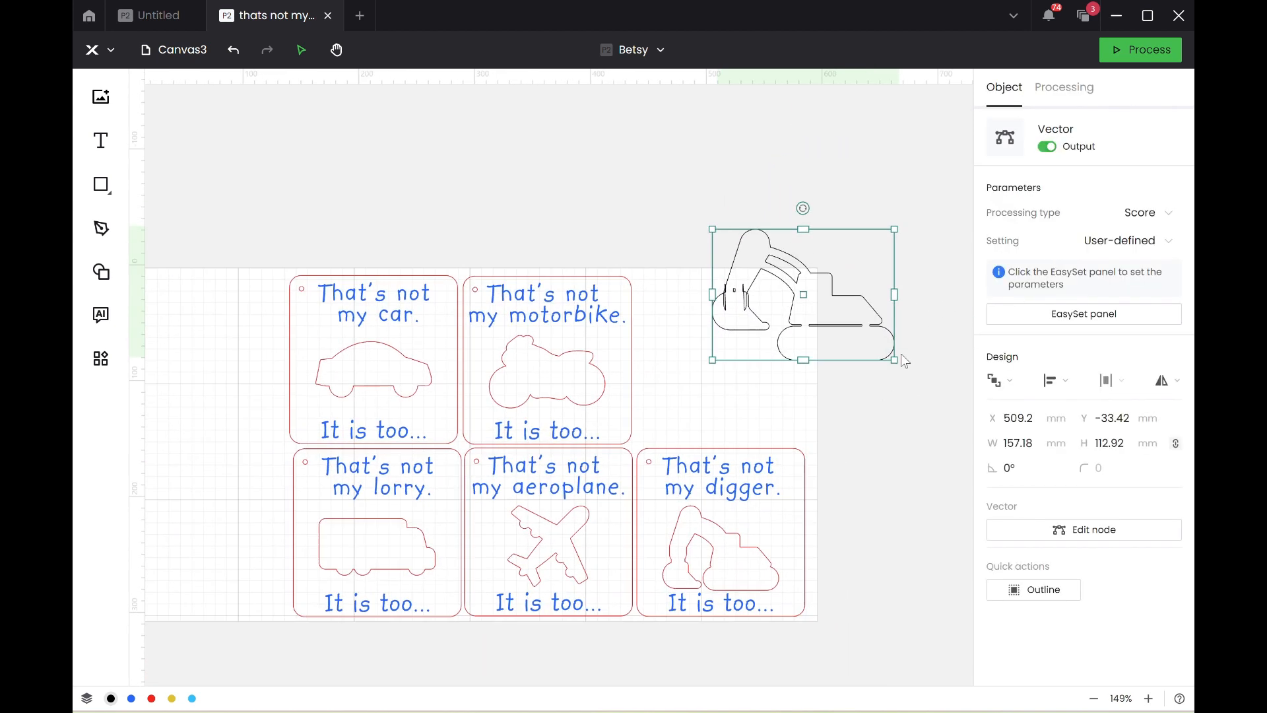
Undo the bucket node move on the large digger outline.
click(879, 419)
drag(866, 402, 876, 366)
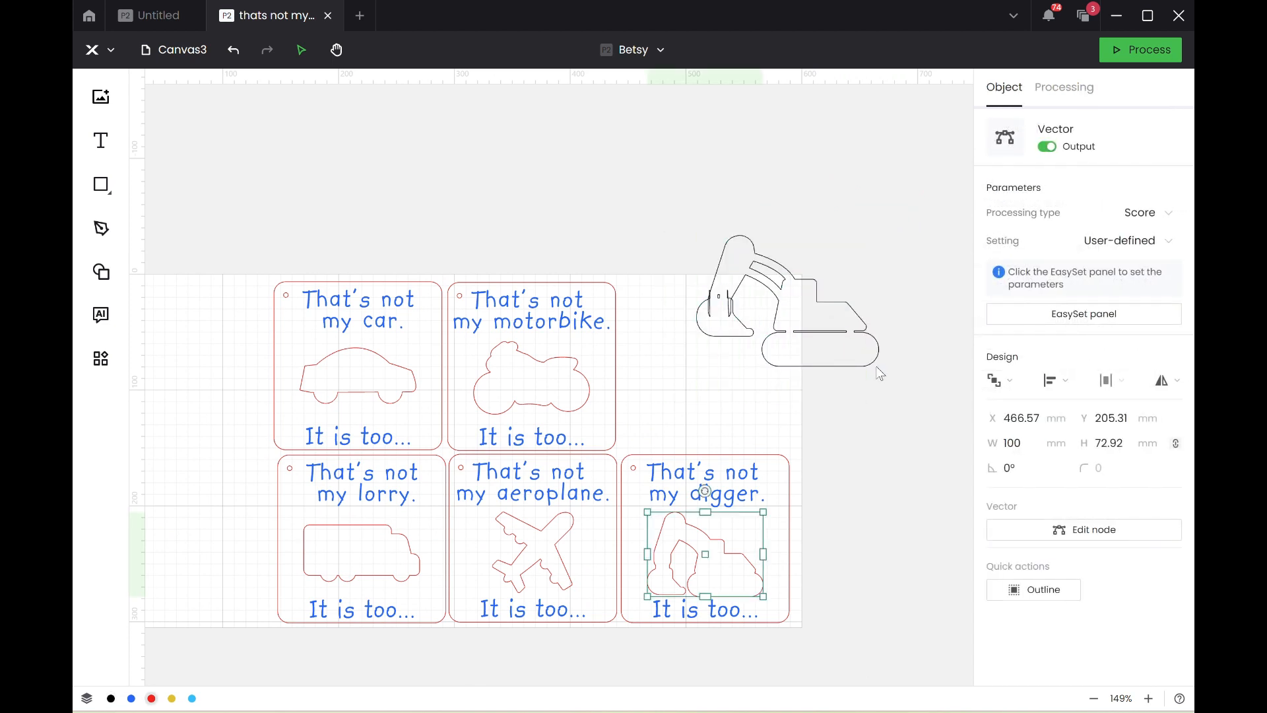
double_click(880, 374)
key(ctrl+z)
key(ctrl+z)
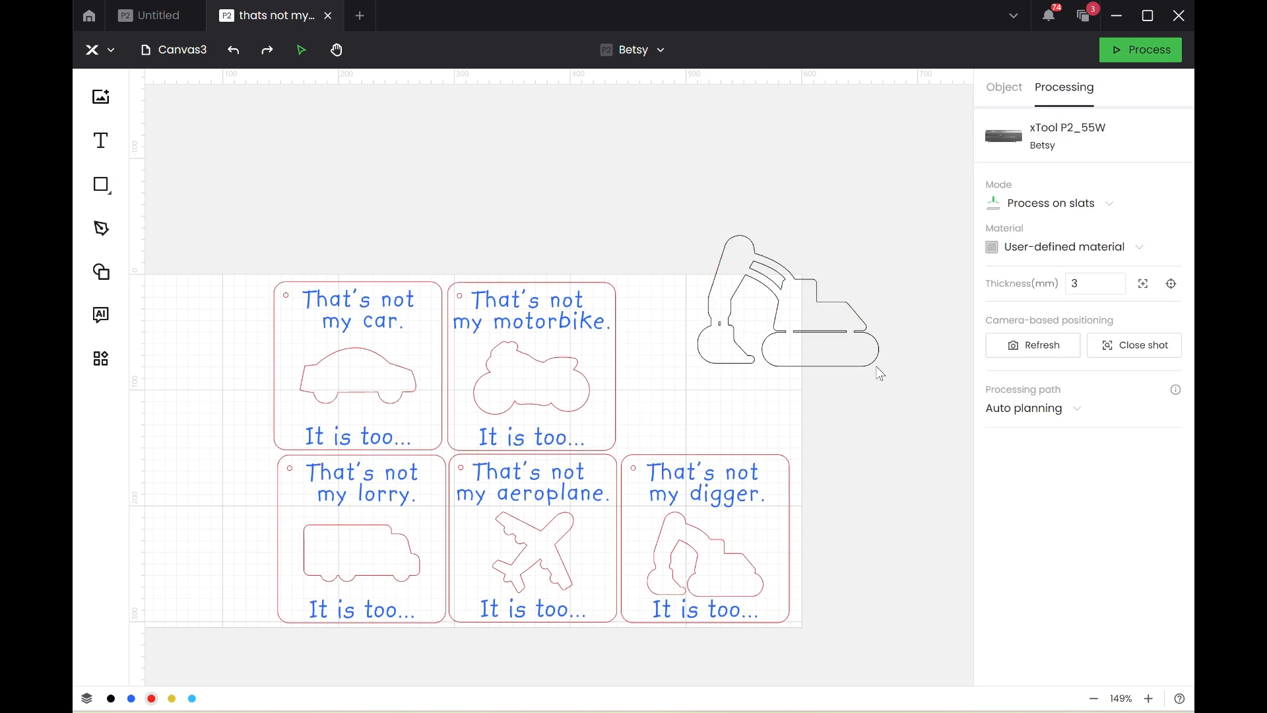
Move the digger outline's bucket nodes up so the bucket overlaps the lower arm, and finish node editing.
click(712, 348)
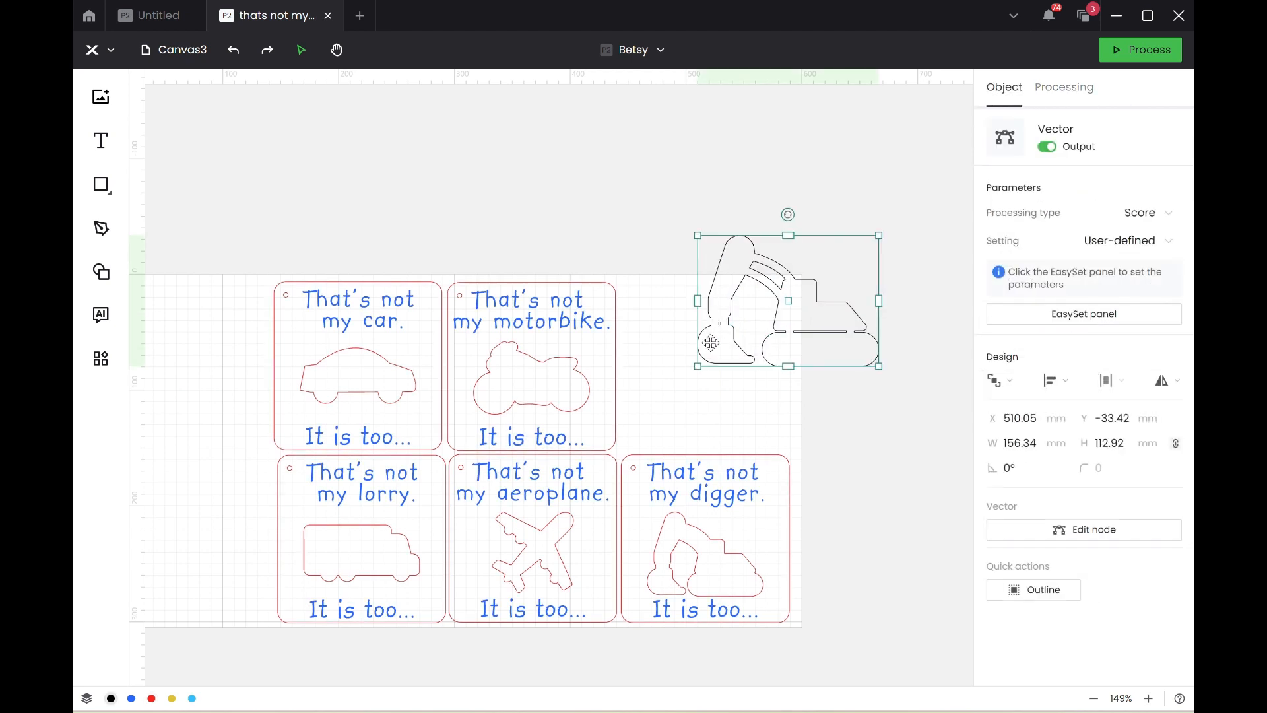
click(1019, 530)
drag(686, 381, 701, 353)
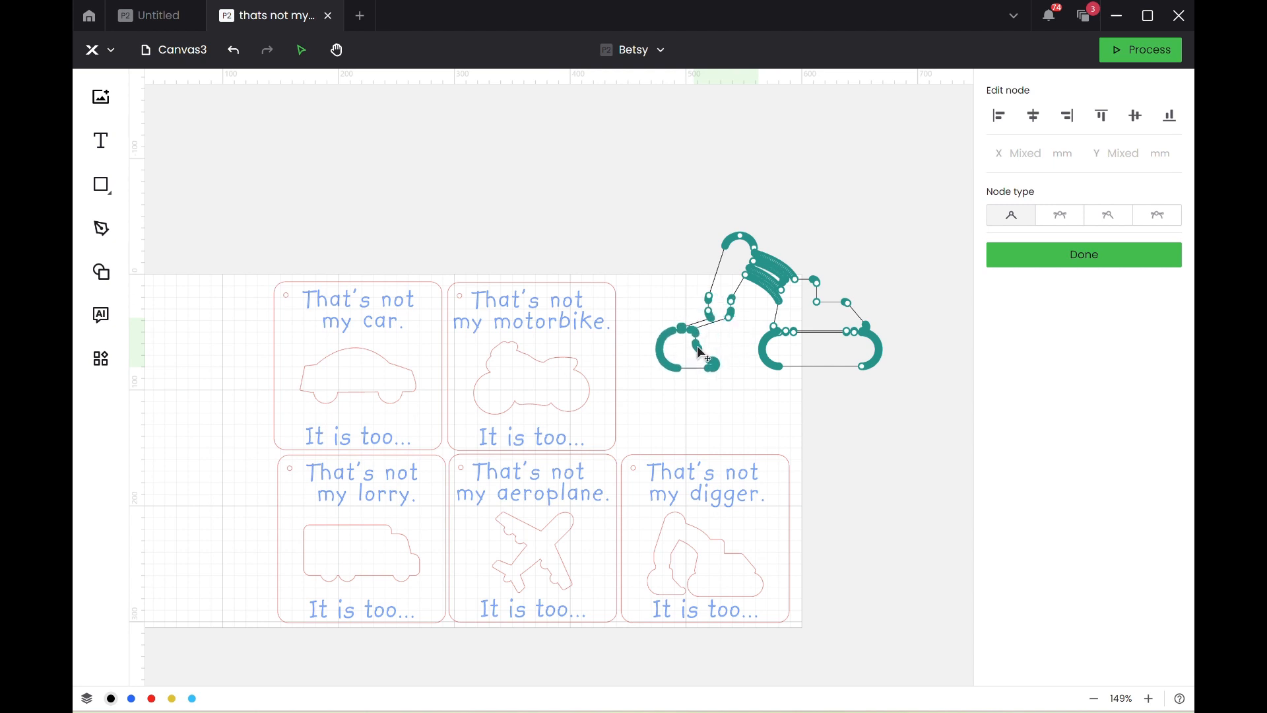
drag(698, 350, 743, 304)
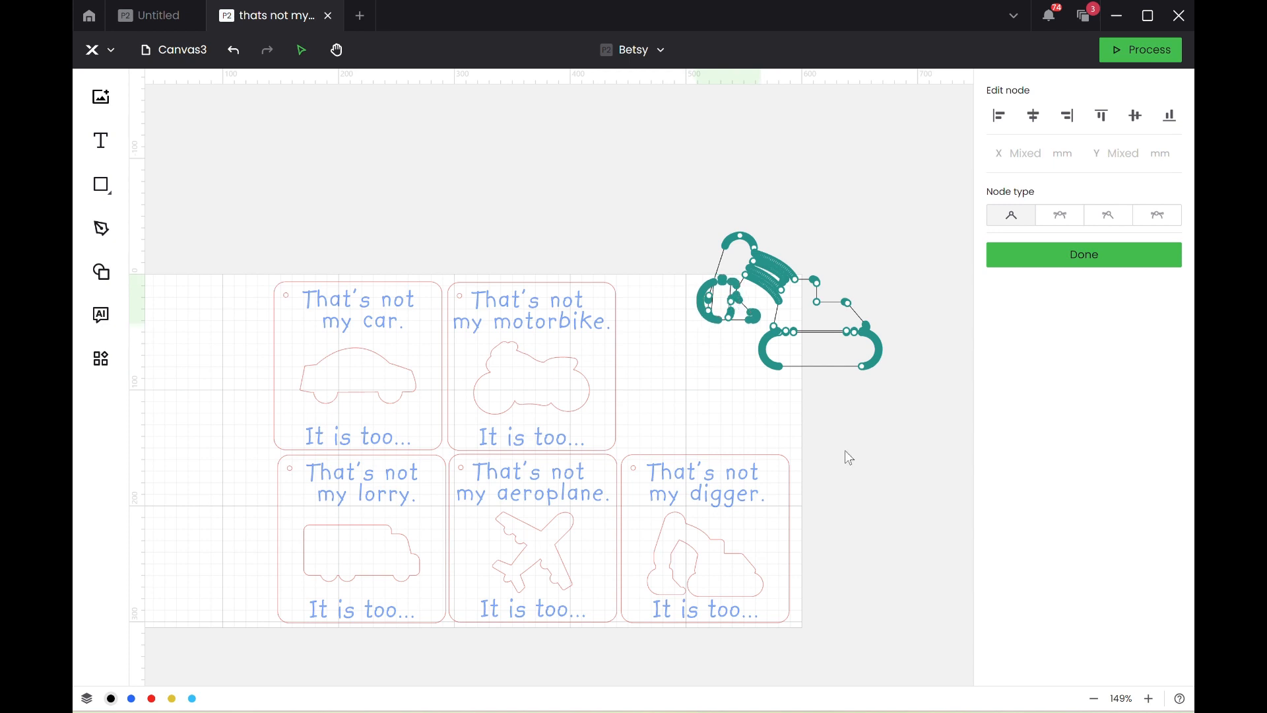
click(844, 450)
click(1050, 260)
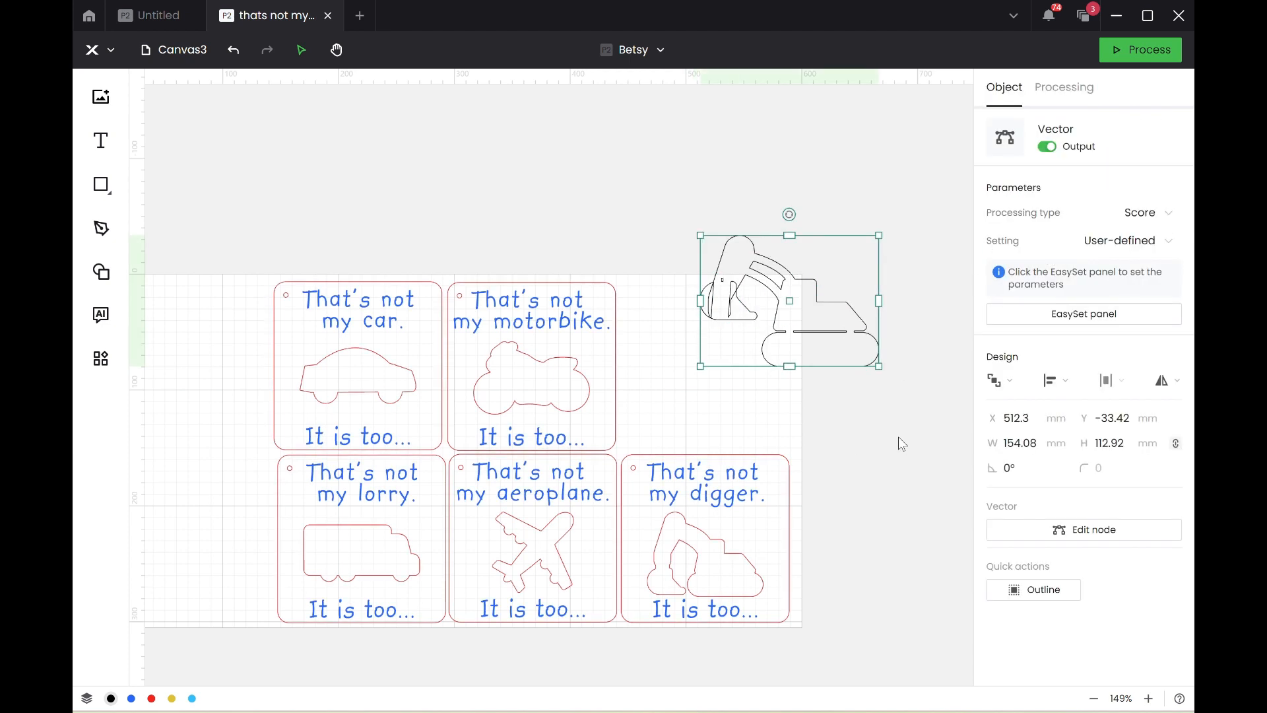
Generate an outline around the edited digger with an offset distance of 1 mm and move it to the free area above the cards.
click(1030, 587)
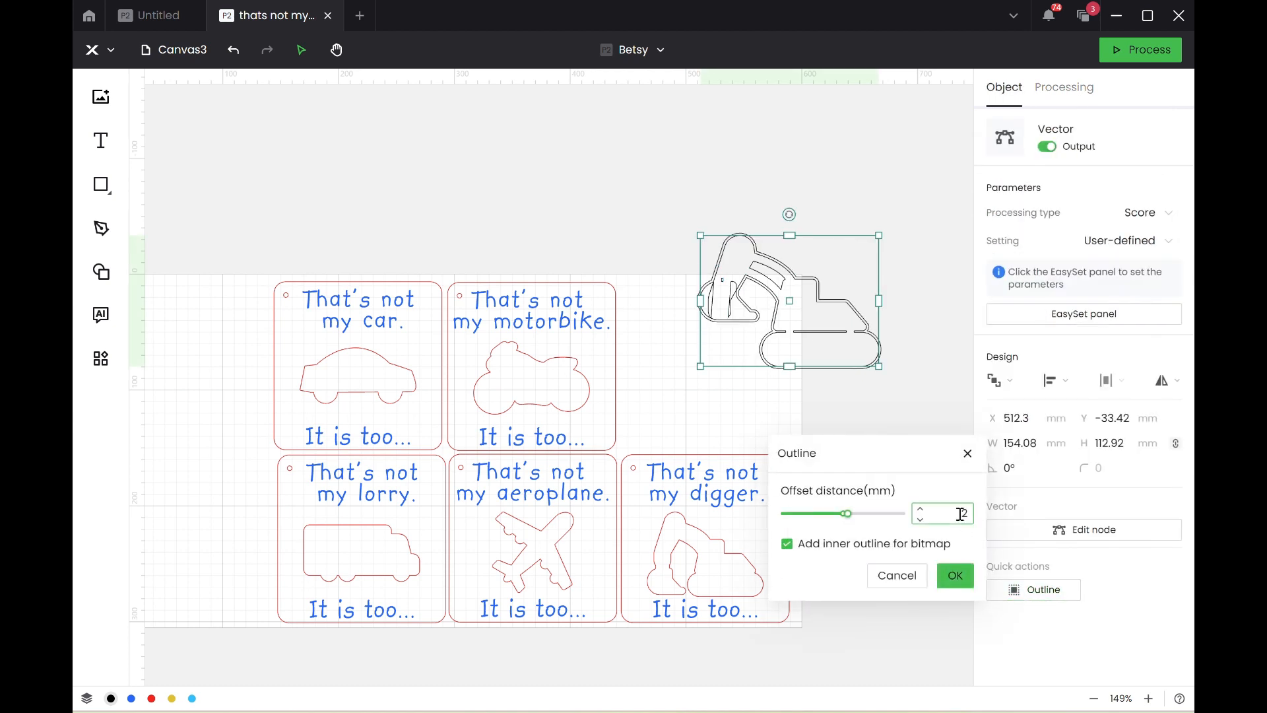
drag(960, 513, 1008, 528)
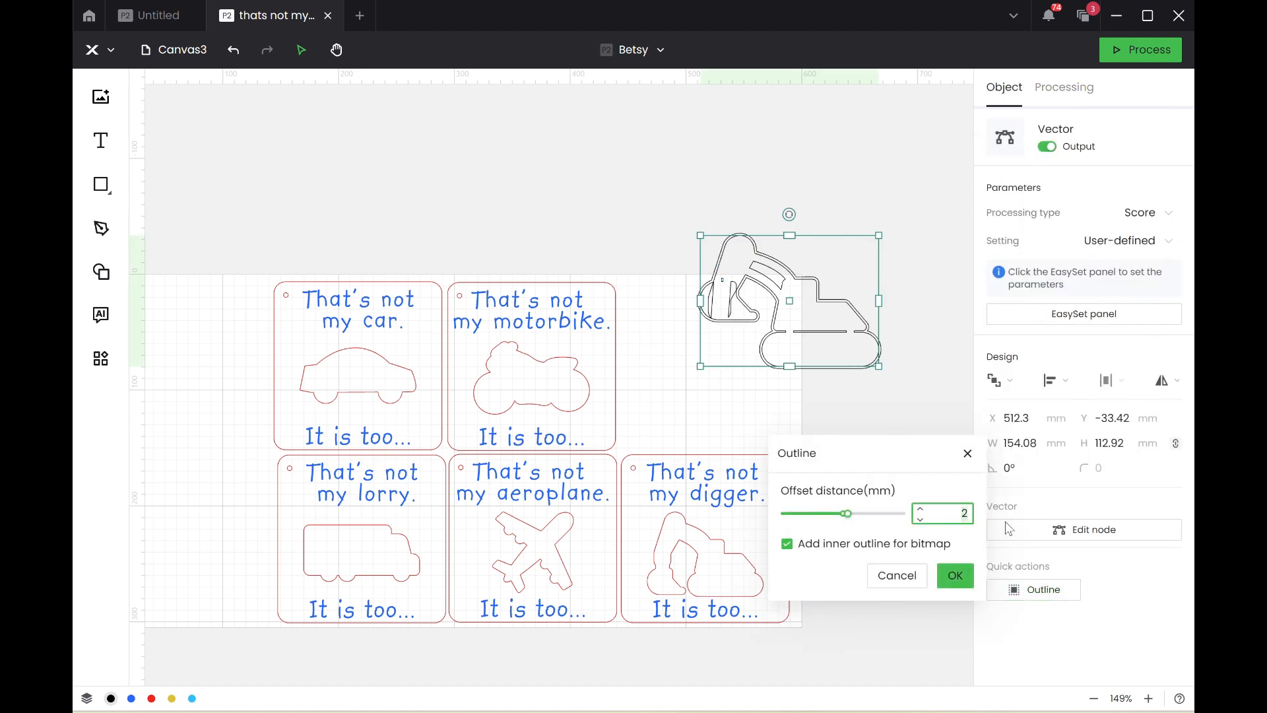
click(955, 575)
drag(748, 275, 568, 177)
Delete the edited source digger vector and the old red digger silhouette in the digger card.
click(744, 251)
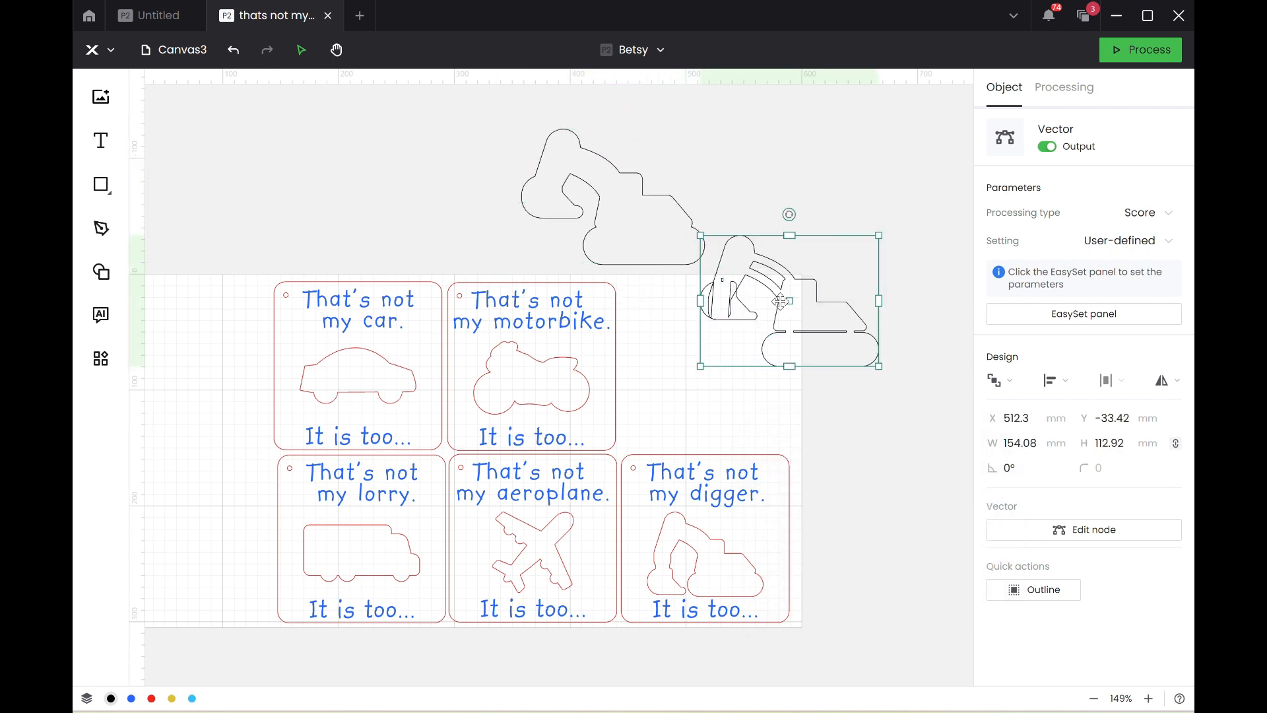
key(Delete)
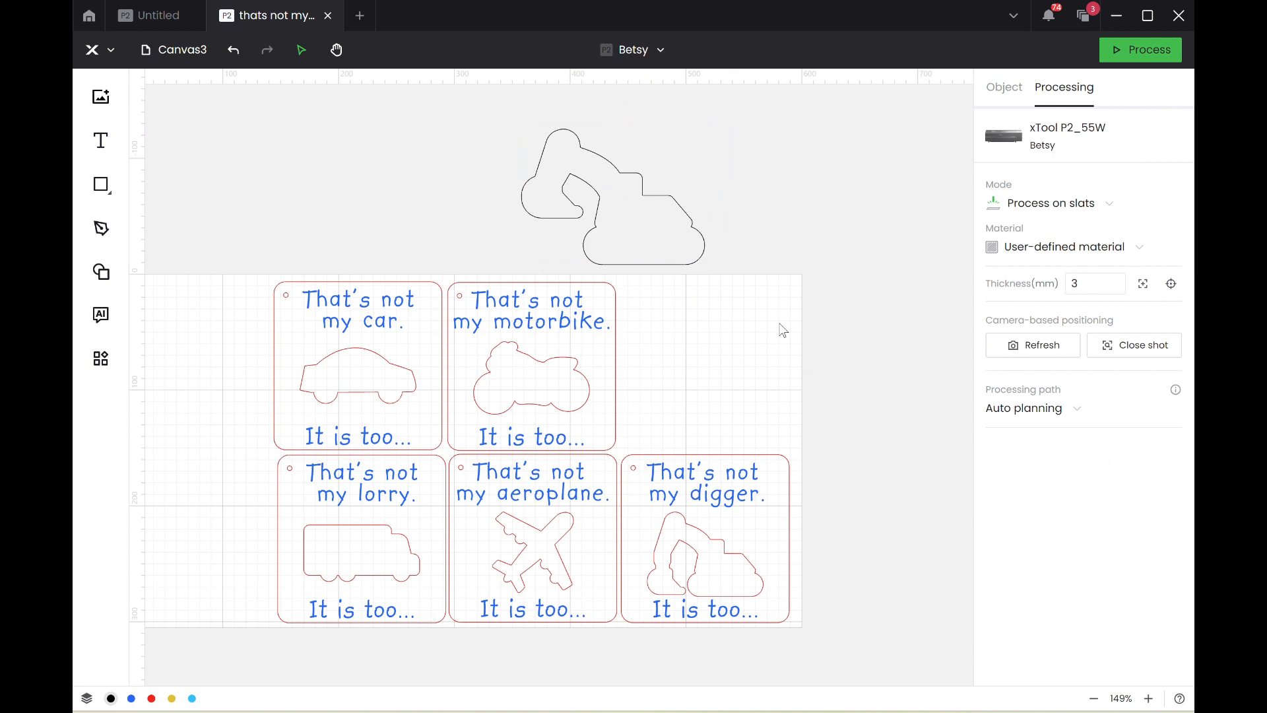
click(728, 554)
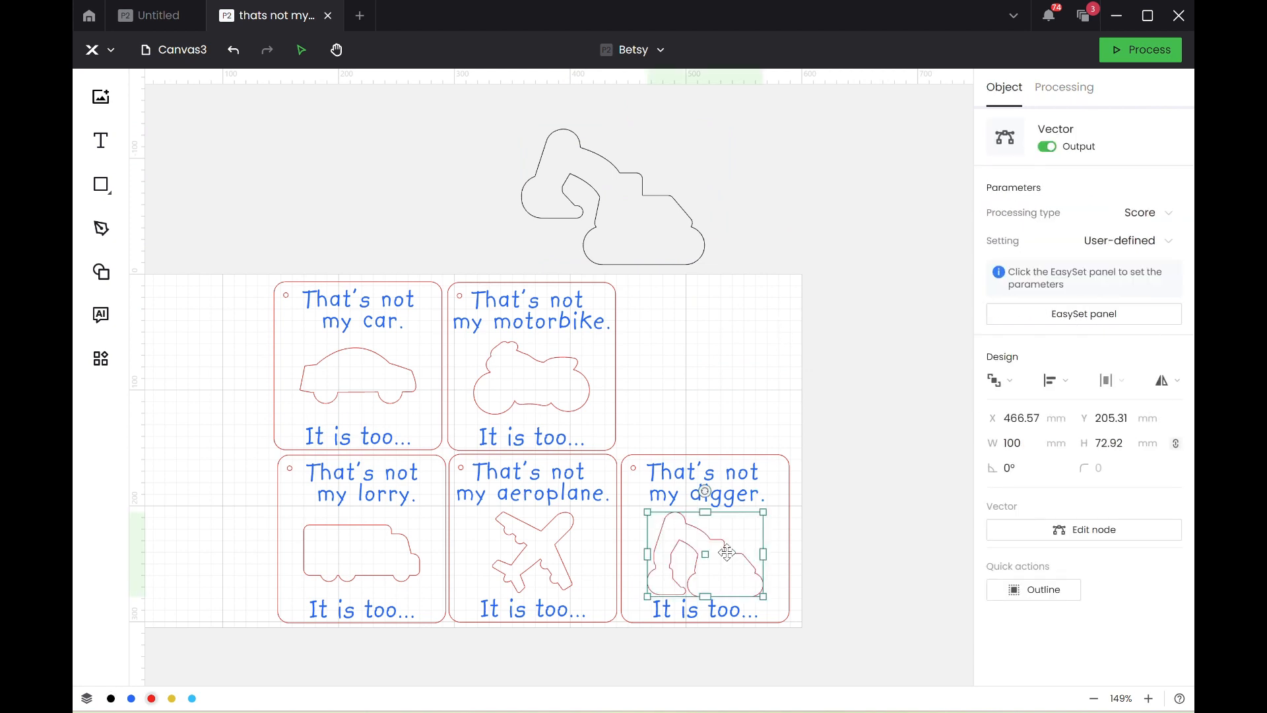
key(Delete)
Set the new digger outline's width to 100 mm and move it into the empty space of the digger card.
click(647, 216)
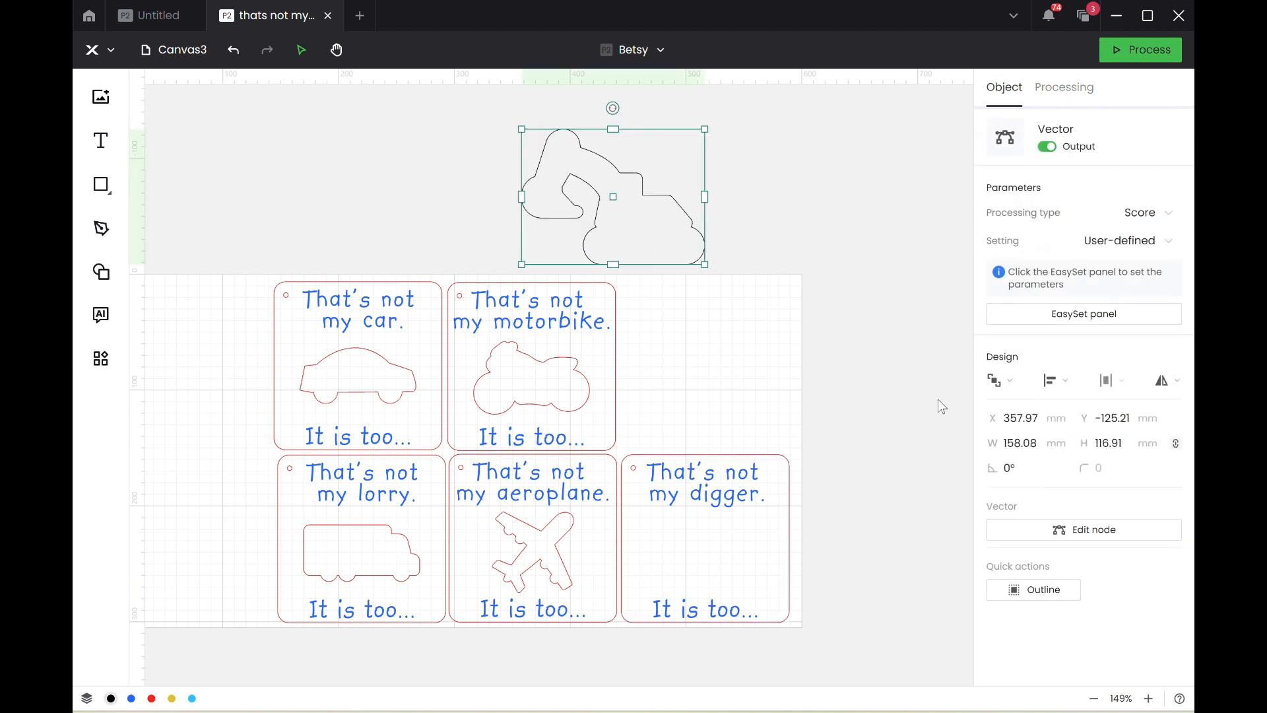
click(1025, 441)
text(100)
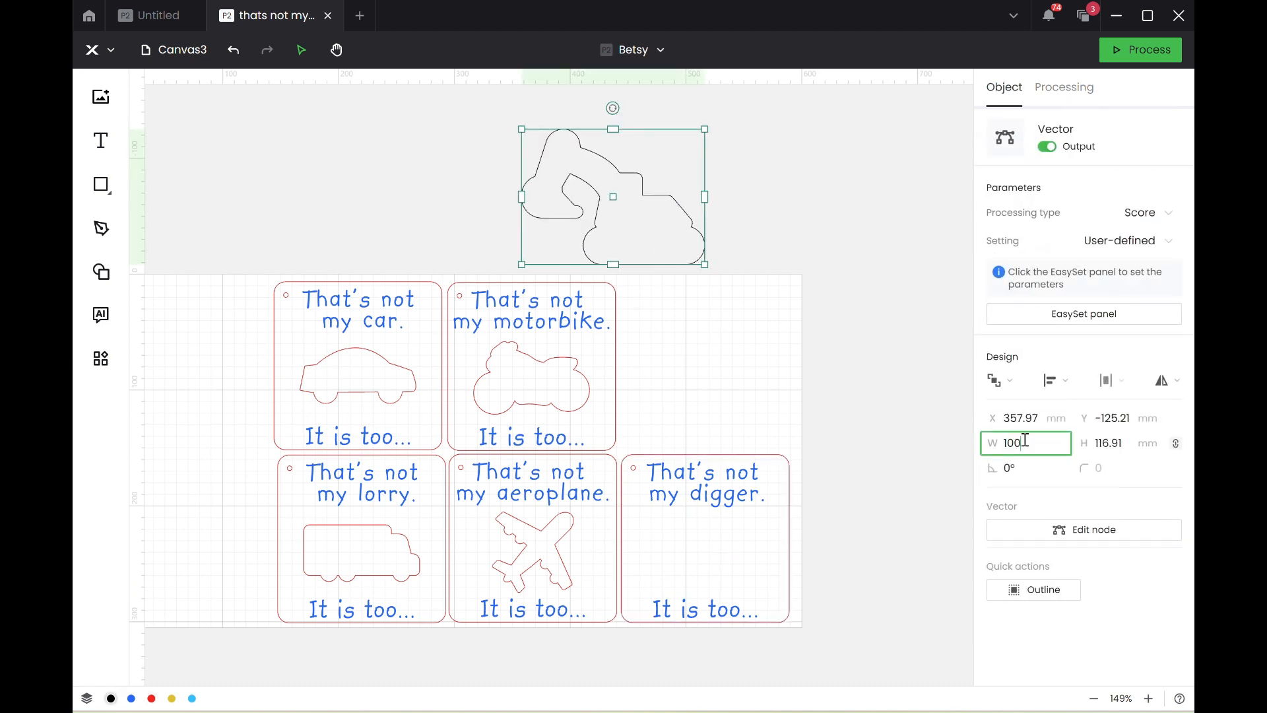
key(Return)
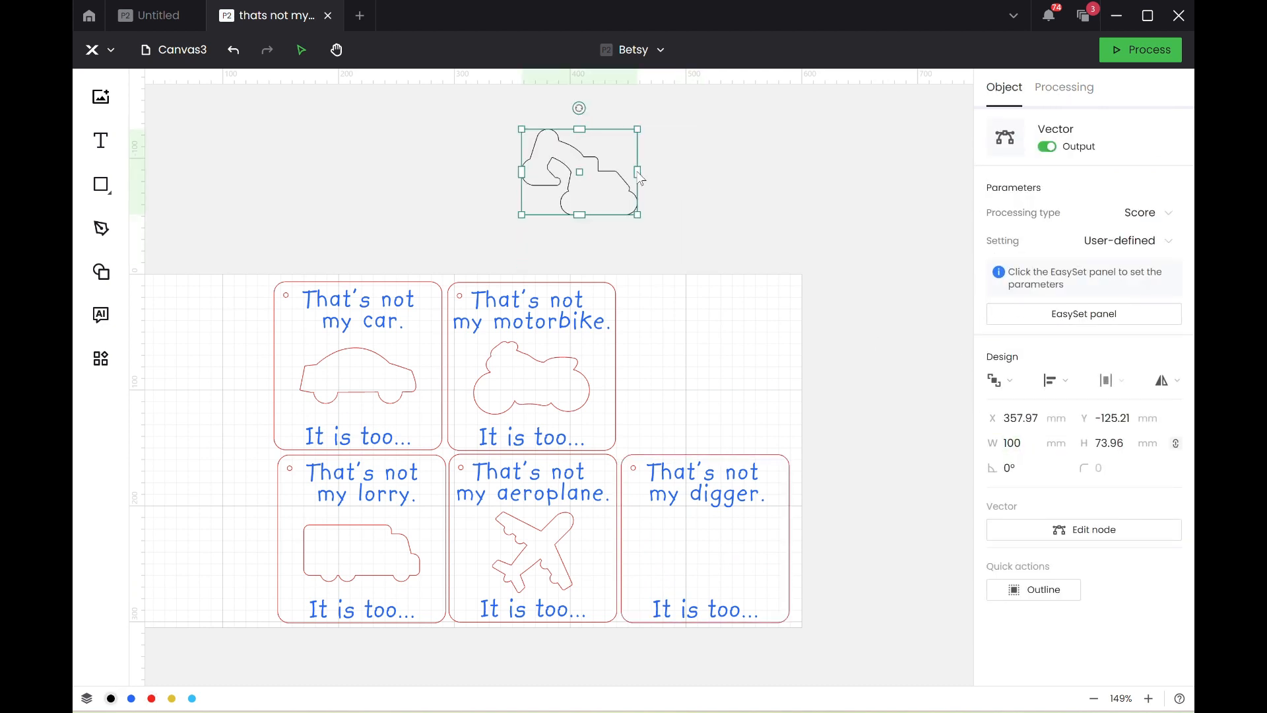
drag(584, 170, 730, 566)
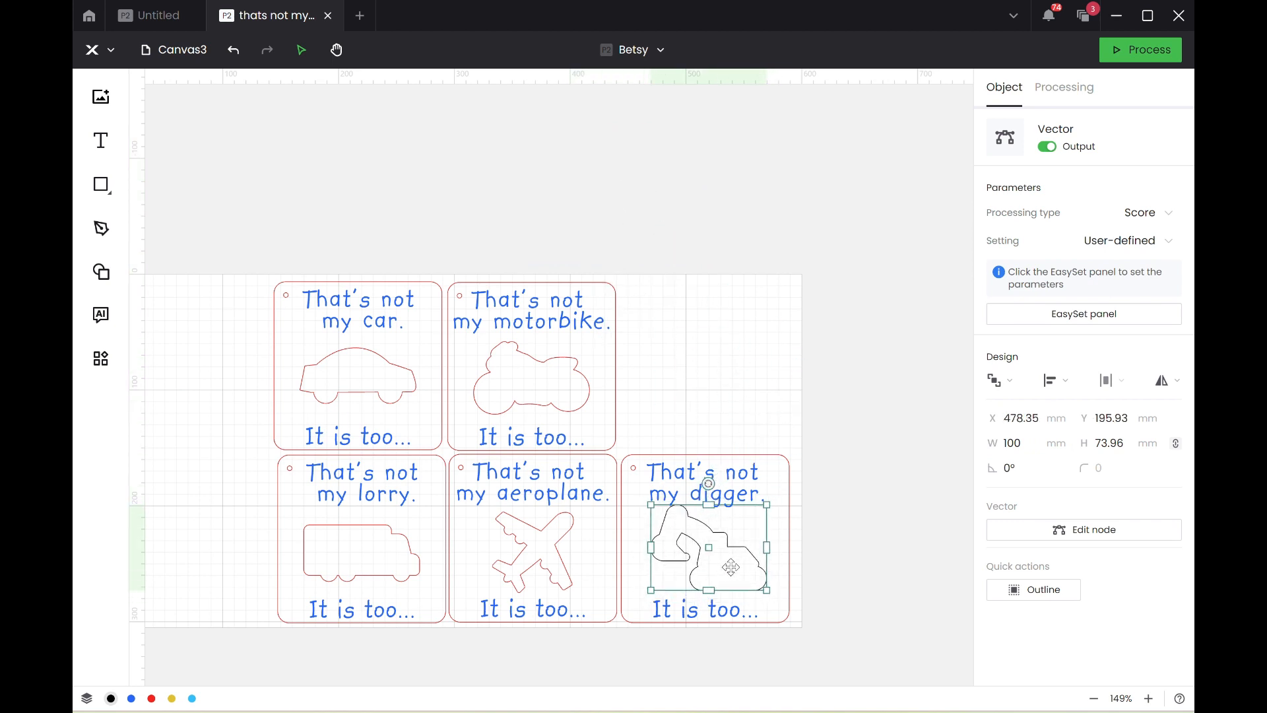
Assign the digger outline in the digger card to the red layer.
click(1035, 592)
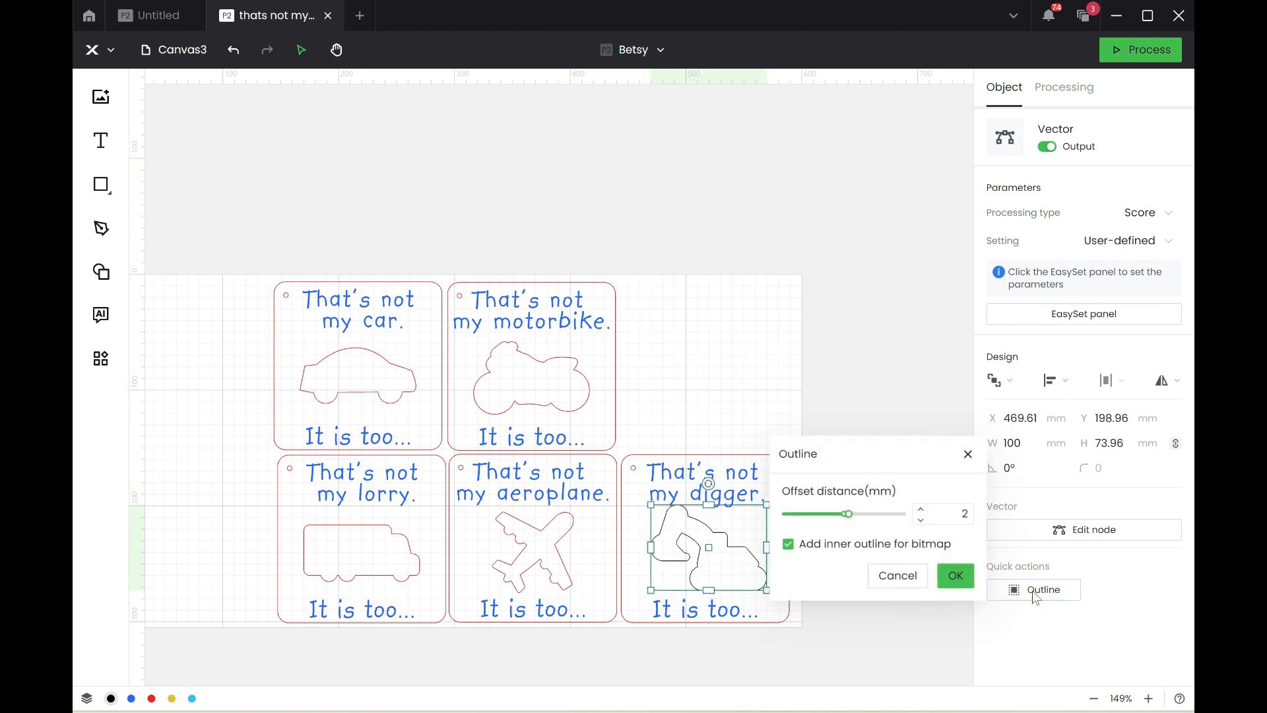
click(898, 577)
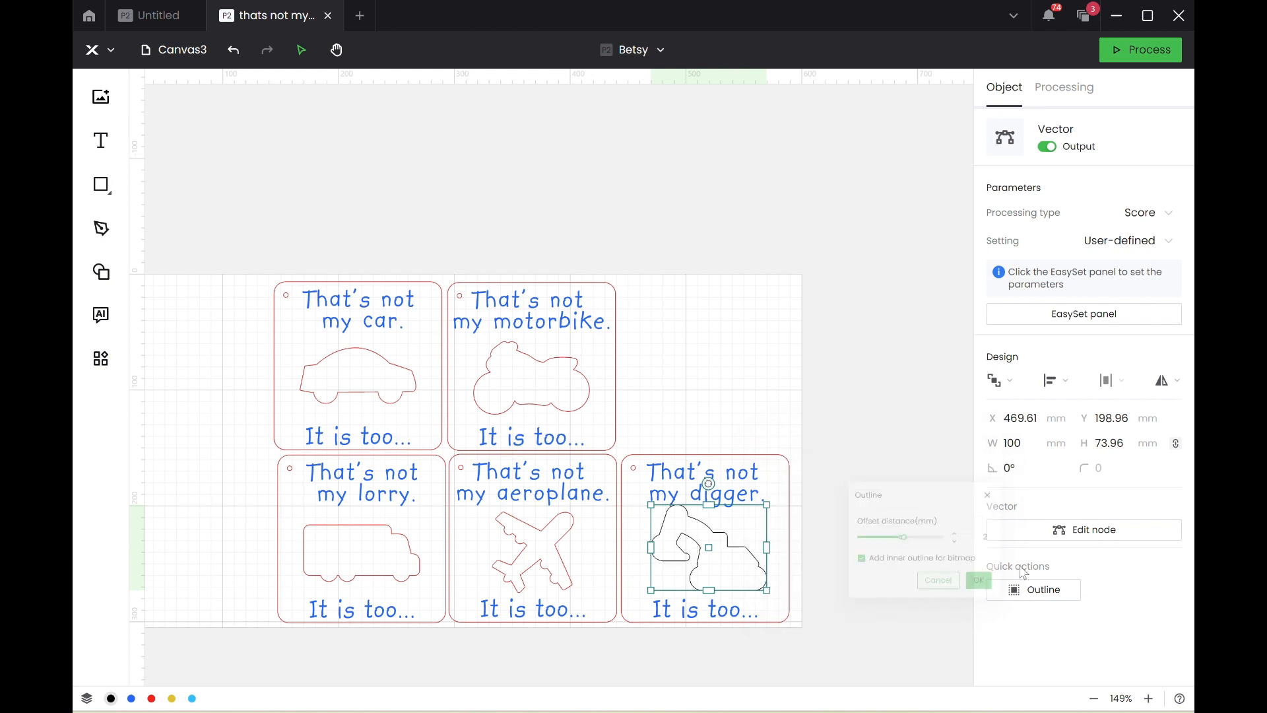
right_click(686, 540)
click(715, 678)
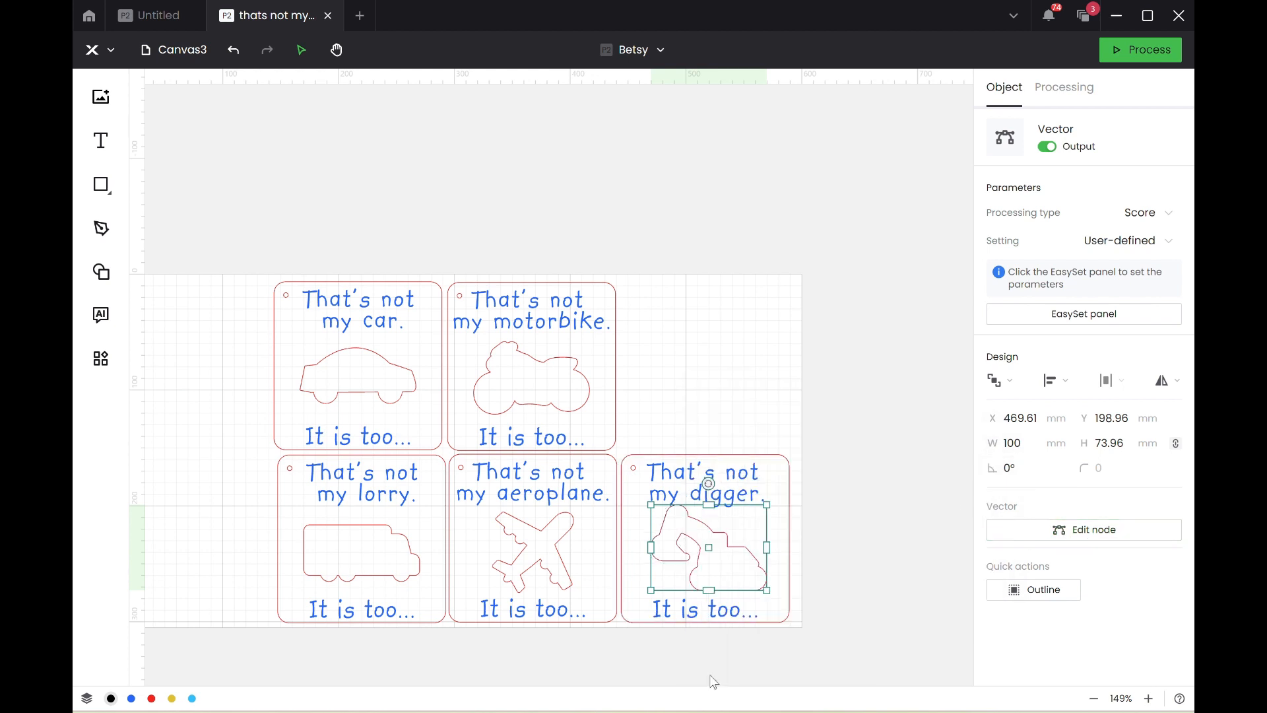
Select everything in the digger card and align it horizontally to the center.
drag(749, 654, 628, 423)
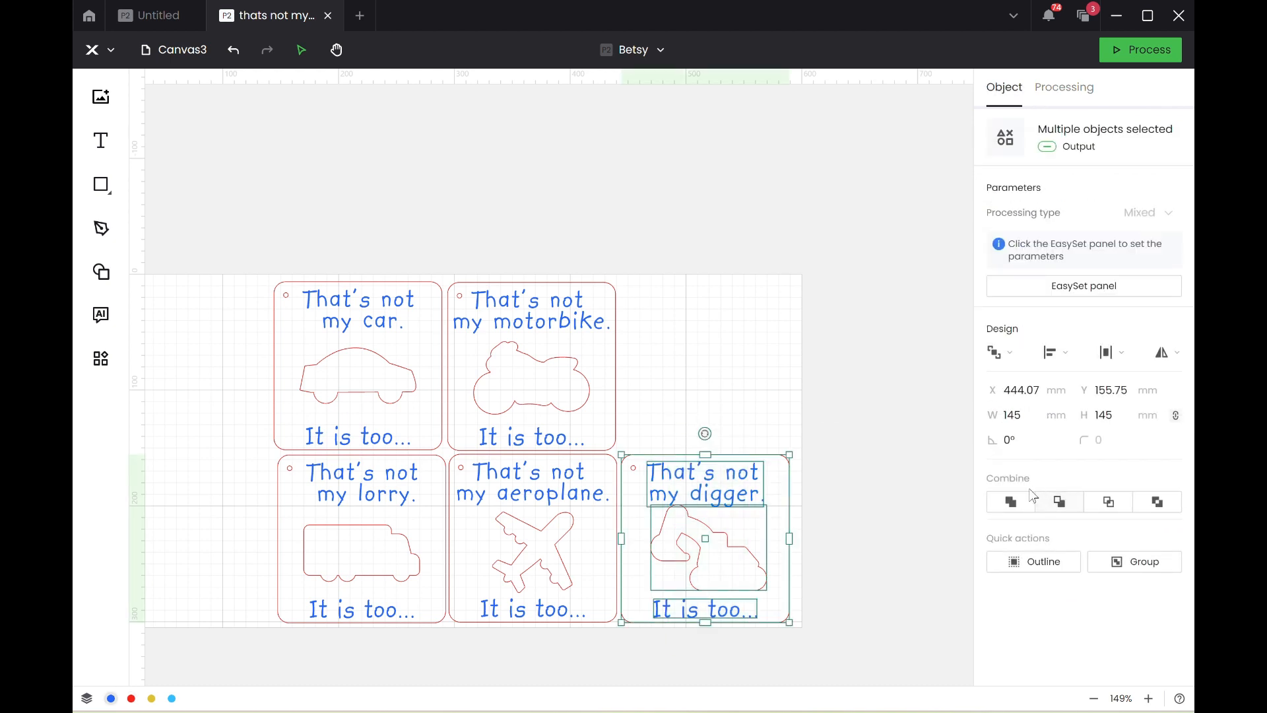
click(1051, 353)
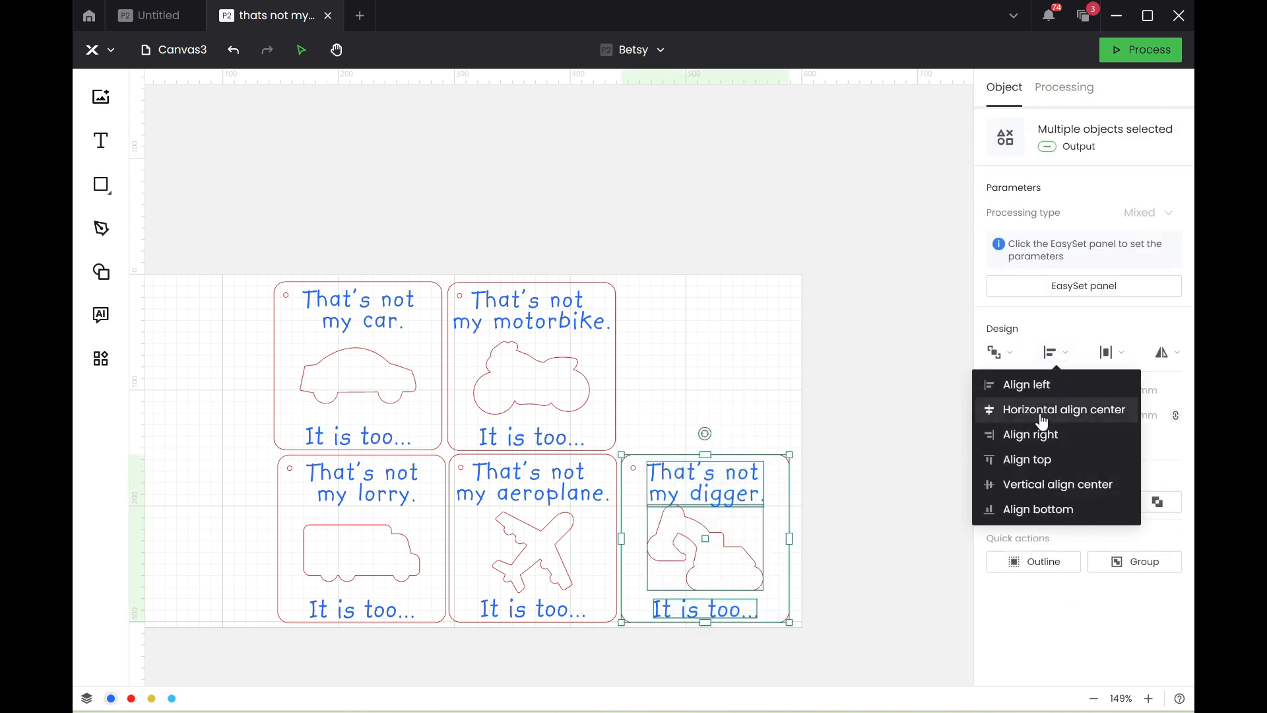
click(1043, 410)
click(797, 291)
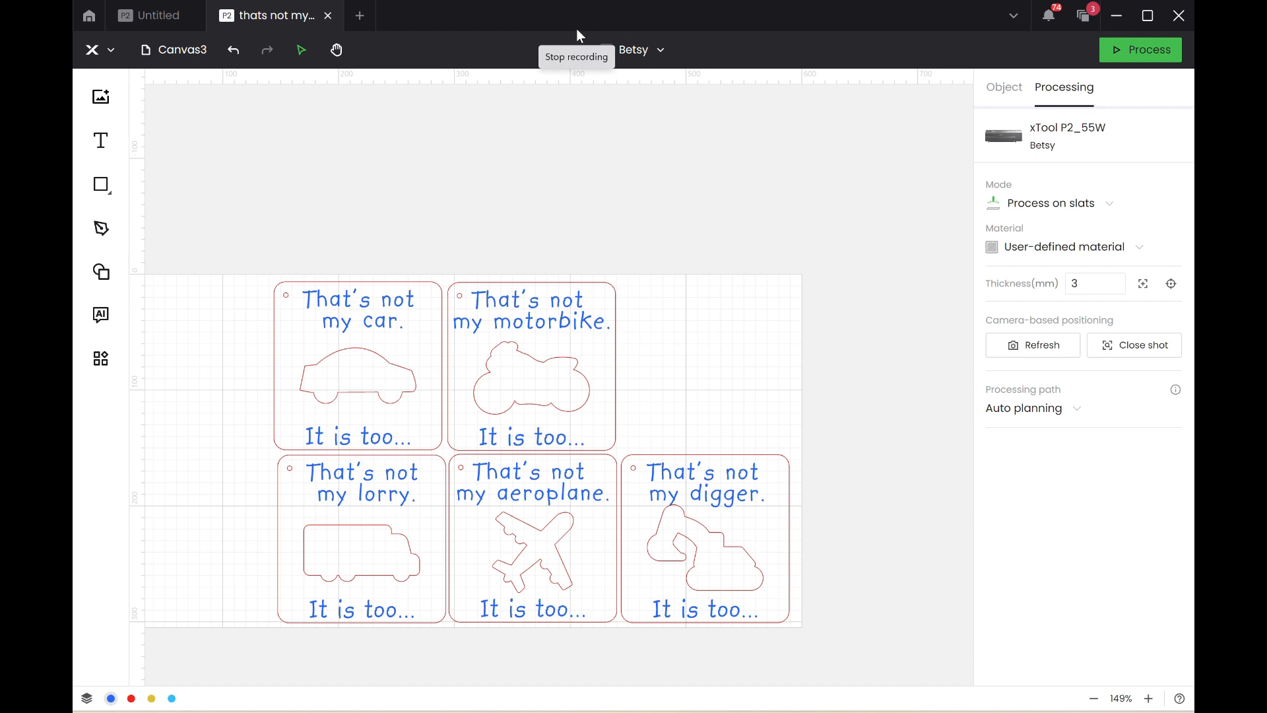
Nudge the digger outline down about 4.5 mm so it sits clear of the card's upper text.
click(733, 555)
key(Down)
key(Down)
key(Down)
key(Down)
key(Down)
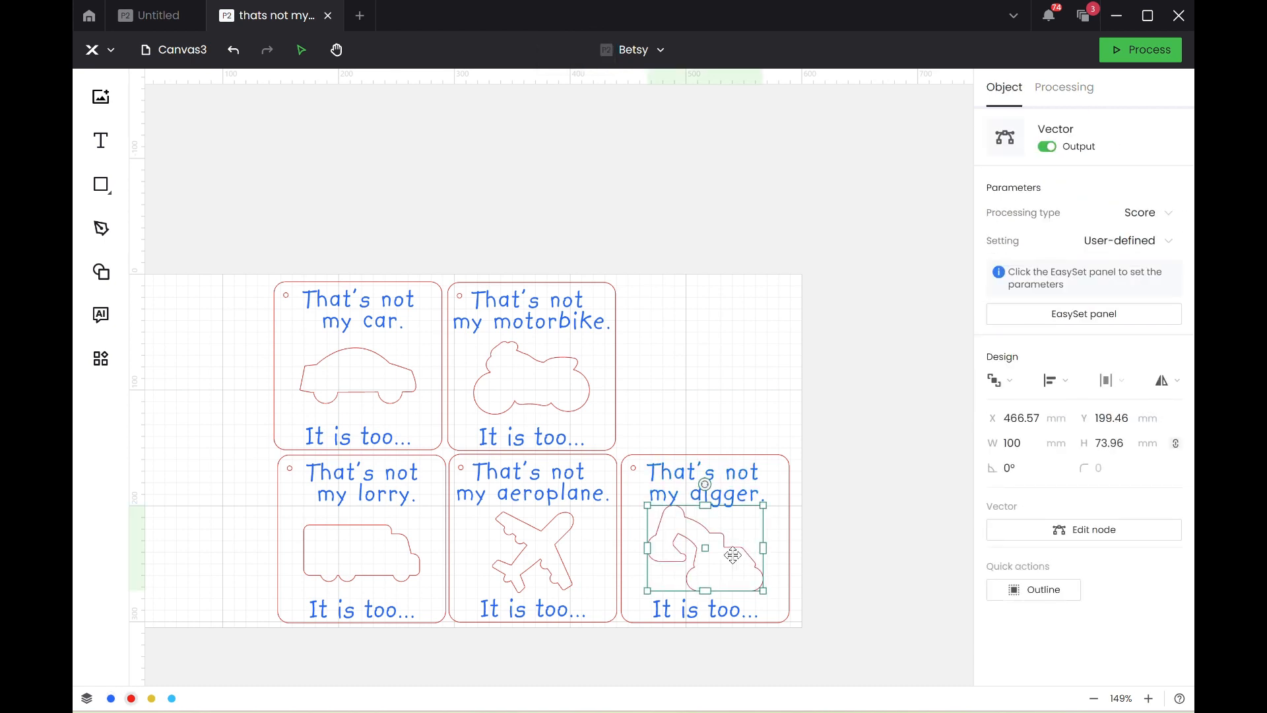
key(Down)
key(Down)
key(Down)
key(Down)
key(Down)
key(Down)
key(Down)
key(Down)
key(Down)
key(Down)
key(Down)
key(Down)
key(Down)
key(Down)
key(Down)
key(Down)
key(Down)
key(Down)
key(Down)
key(Down)
key(Down)
key(Down)
key(Down)
key(Down)
key(Down)
key(Down)
key(Down)
key(Down)
key(Down)
key(Down)
key(Down)
key(Down)
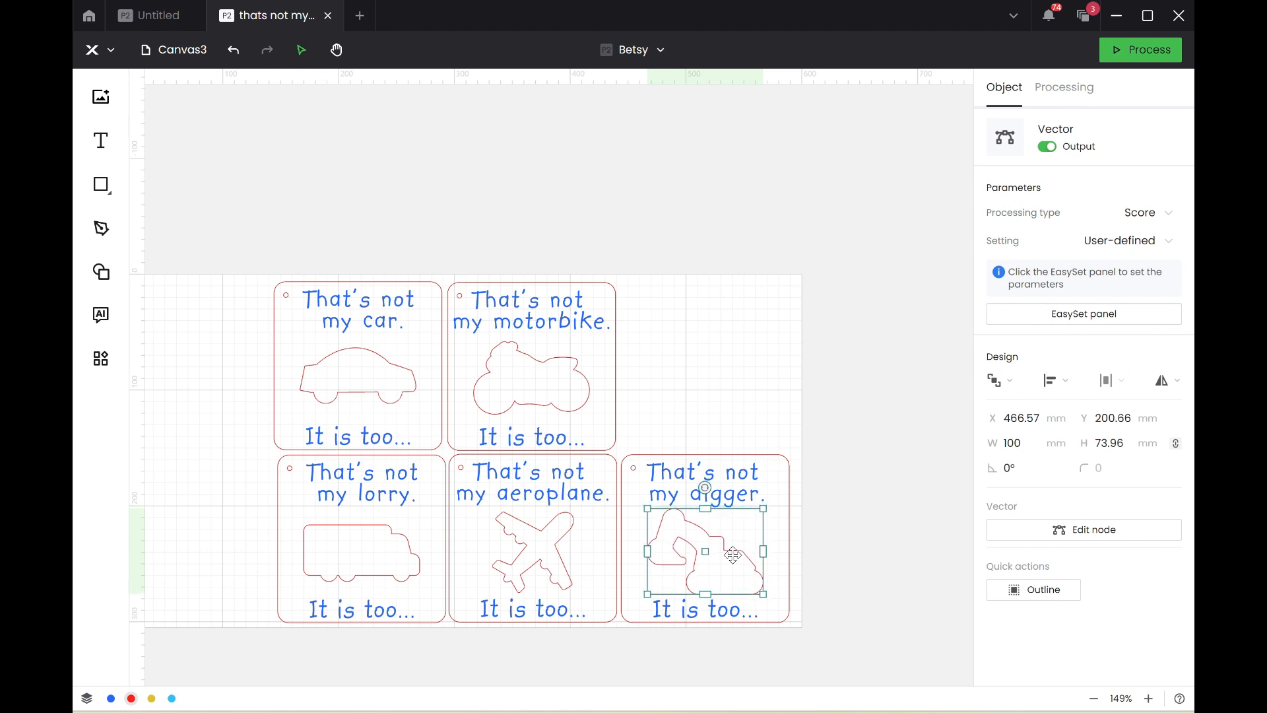
click(811, 369)
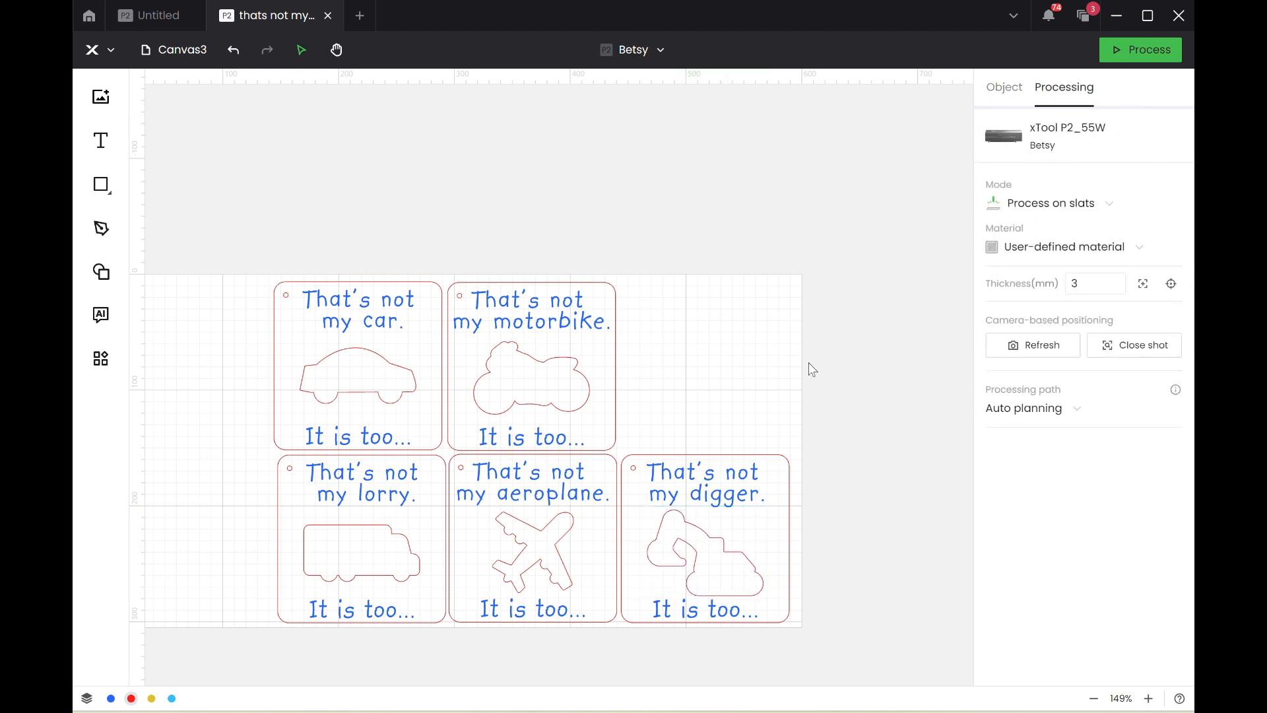
Save the project.
click(93, 49)
mouse_move(125, 88)
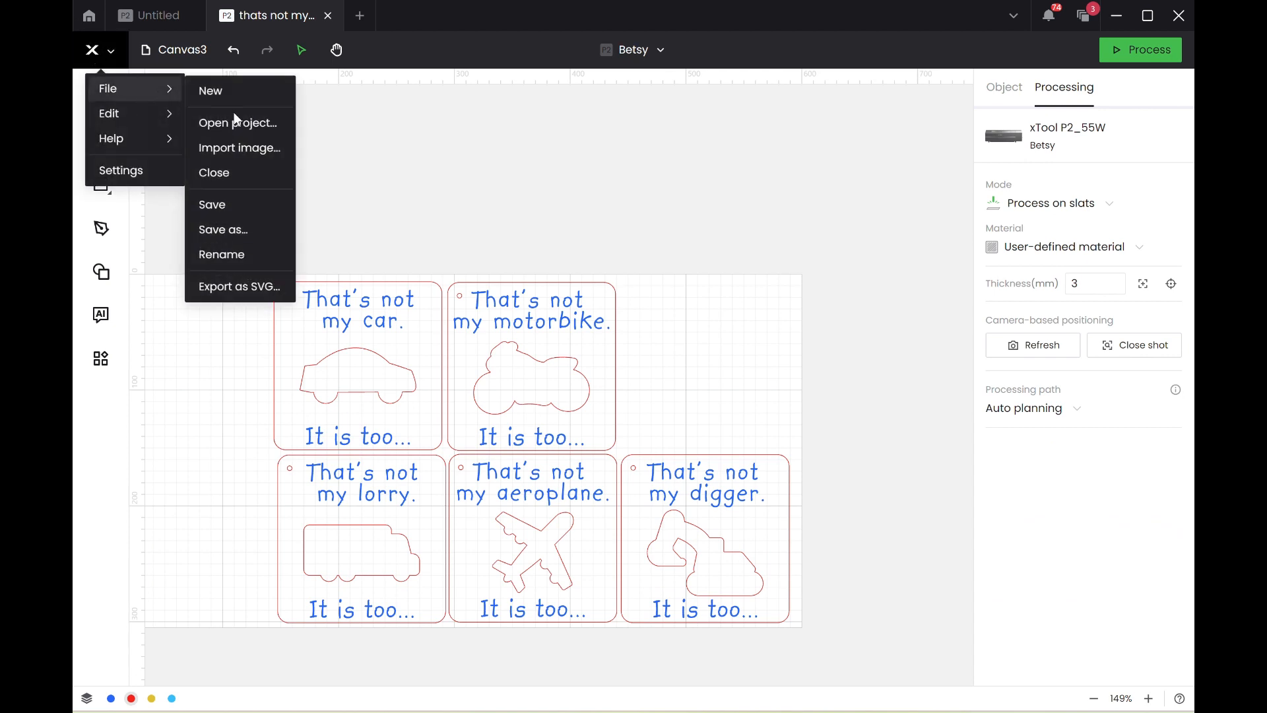
click(250, 210)
Turn off output for all objects, and turn it back on only for the five vehicle cards in the work area.
scroll(248, 206, down, 3)
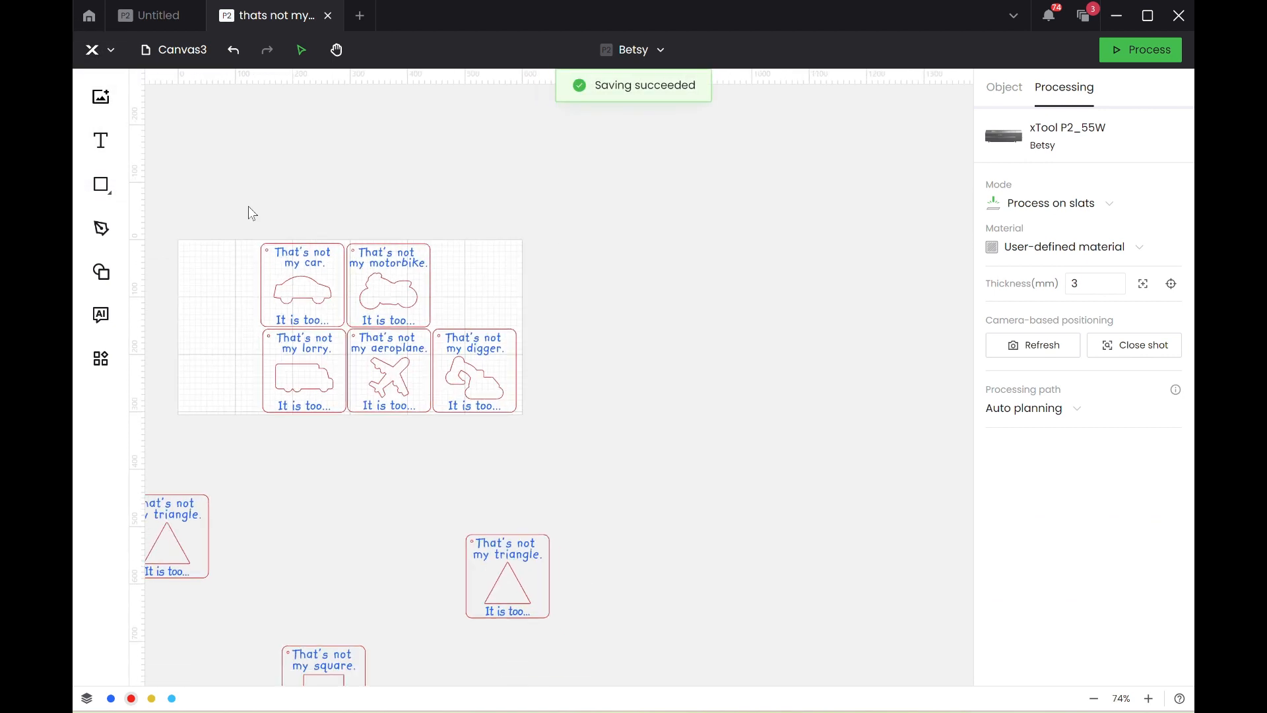
key(ctrl+a)
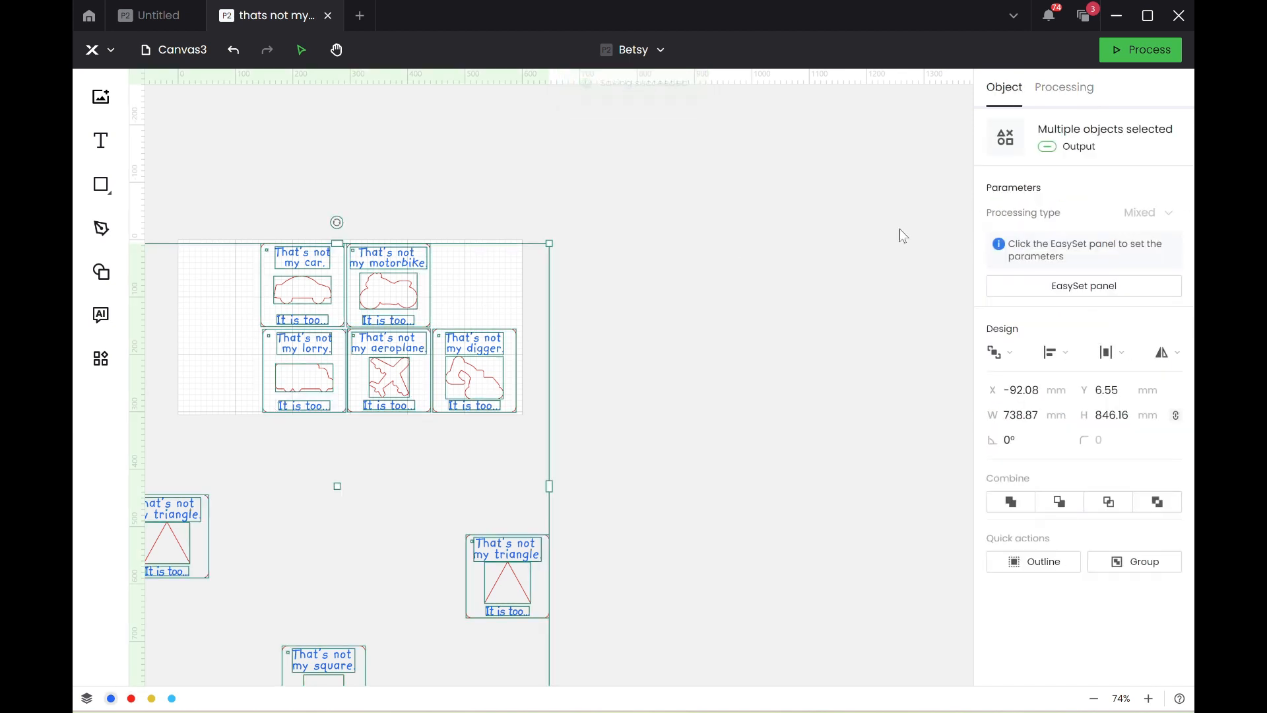
click(1048, 147)
click(654, 149)
drag(194, 167, 638, 453)
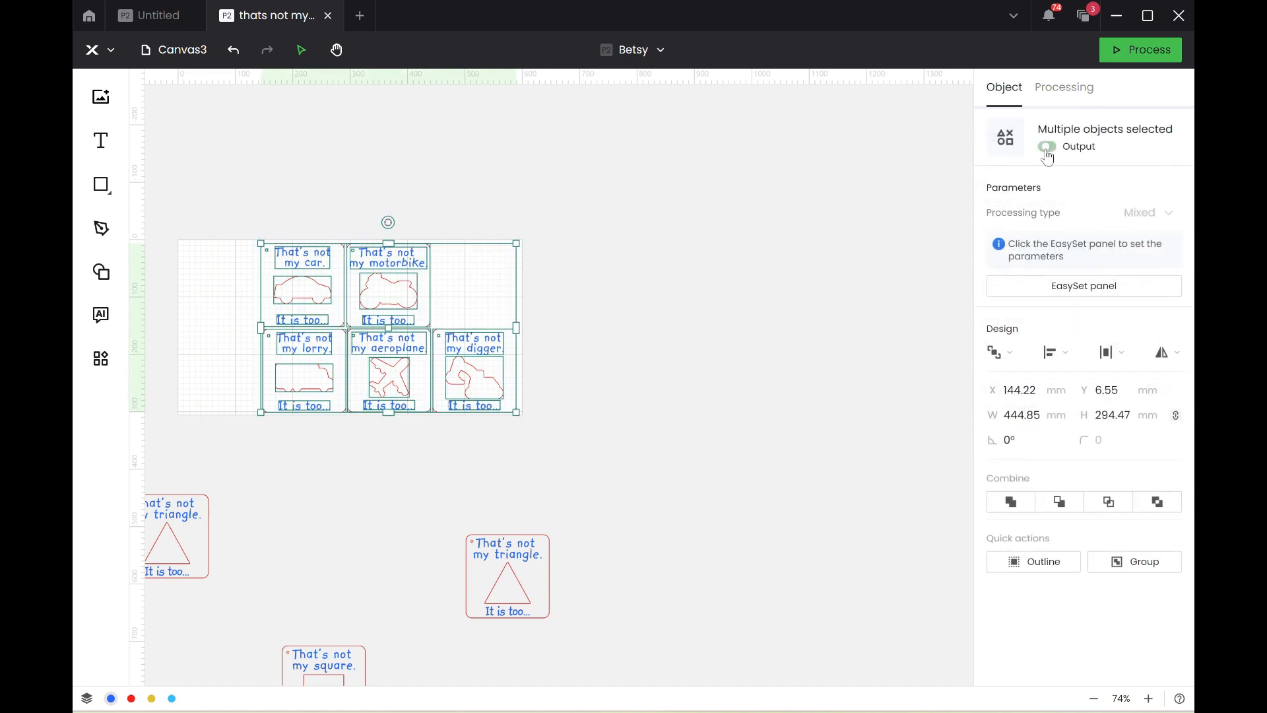
click(764, 241)
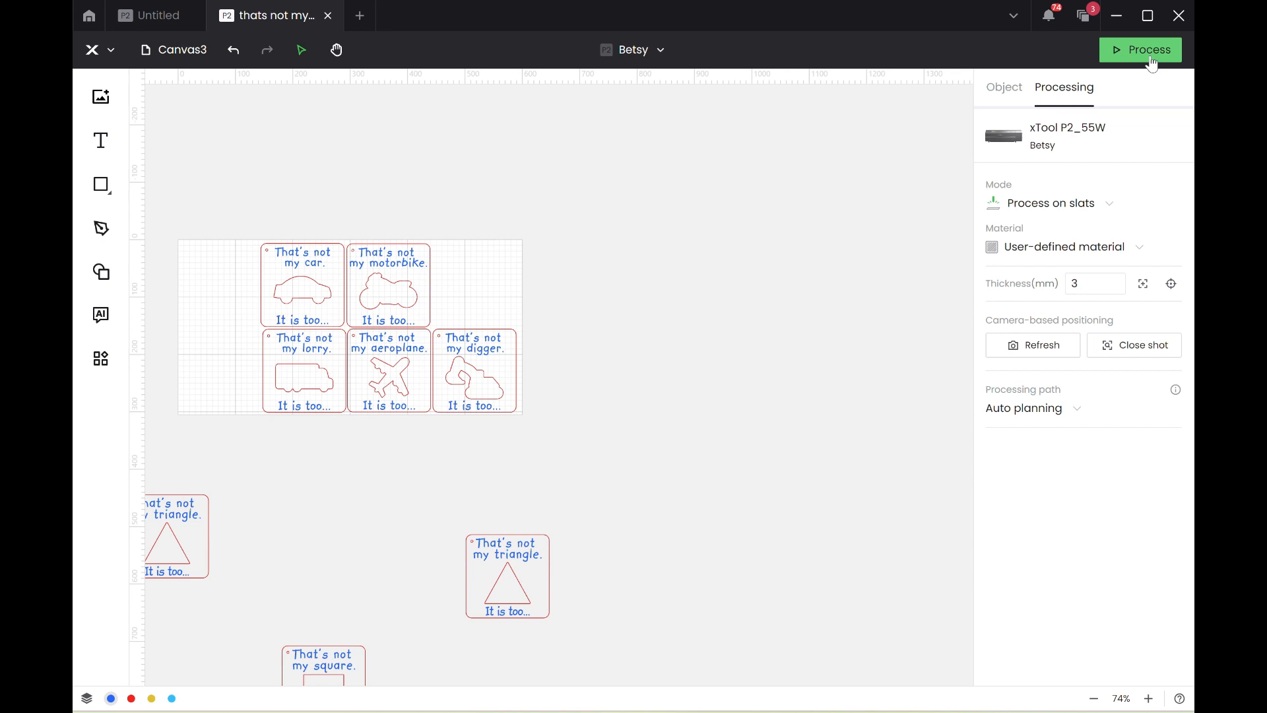
Preview the laser job for the five vehicle cards and return to the canvas.
click(1151, 58)
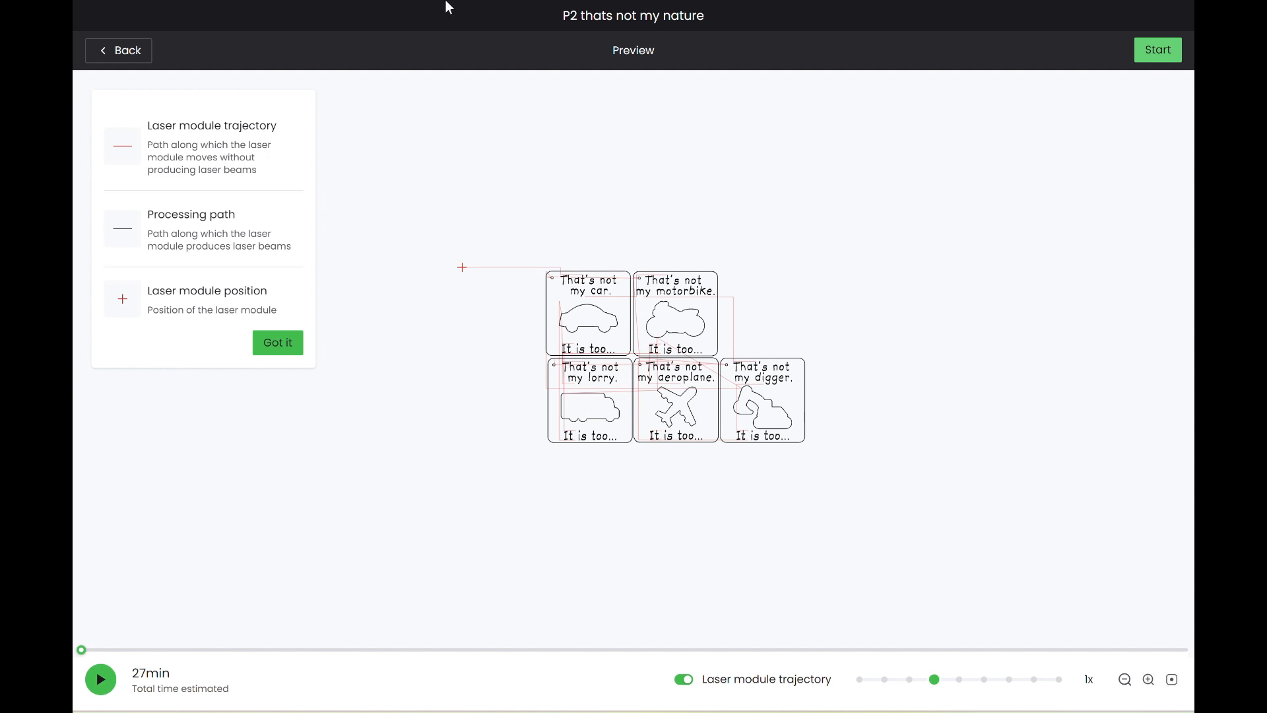
click(122, 51)
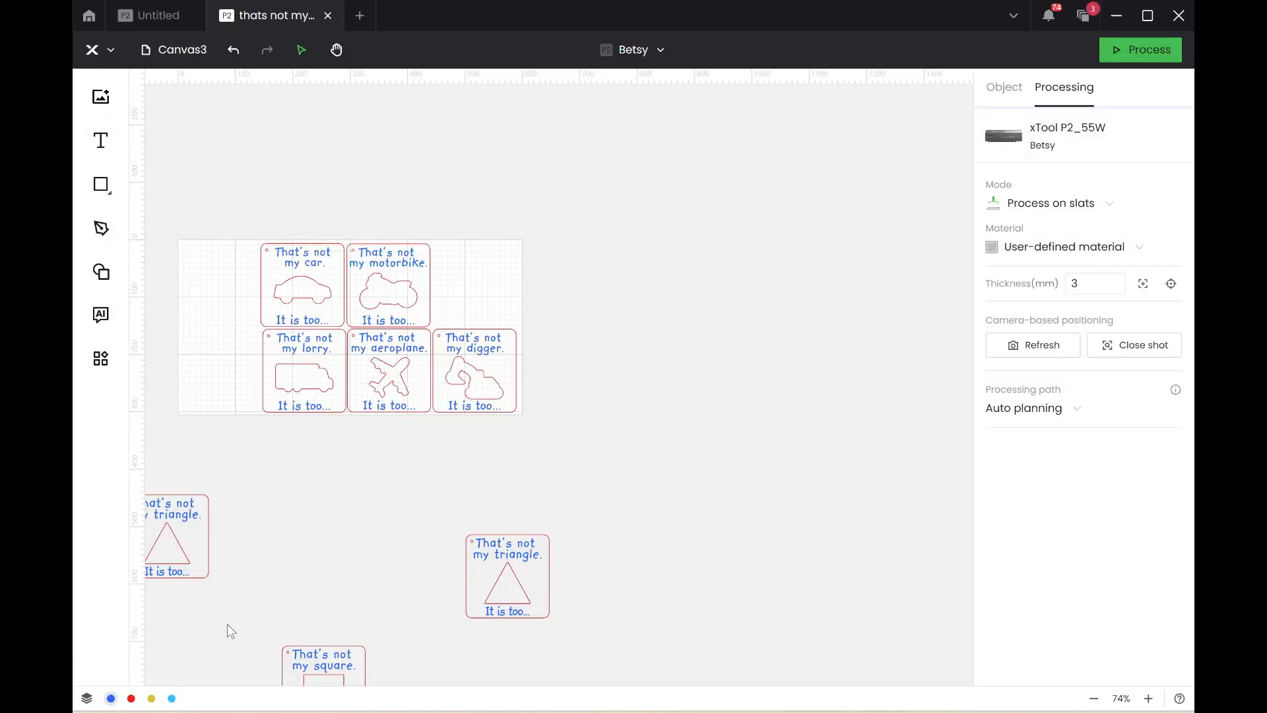
Set the material to 3mm Pine Plywood and the blue texts' engraving to 20% power at 200 mm/s.
click(1066, 247)
click(1072, 305)
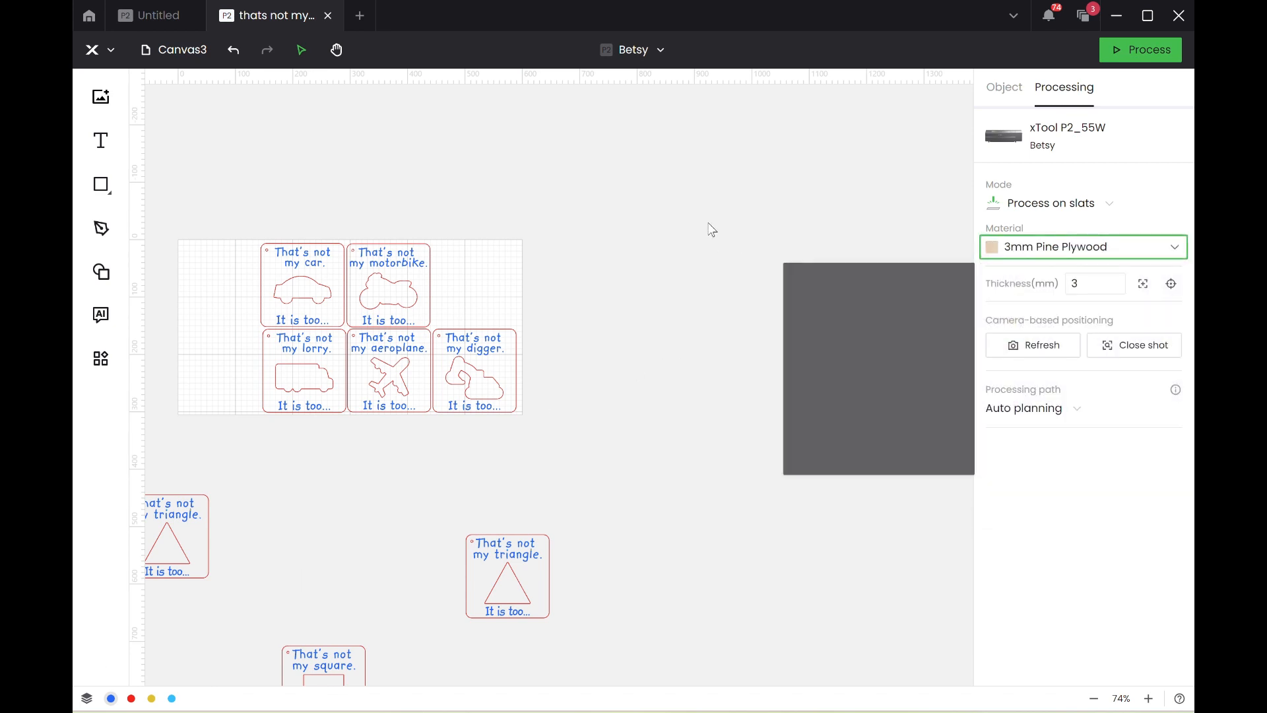
click(111, 698)
click(1083, 302)
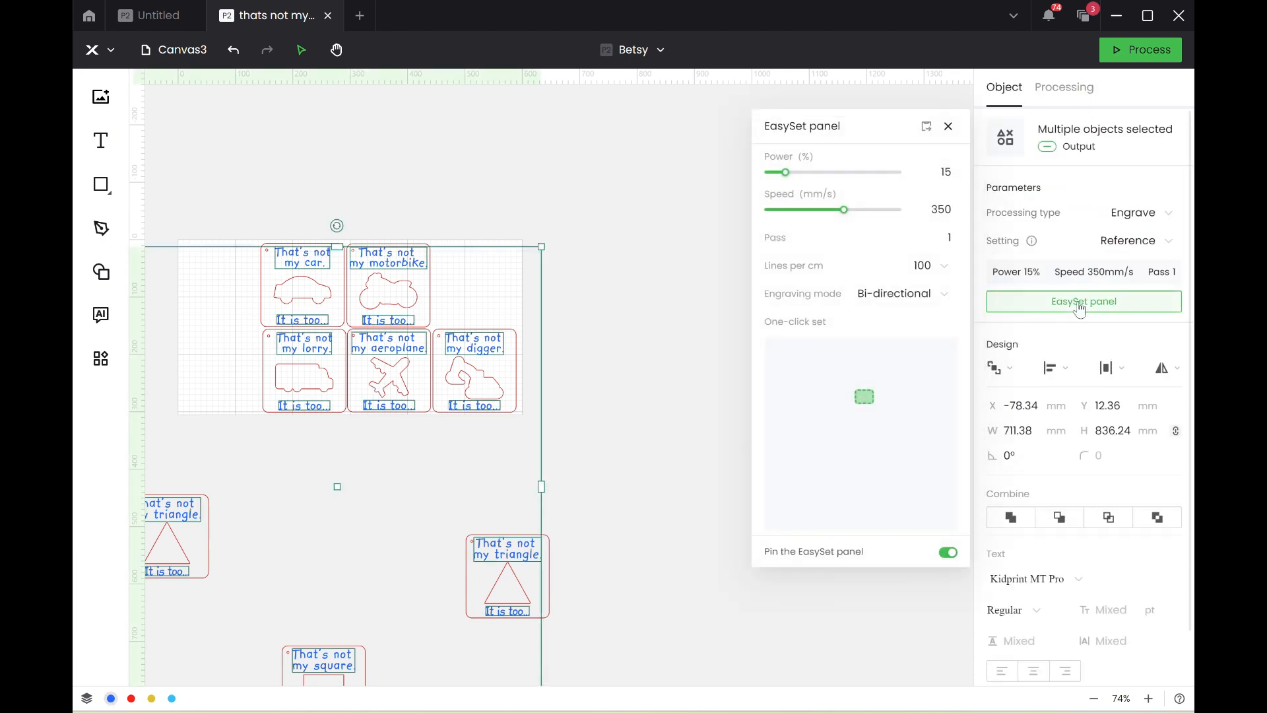
click(864, 398)
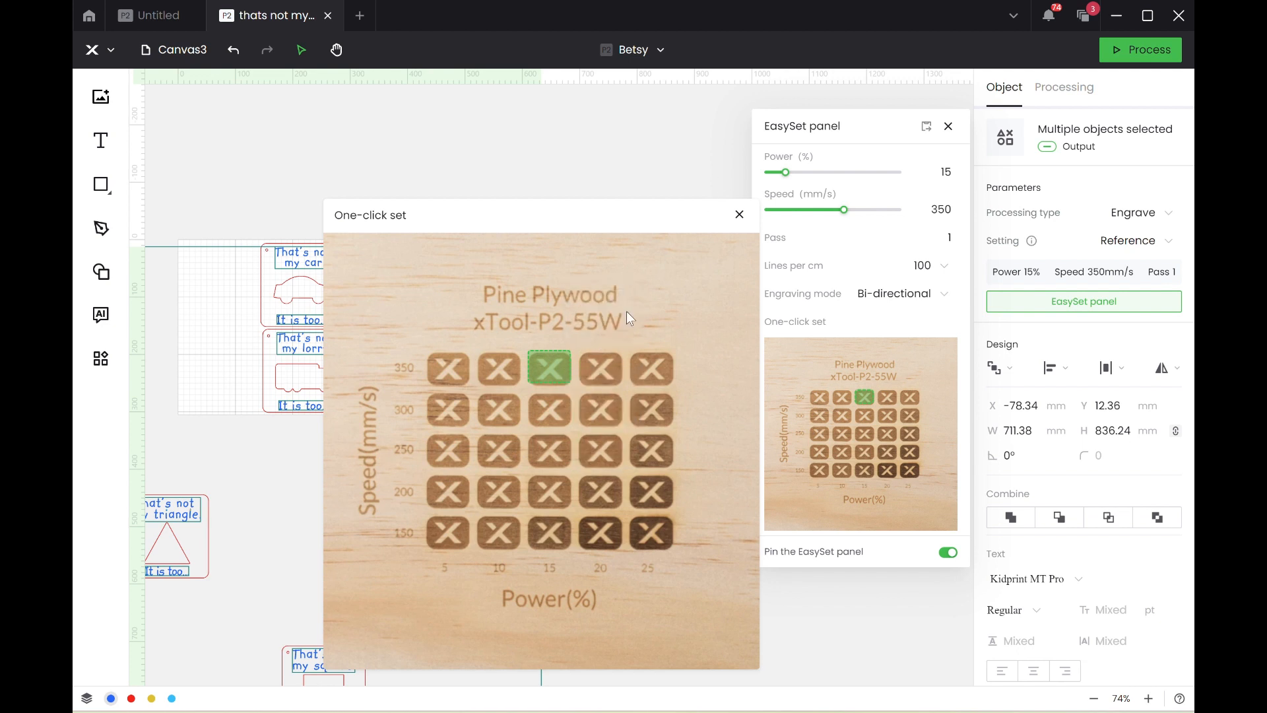
click(611, 509)
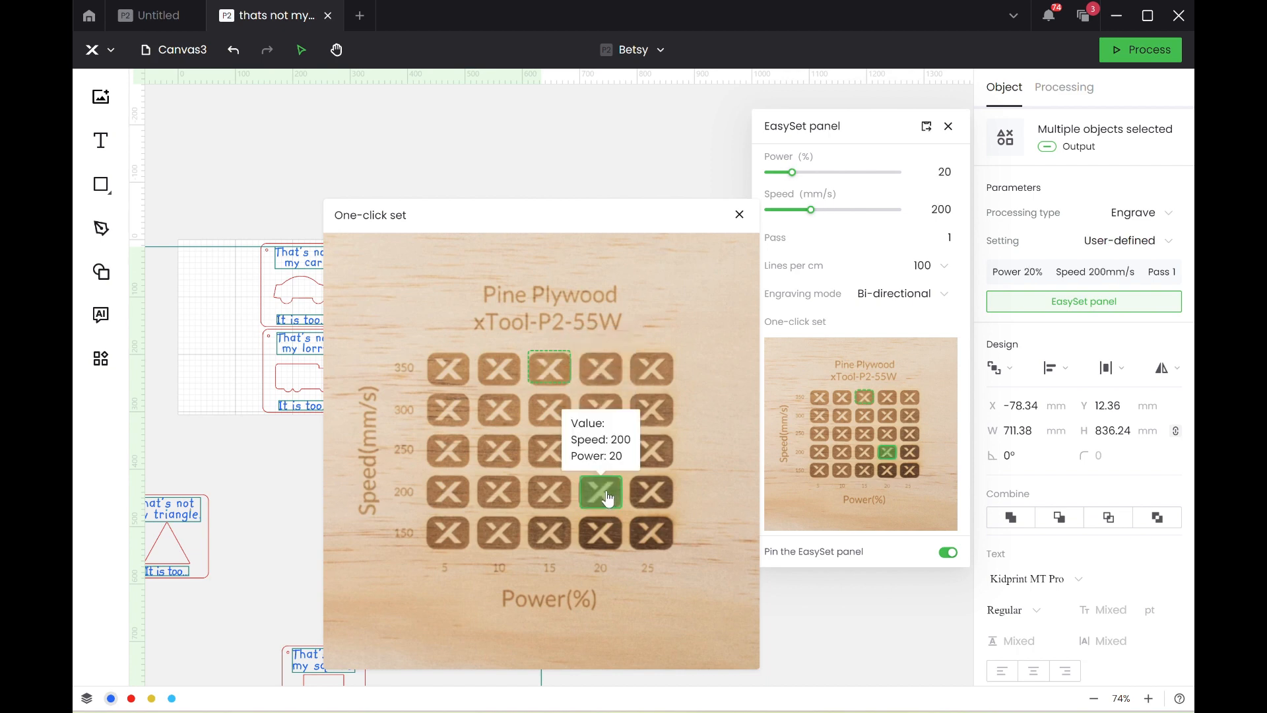
click(739, 215)
click(380, 357)
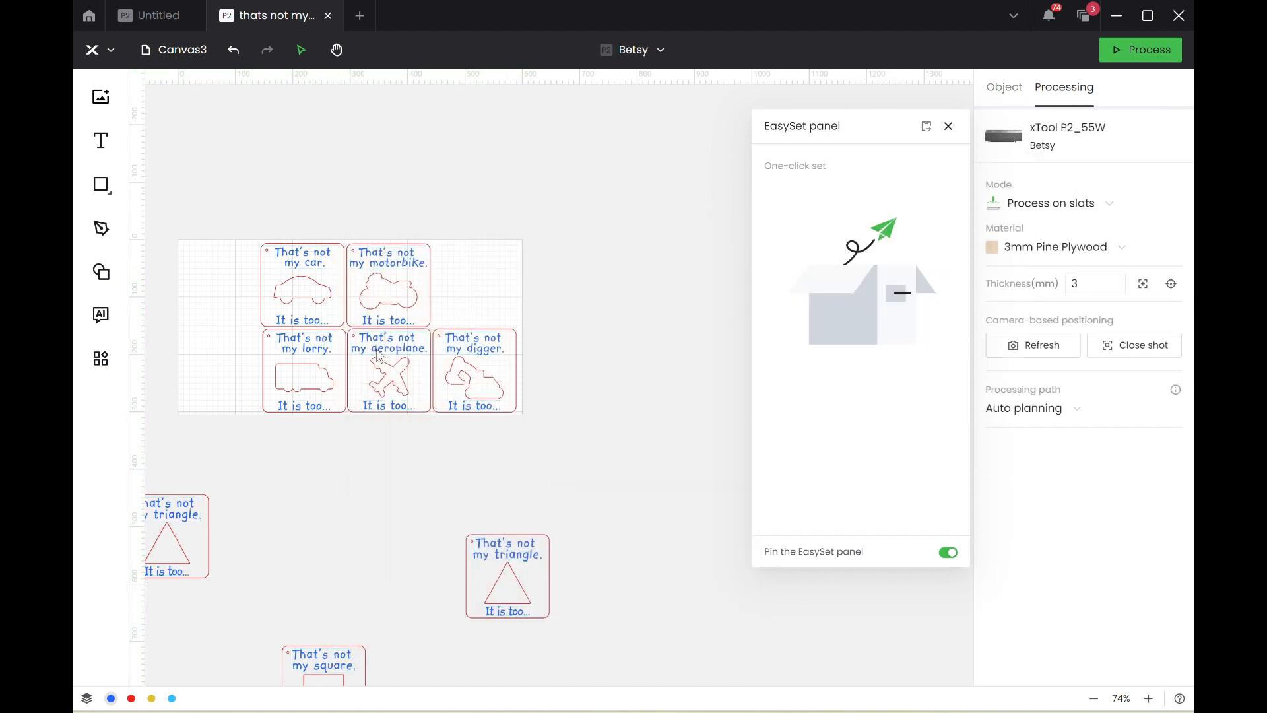
Set the processing type of all red-layer objects to Cut.
click(131, 701)
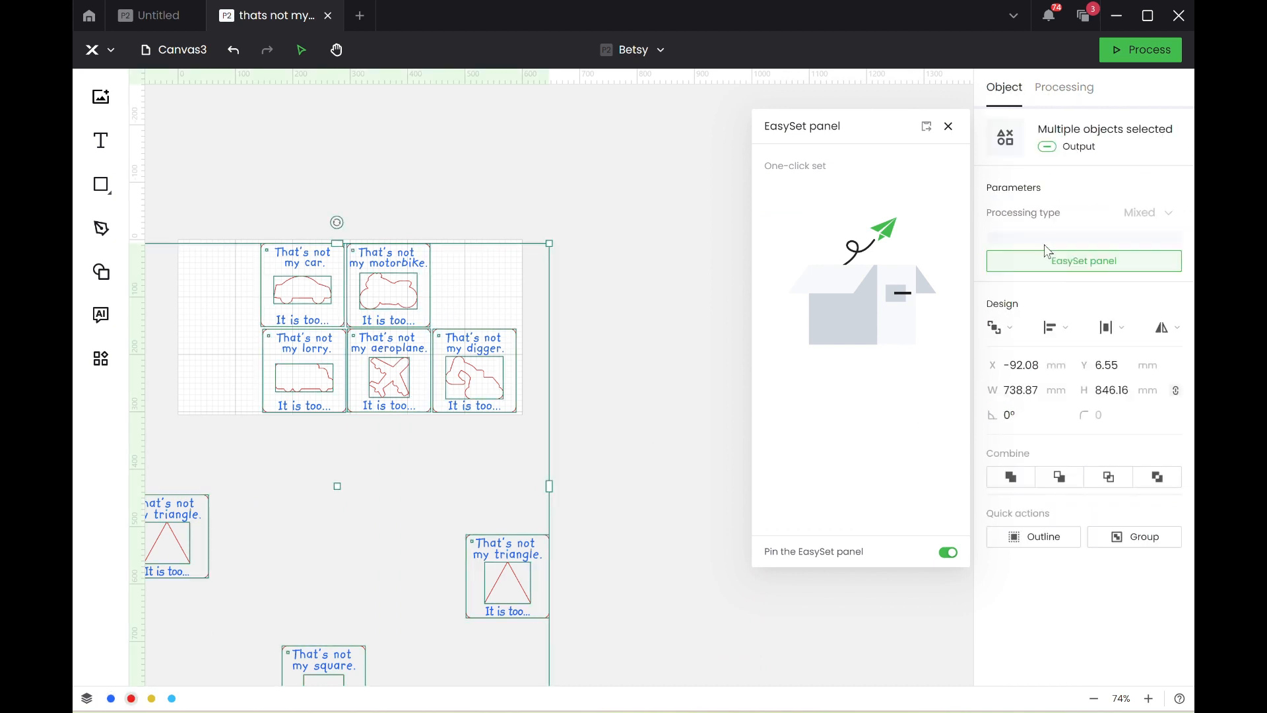
click(1153, 222)
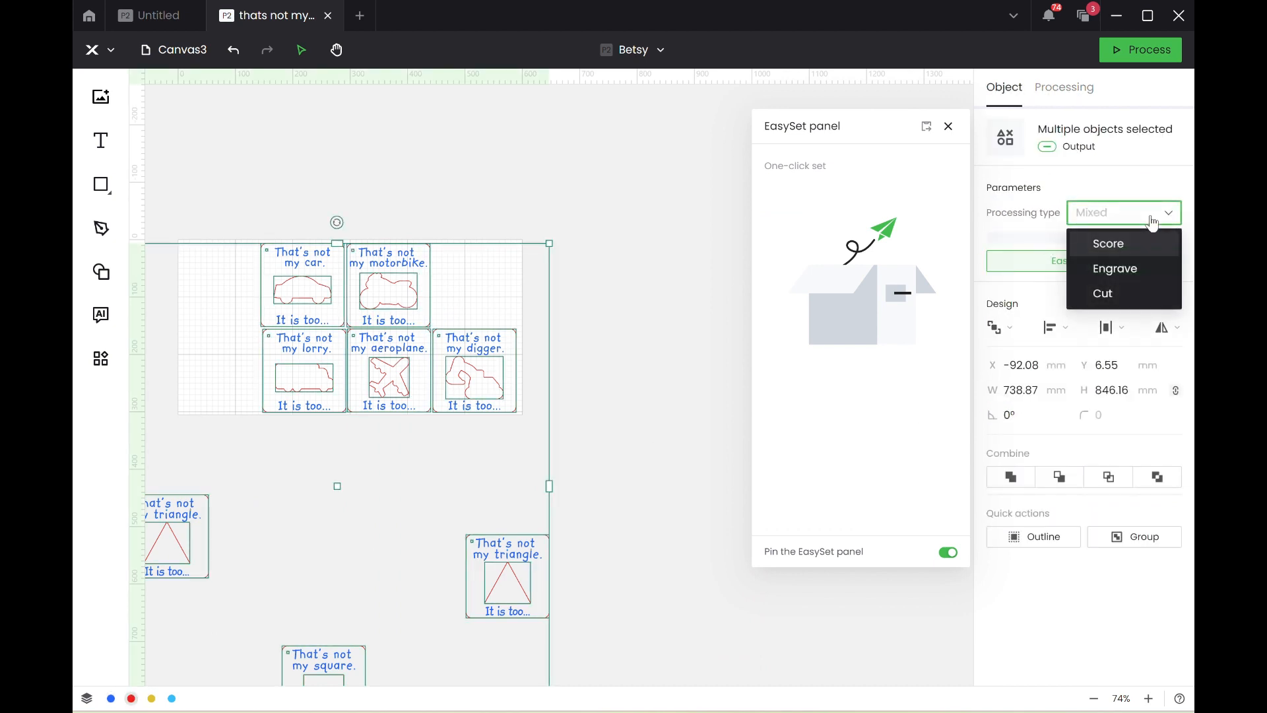
click(1135, 294)
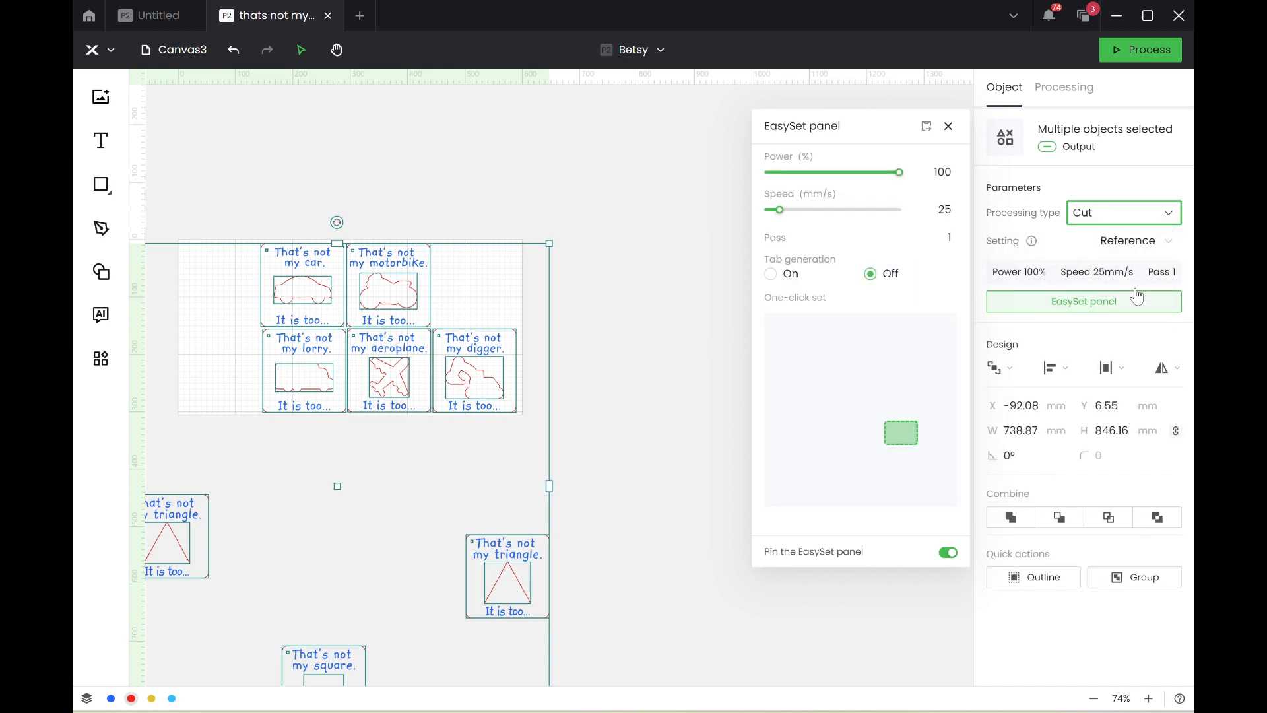
Set the red cut lines to 80% power and a speed of 15 mm/s, and clear the selection.
click(1045, 304)
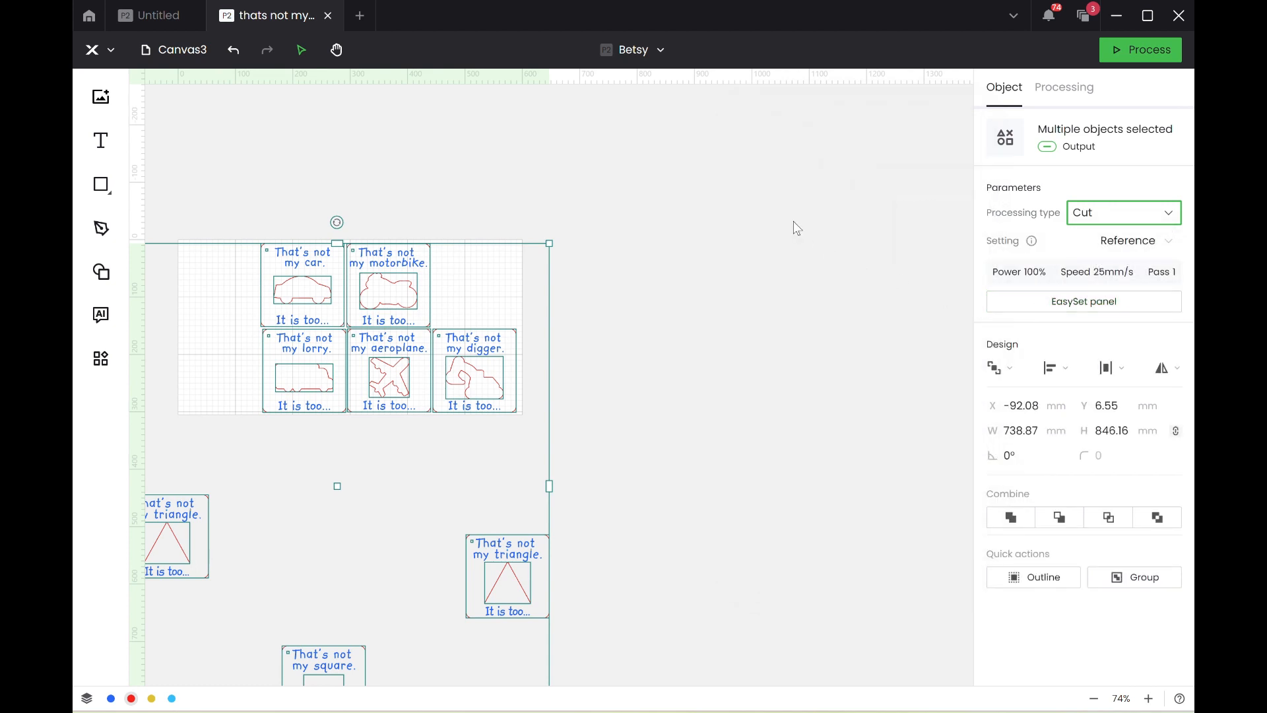
click(1019, 305)
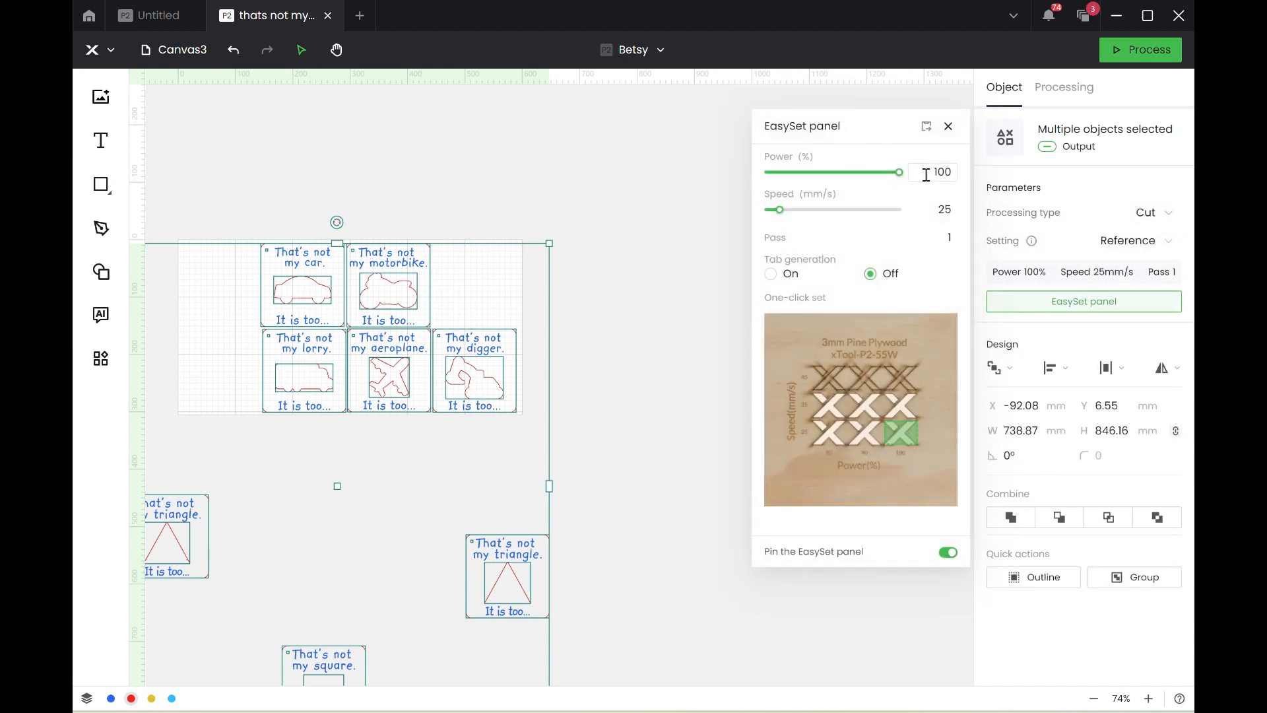
click(932, 173)
key(ctrl+a)
text(80)
click(945, 210)
key(BackSpace)
key(BackSpace)
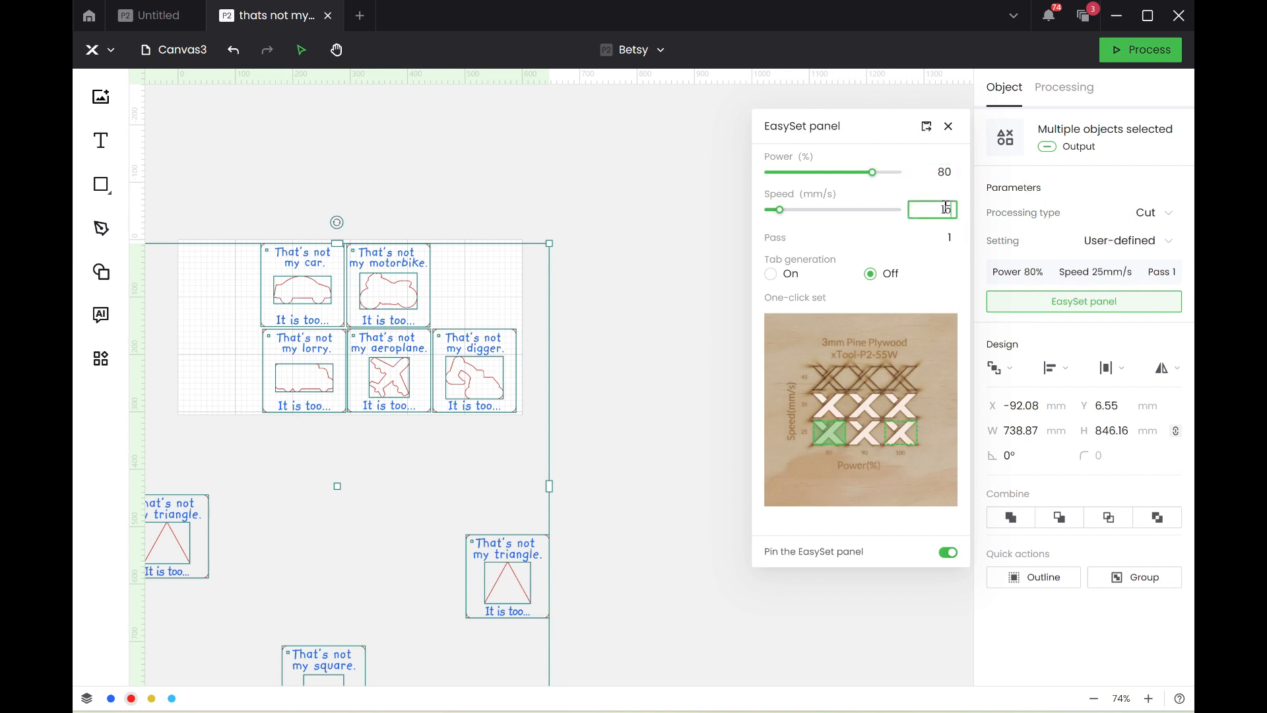
text(15)
click(948, 126)
click(606, 235)
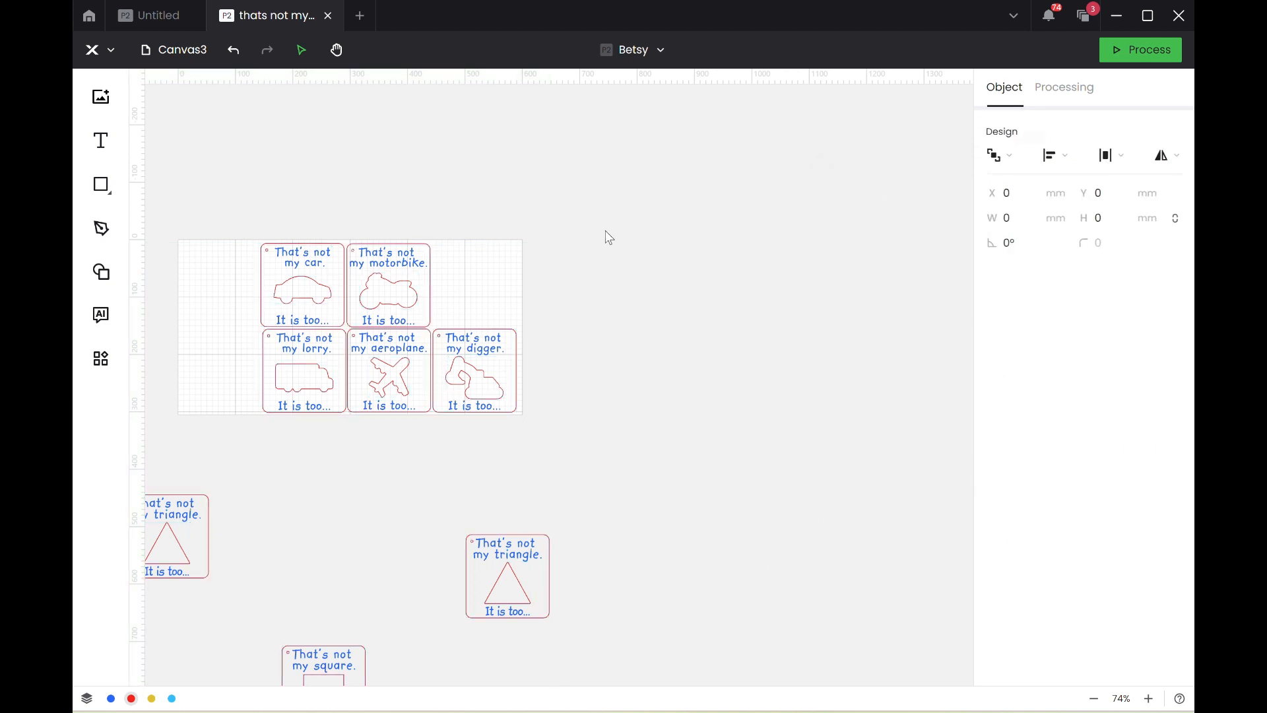
Check the processing settings of the small corner hole in the motorbike card.
scroll(426, 322, up, 5)
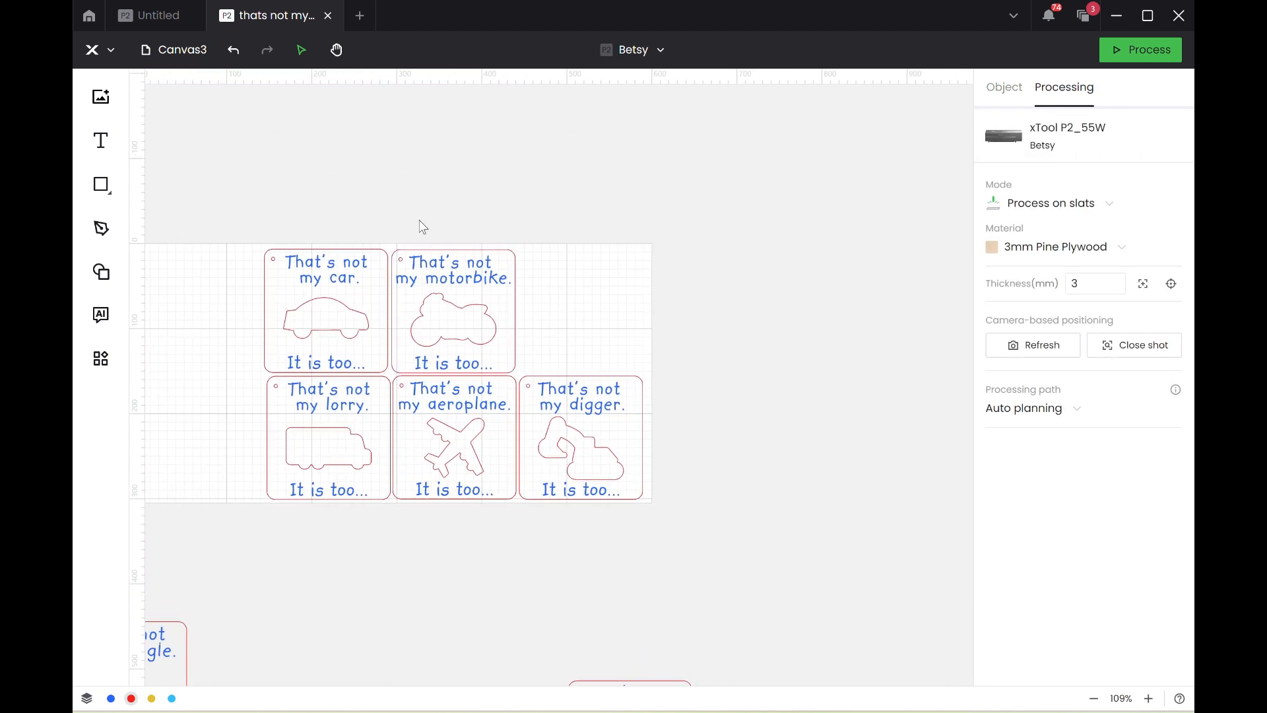
click(400, 258)
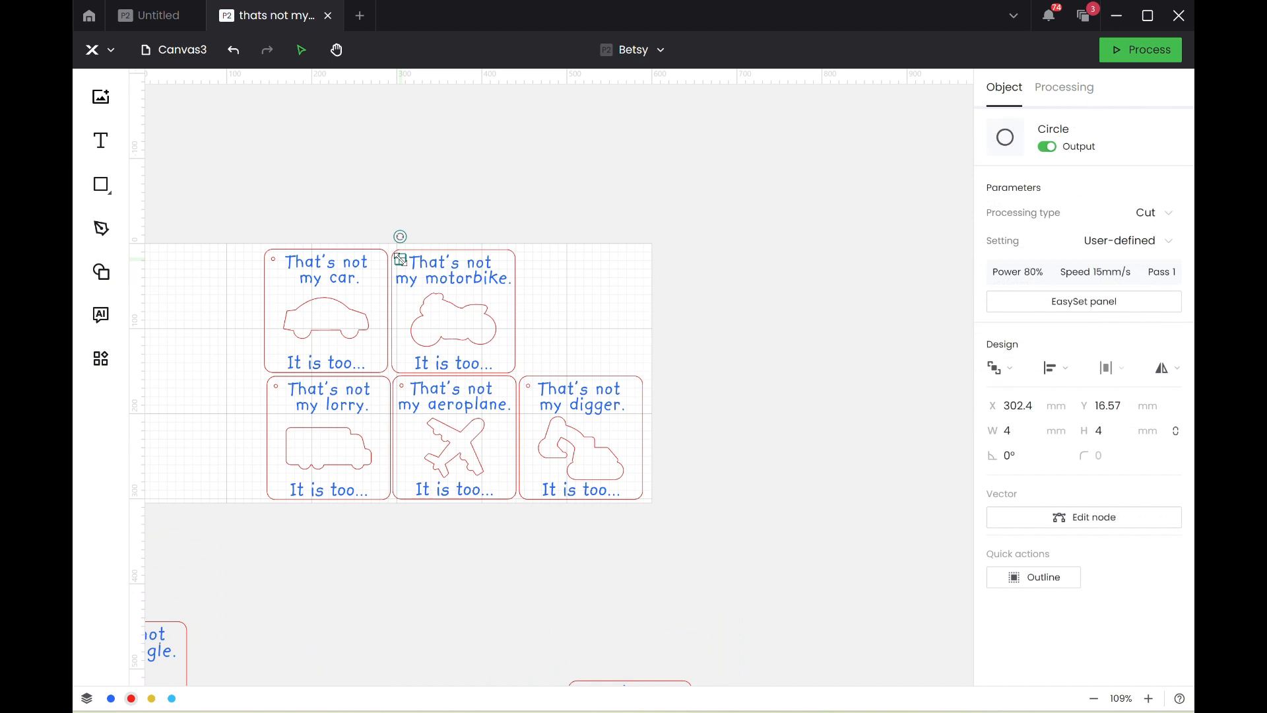
click(421, 212)
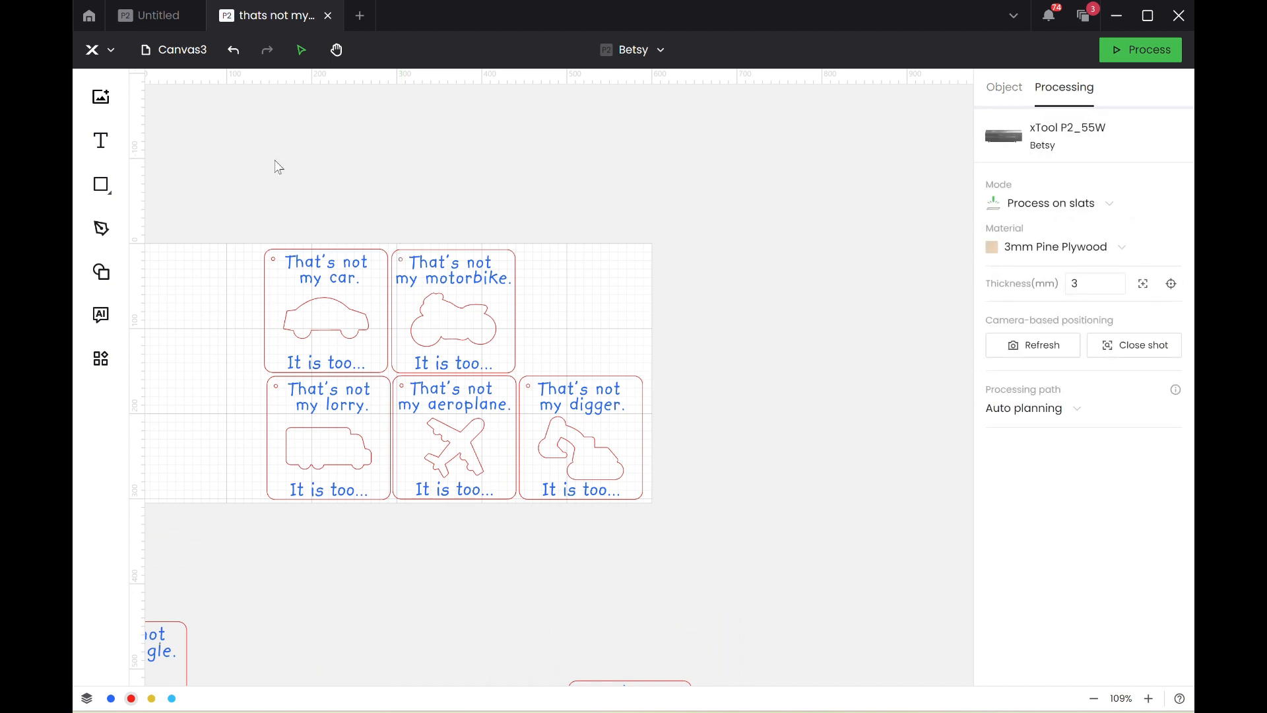
Save the project and preview the laser job for the five vehicle cards.
click(104, 52)
mouse_move(135, 88)
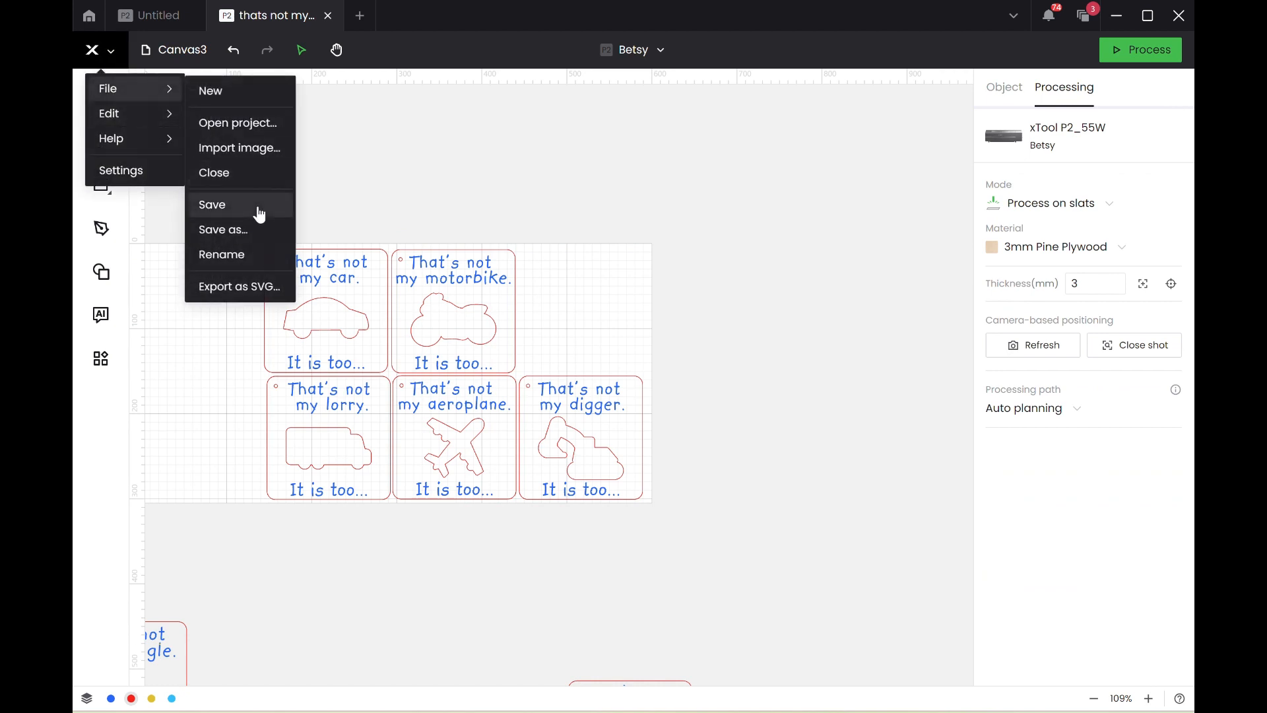
click(259, 213)
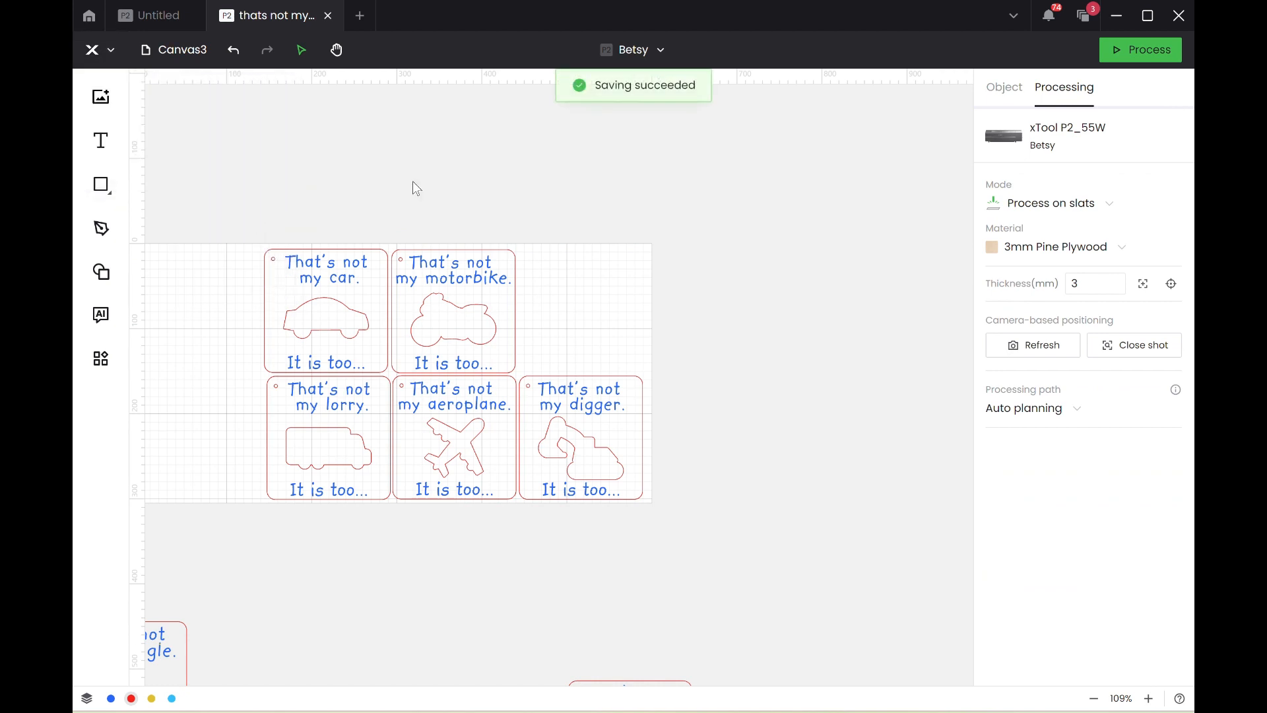
drag(256, 162, 746, 516)
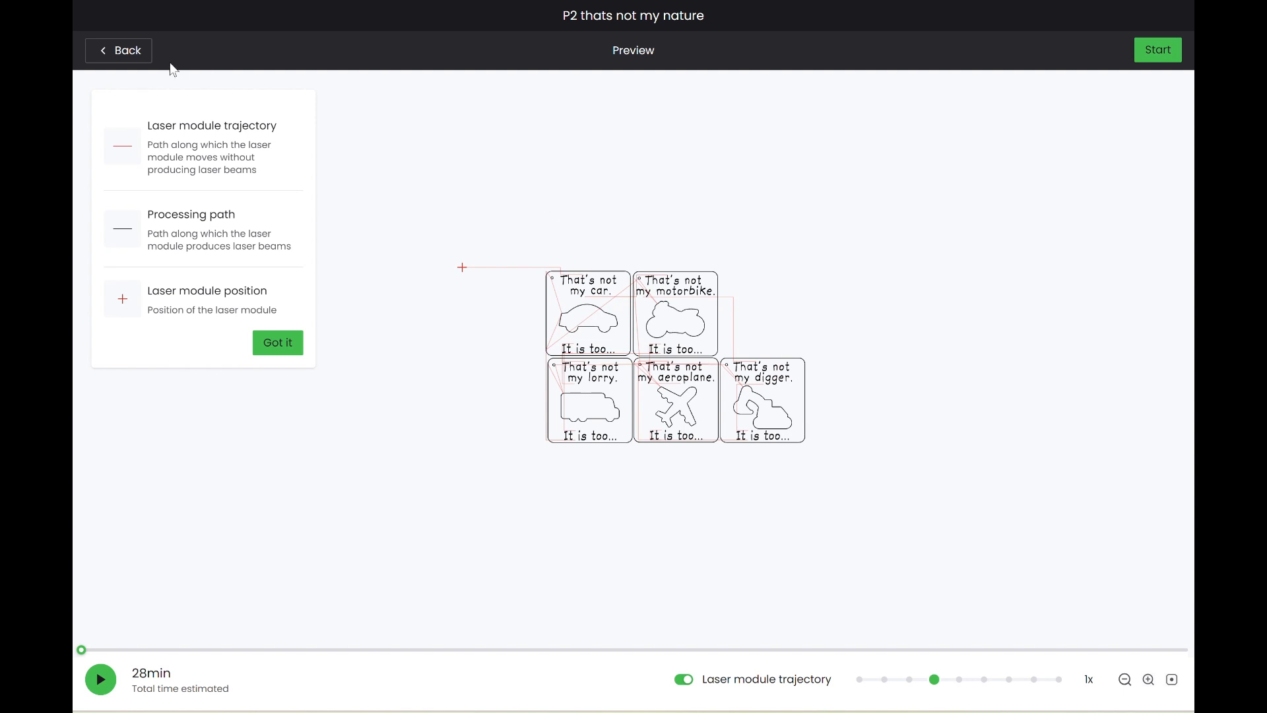
click(127, 51)
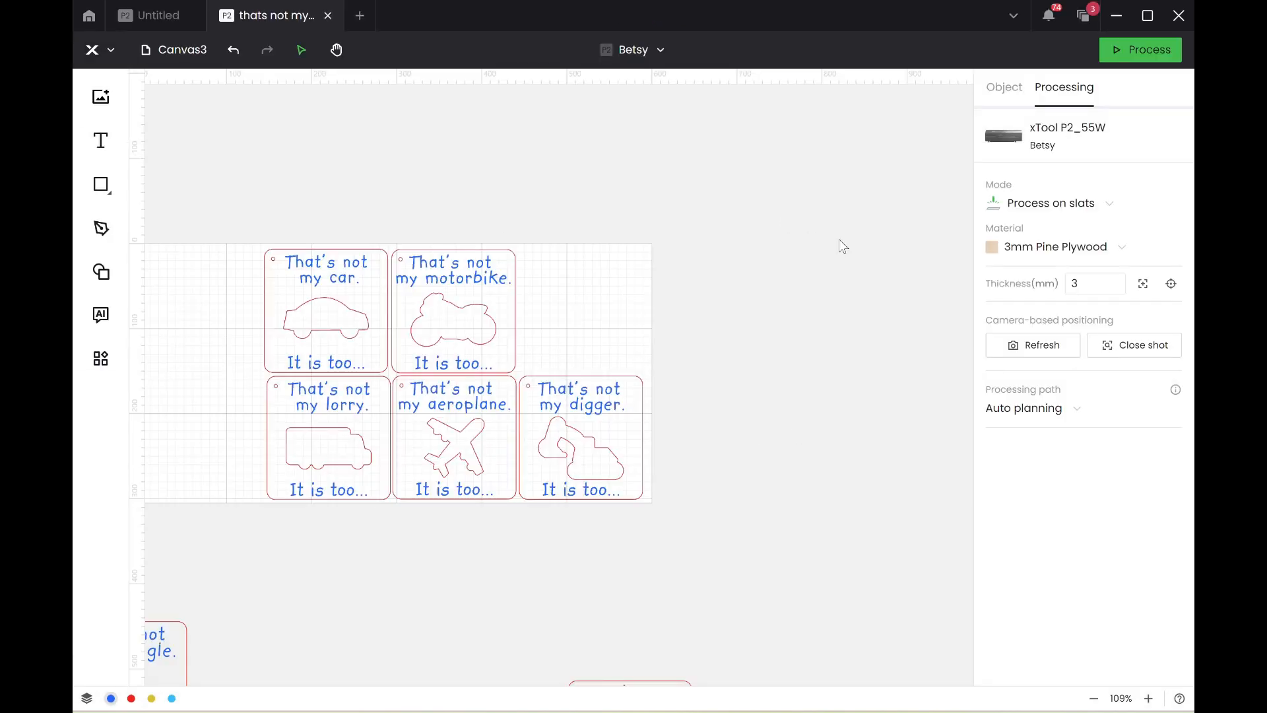
Set the processing path to User defining with One by one engraving and preview the job.
click(1020, 408)
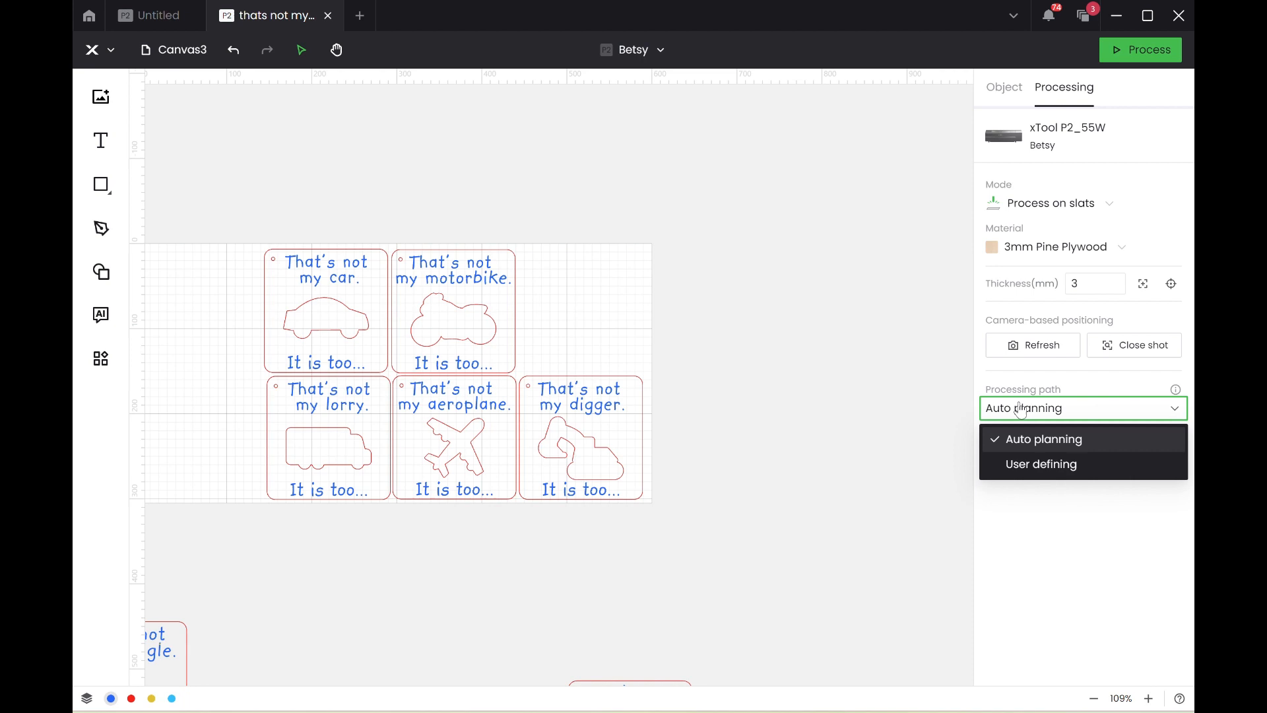
click(1043, 465)
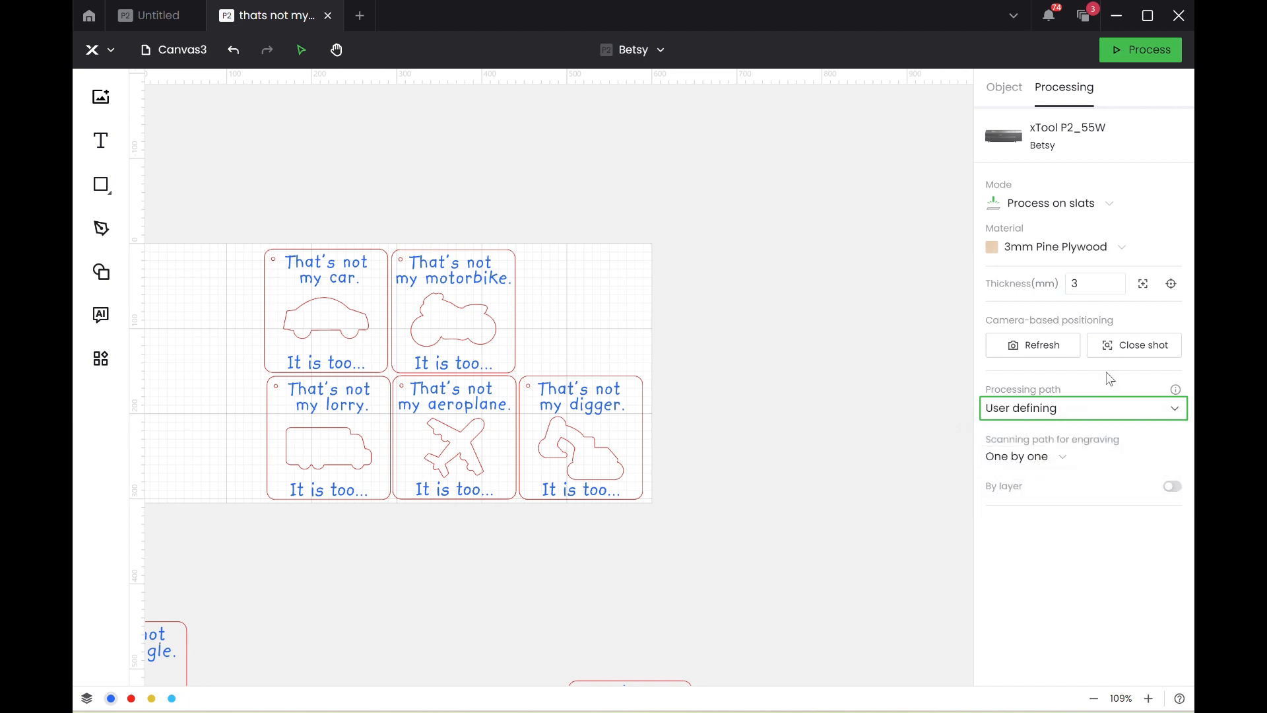
click(1017, 462)
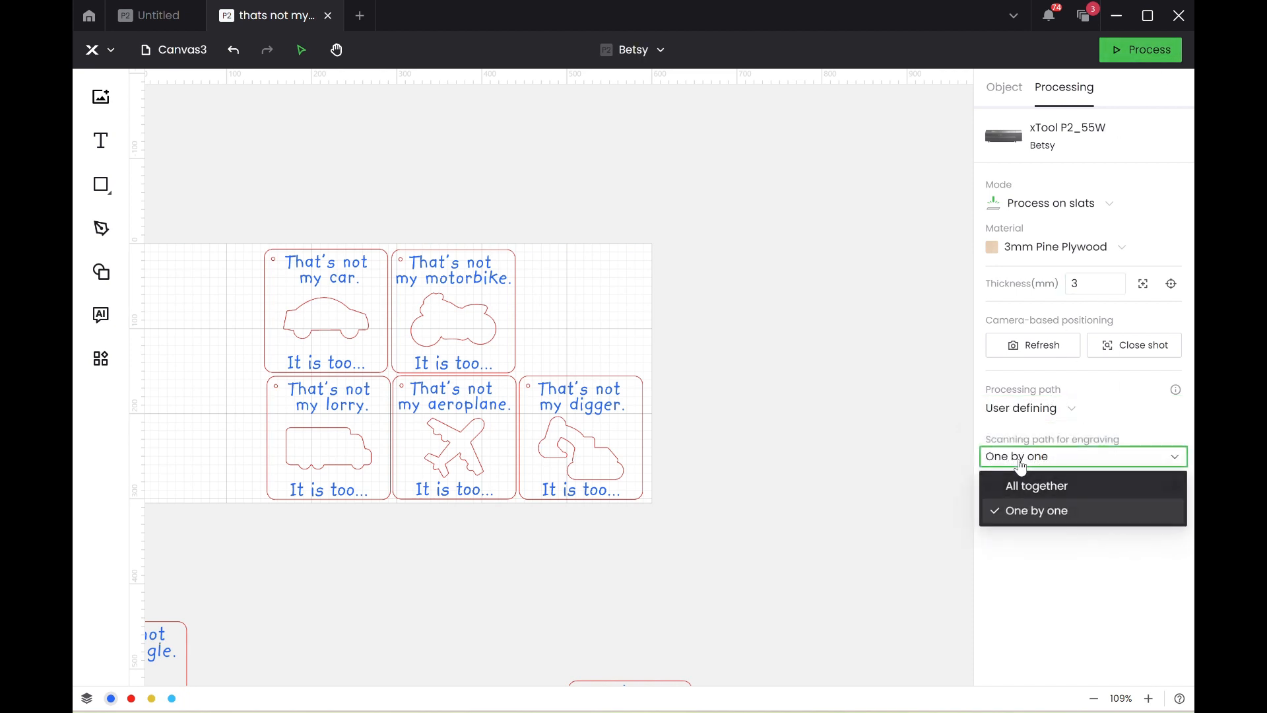
click(996, 465)
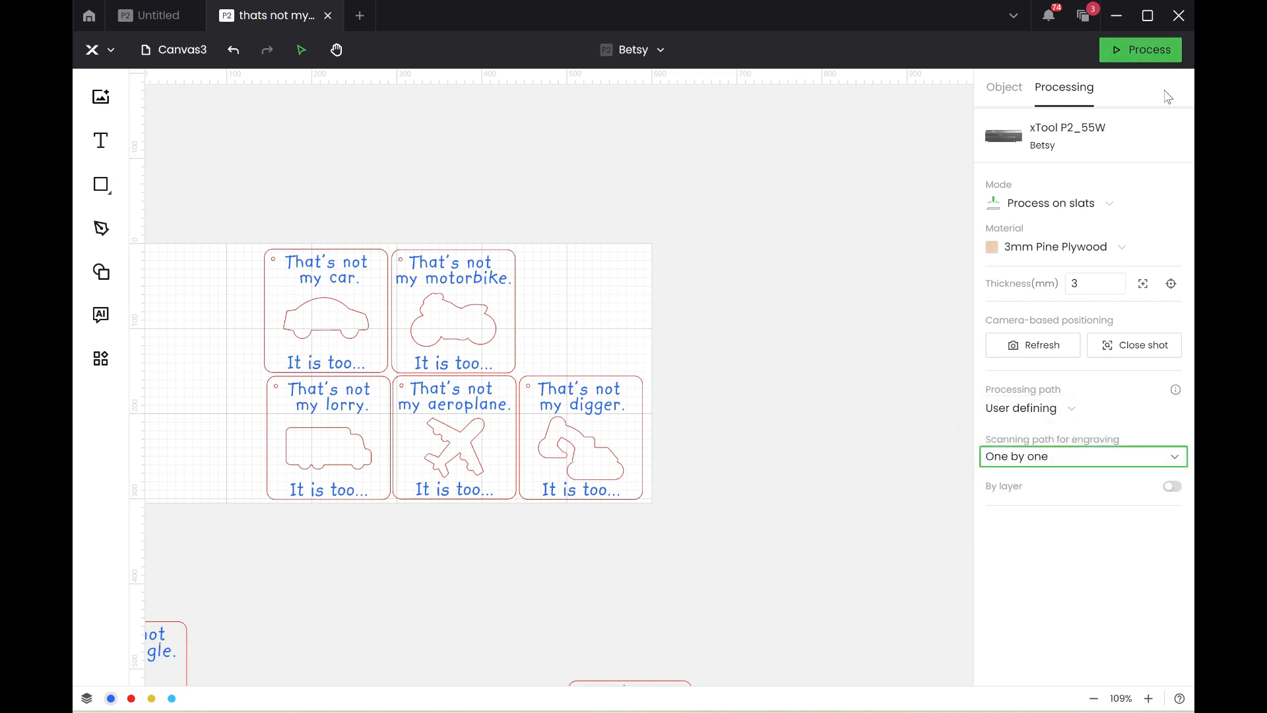
click(1146, 58)
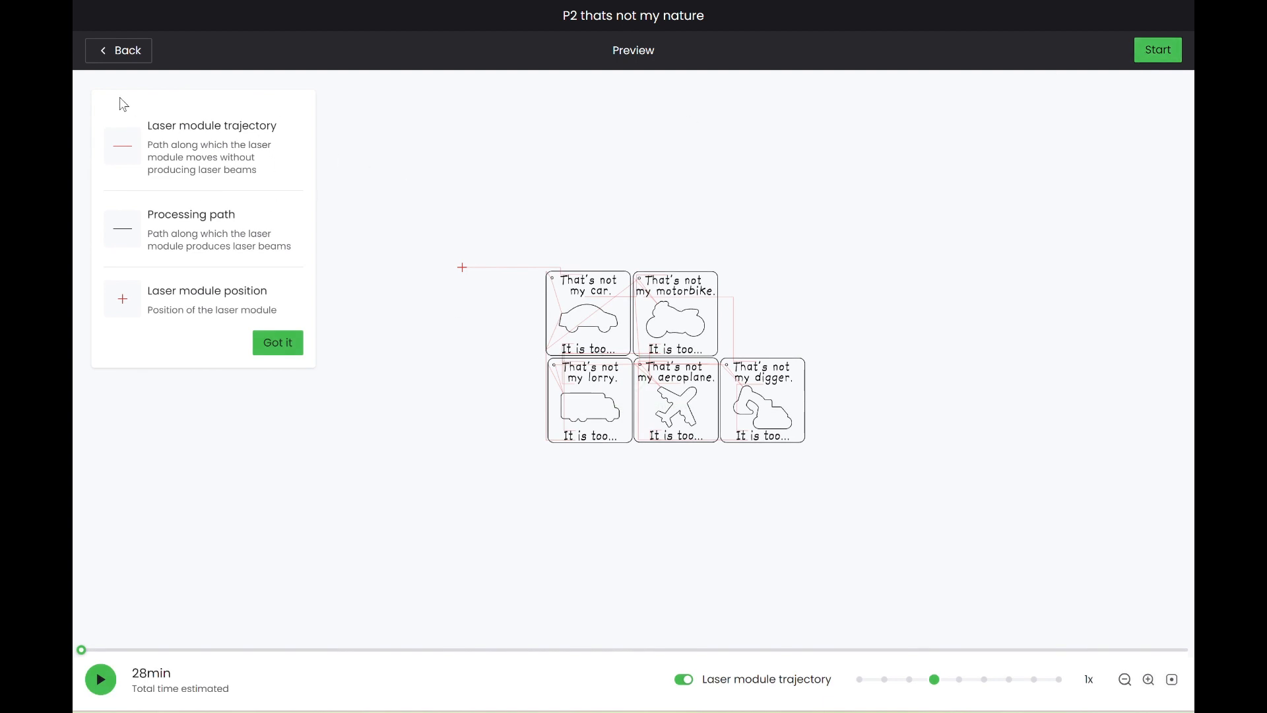
click(132, 51)
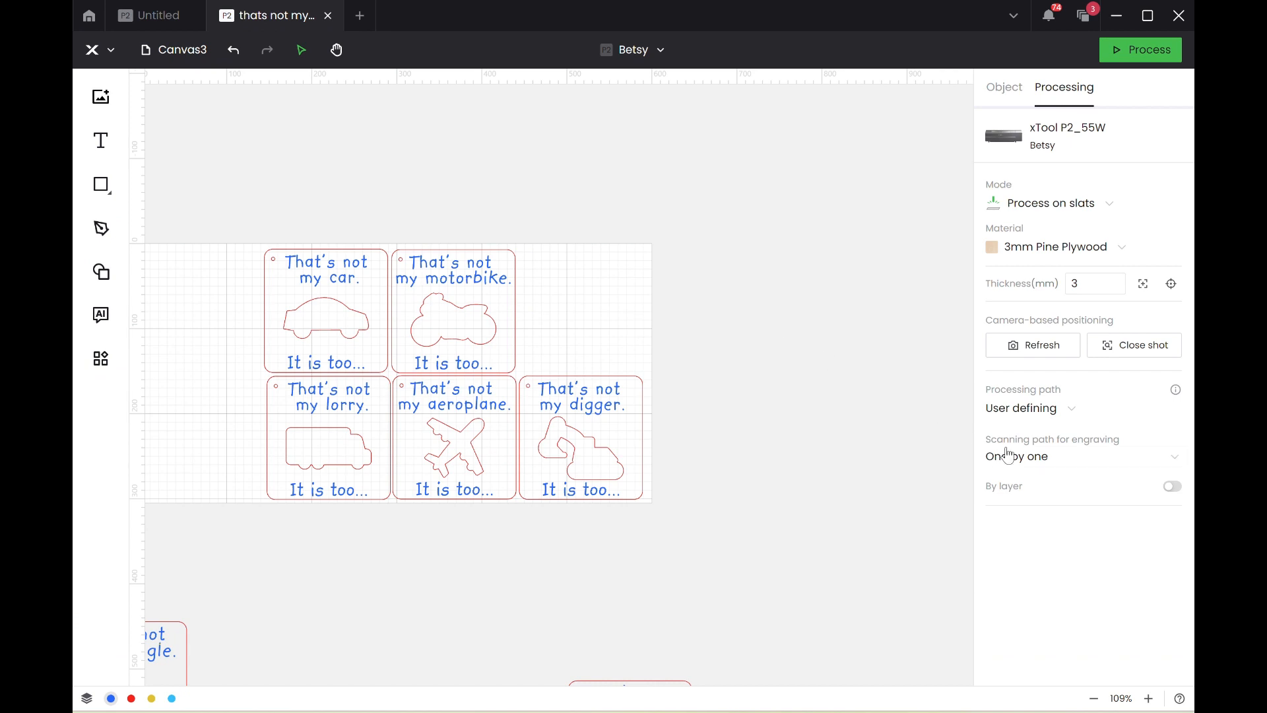
Preview the job with the engraving scanning path set to All together, and return the processing path to Auto planning.
click(1012, 459)
click(1046, 489)
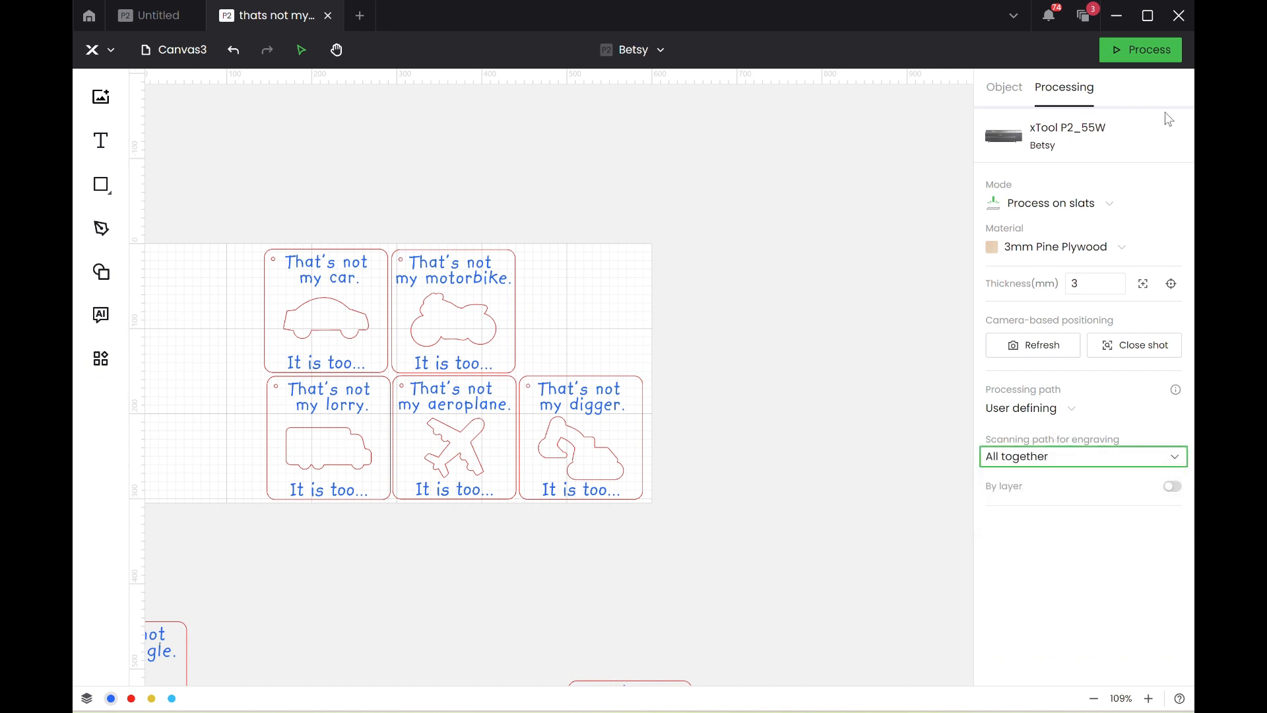
click(1150, 60)
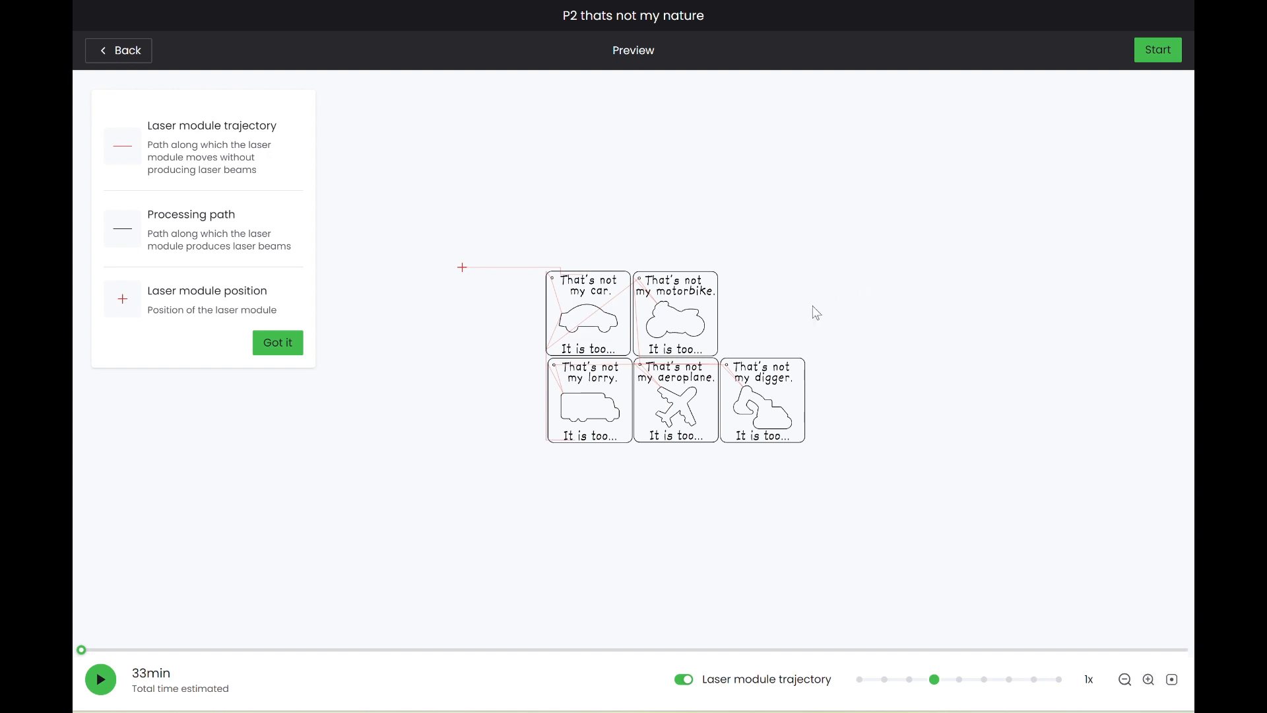
click(135, 53)
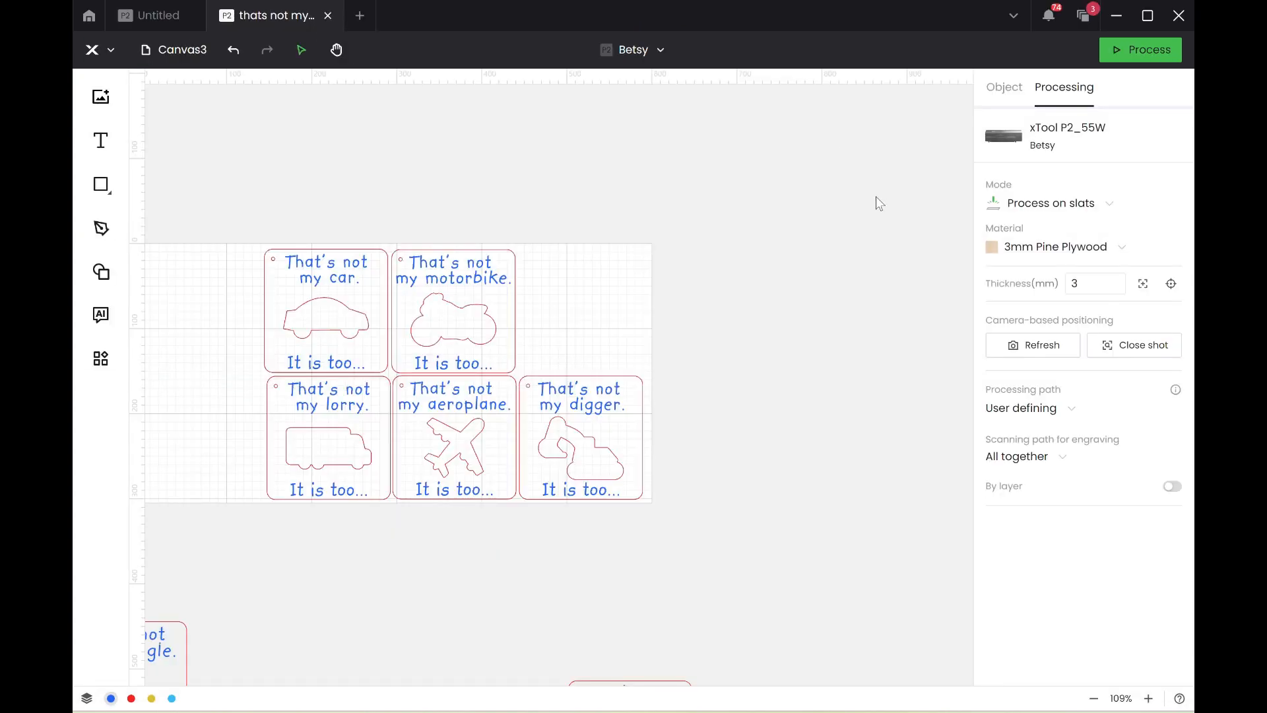
click(1030, 411)
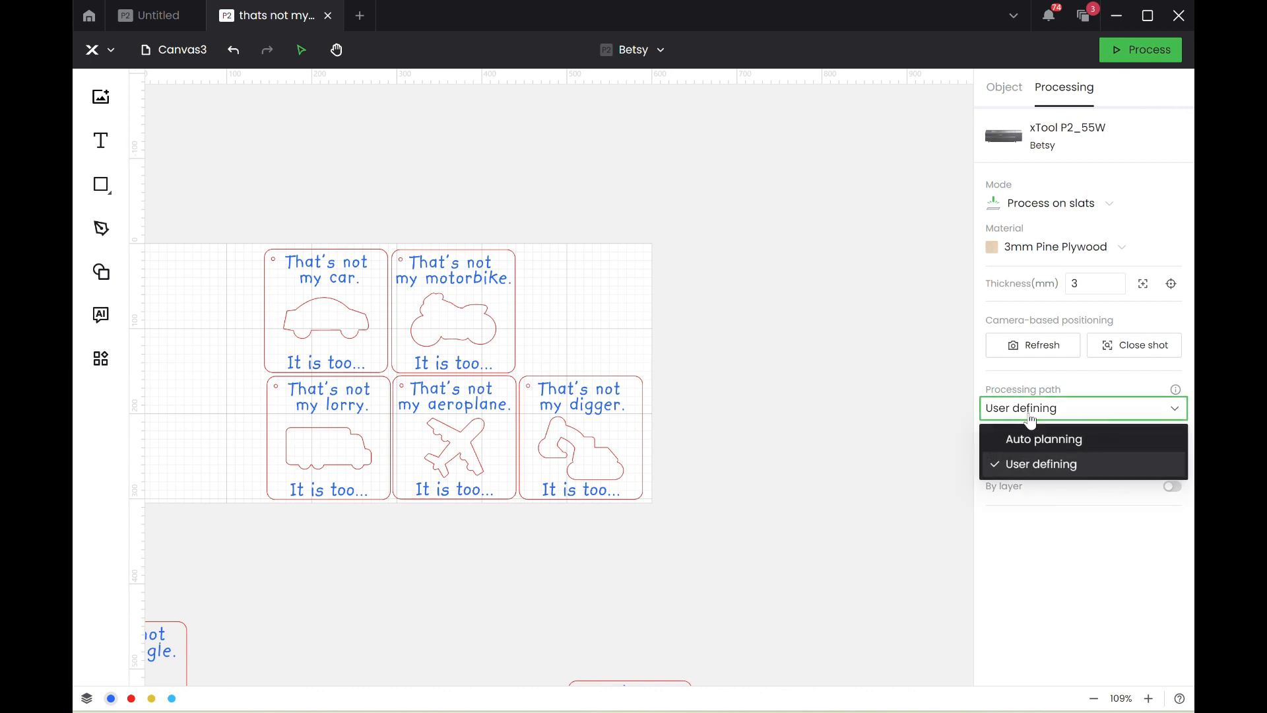
click(1044, 441)
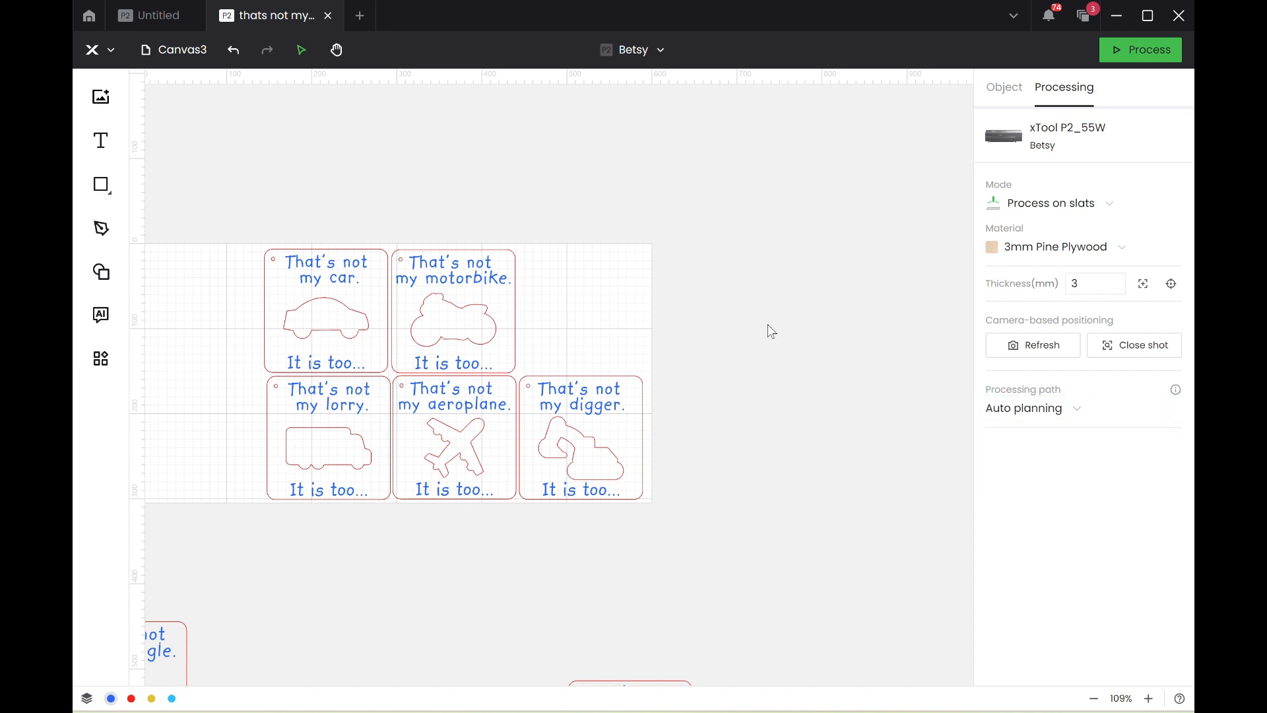
Move the car and motorbike cards together above the aeroplane and digger cards, to about X 292 mm, Y 6 mm.
scroll(771, 331, left, 2)
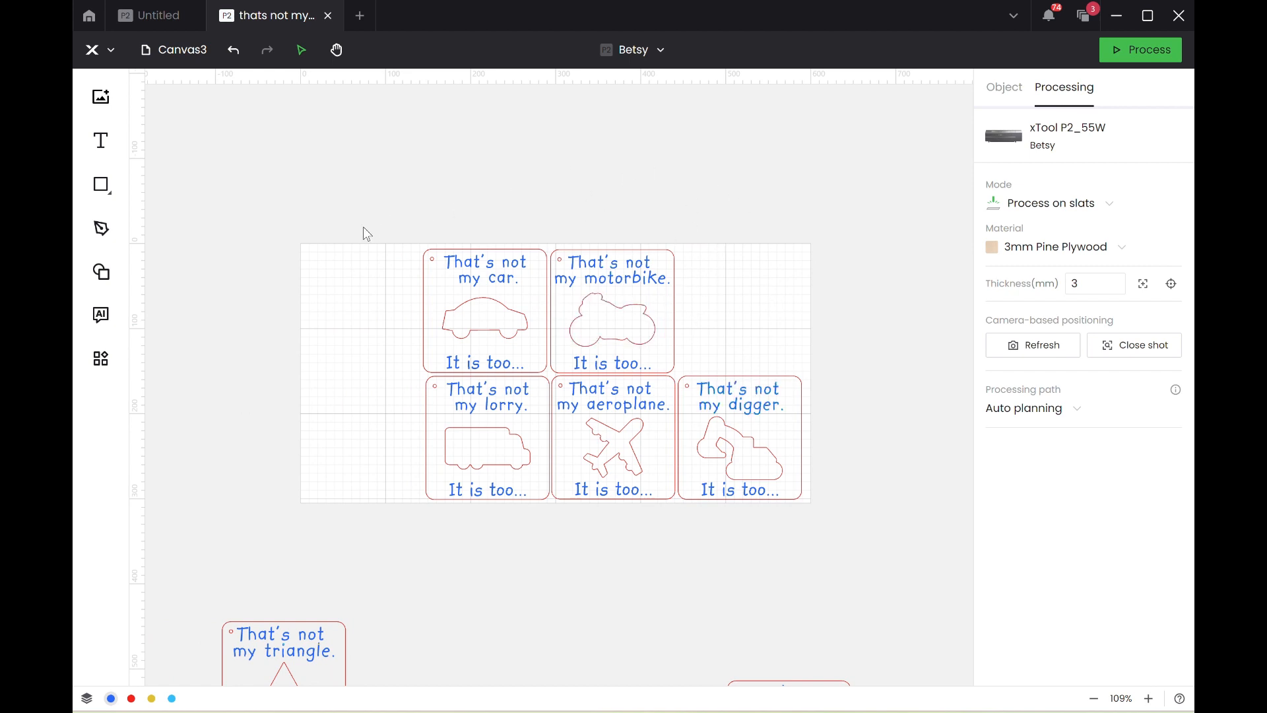
drag(363, 228, 692, 372)
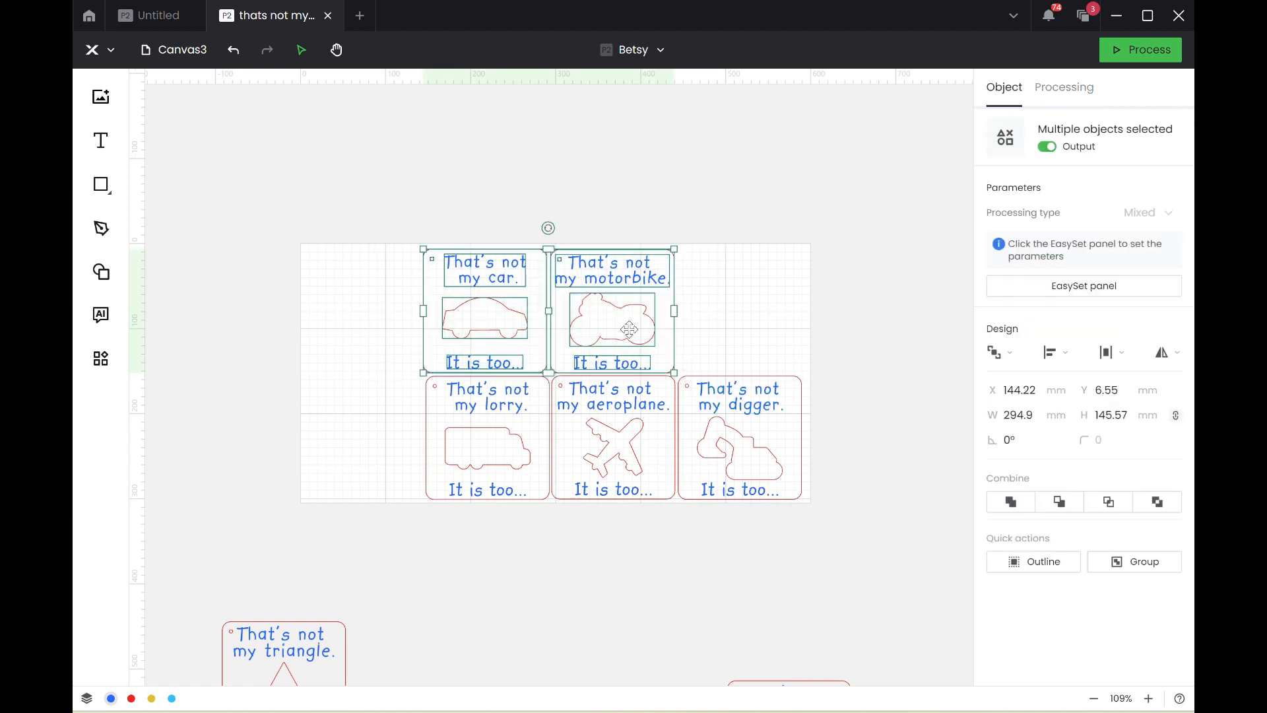
drag(630, 328, 757, 328)
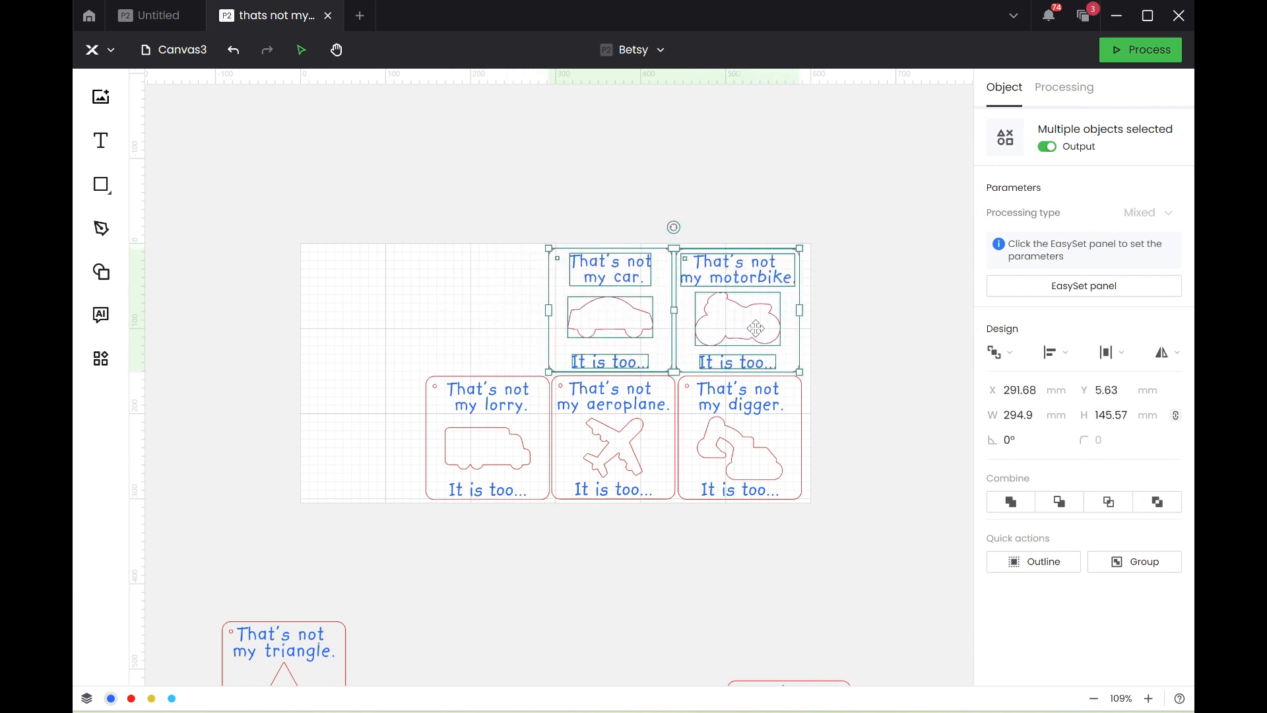
click(906, 323)
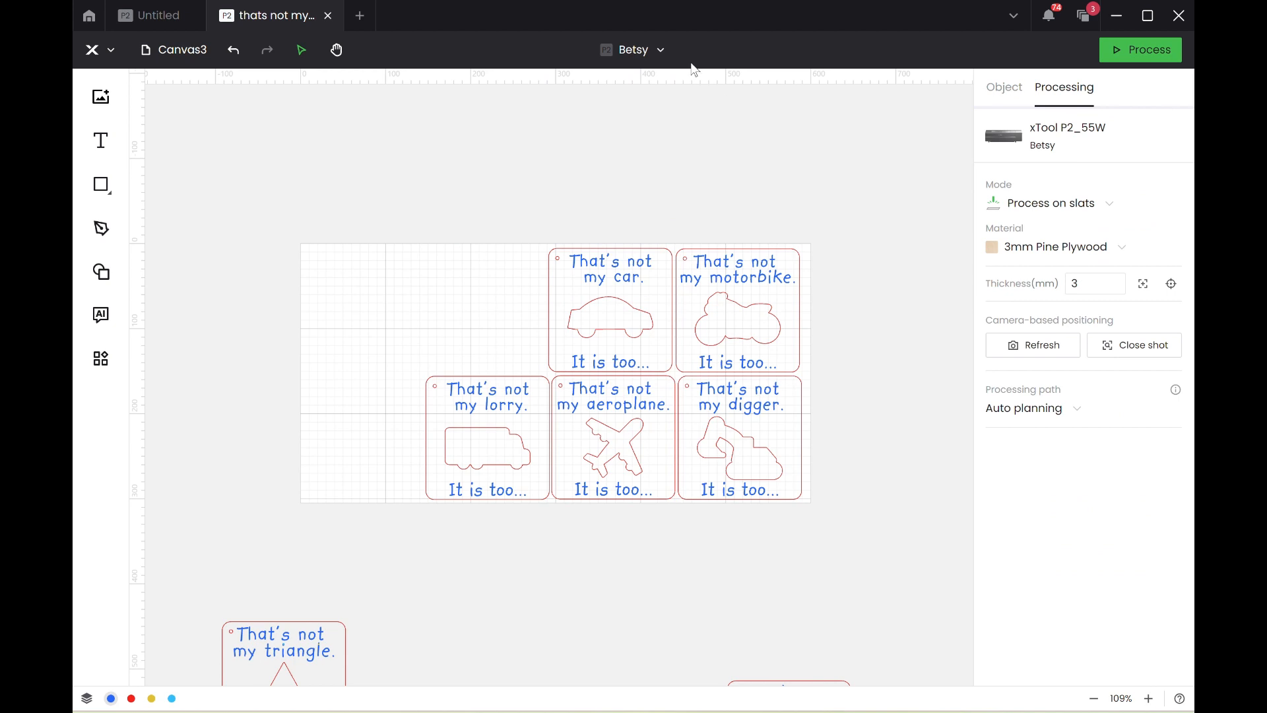